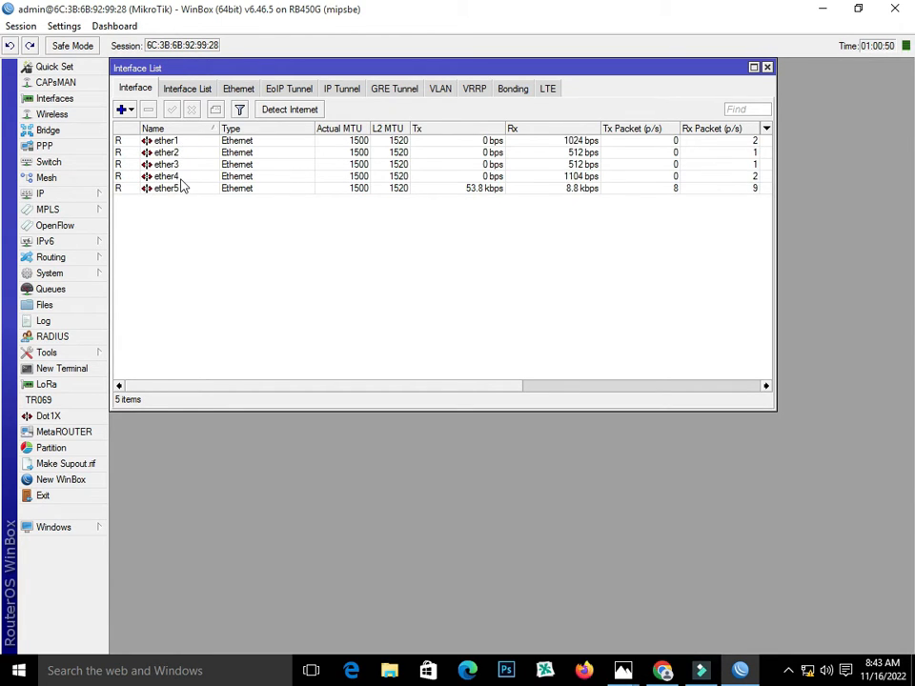
Step through interfaces ether1 to ether5 in the Interfaces list
click(179, 142)
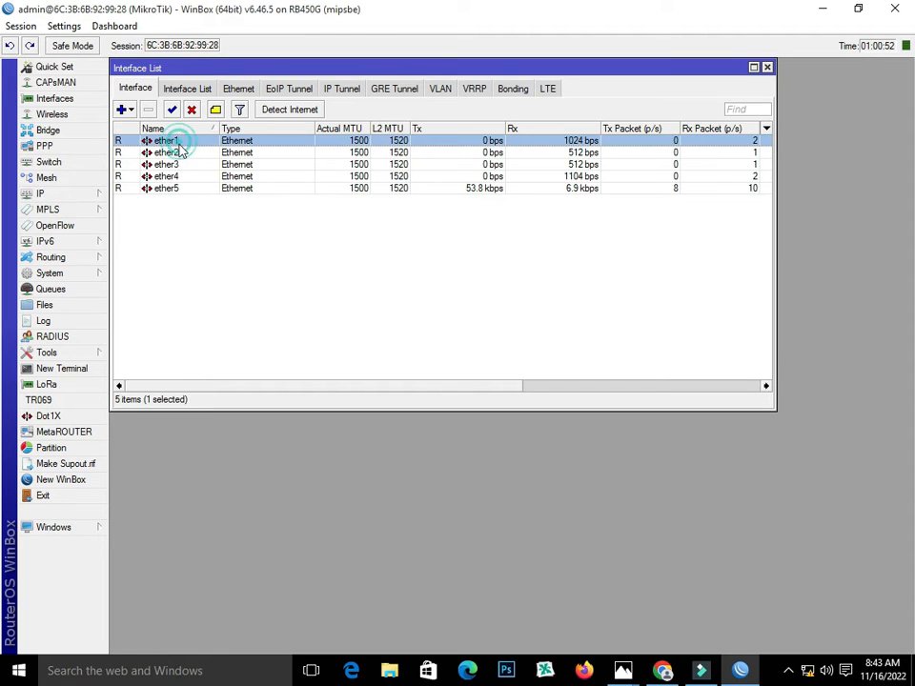
click(179, 152)
click(179, 164)
click(179, 176)
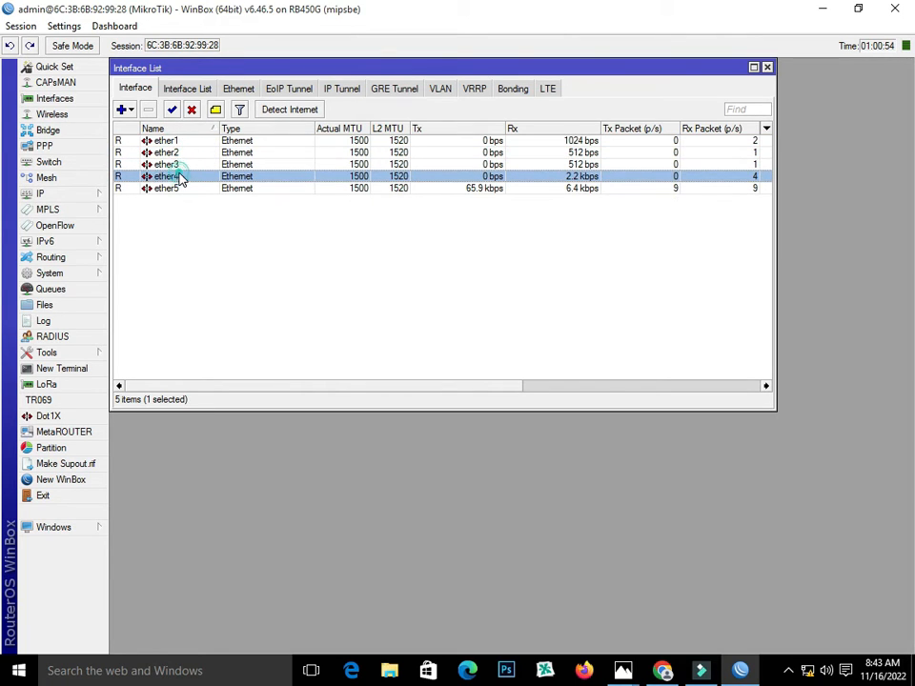
click(176, 142)
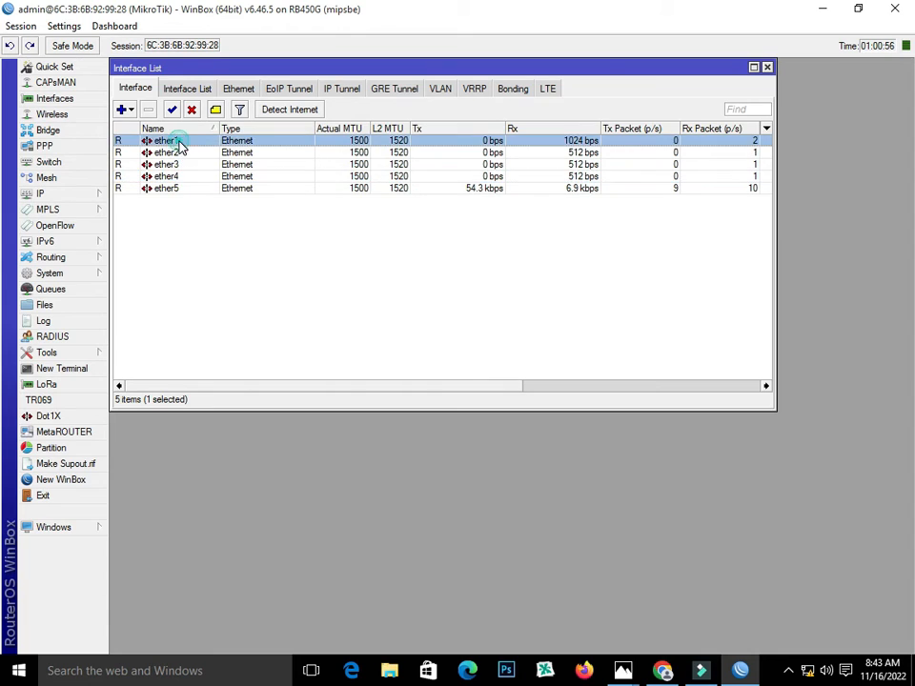
click(177, 152)
click(177, 164)
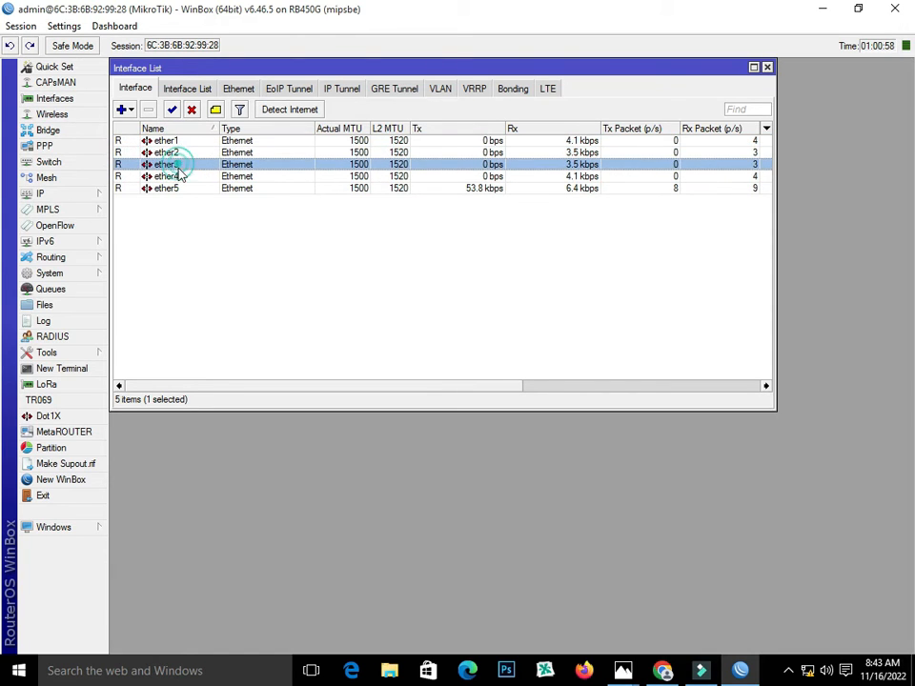
click(177, 176)
click(174, 142)
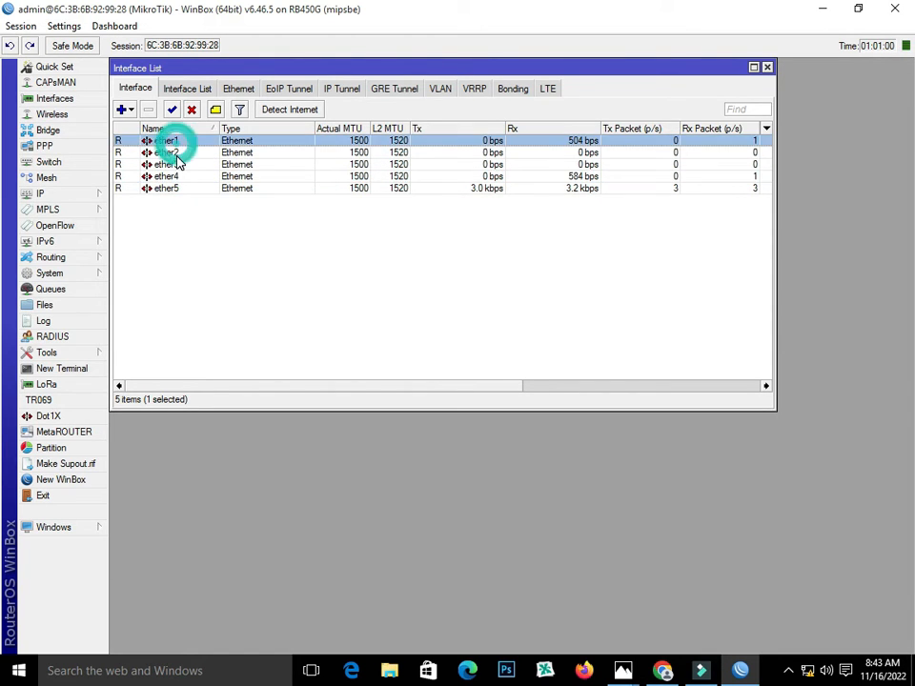
click(177, 152)
click(177, 164)
click(178, 176)
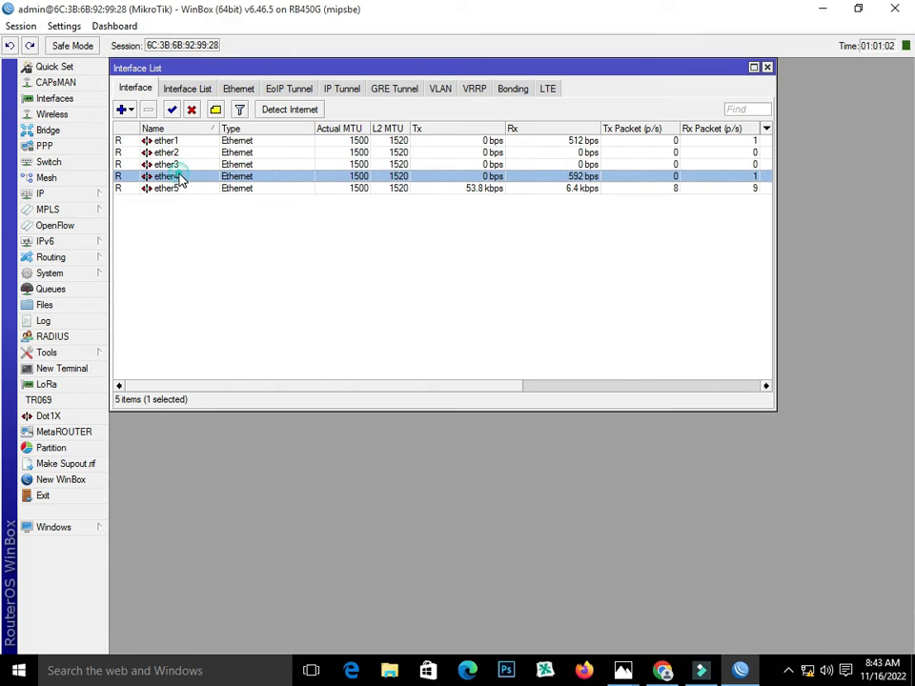
click(161, 189)
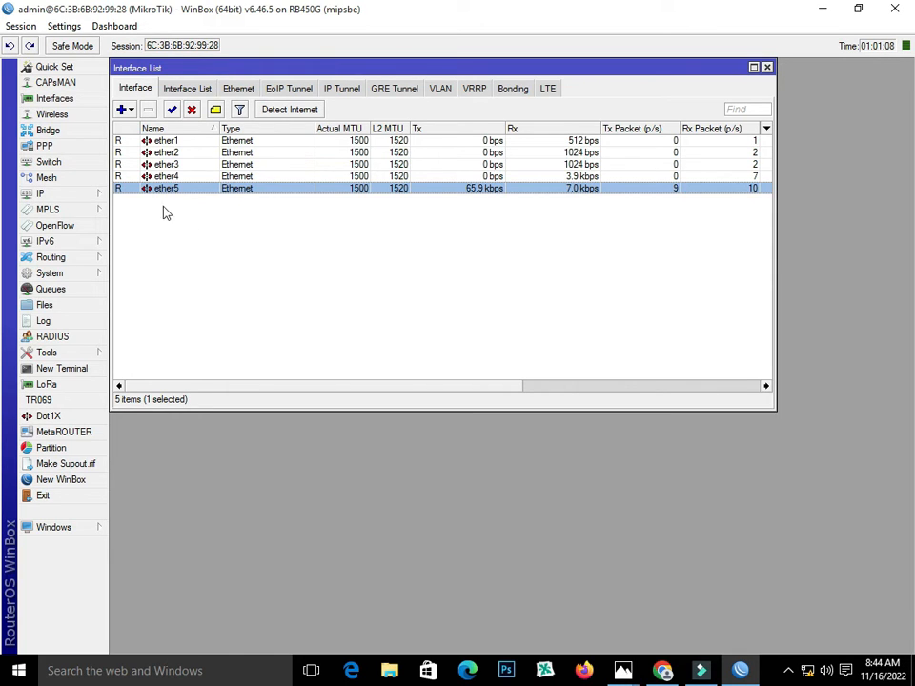
Open ether1's properties, then bring the 4-PppOE load-balancing diagram forward in Photos
click(164, 141)
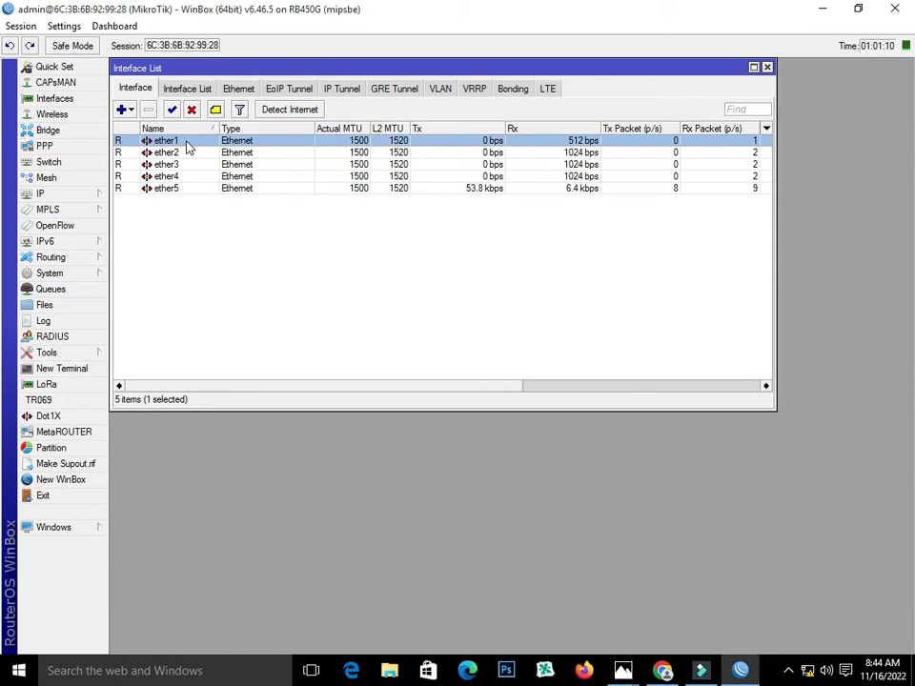
double_click(184, 140)
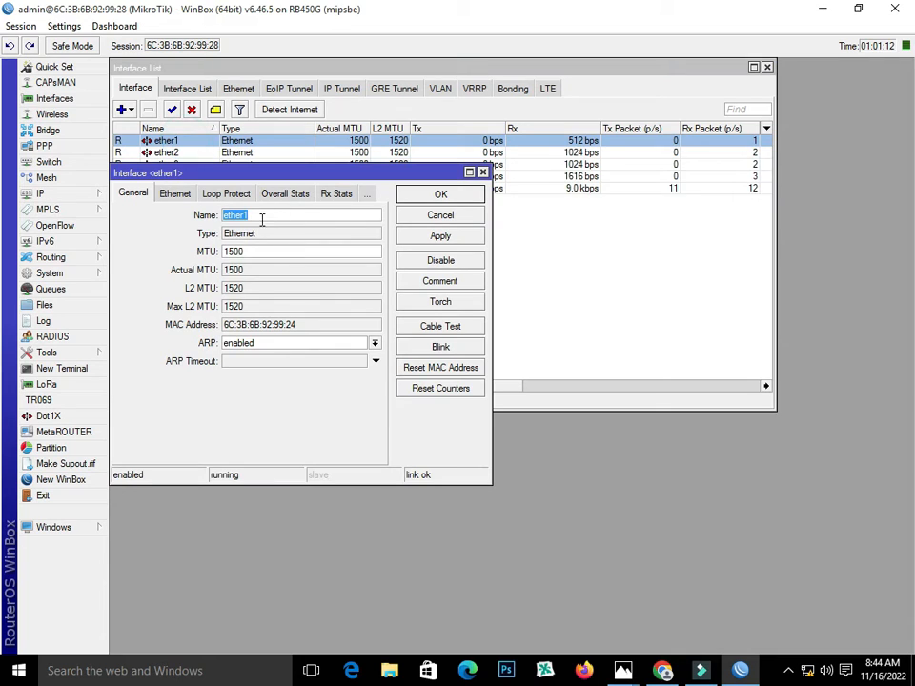
click(623, 671)
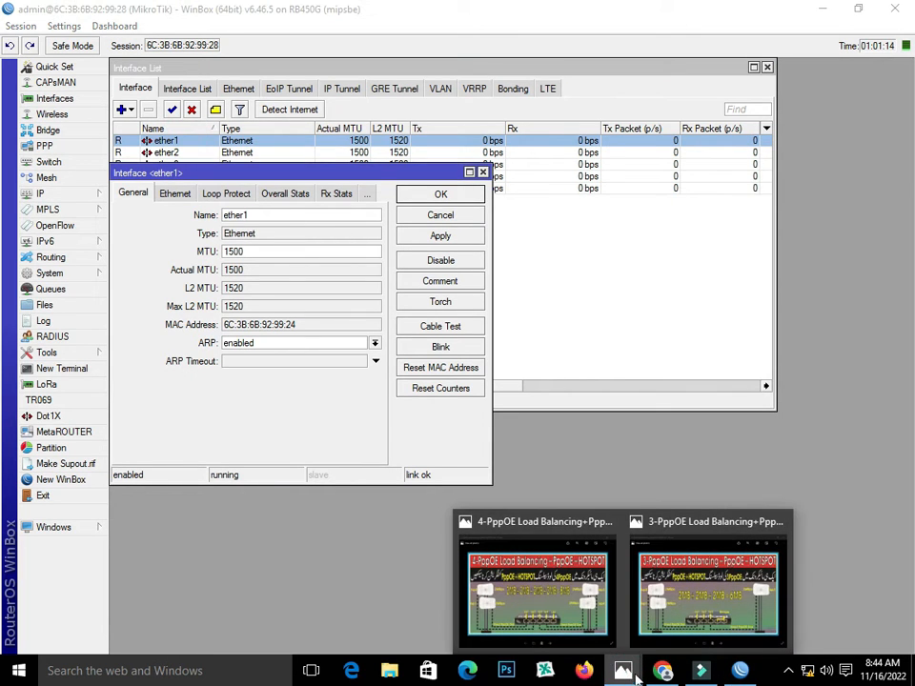
click(573, 620)
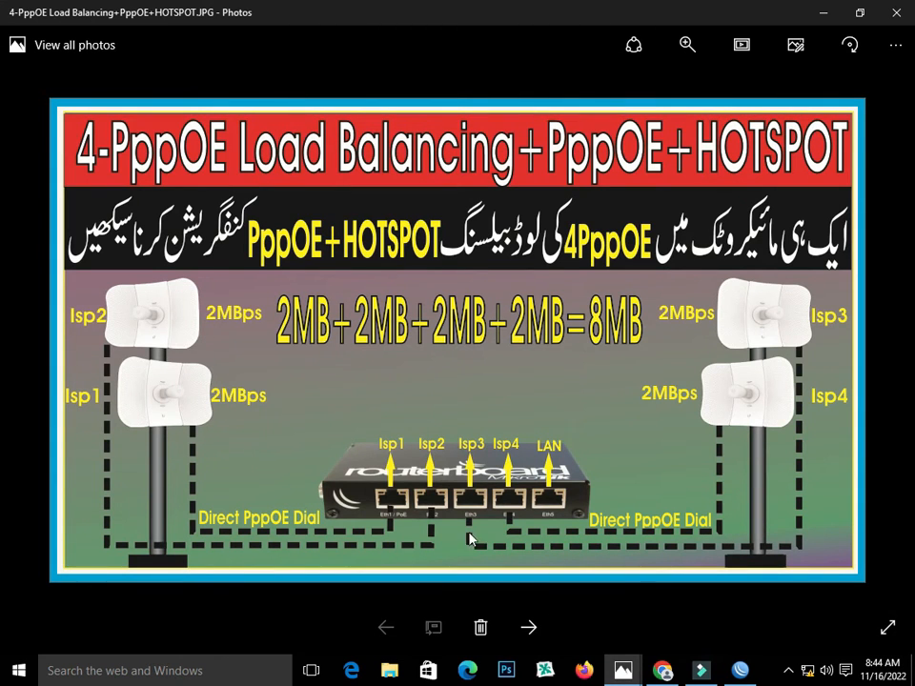
Close the 3-PppOE diagram, keep the 4-PppOE one open, and return to WinBox
click(626, 671)
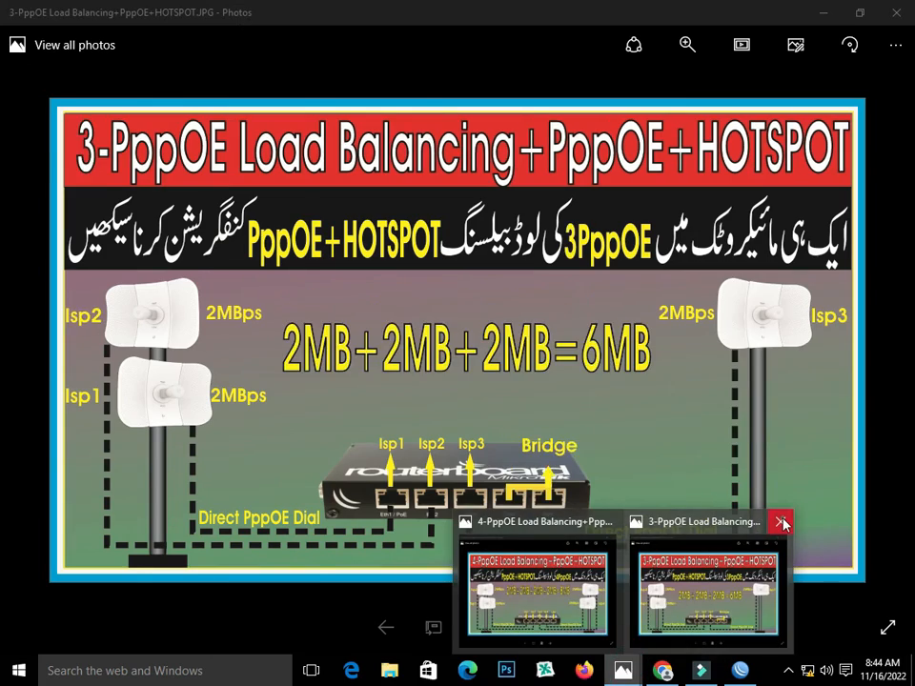
click(782, 523)
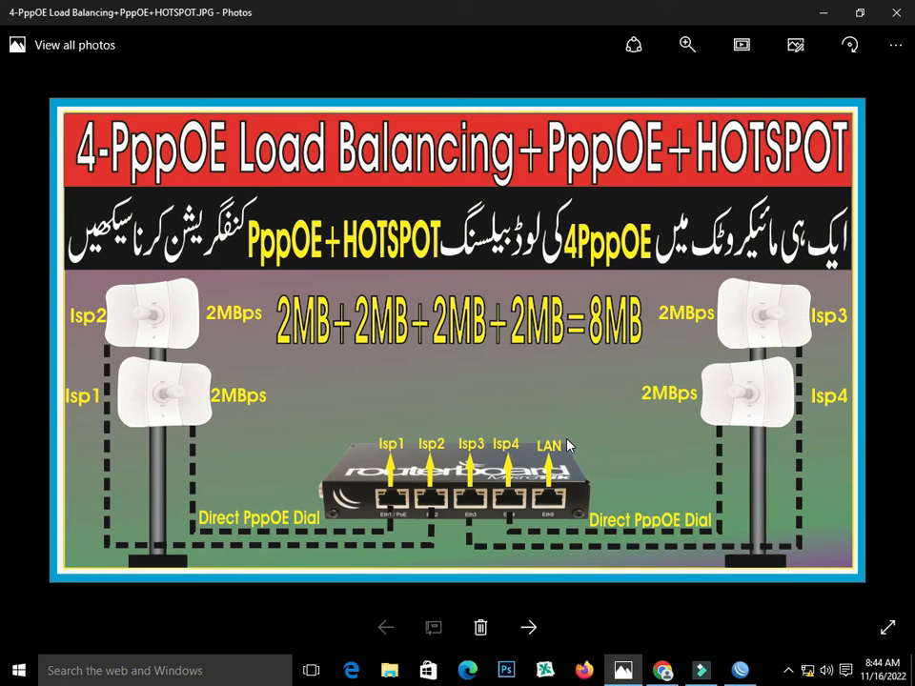
click(741, 671)
Rename ether1, ether2 and ether3 to isp1, isp2 and isp3
text(isp)
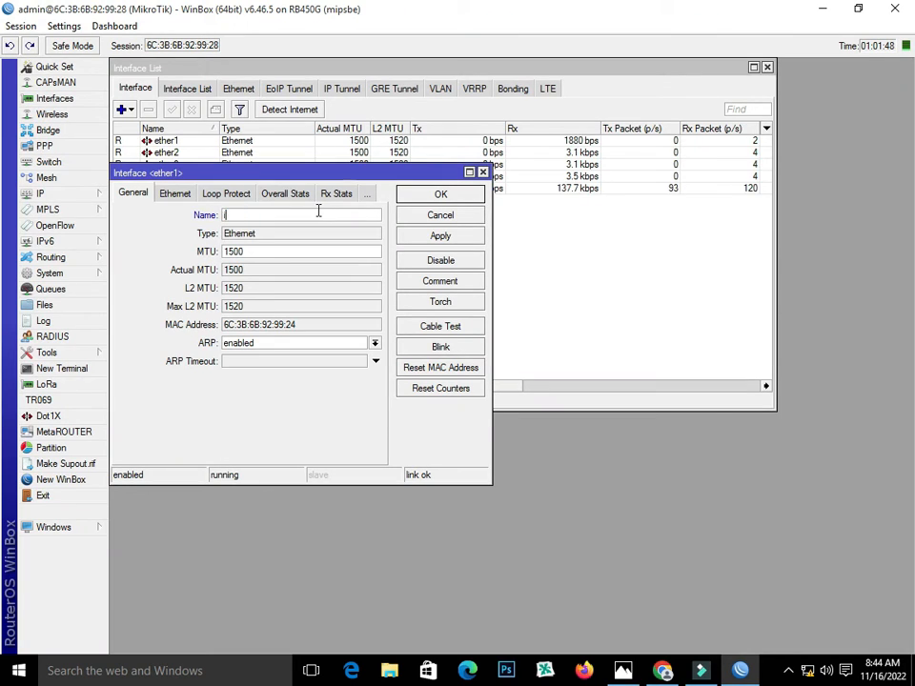
text(1)
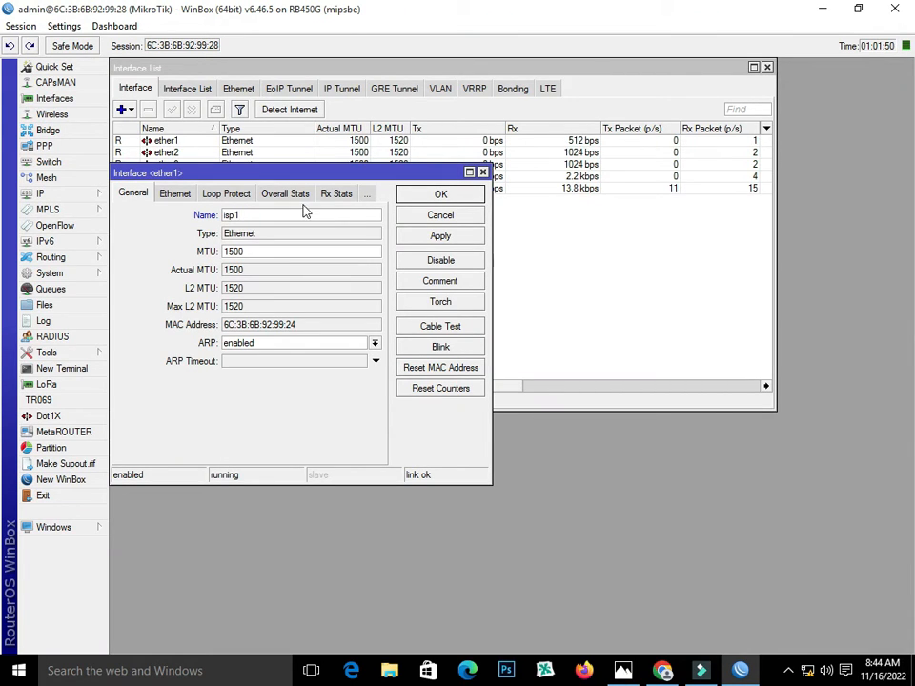
click(462, 198)
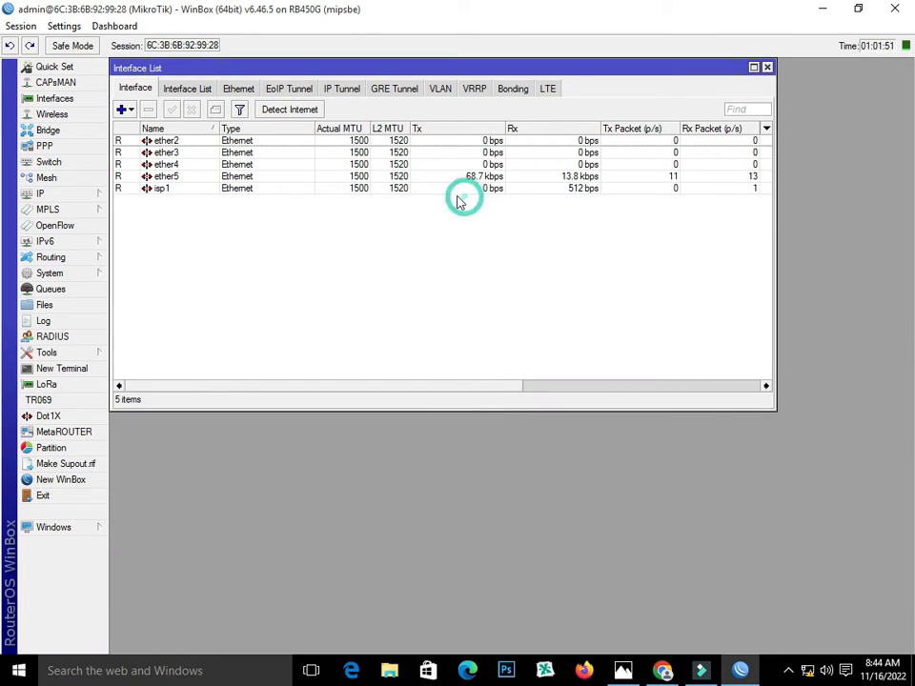
double_click(169, 140)
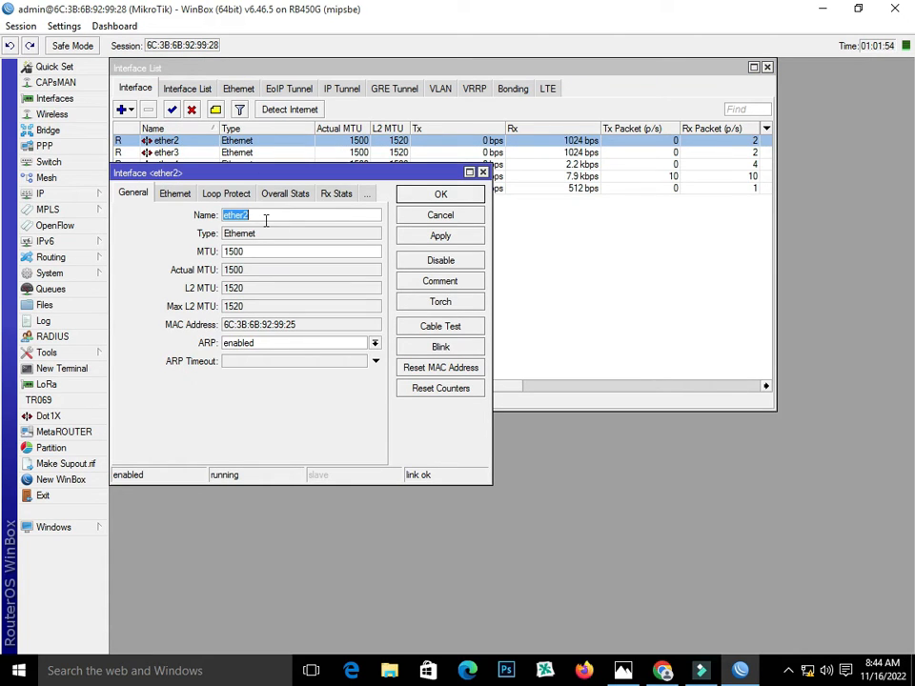
text(isp2)
click(440, 193)
double_click(190, 142)
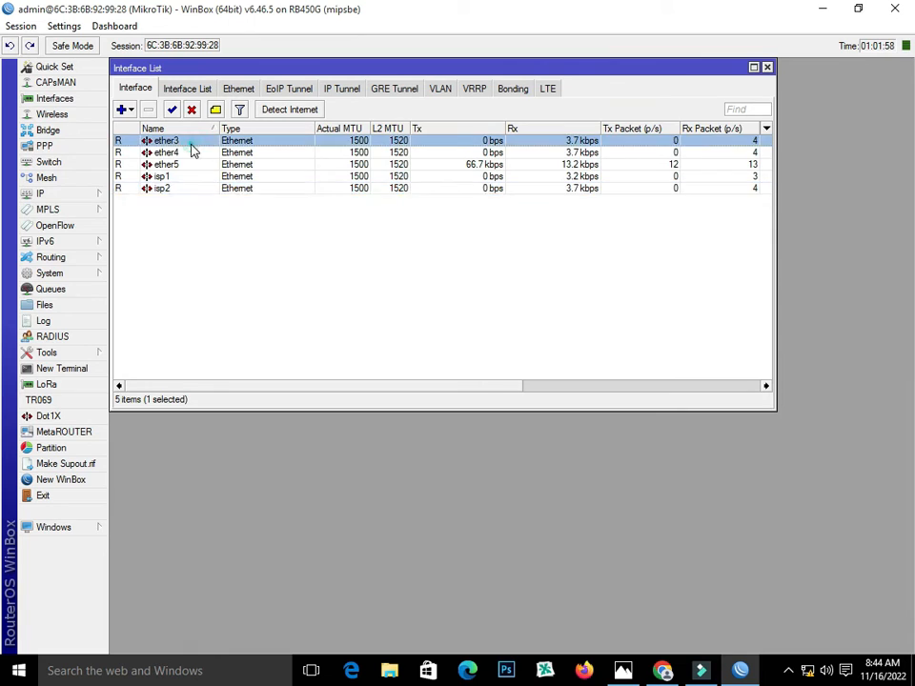
text(i)
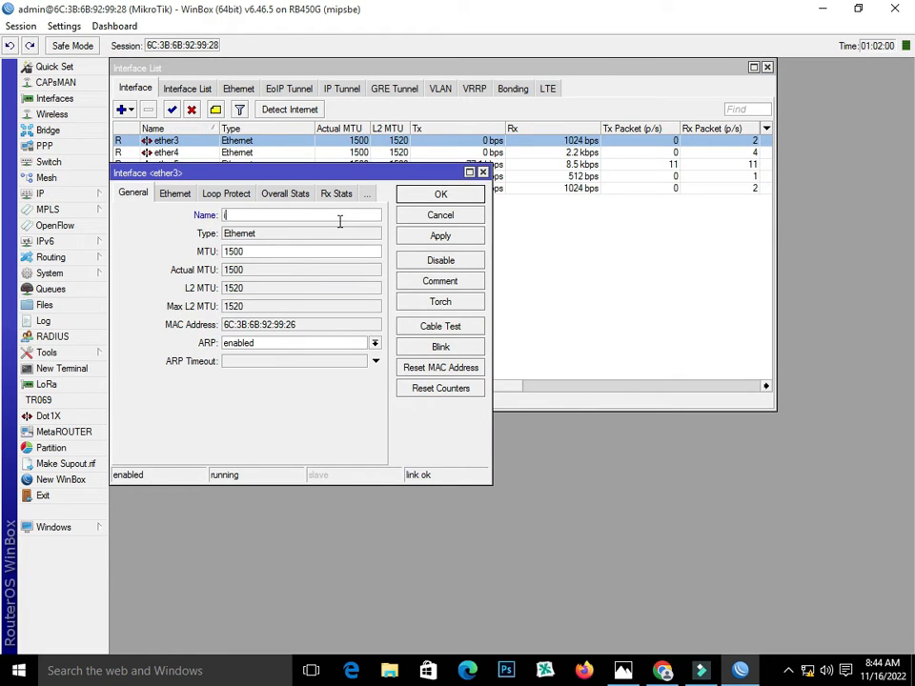
text(sp3)
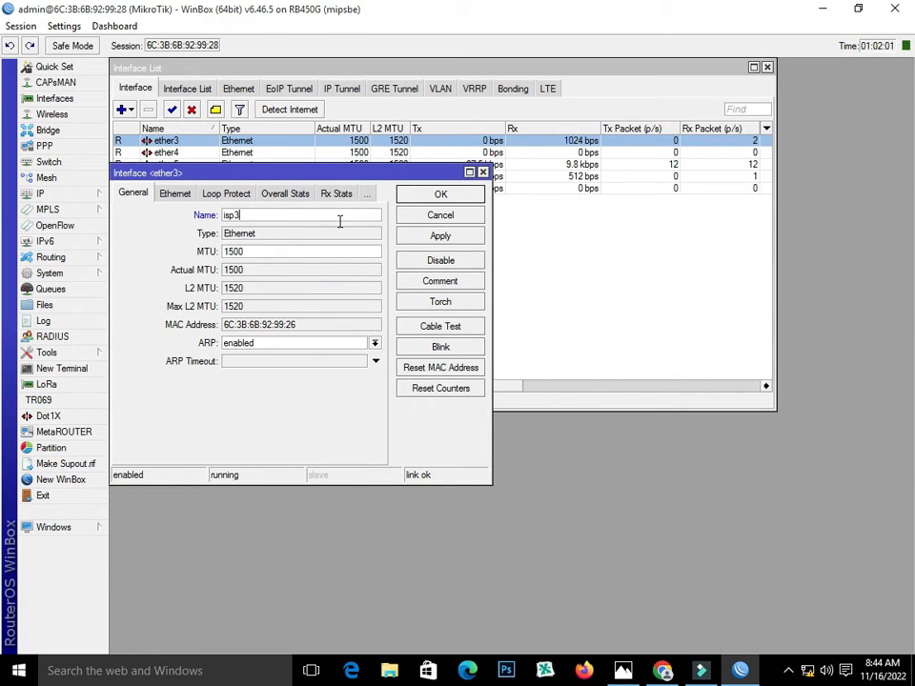
click(450, 194)
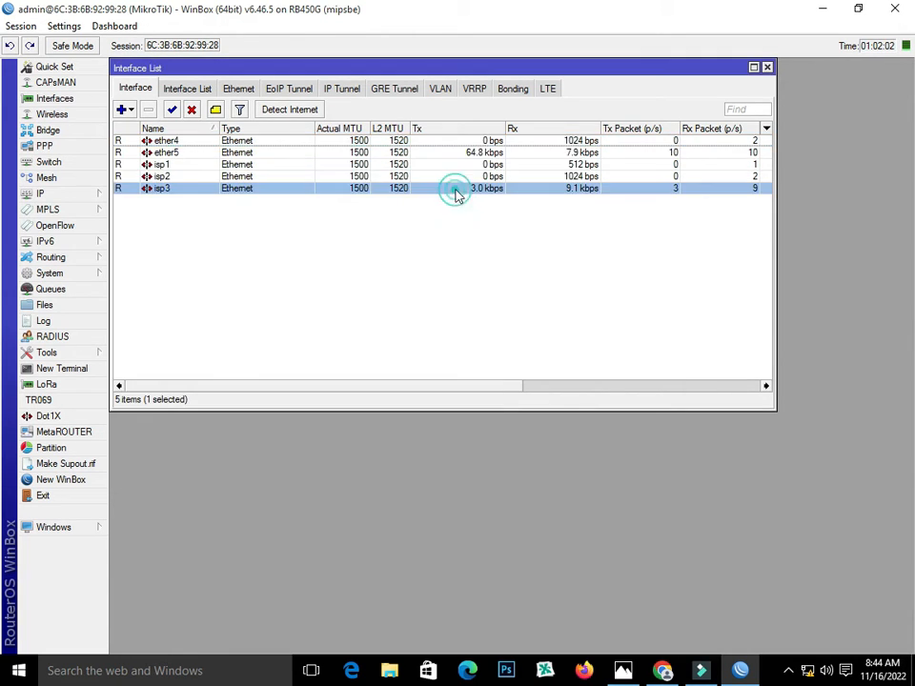
Rename ether4 to isp4 and ether5 to LAN
double_click(191, 141)
text(isp4)
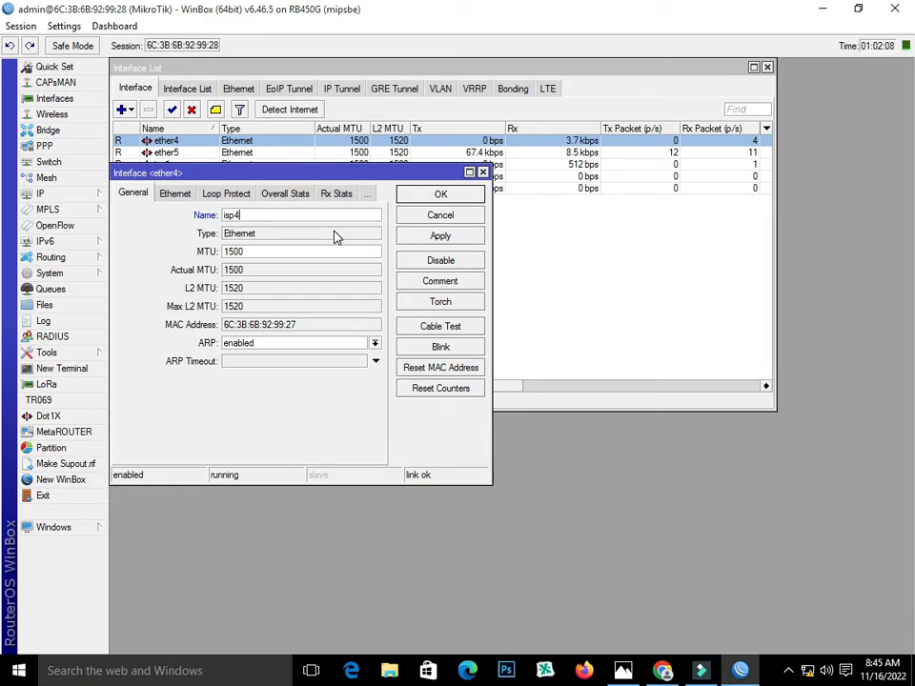
click(441, 194)
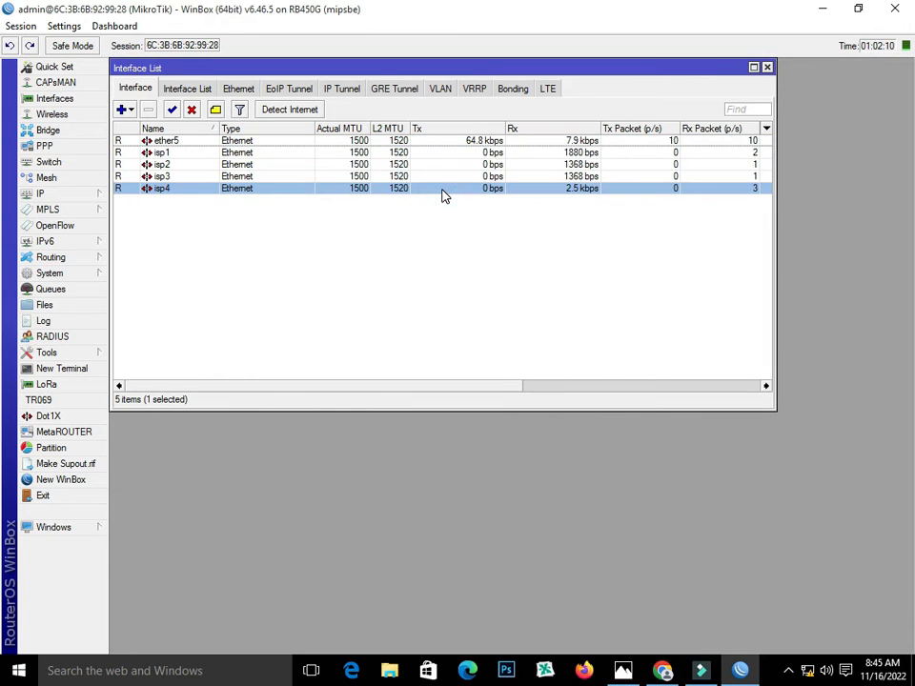
double_click(161, 142)
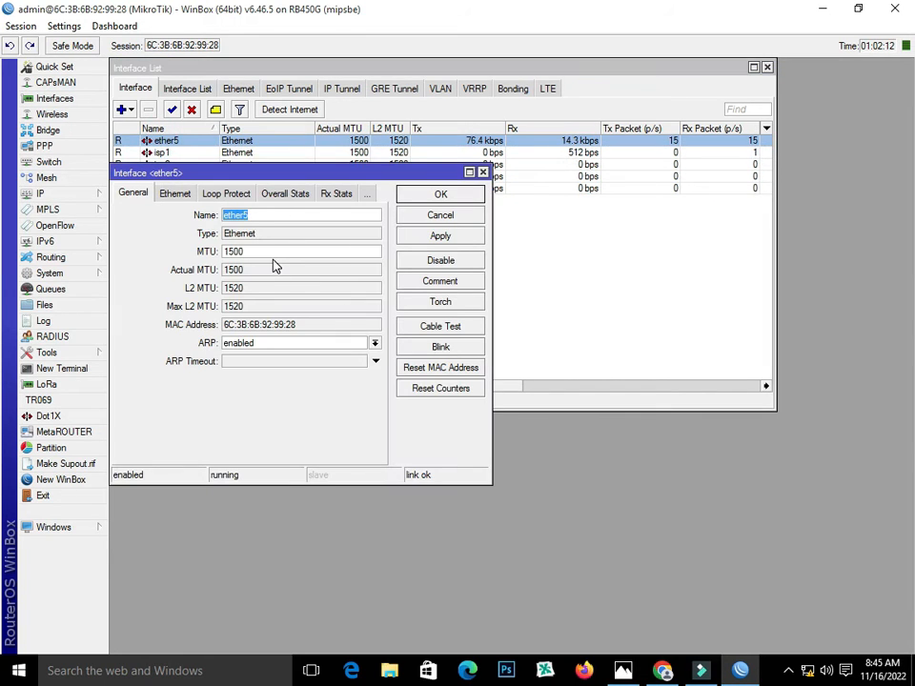
text(LAN)
click(437, 240)
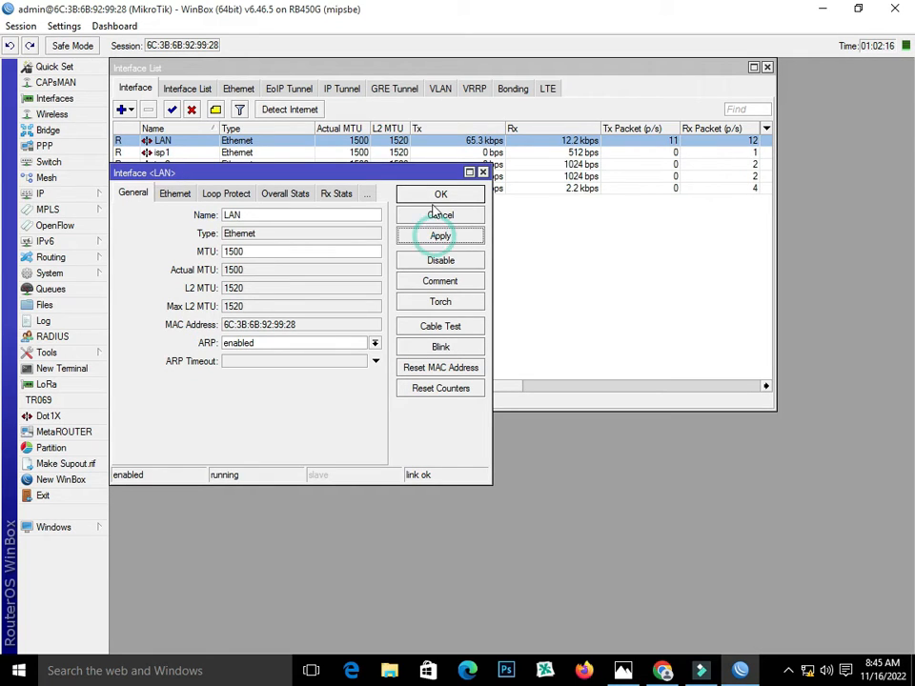
click(433, 194)
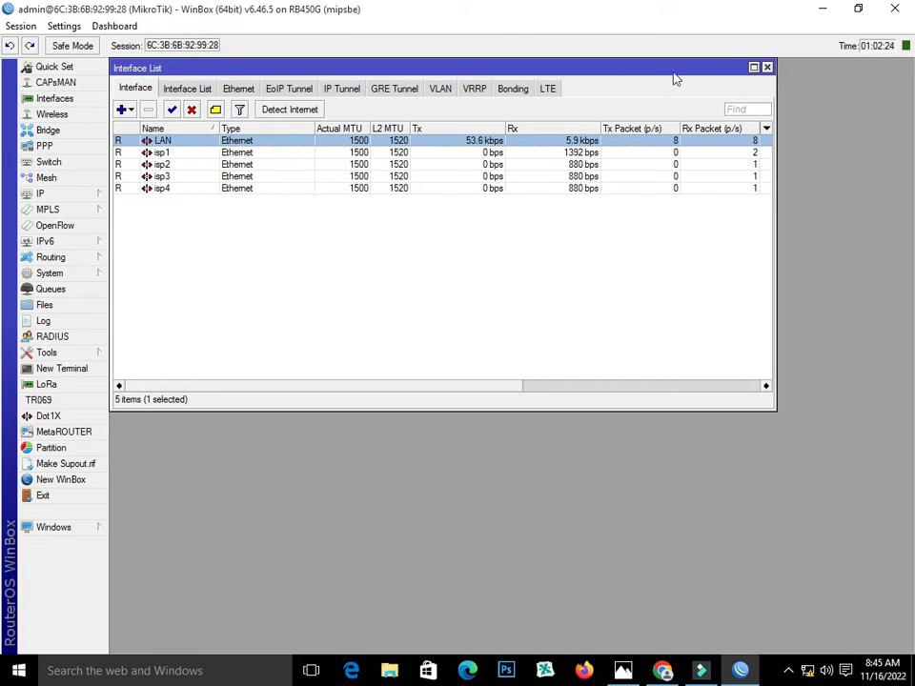
Add IP address 192.168.9.1/24 on the LAN interface and move the Address List aside
click(767, 66)
click(67, 195)
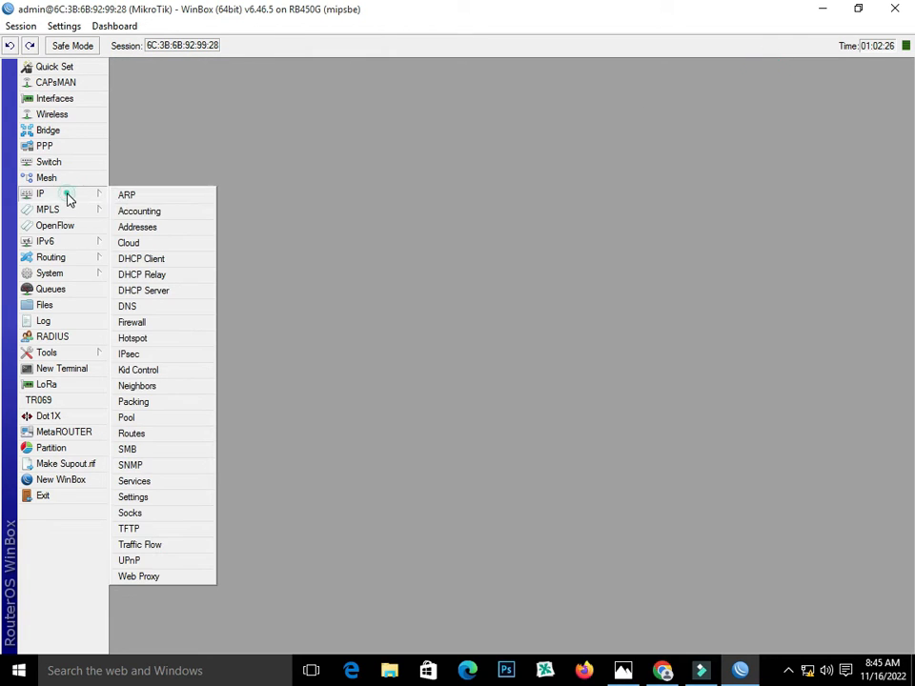
click(145, 228)
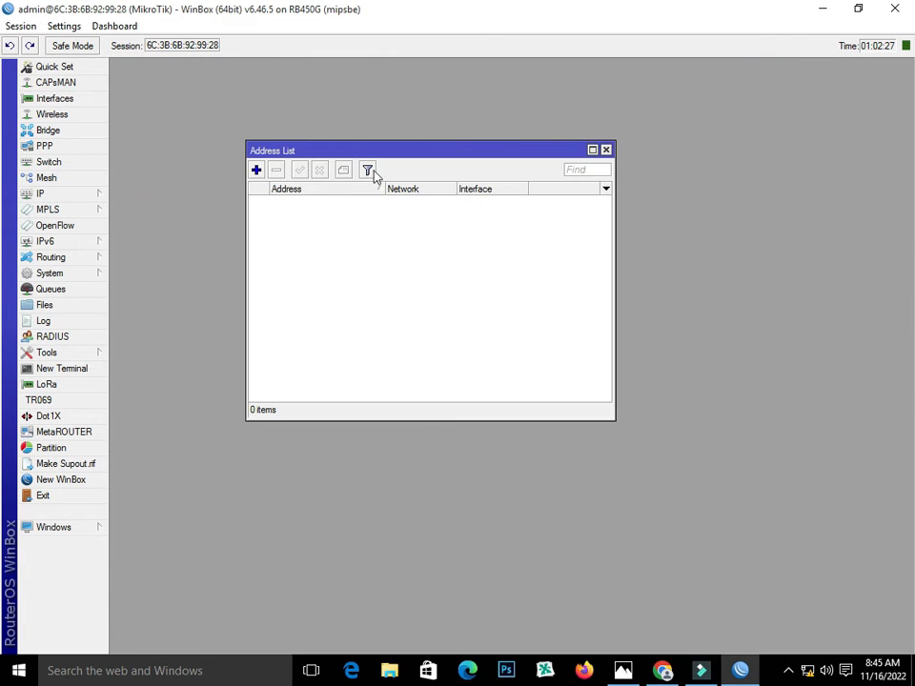
click(255, 170)
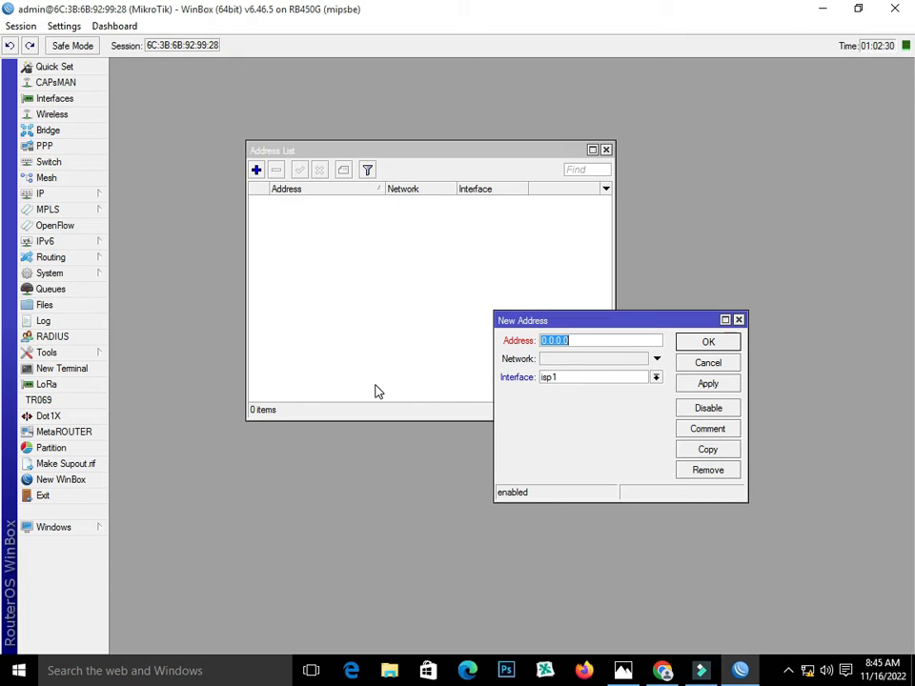
text(192.168.9.1/24)
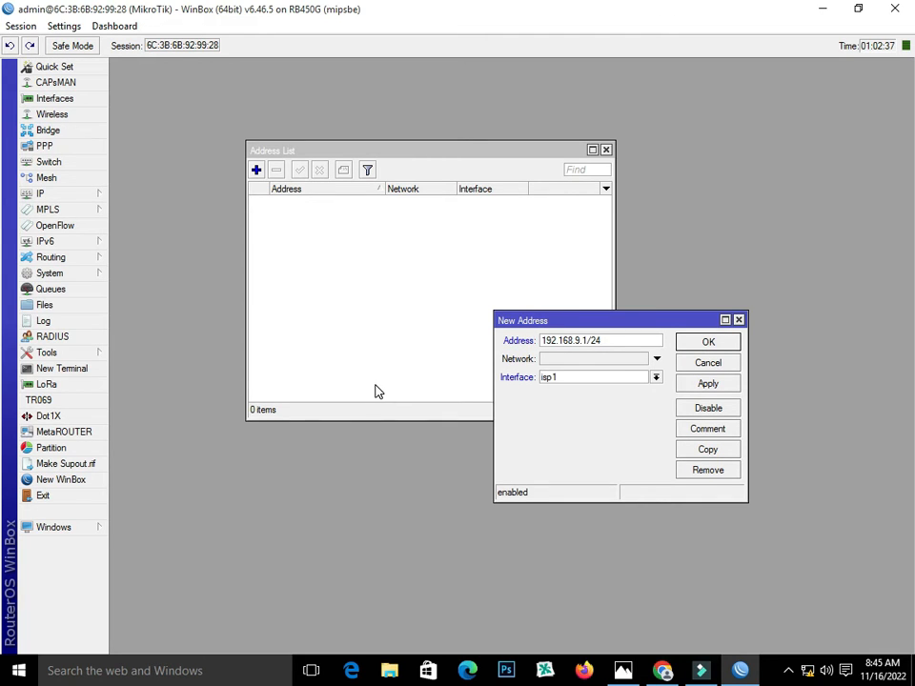
click(604, 381)
click(600, 390)
click(721, 382)
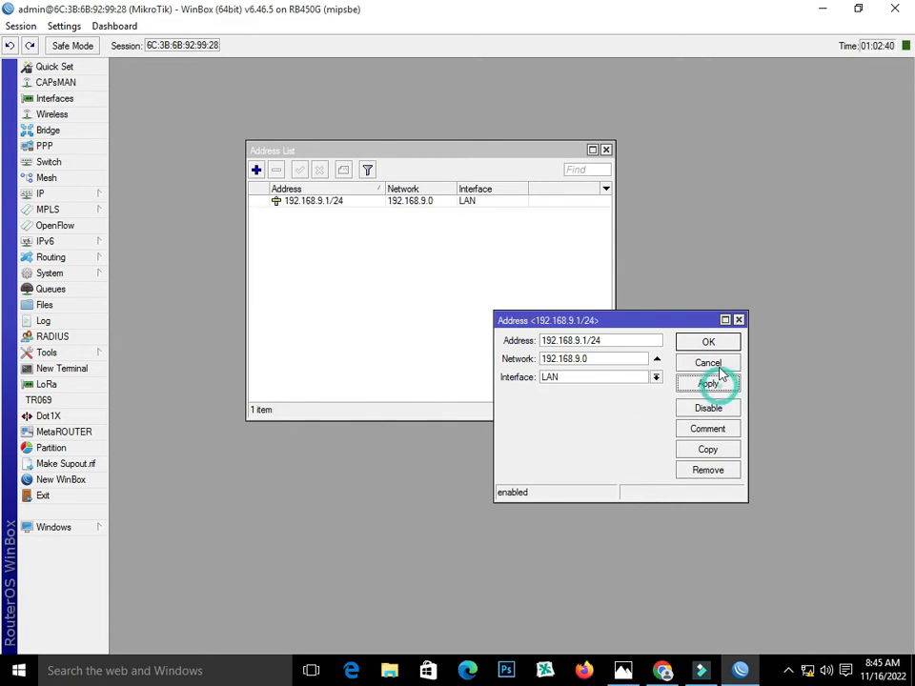
click(717, 345)
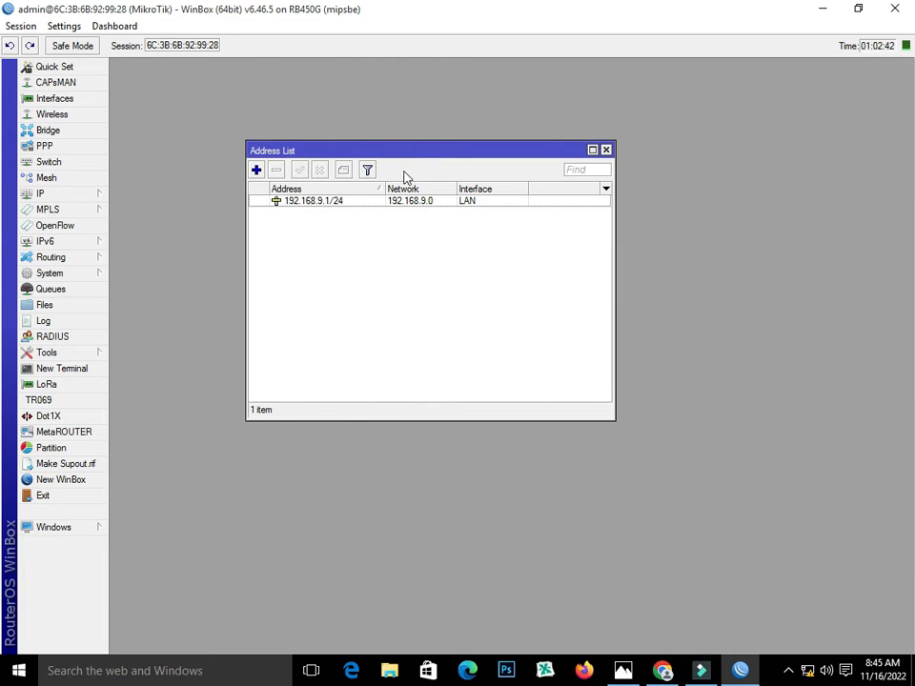
drag(406, 160, 534, 181)
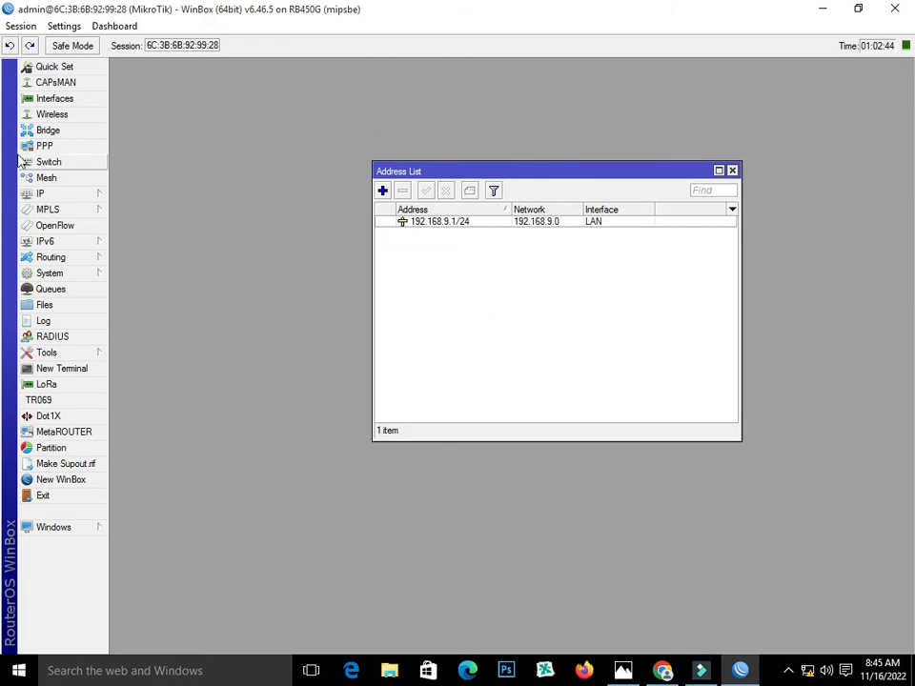
Create a PPPoE client named pppoe-out1-isp1 running over isp1
click(57, 100)
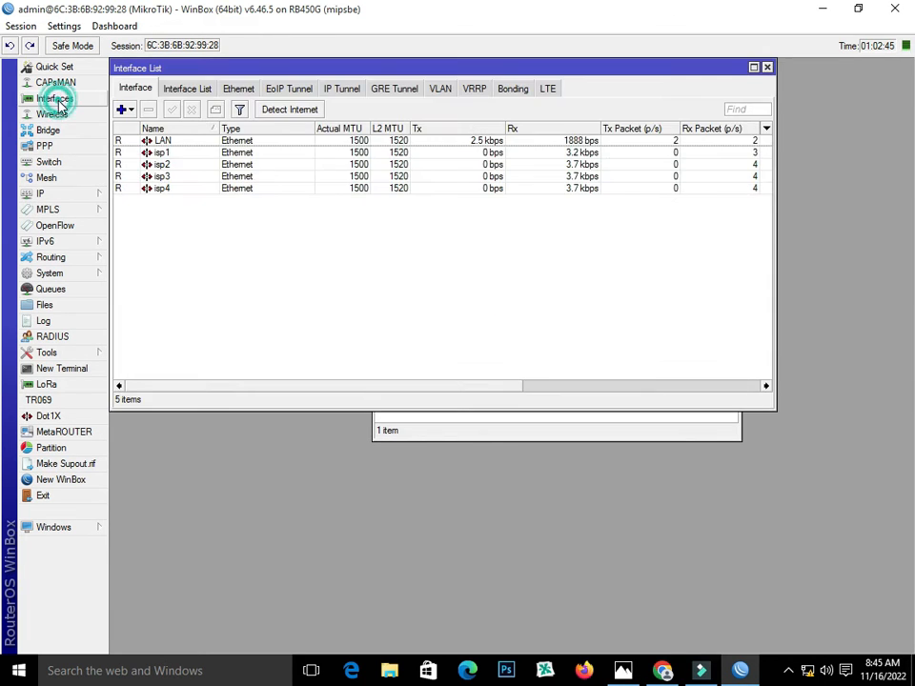
click(130, 111)
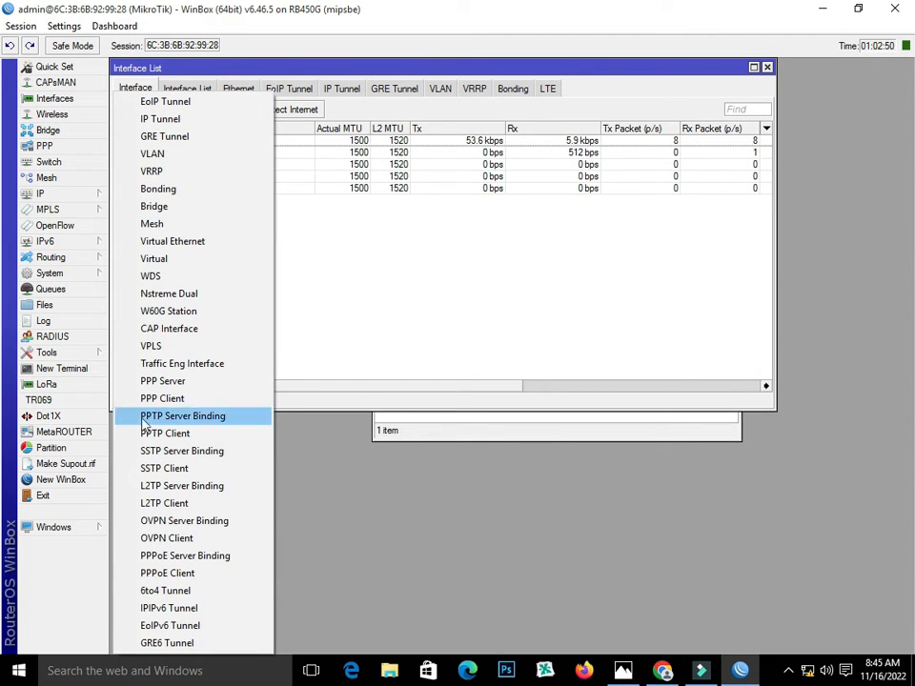
click(214, 573)
click(413, 237)
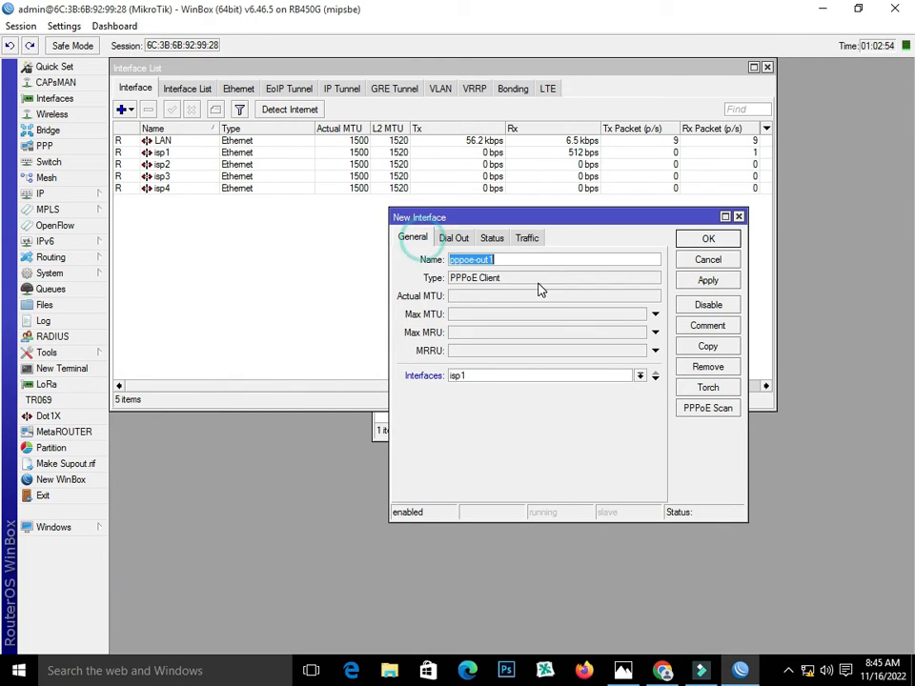
click(516, 259)
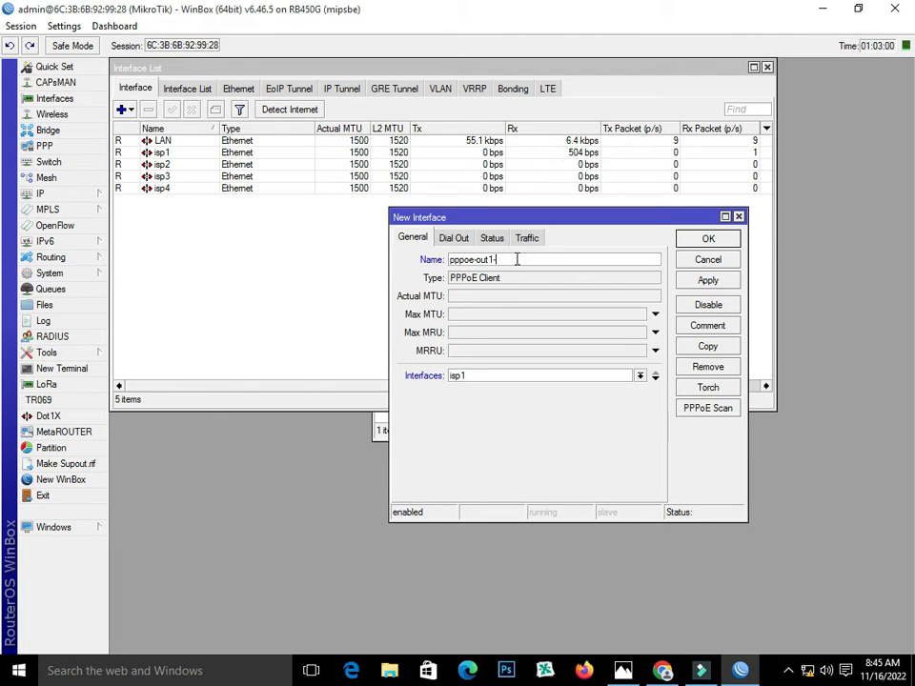
text(p1)
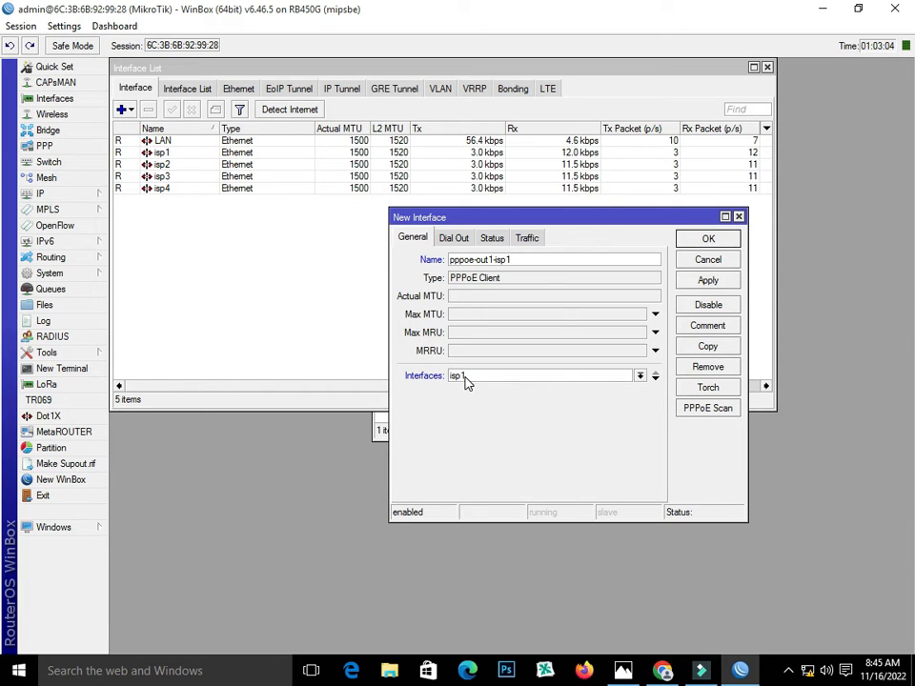
click(495, 378)
click(492, 377)
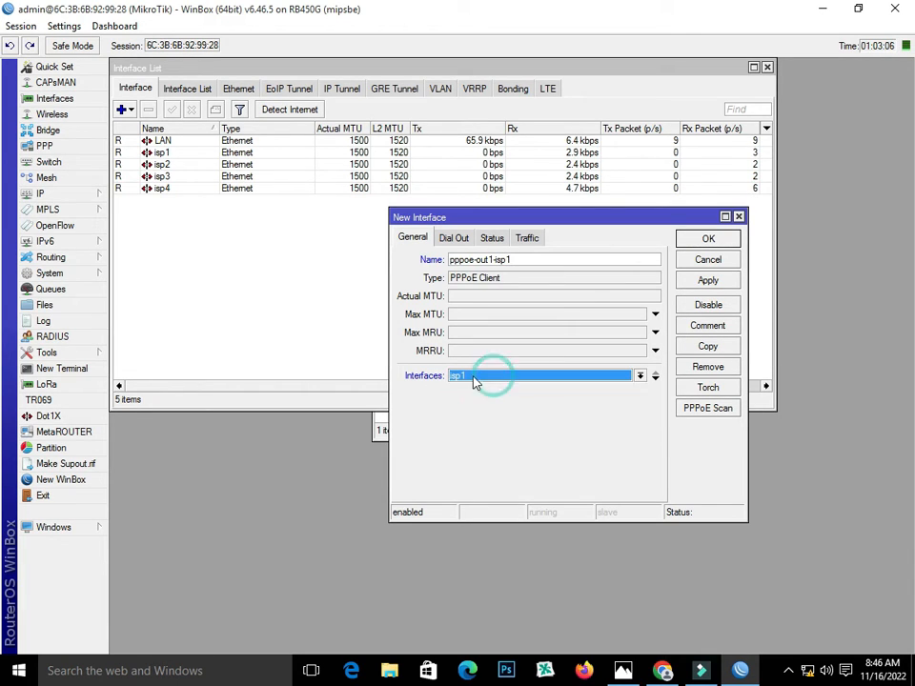
Enter the ISP account's dial-out user name and password, then apply and close
click(454, 238)
click(527, 302)
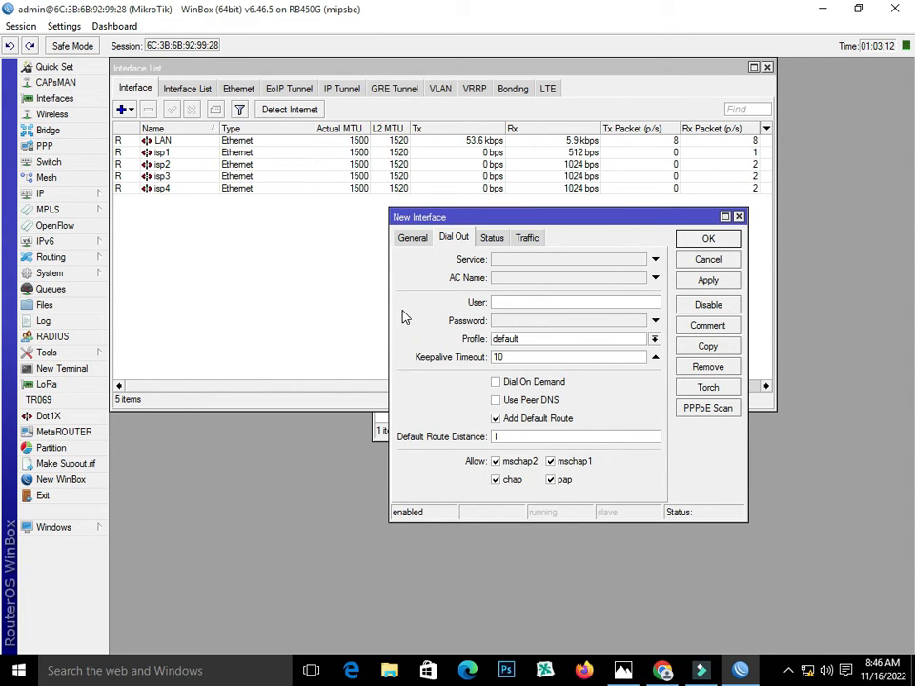
text(123)
click(541, 317)
text(1)
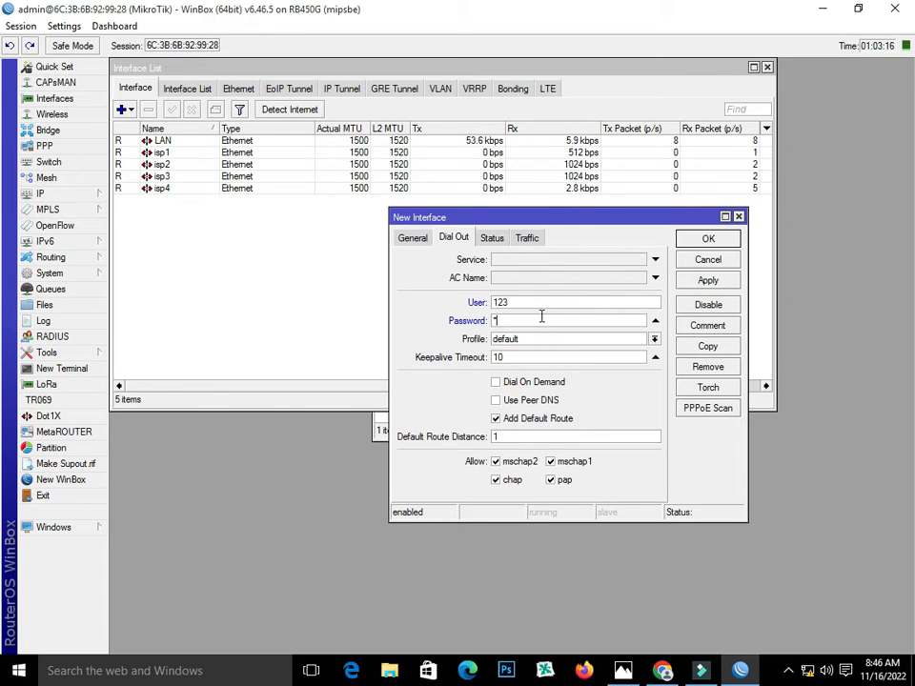
text(2)
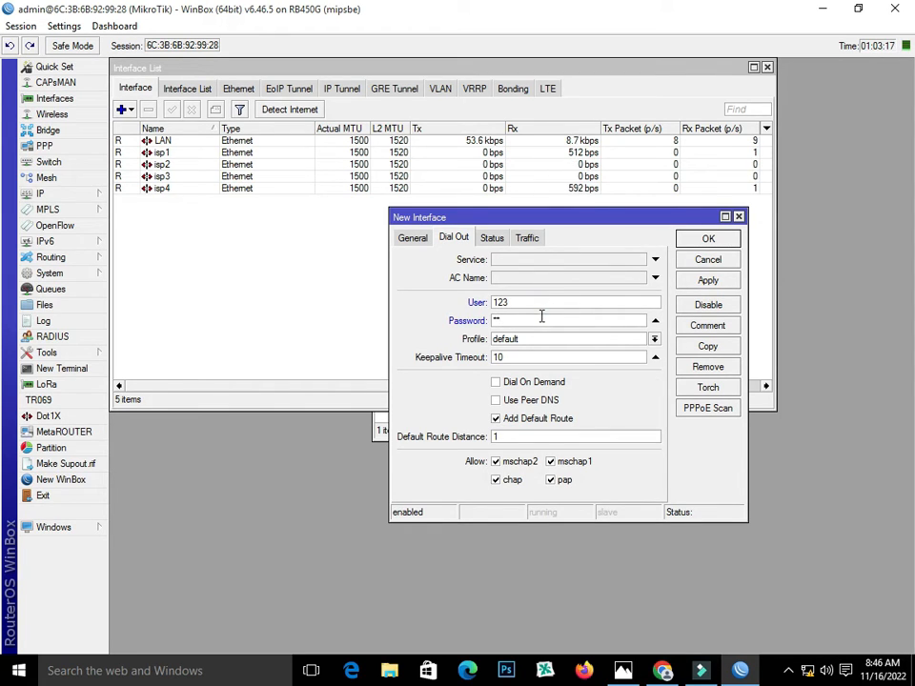
click(722, 280)
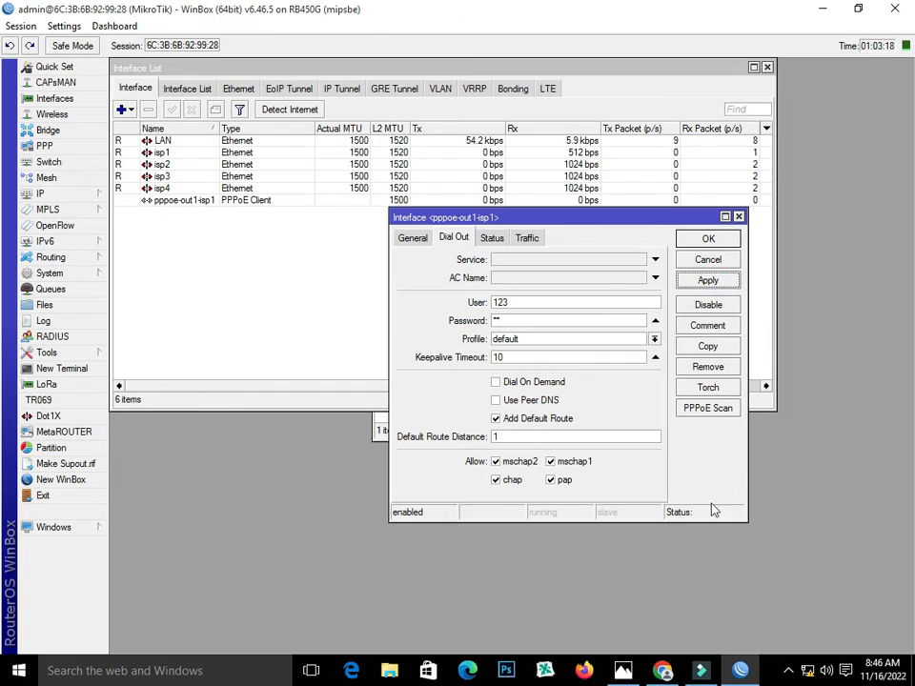
click(709, 240)
Check the 10.10.10.252 address, then create a second PPPoE client named pppoe-out2-isp2
click(732, 433)
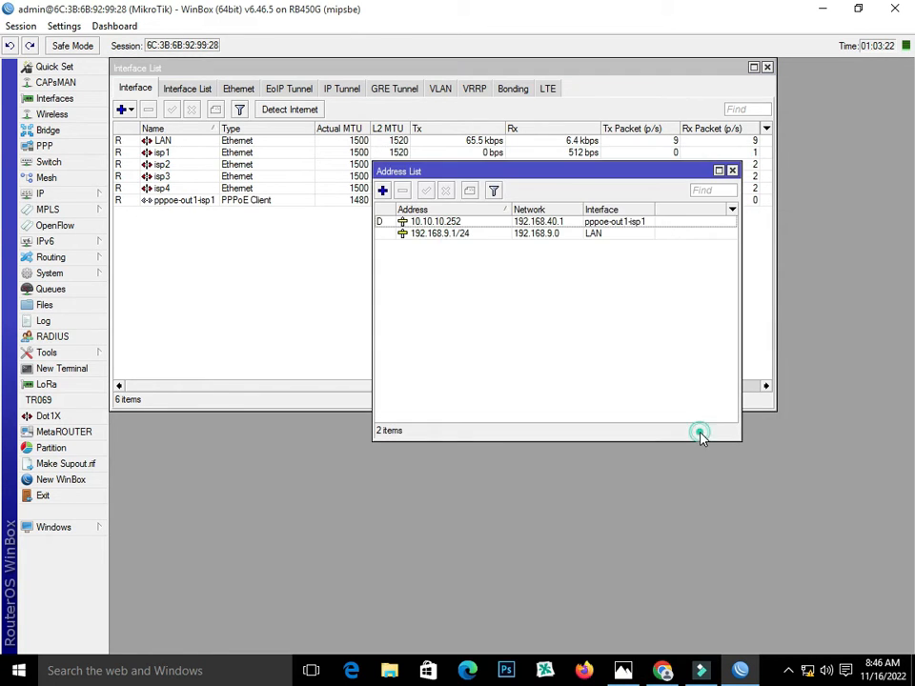
drag(534, 185, 722, 335)
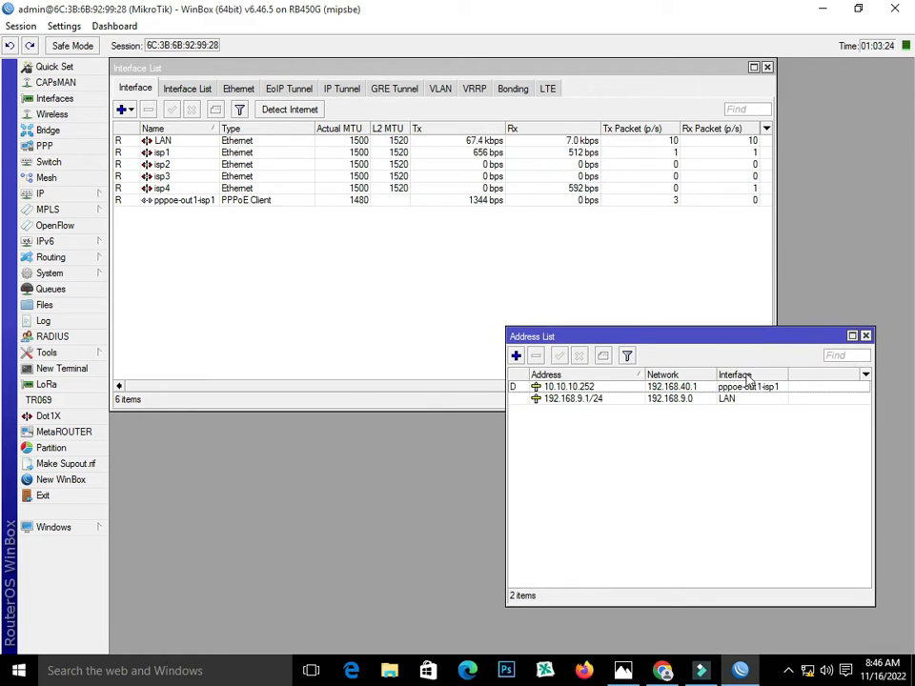
click(572, 387)
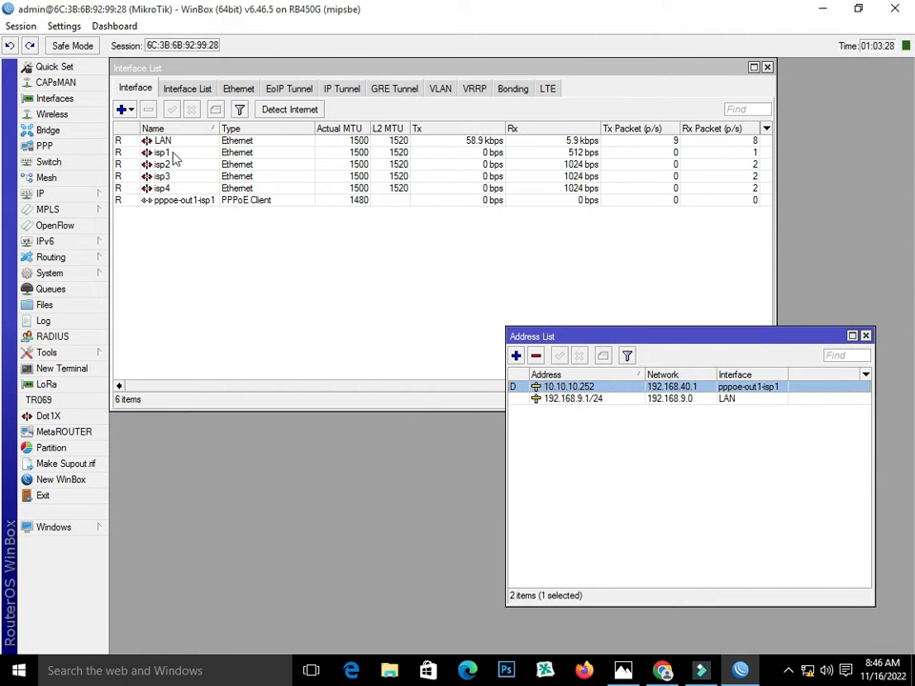
click(123, 109)
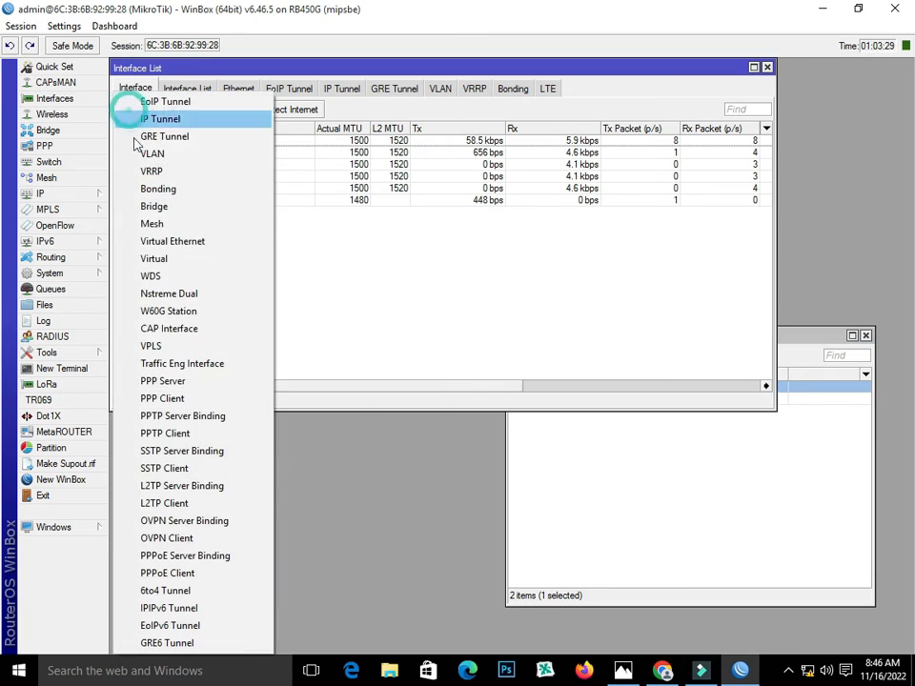
click(201, 581)
click(412, 238)
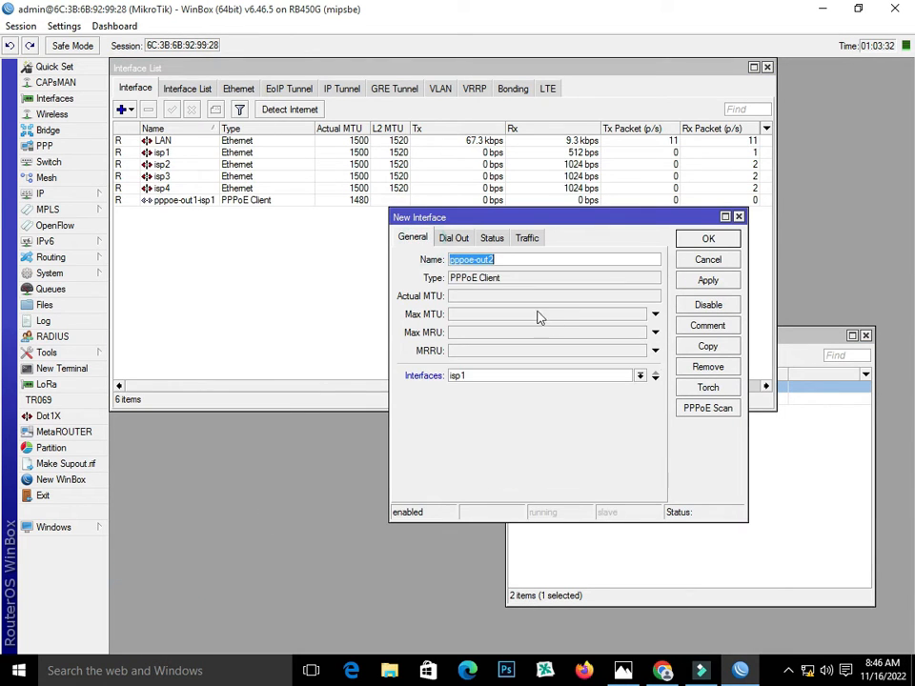
click(525, 259)
text(-1)
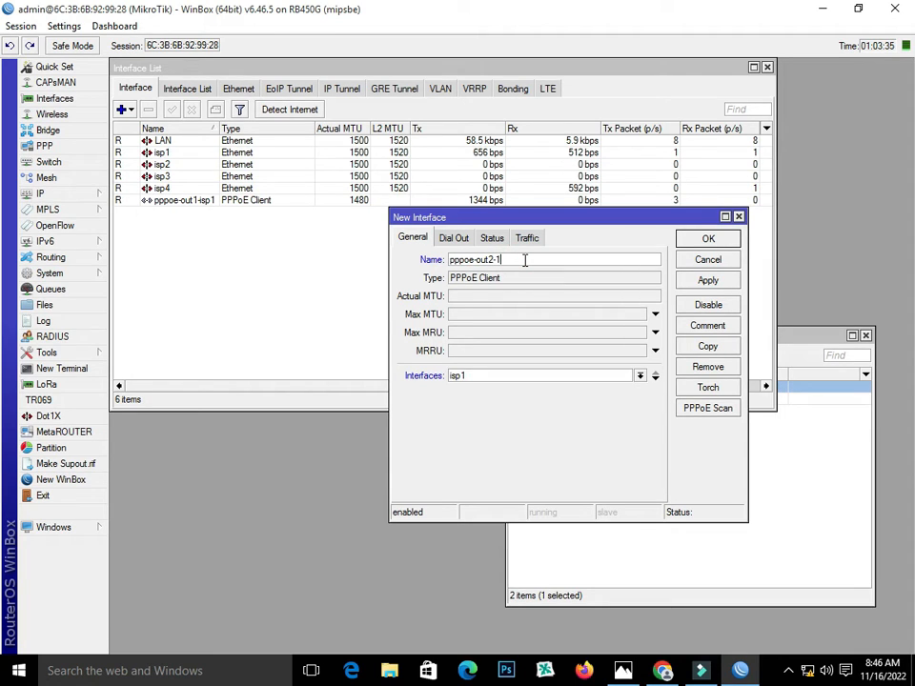
key(BackSpace)
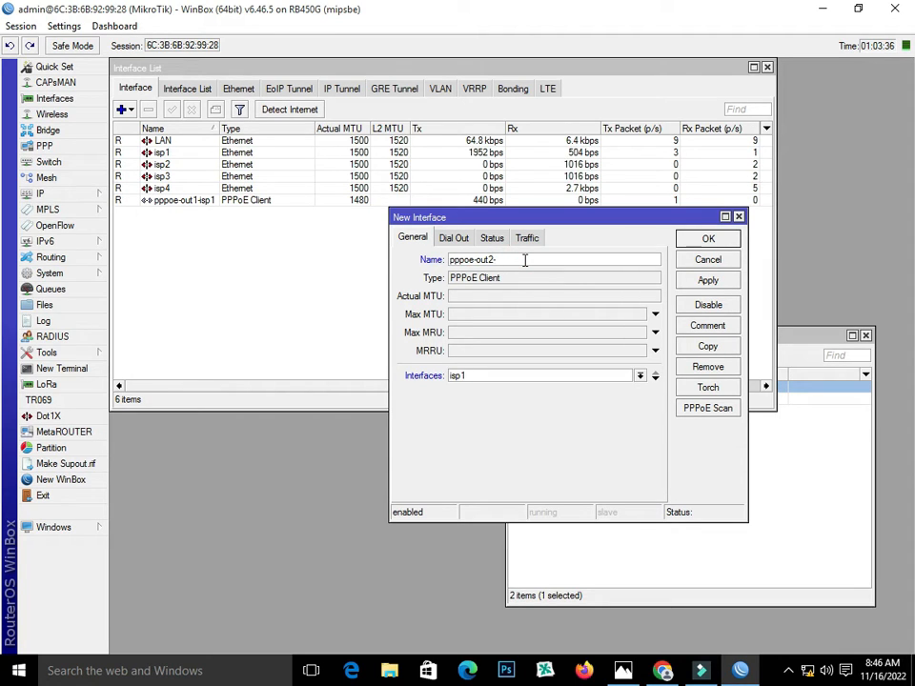
text(isp2)
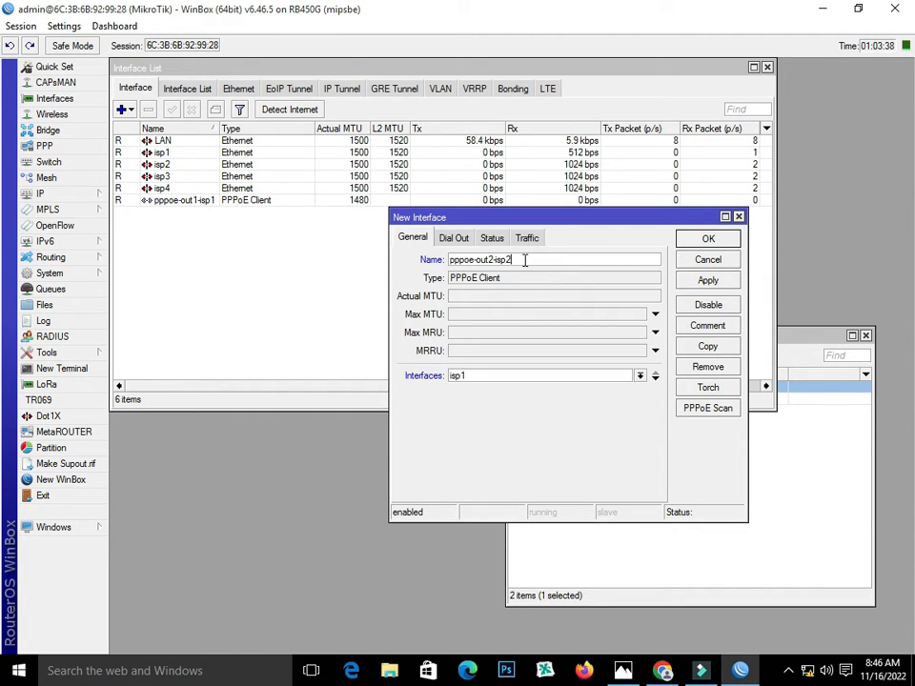
Set the client's underlying interface and dial-out user name and password, then apply and close
click(607, 378)
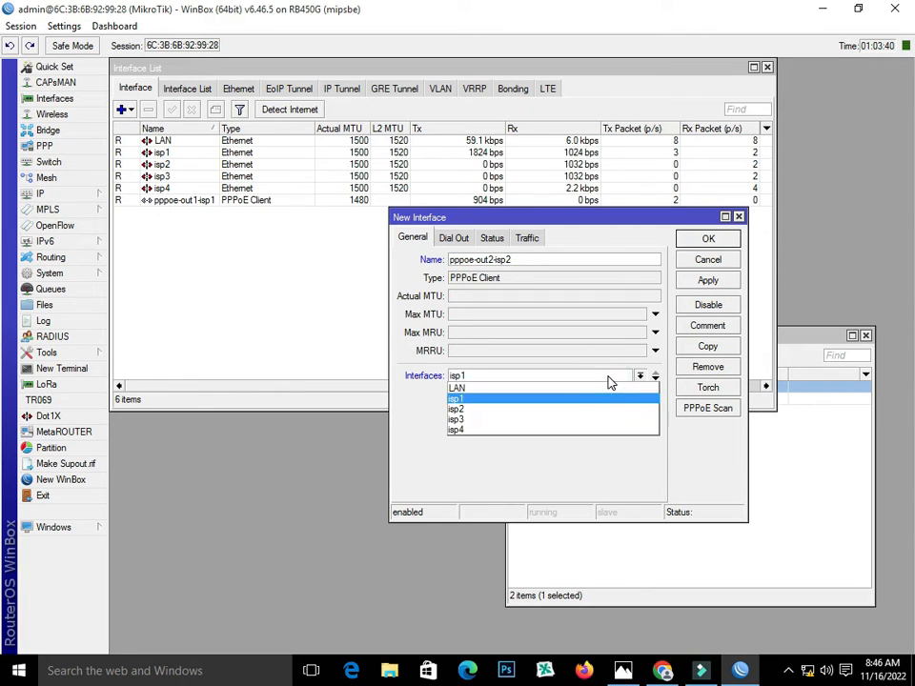
click(652, 399)
click(456, 238)
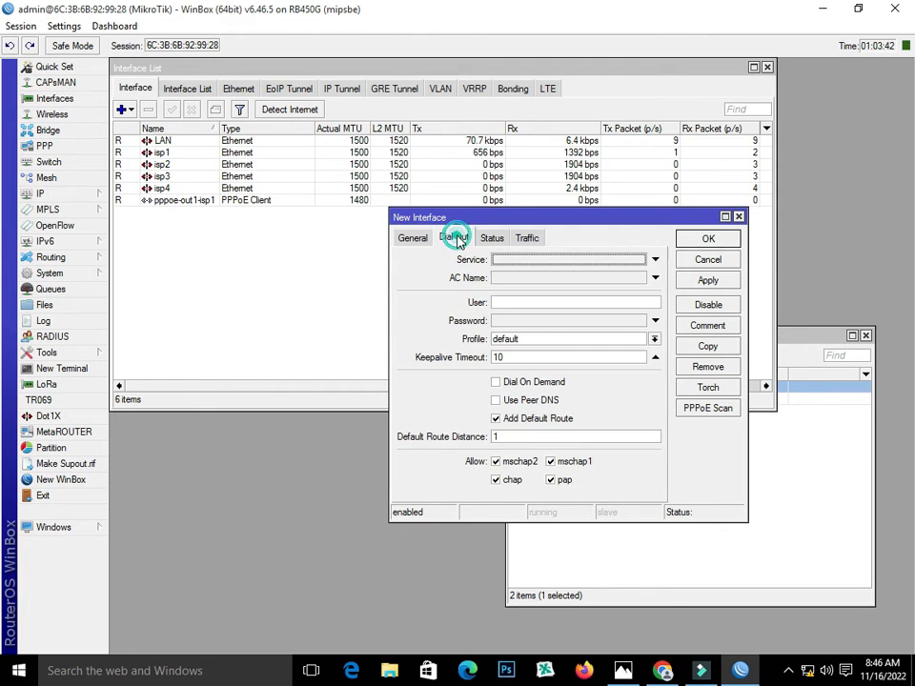
click(500, 302)
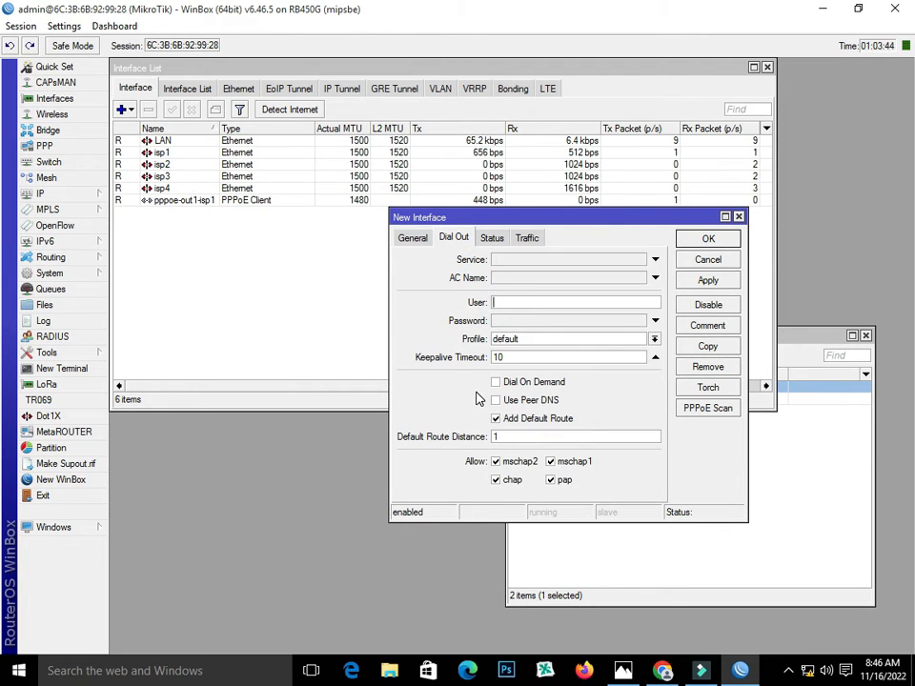
text(1234)
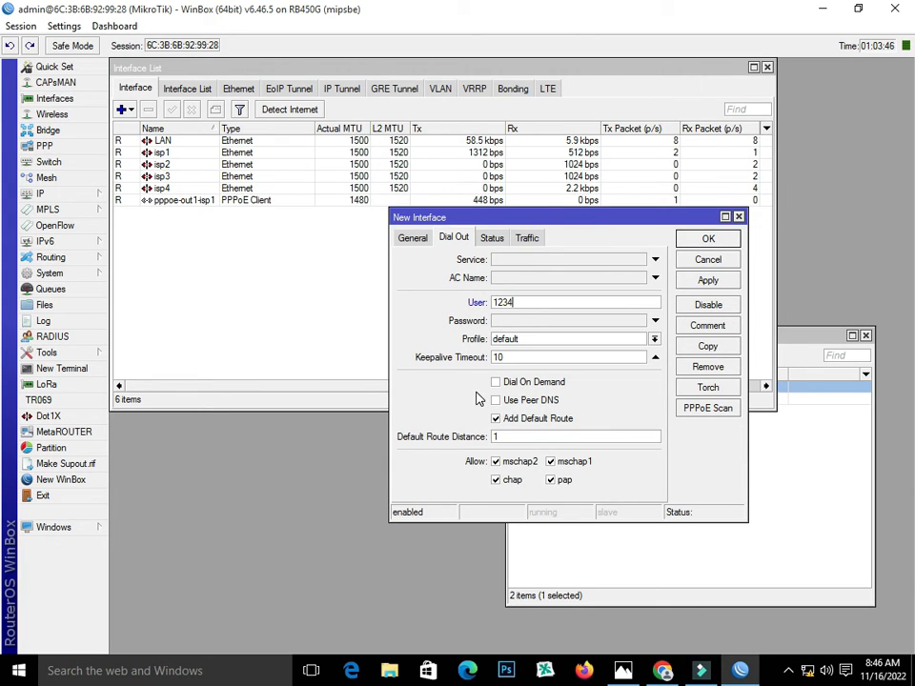
click(511, 322)
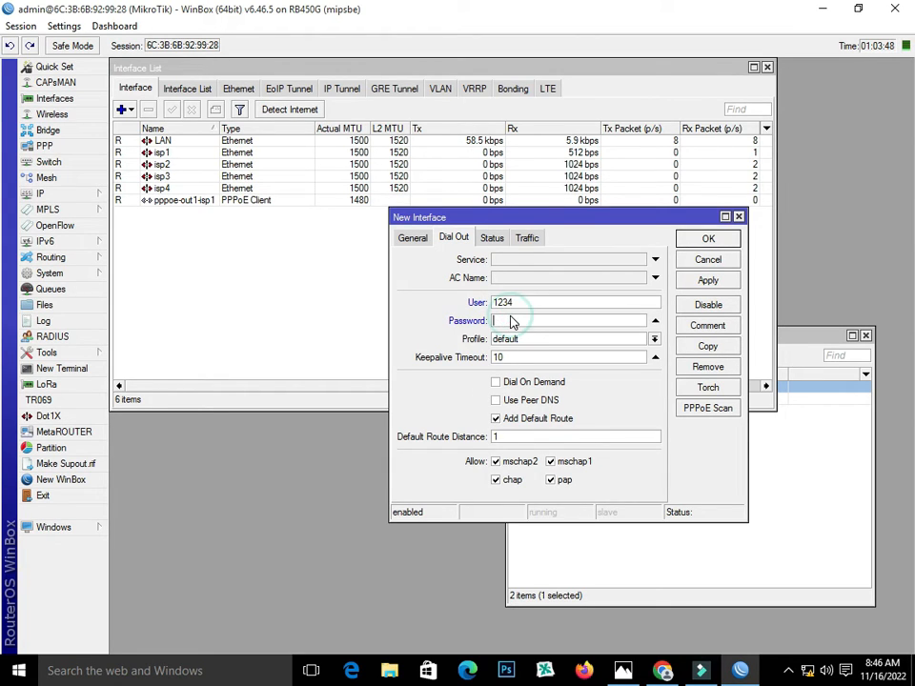
text(12)
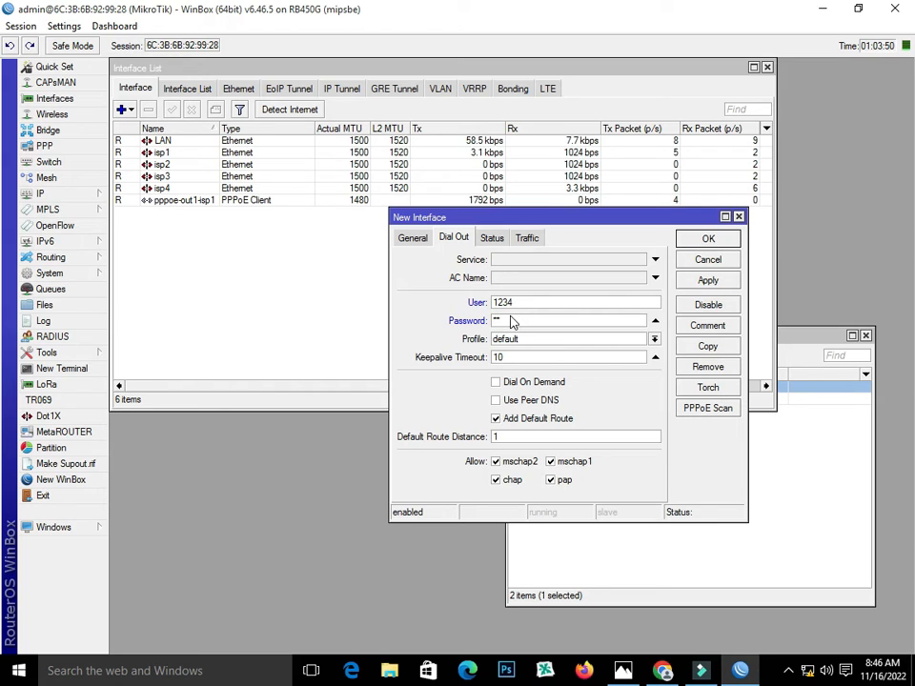
click(708, 280)
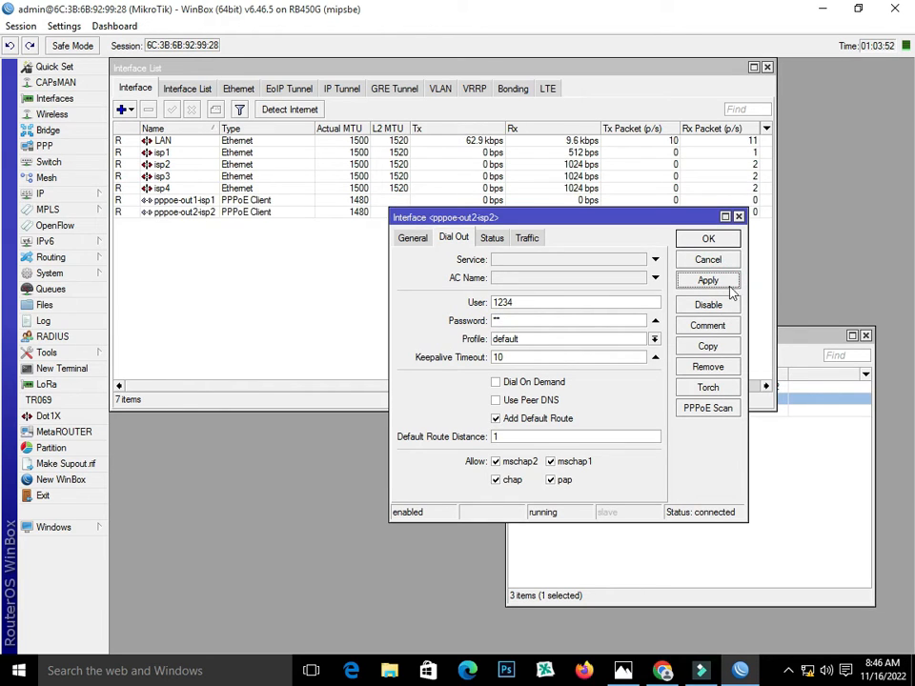
click(708, 239)
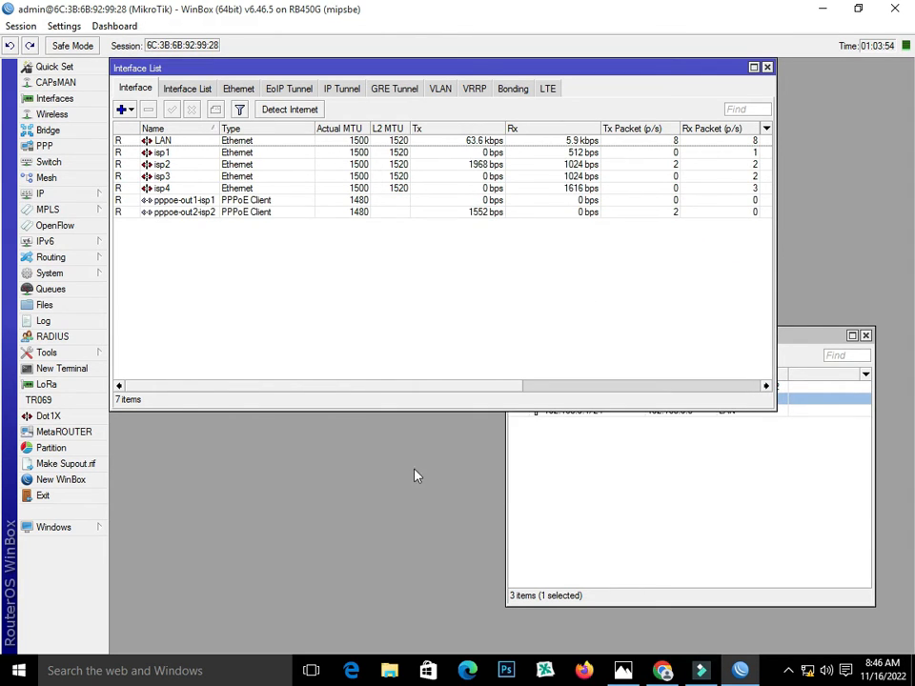
click(563, 472)
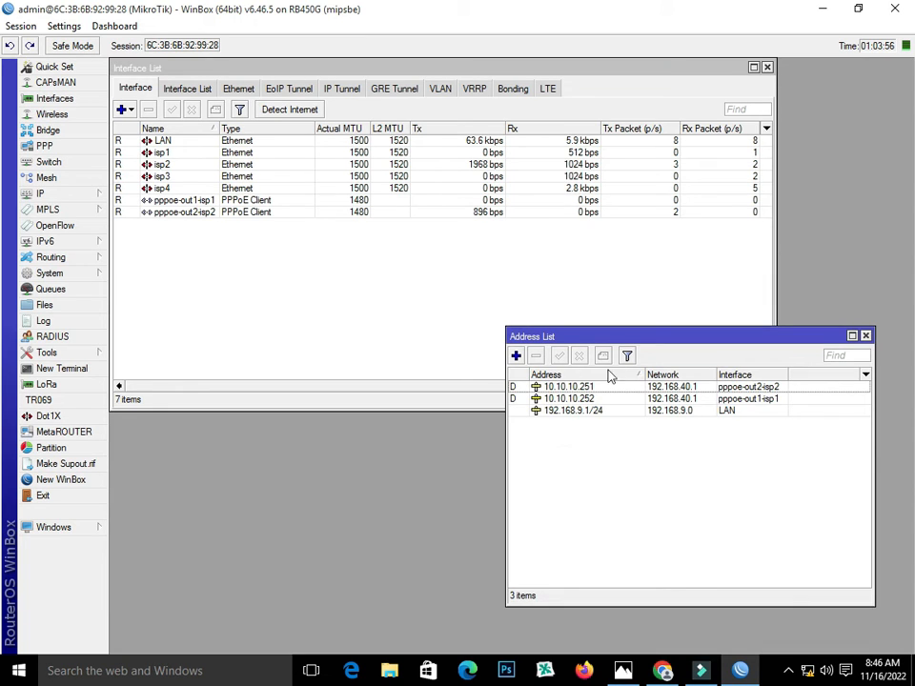
Check the 10.10.10.251 address of pppoe-out2-isp2, then add a new PPPoE client
drag(619, 340, 594, 398)
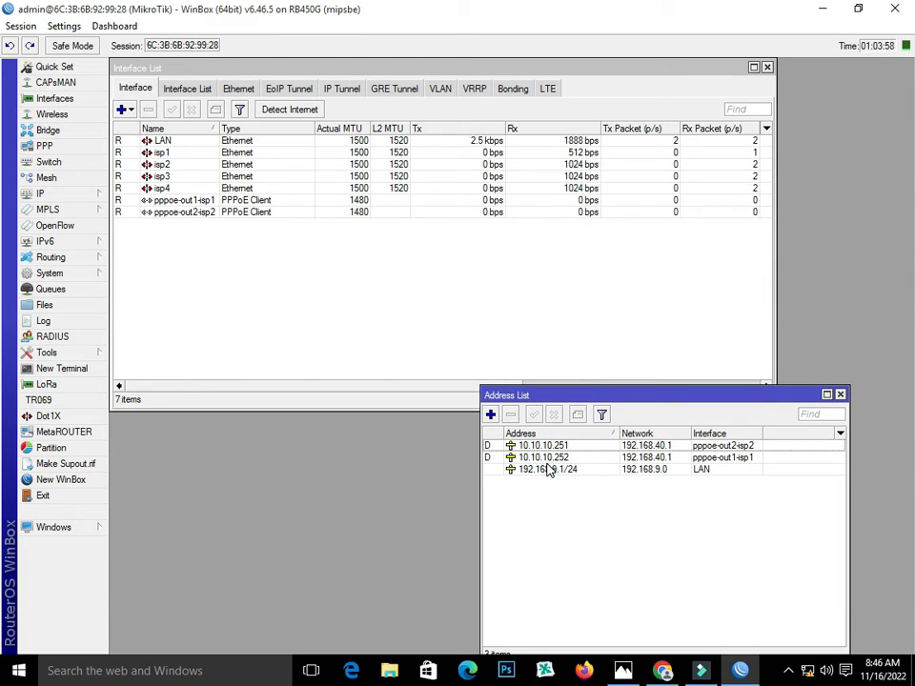
click(546, 458)
click(543, 445)
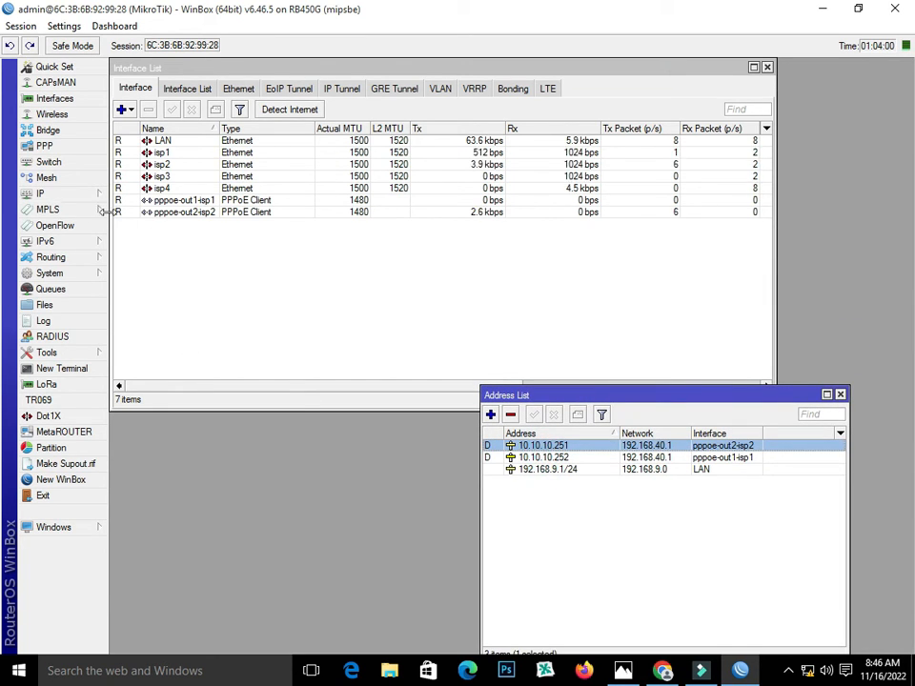
click(55, 98)
click(127, 109)
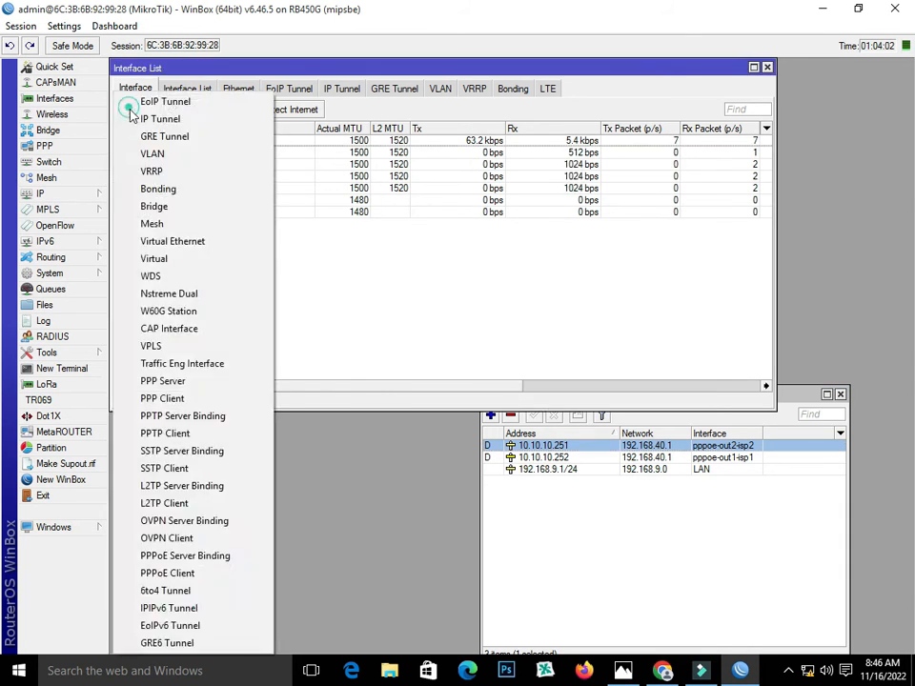
click(133, 42)
click(134, 110)
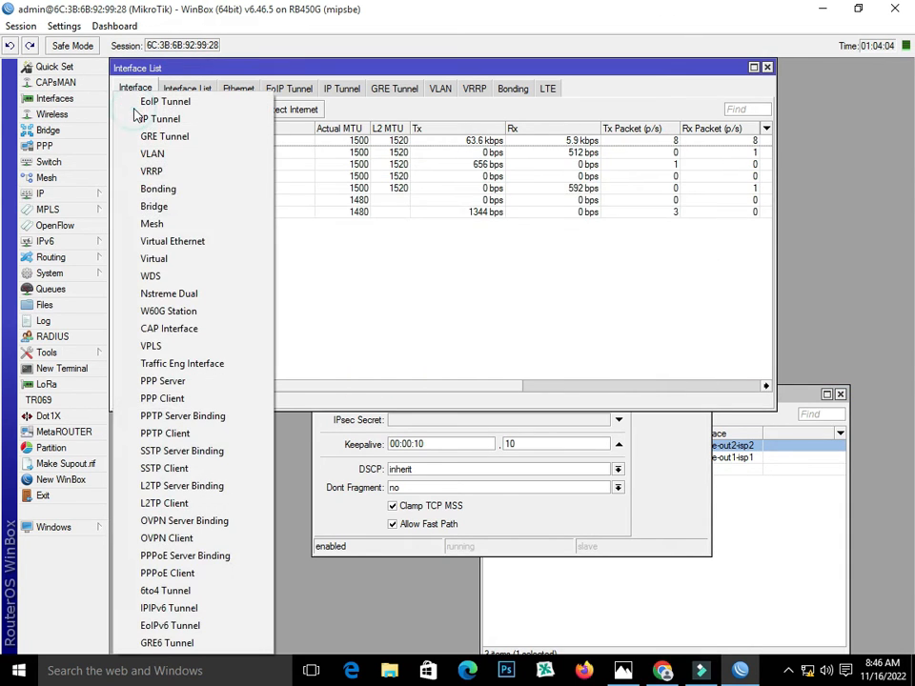
click(628, 520)
click(701, 164)
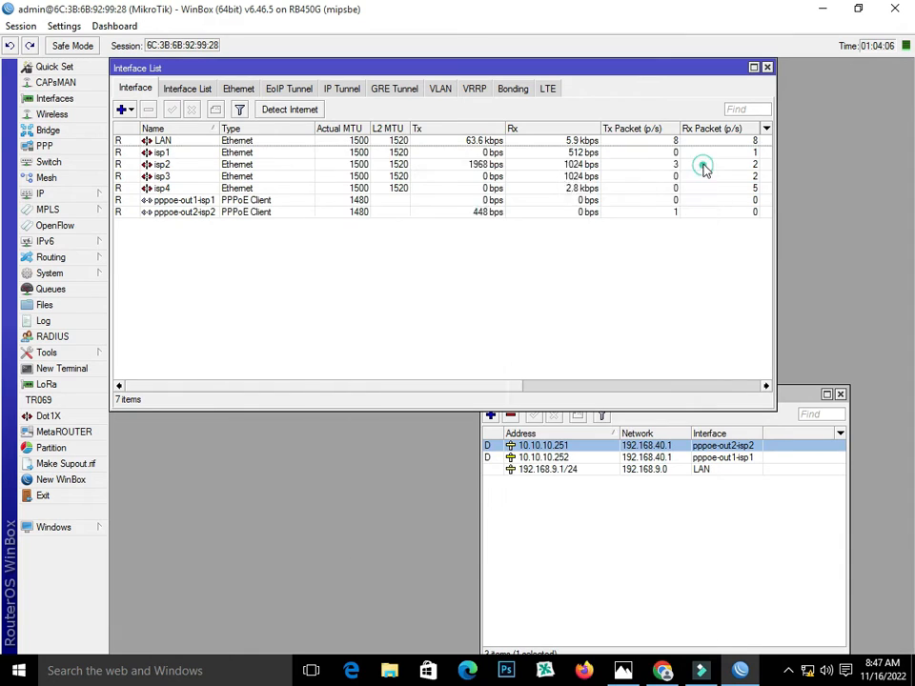
click(124, 109)
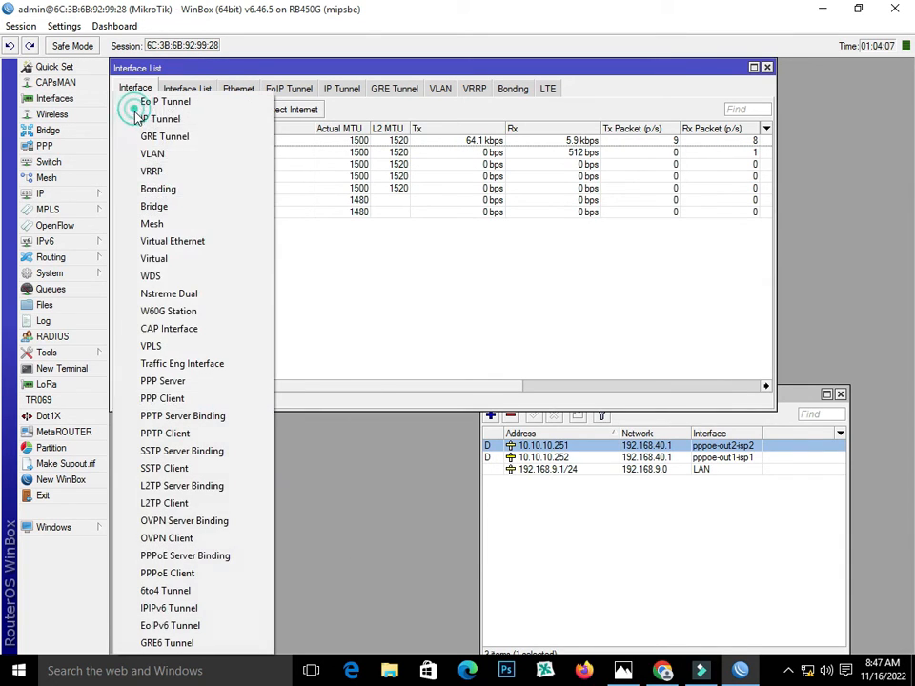
click(200, 575)
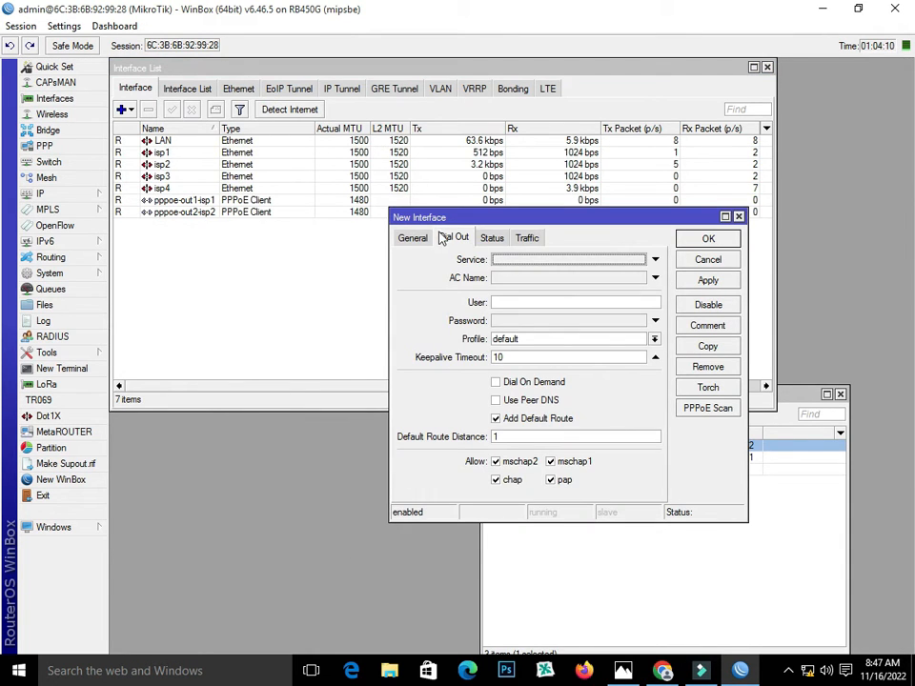
Name the client pppoe-out3-isp3 and run it over isp3
click(415, 238)
click(503, 260)
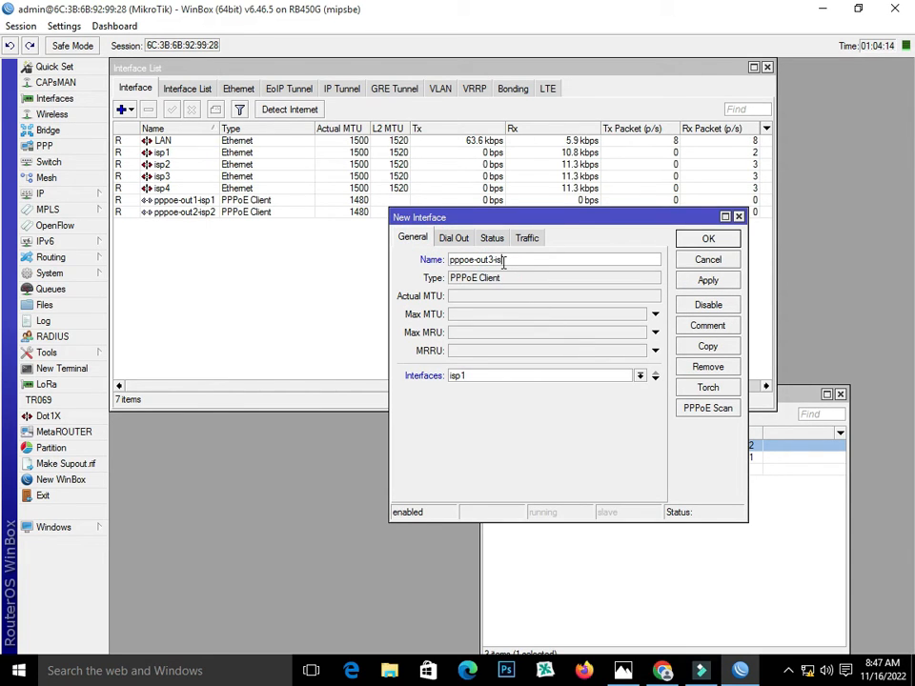
text(p3)
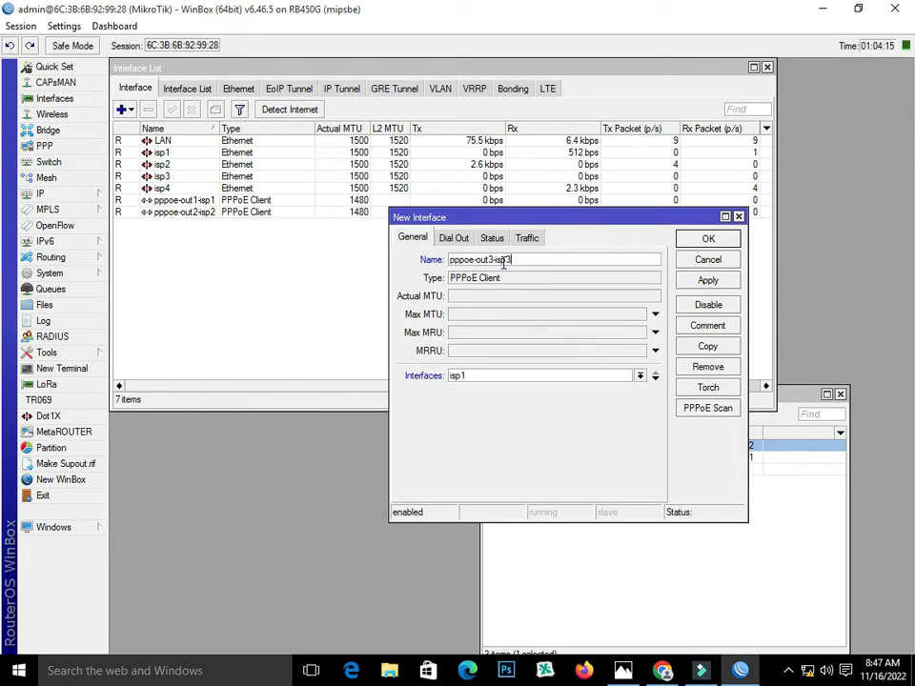
click(563, 374)
click(554, 419)
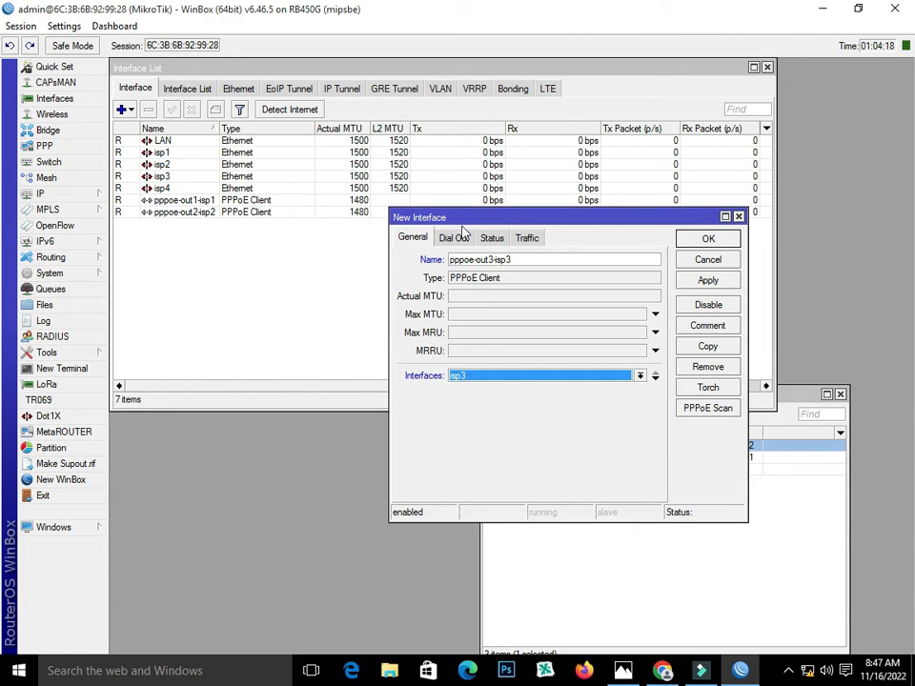
Enter the dial-out user name and password for pppoe-out3-isp3 and apply
click(455, 238)
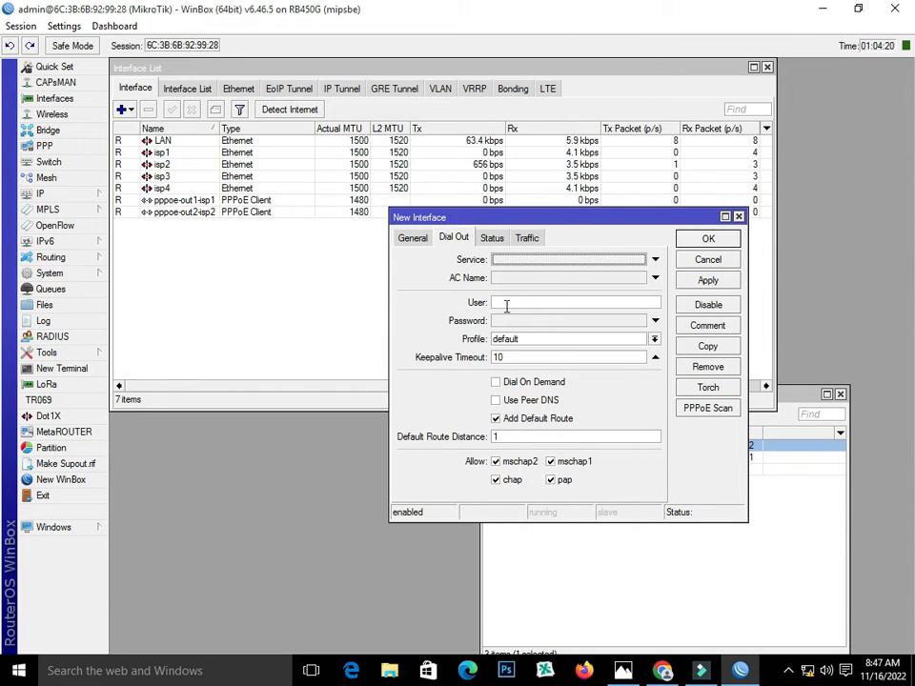
click(506, 304)
text(1234)
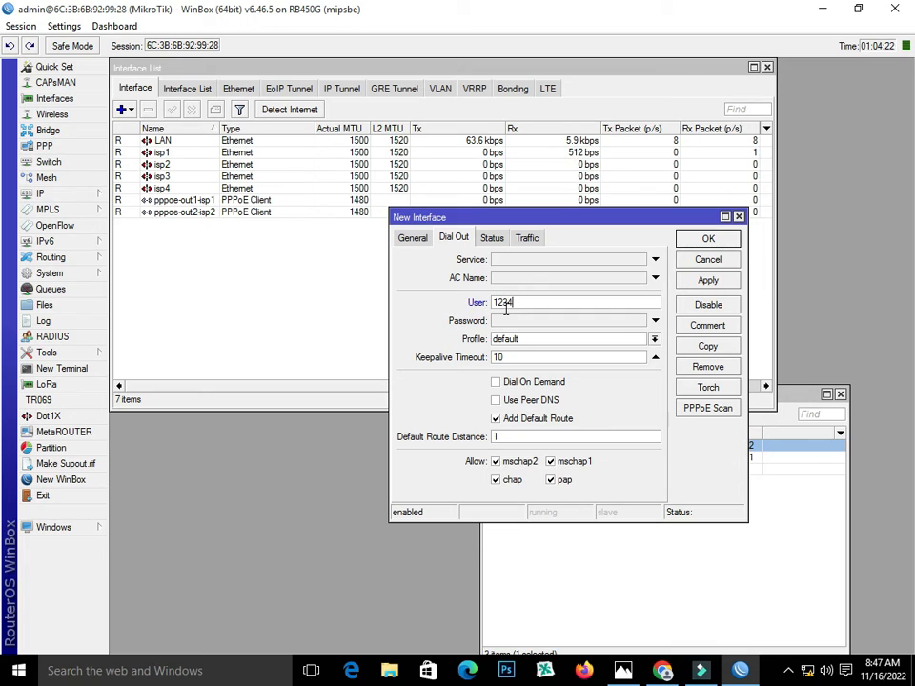
click(509, 320)
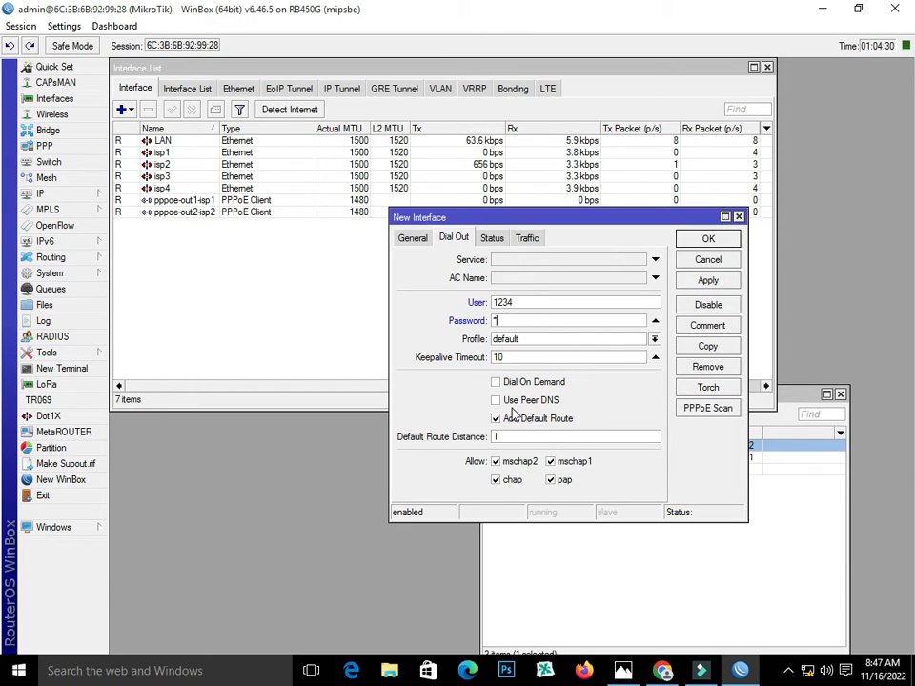
text(2)
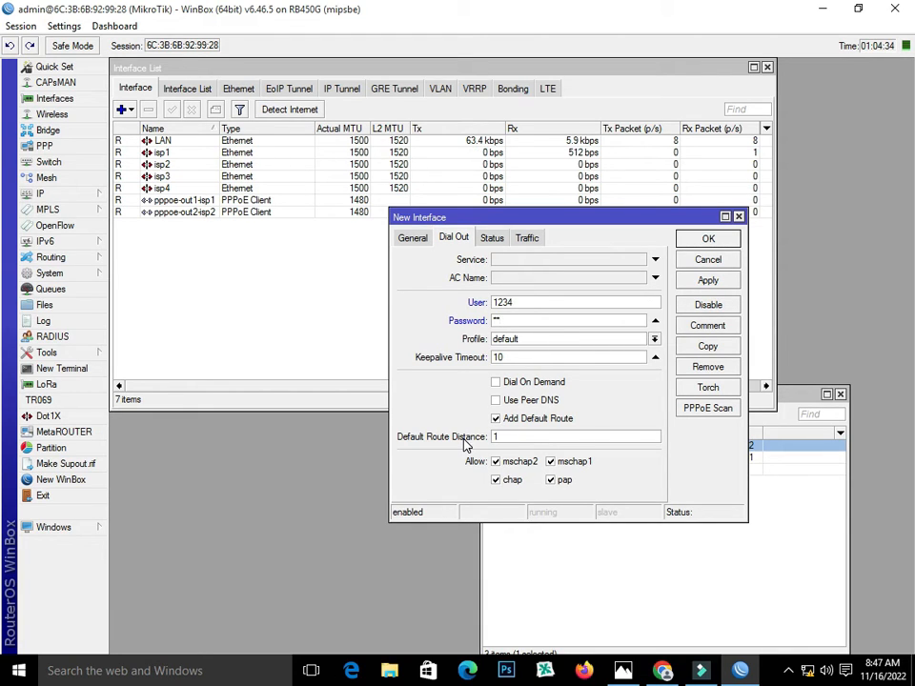
click(710, 281)
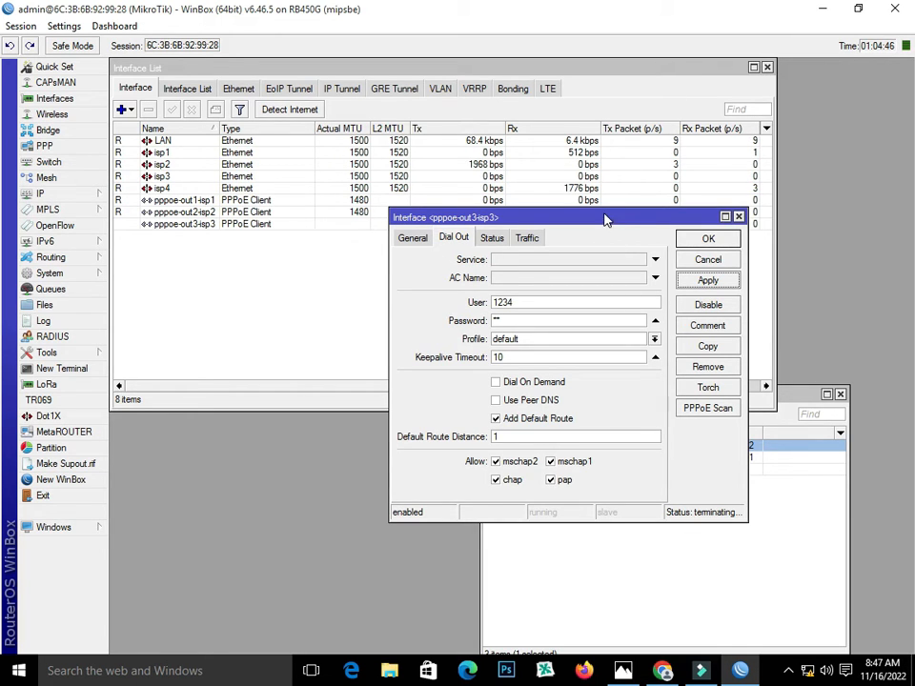
drag(605, 219, 600, 287)
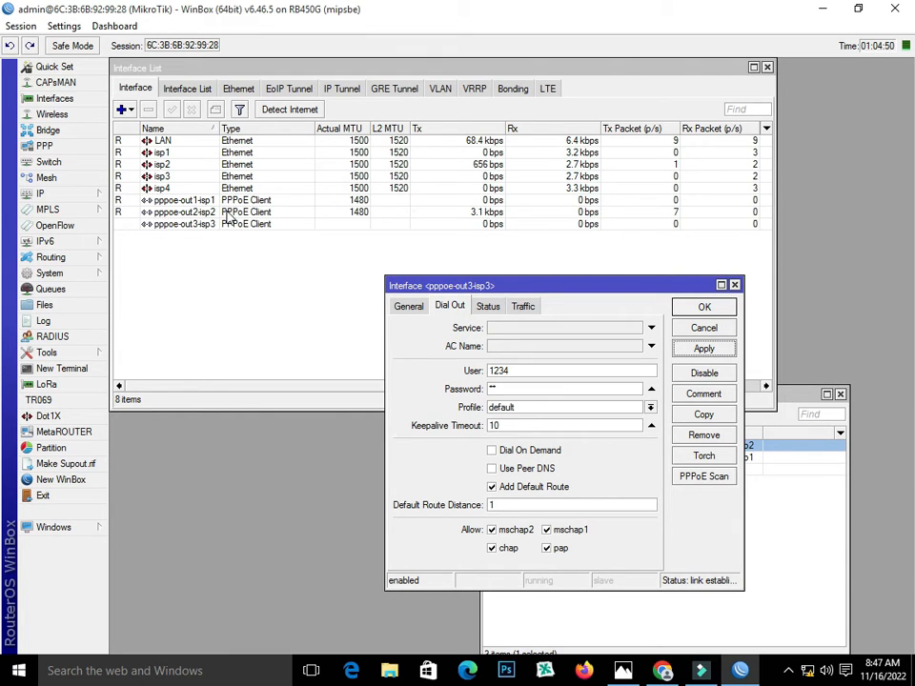
Compare with pppoe-out2-isp2, fix pppoe-out3-isp3's user name, then apply and close
double_click(227, 214)
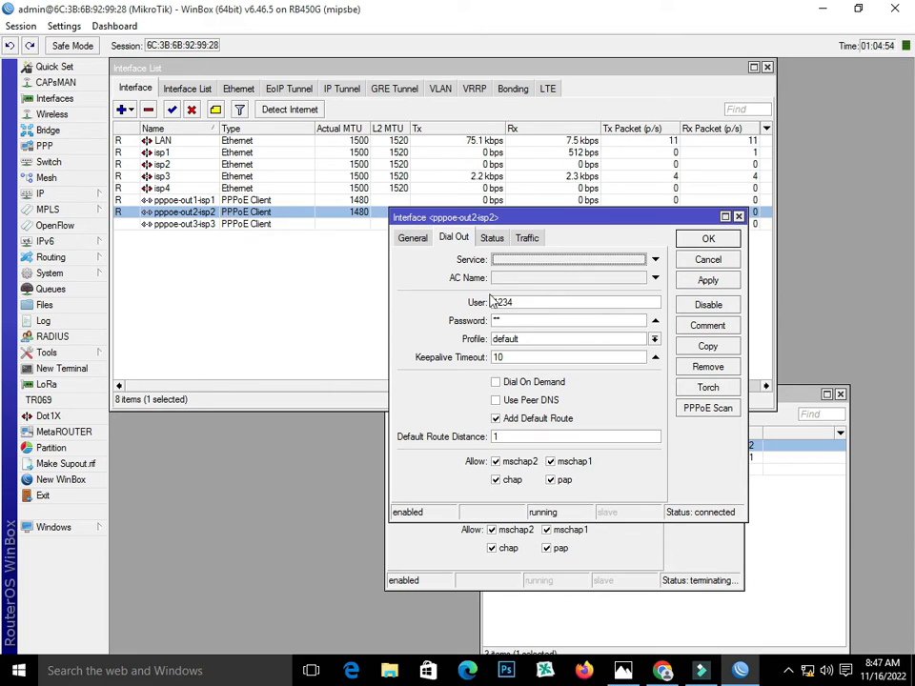
click(739, 217)
click(673, 510)
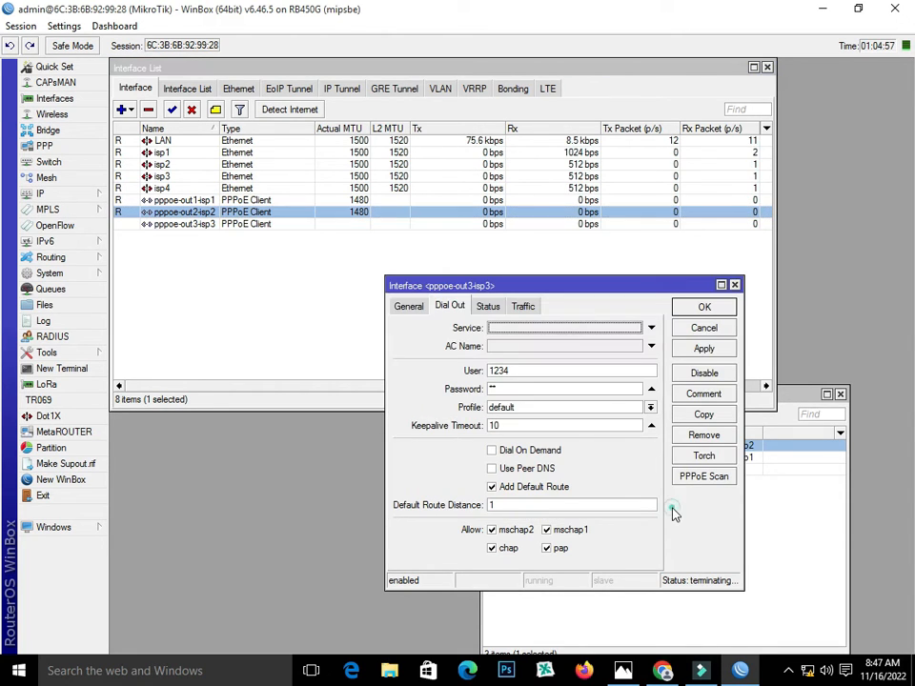
click(568, 364)
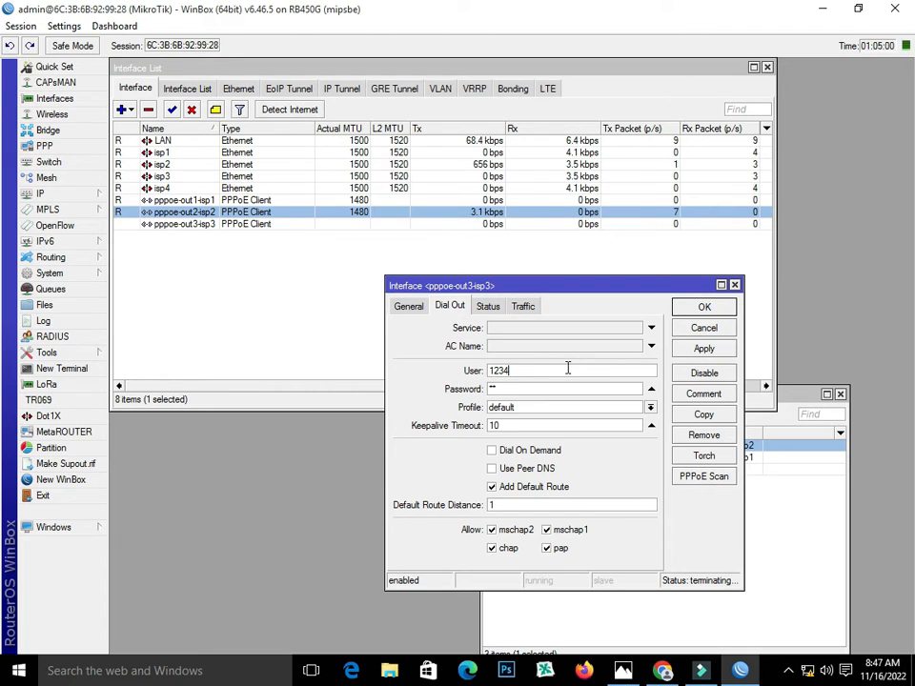
text(4)
key(BackSpace)
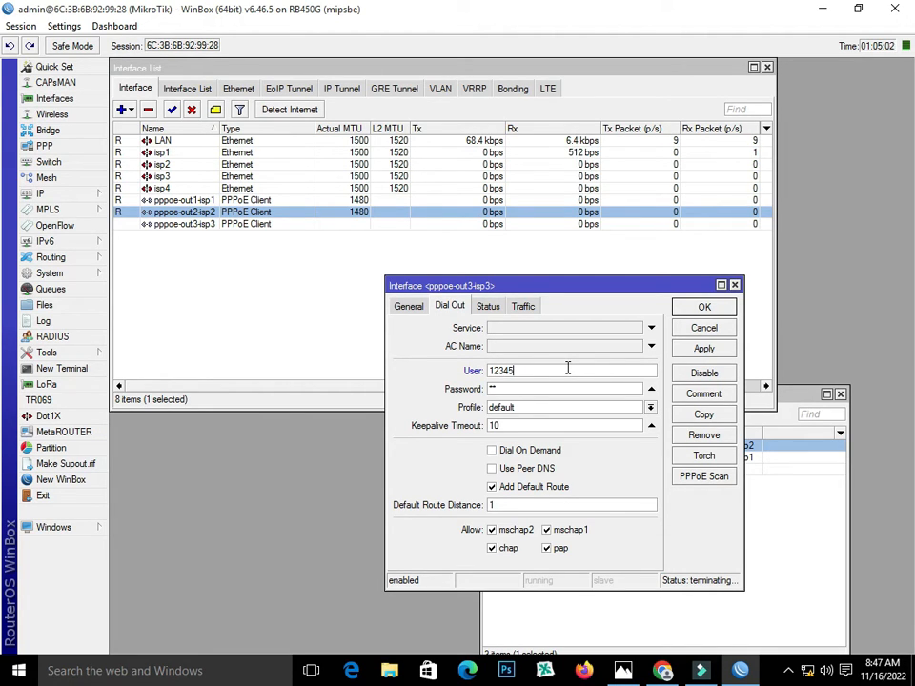
text(5)
click(704, 349)
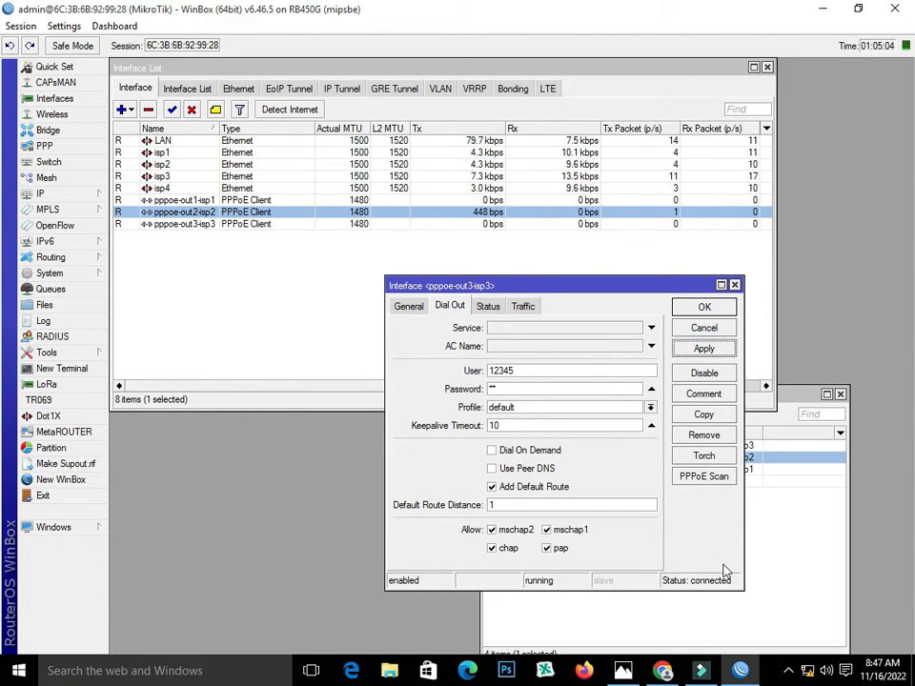
click(704, 308)
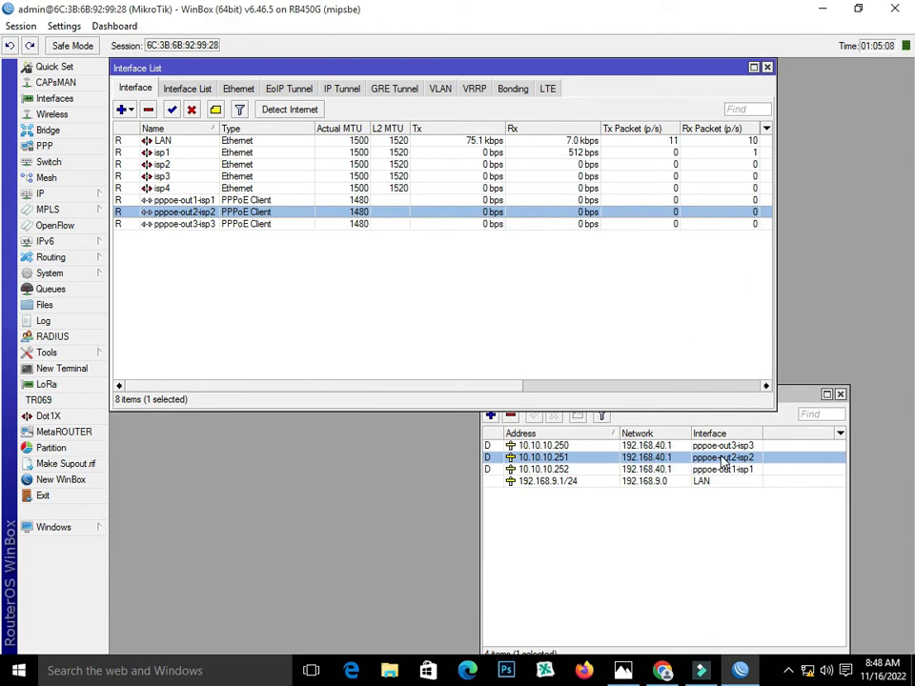
Confirm the new 10.10.10.250 address in the Address List
click(721, 461)
click(713, 445)
click(722, 469)
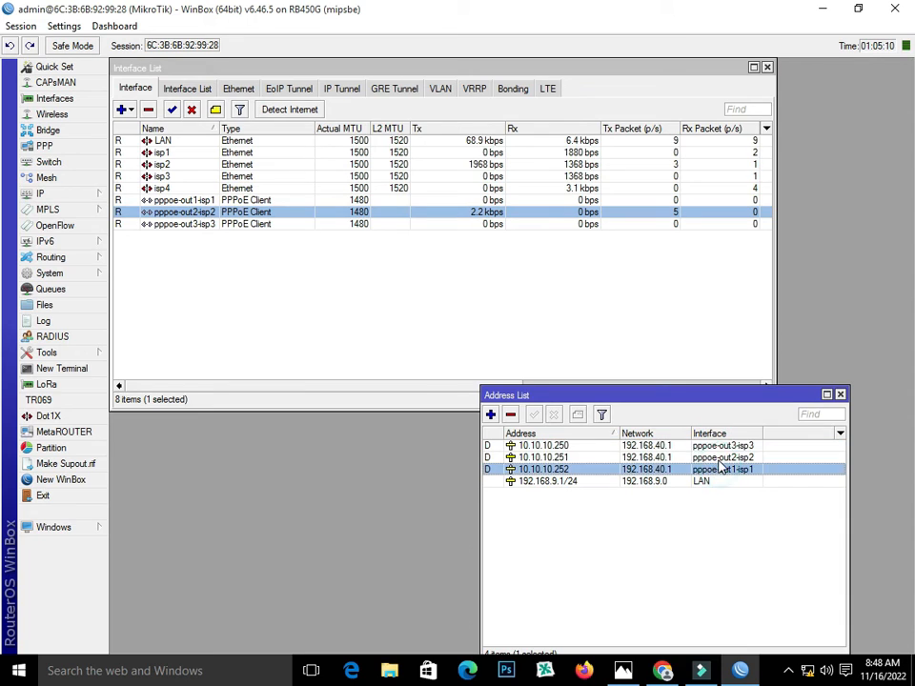
click(718, 458)
click(713, 447)
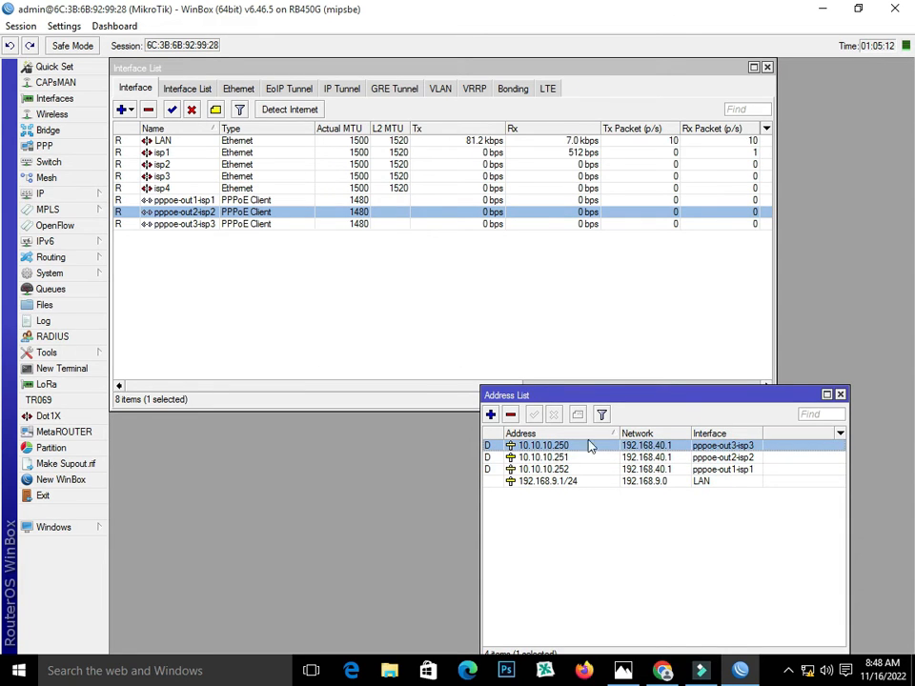
click(130, 111)
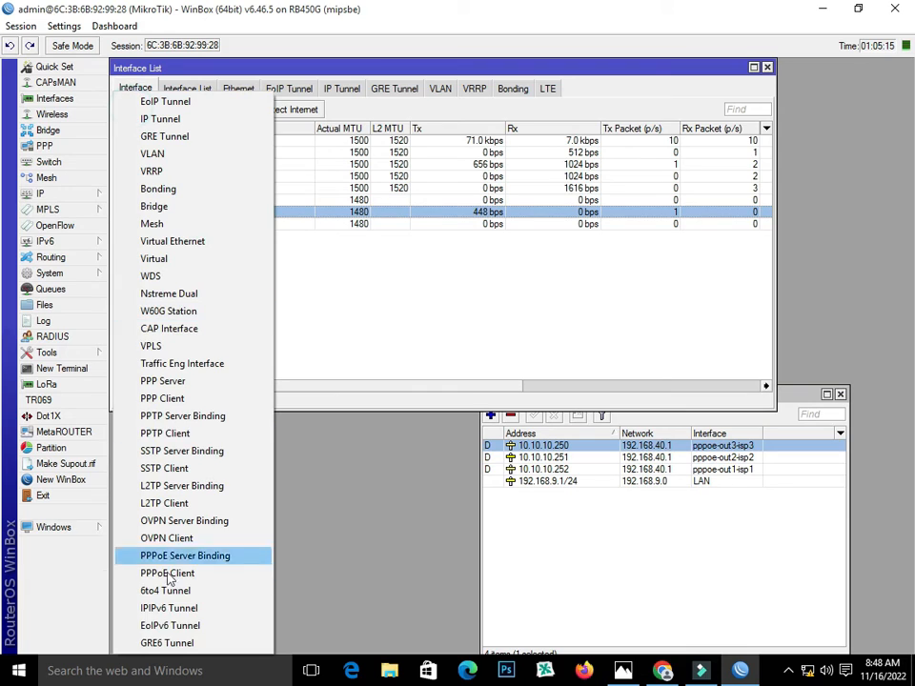
Add a fourth PPPoE client named pppoe-out4-isp4 running over isp4
click(221, 577)
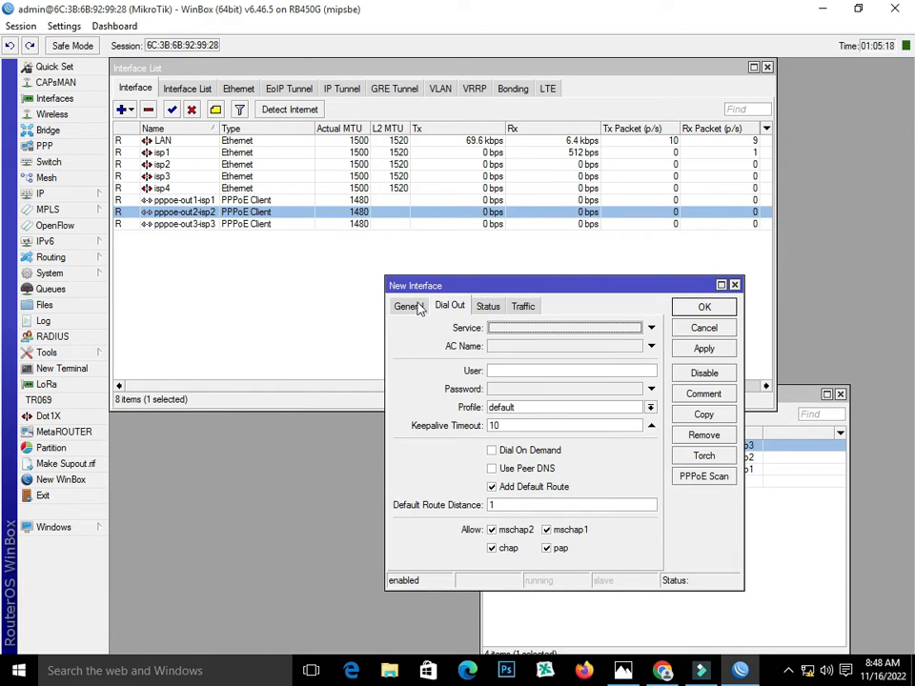
click(410, 306)
click(516, 328)
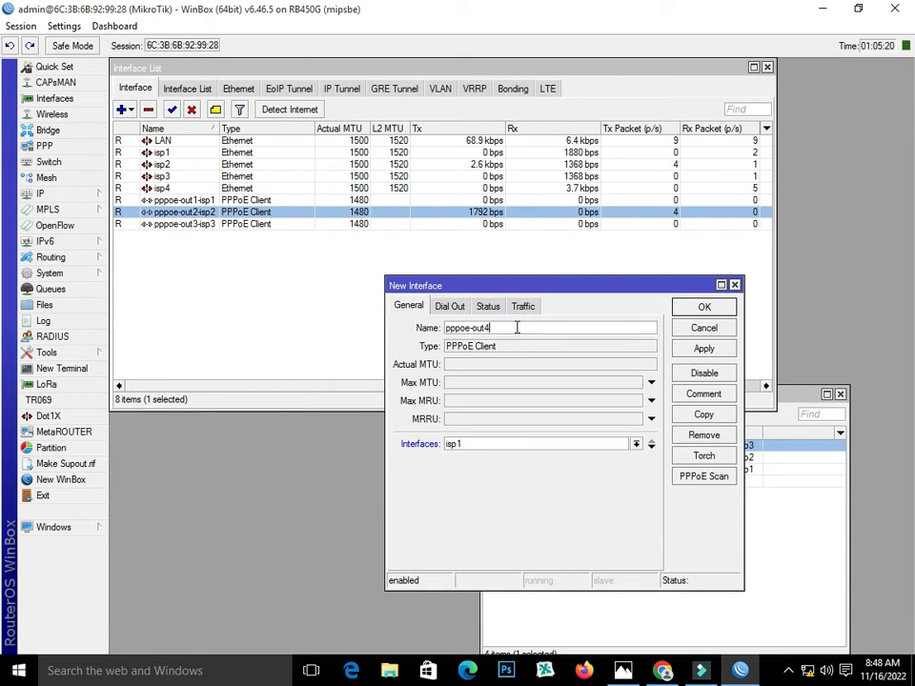
text(isp)
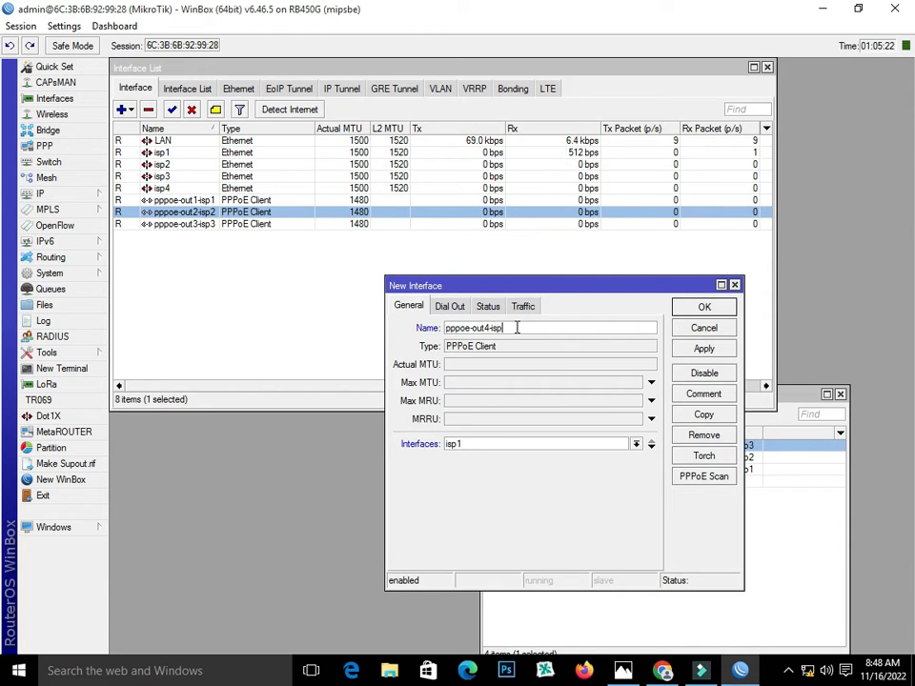
text(4)
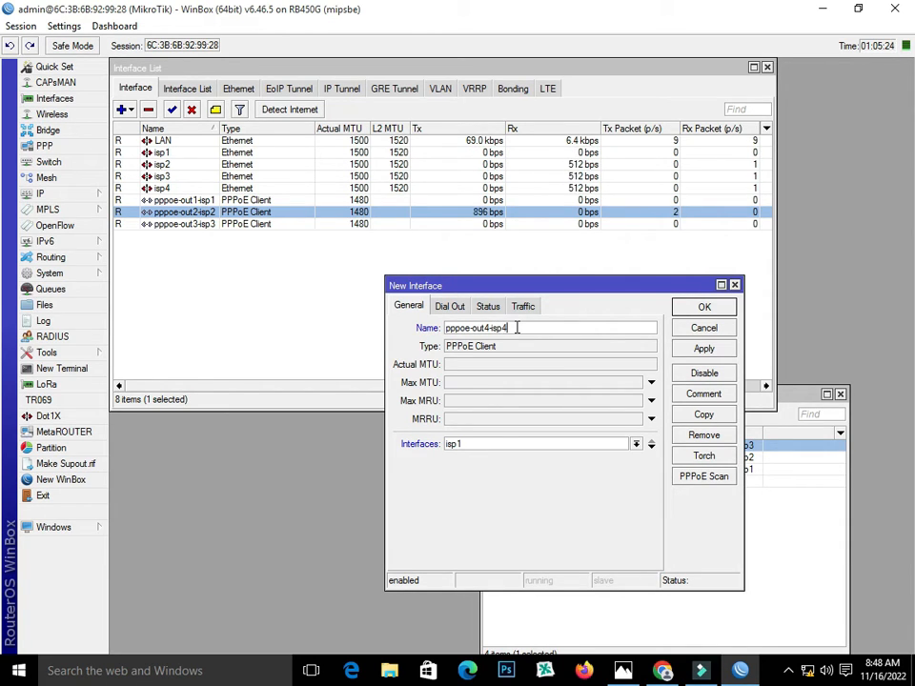
click(499, 445)
click(496, 496)
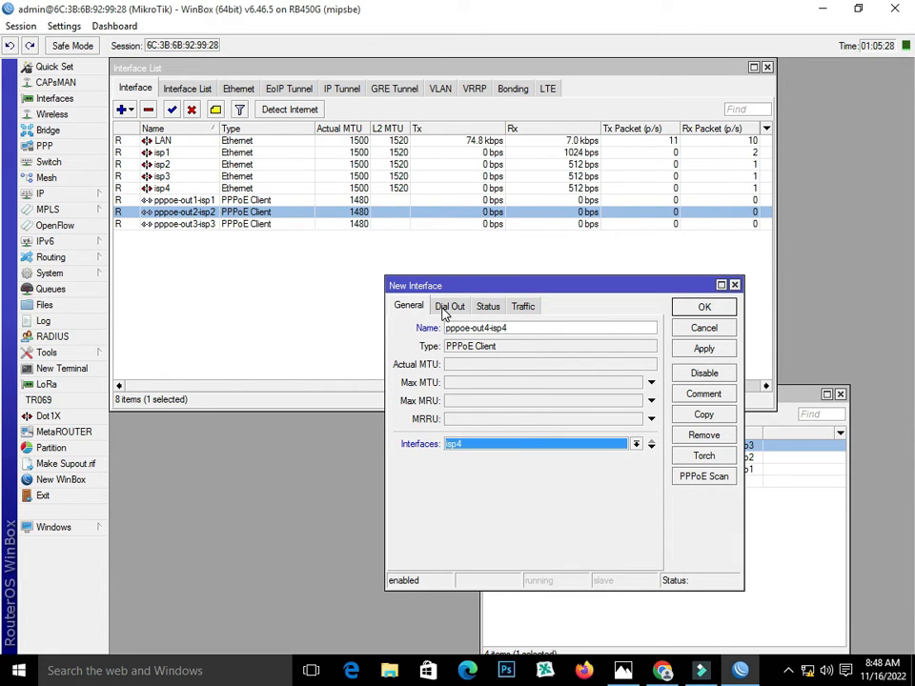
Enter pppoe-out4-isp4's dial-out user name, apply and close, then look over pppoe-out3-isp3
click(444, 309)
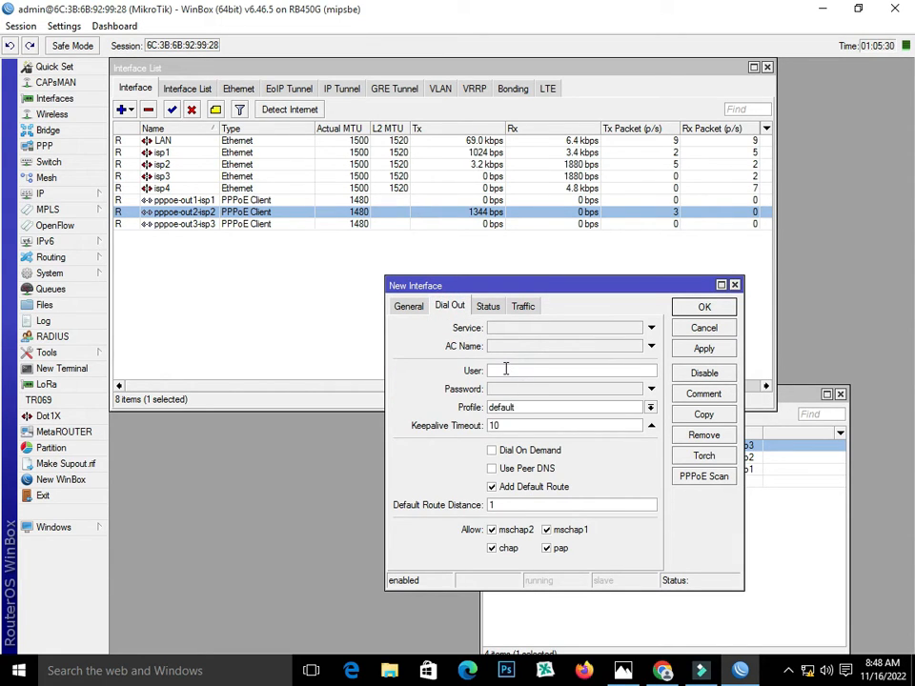
click(506, 370)
text(12345)
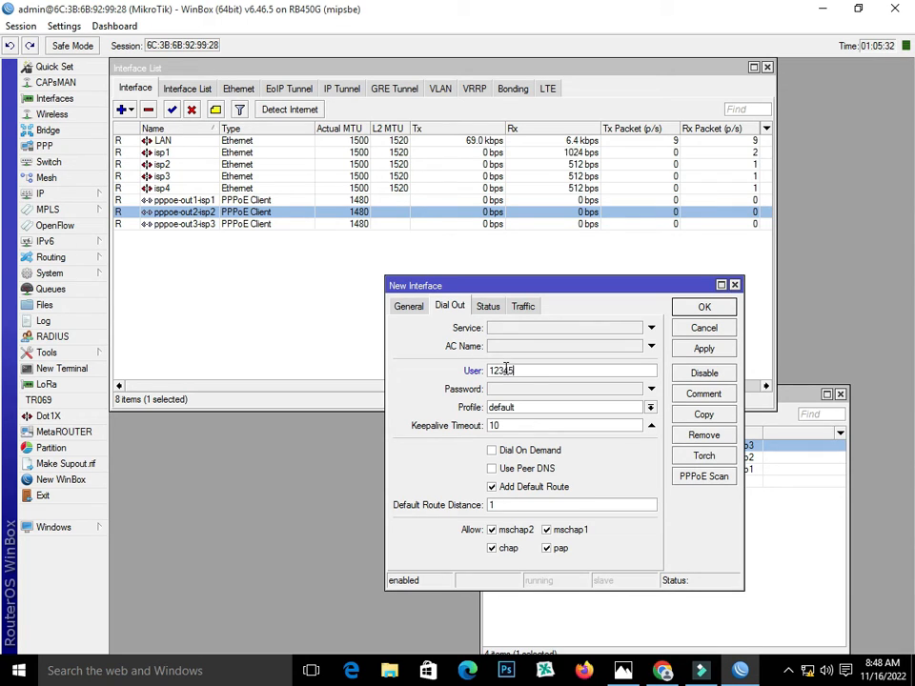
text(6)
click(513, 390)
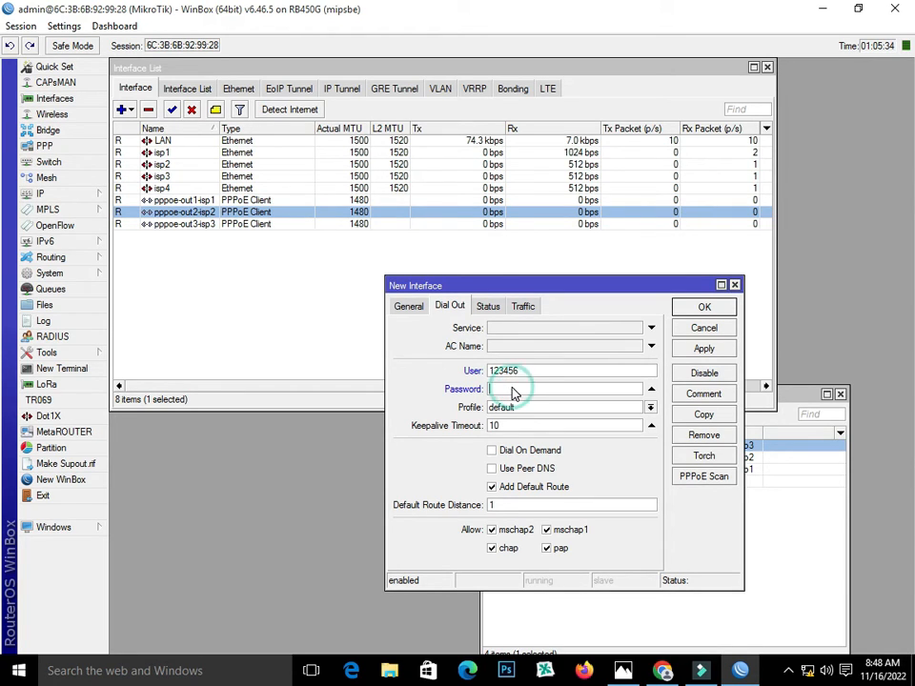
text(12)
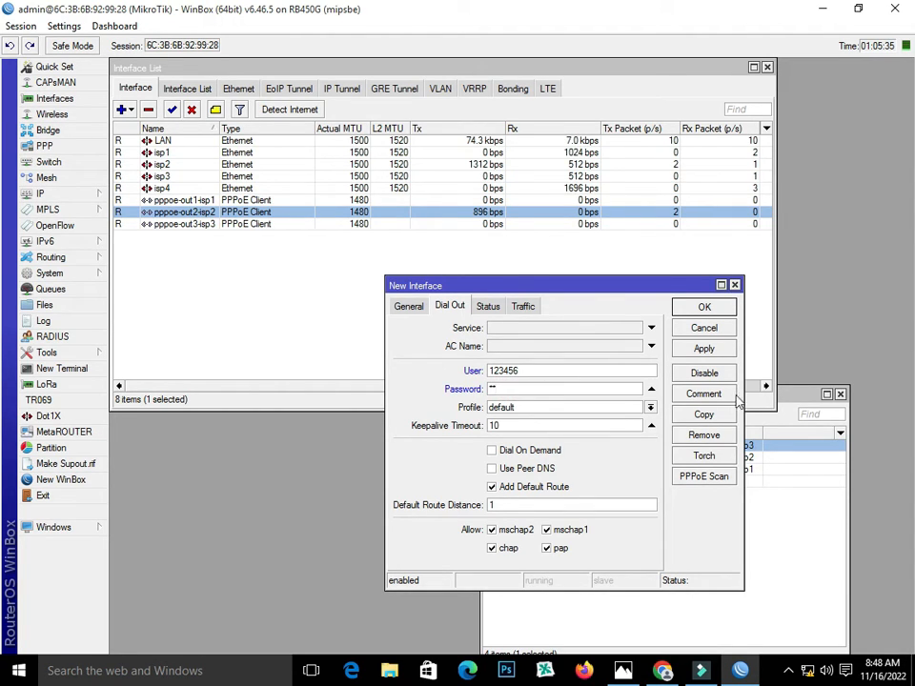
click(703, 348)
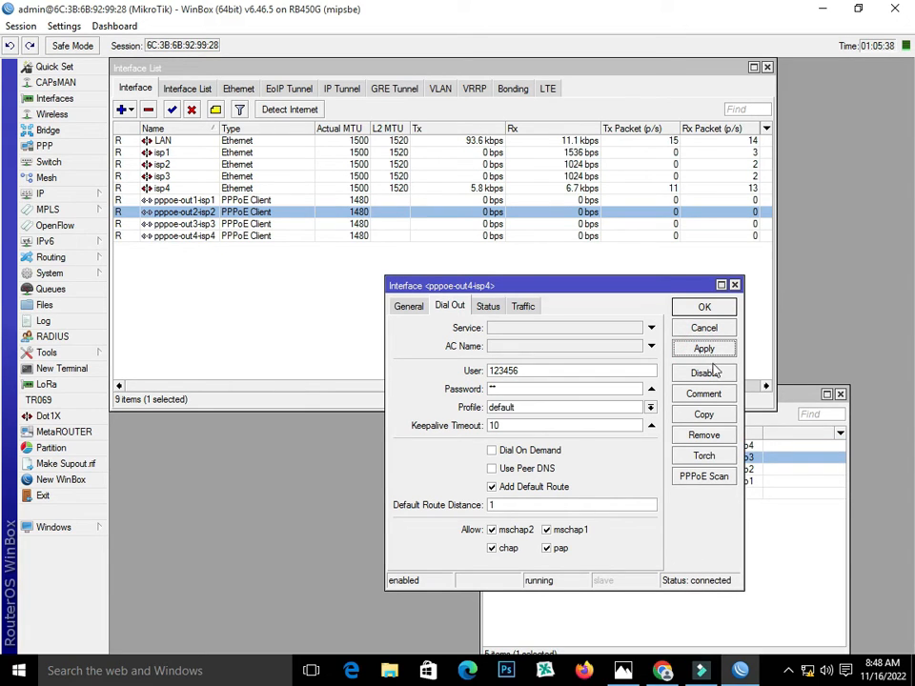
click(703, 307)
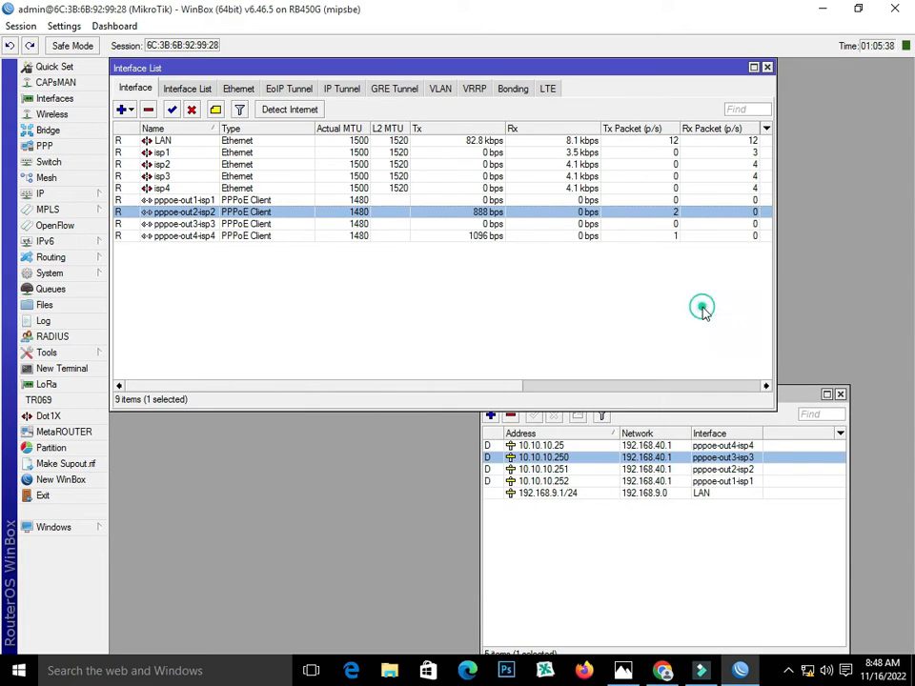
click(186, 224)
Review the pppoe-out4-isp4 interface, then close the Interface and Address lists
click(192, 236)
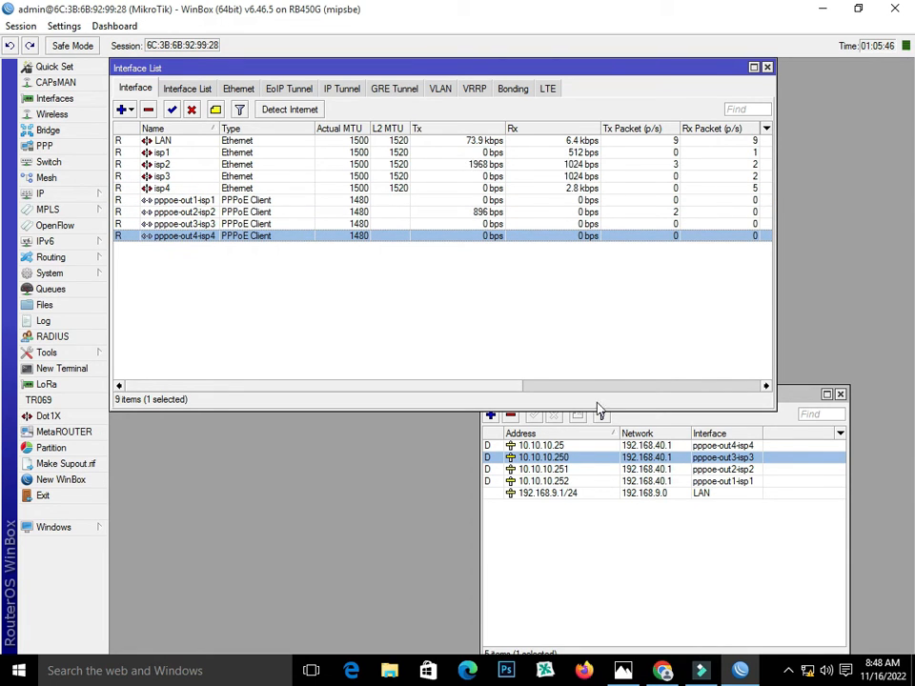
click(768, 66)
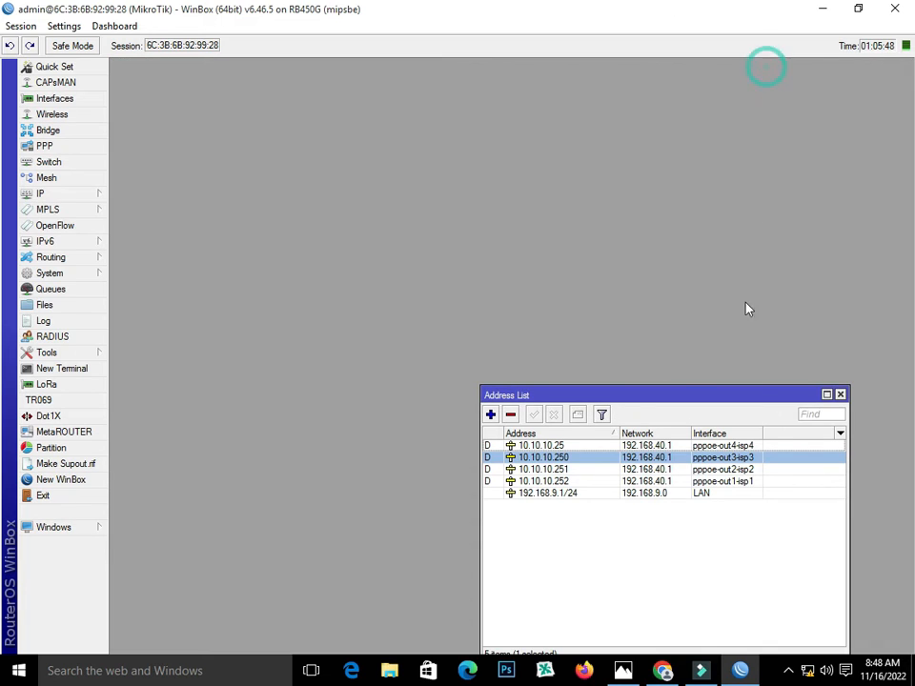
click(841, 395)
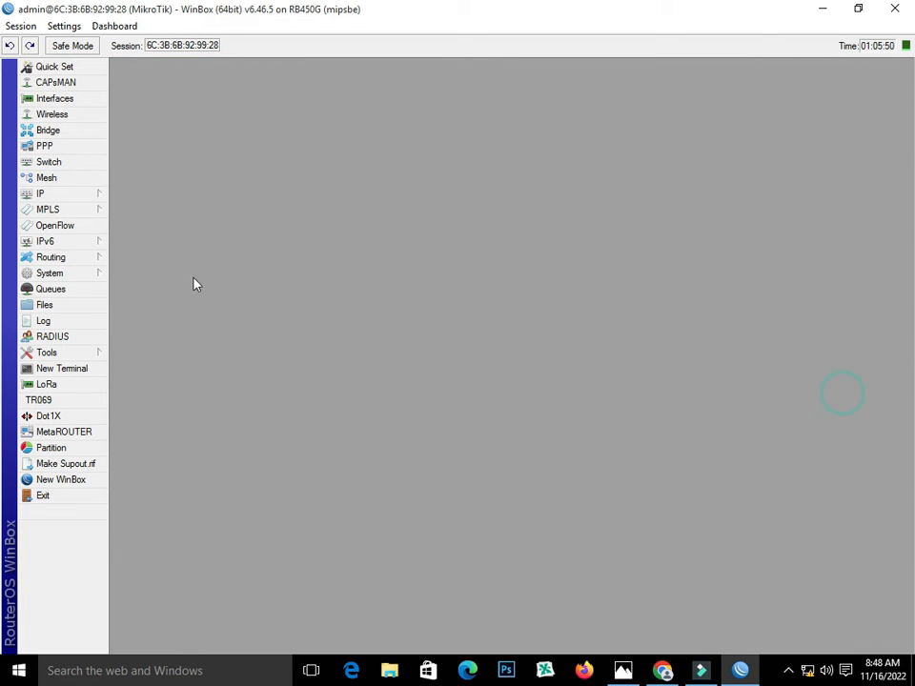
Enter DNS servers 8.8.8.8 and 8.8.4.4, allow remote requests, and apply
click(59, 200)
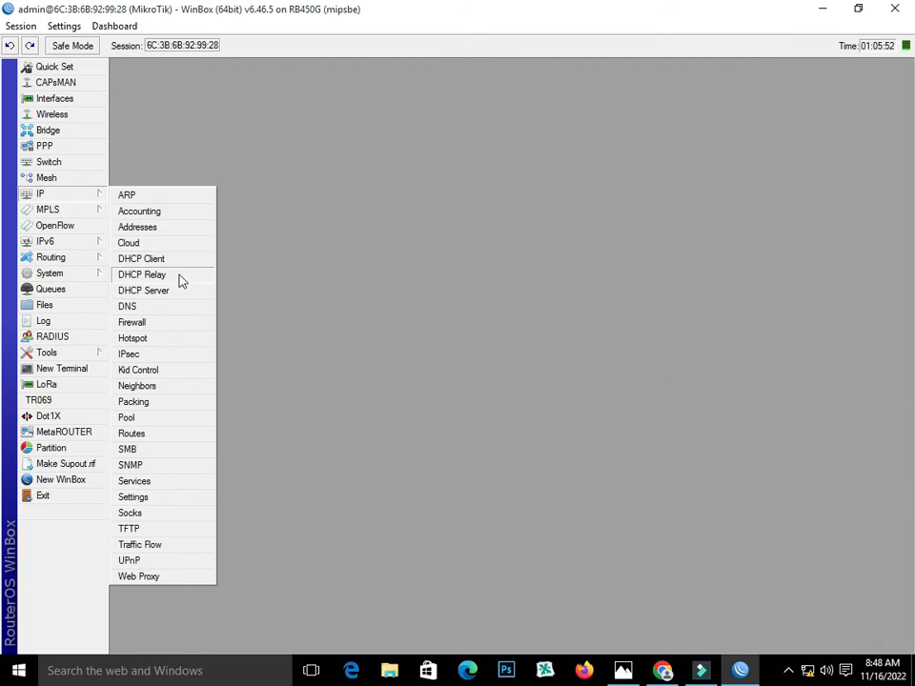
click(172, 308)
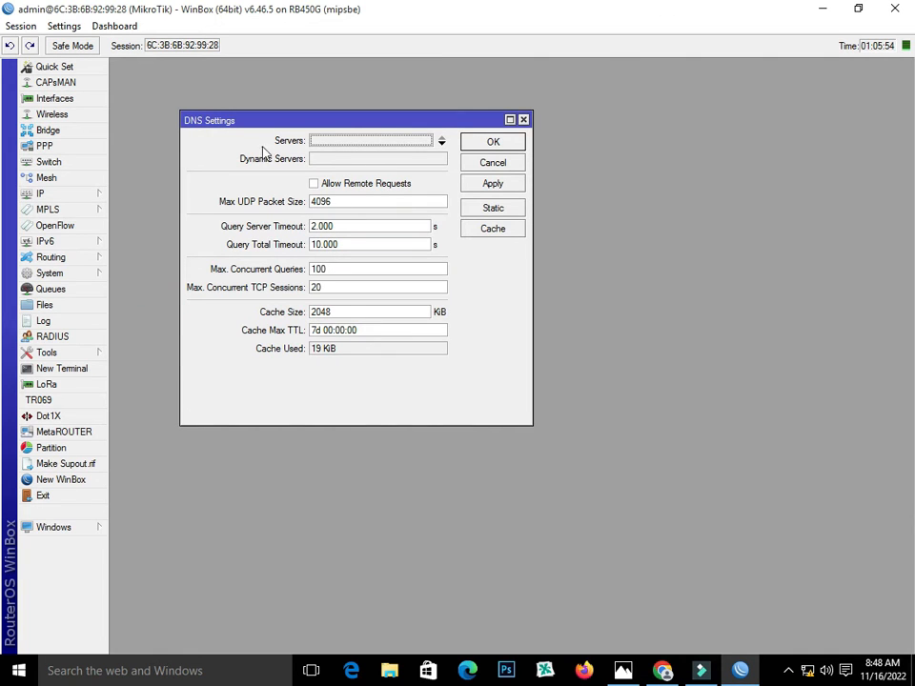
click(377, 143)
text(8.8.8.8)
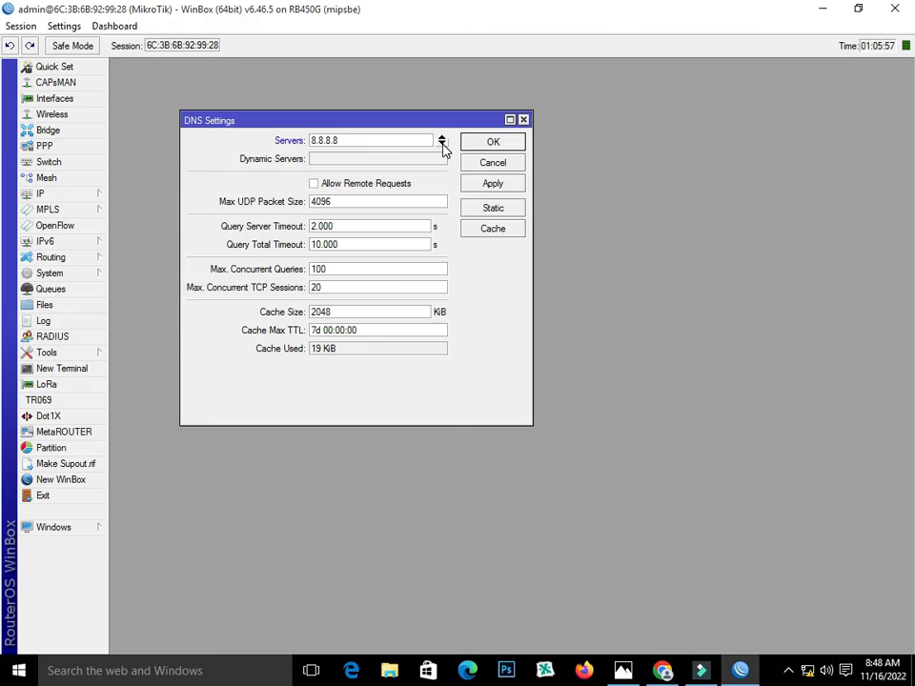
click(442, 145)
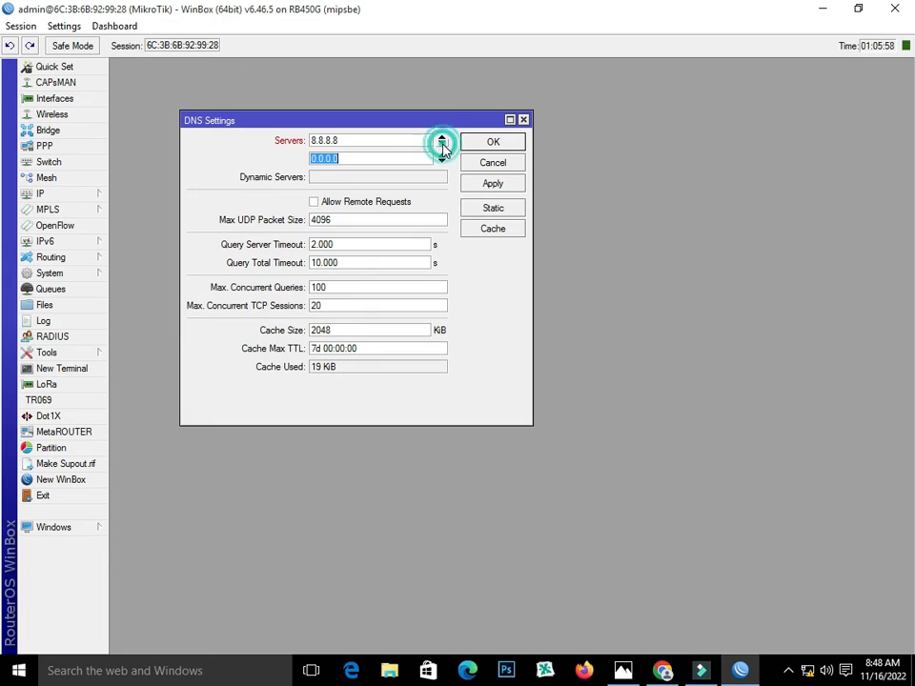
text(8.8.4.4)
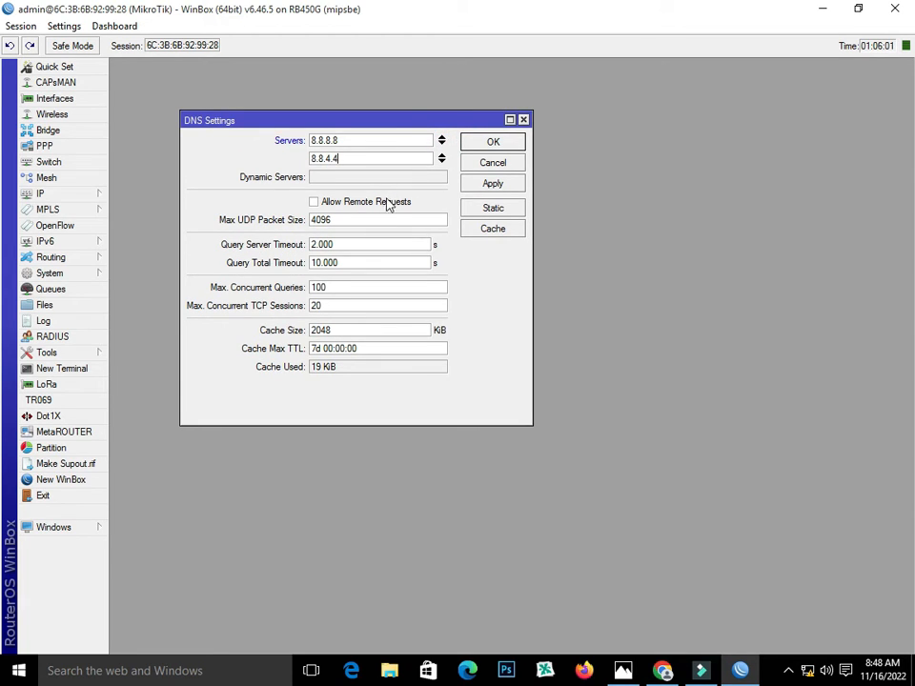
click(387, 203)
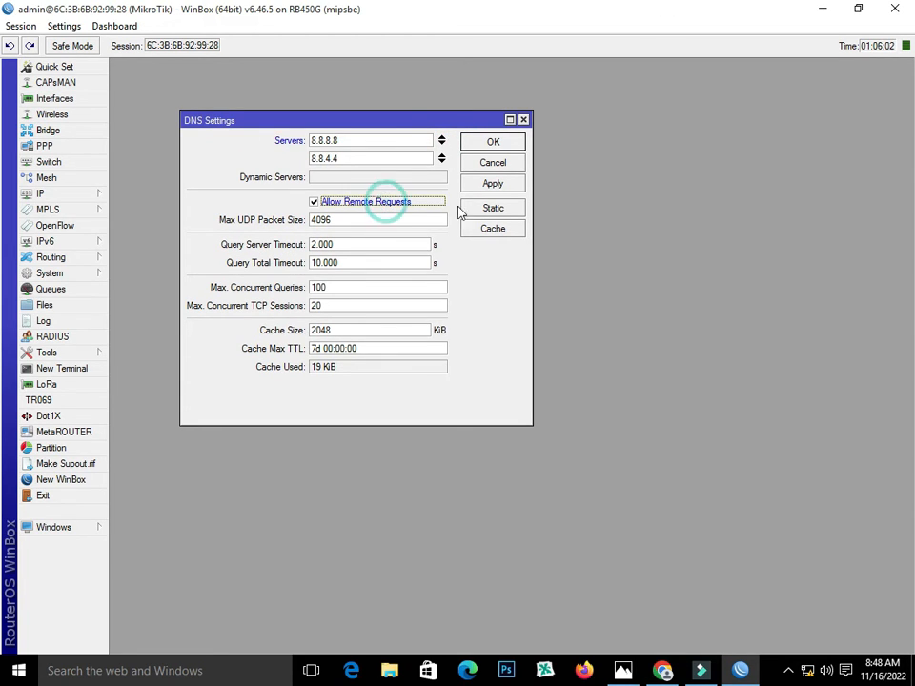
click(486, 183)
click(486, 142)
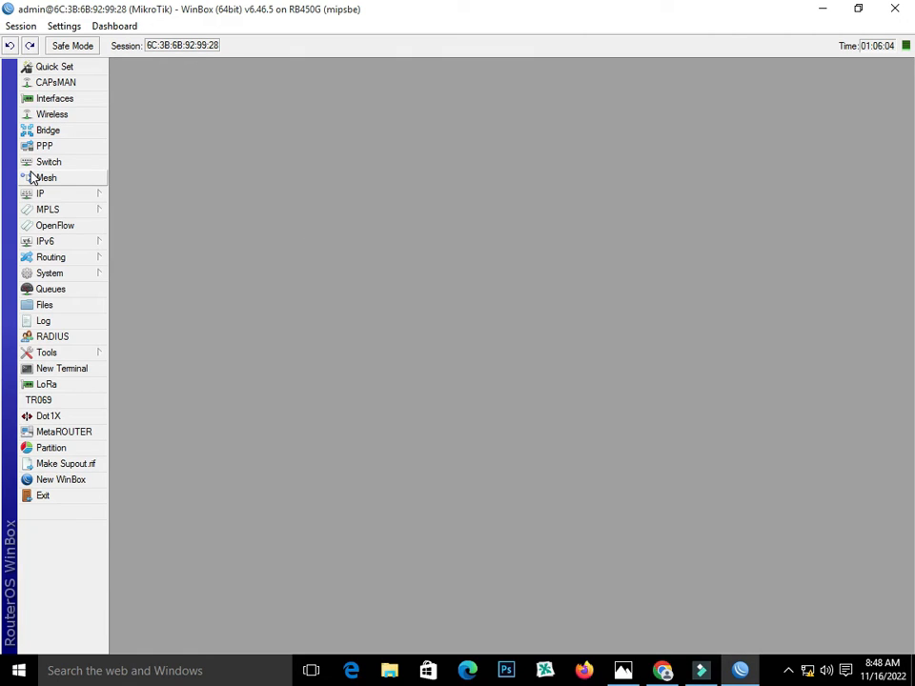
Add a prerouting accept mangle rule for traffic arriving on pppoe-out1-isp1
click(75, 195)
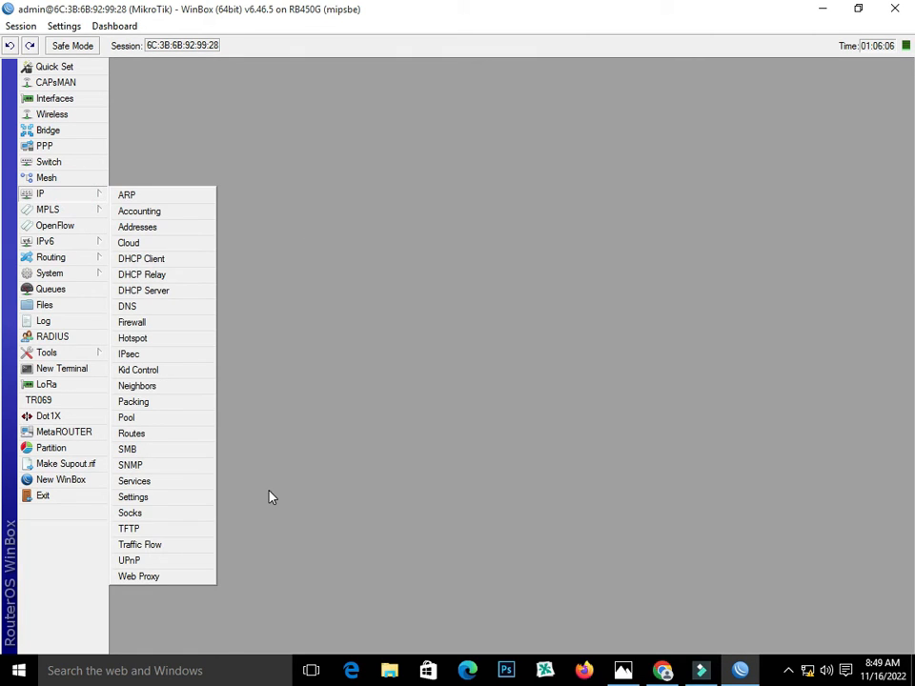
click(159, 322)
click(216, 205)
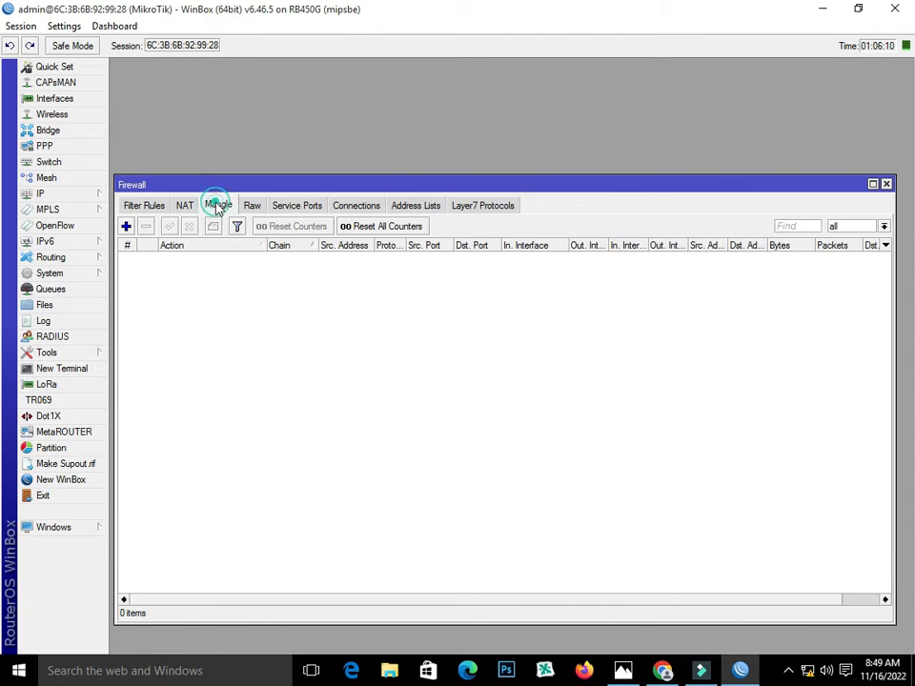
click(126, 226)
click(304, 211)
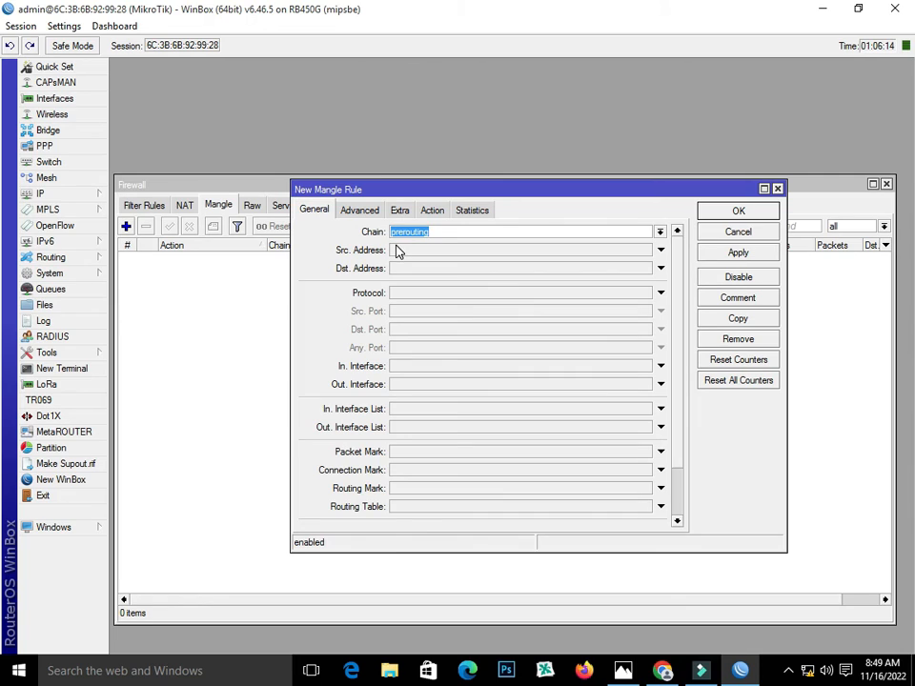
click(411, 365)
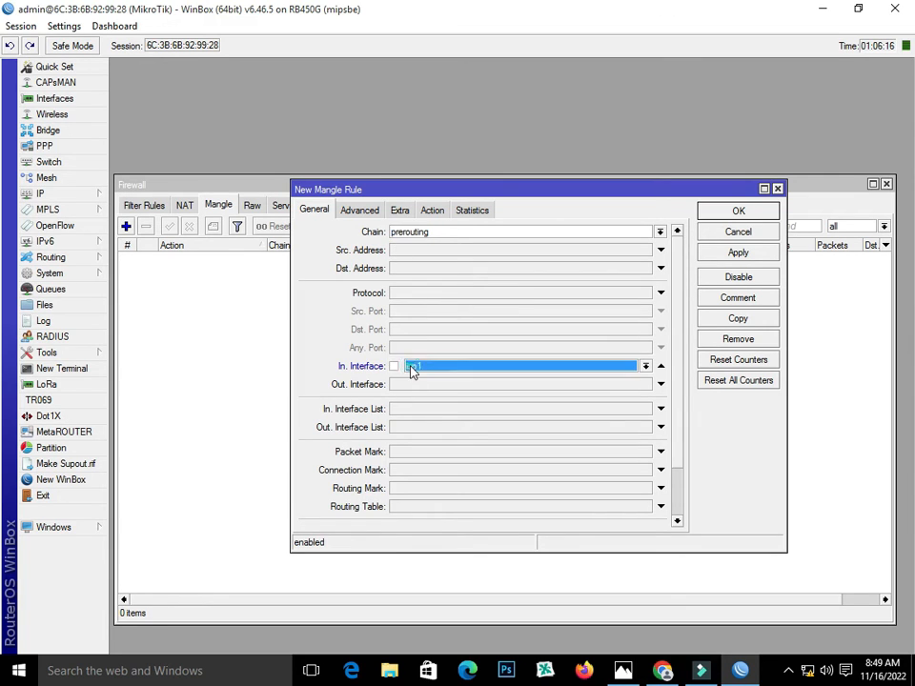
click(645, 367)
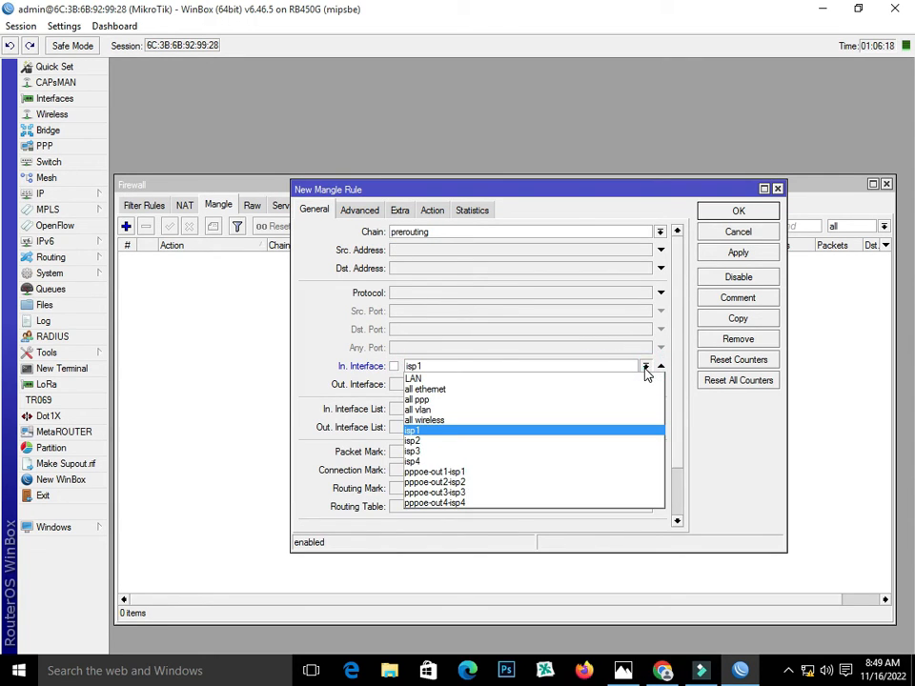
click(623, 478)
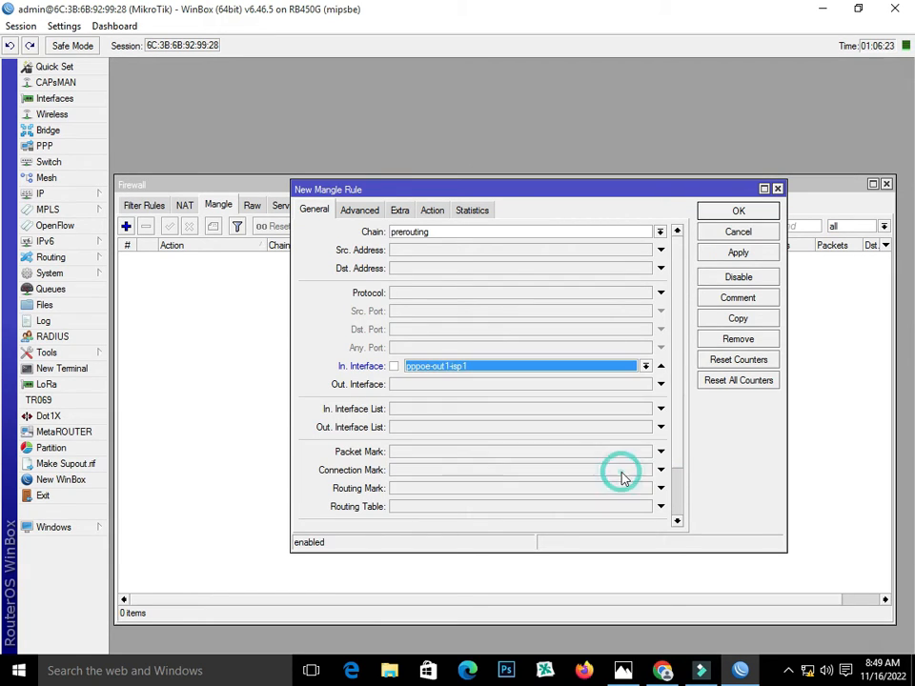
click(432, 210)
click(730, 254)
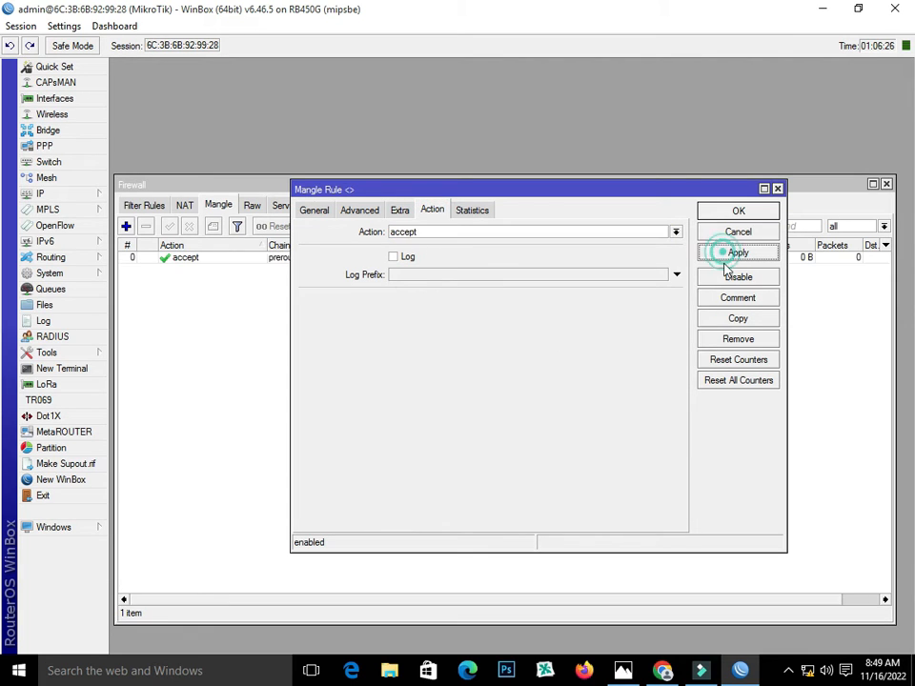
Copy it into accept rules for pppoe-out2-isp2 and pppoe-out3-isp3
click(738, 319)
click(331, 227)
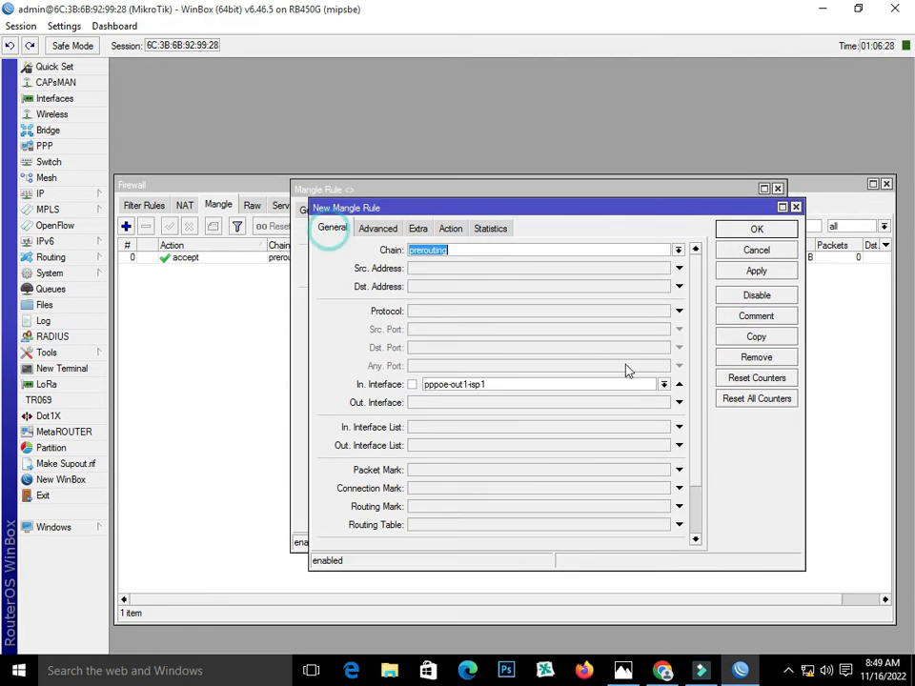
click(644, 385)
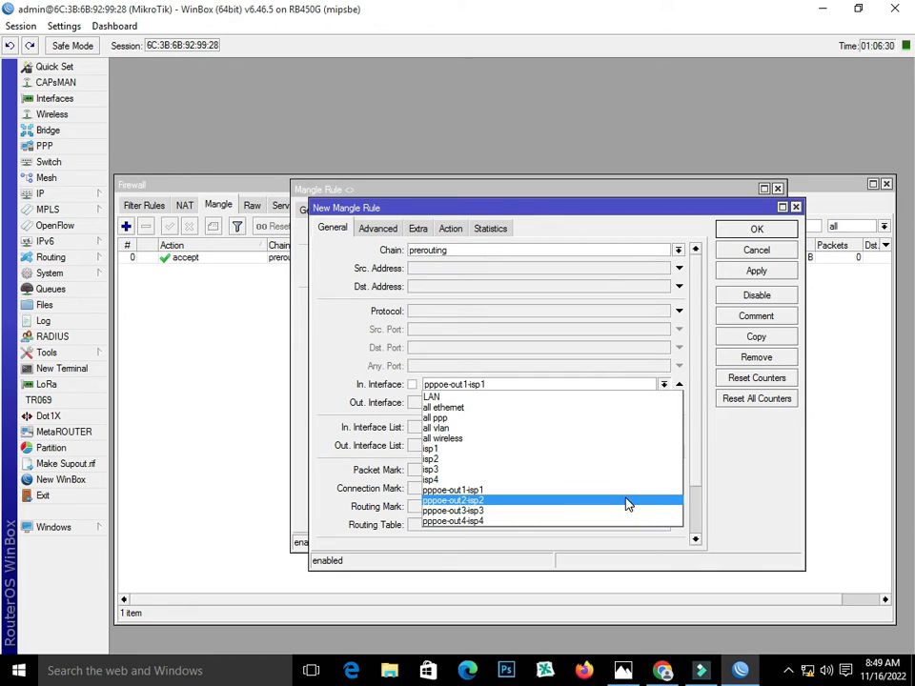
click(628, 501)
click(755, 270)
click(770, 339)
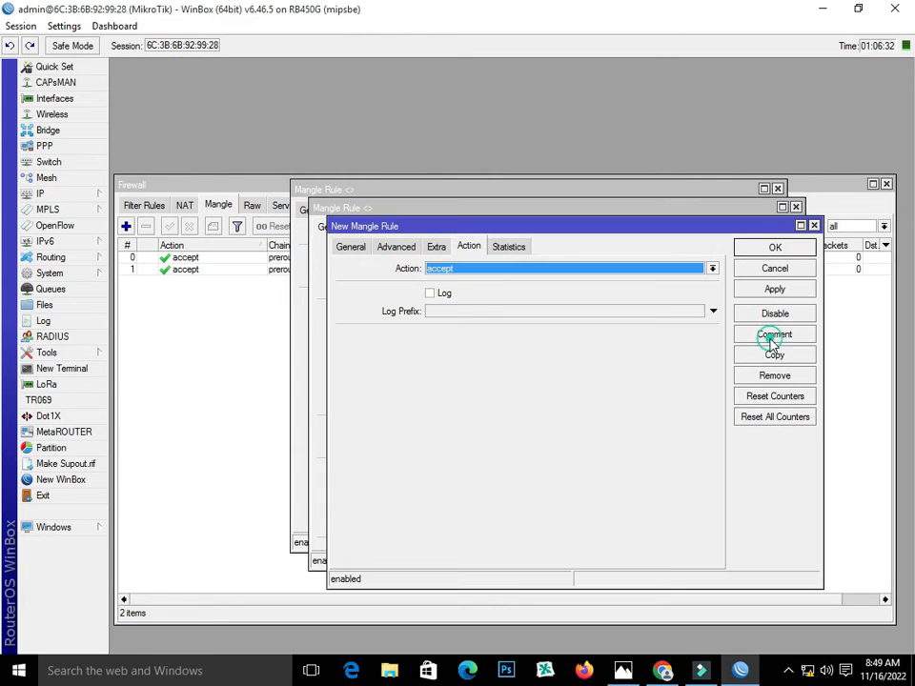
click(353, 248)
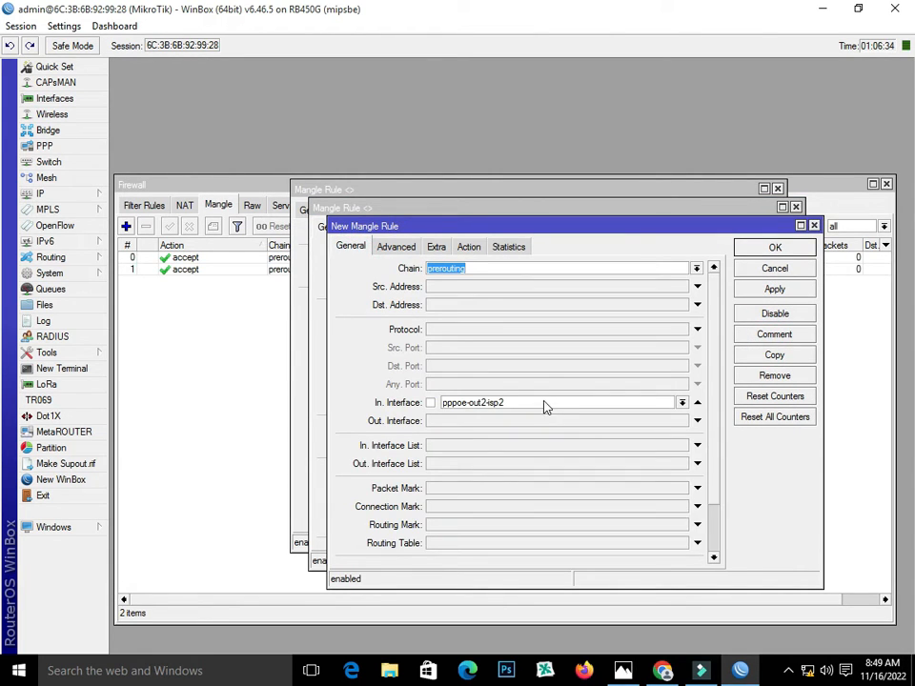
click(547, 407)
click(546, 527)
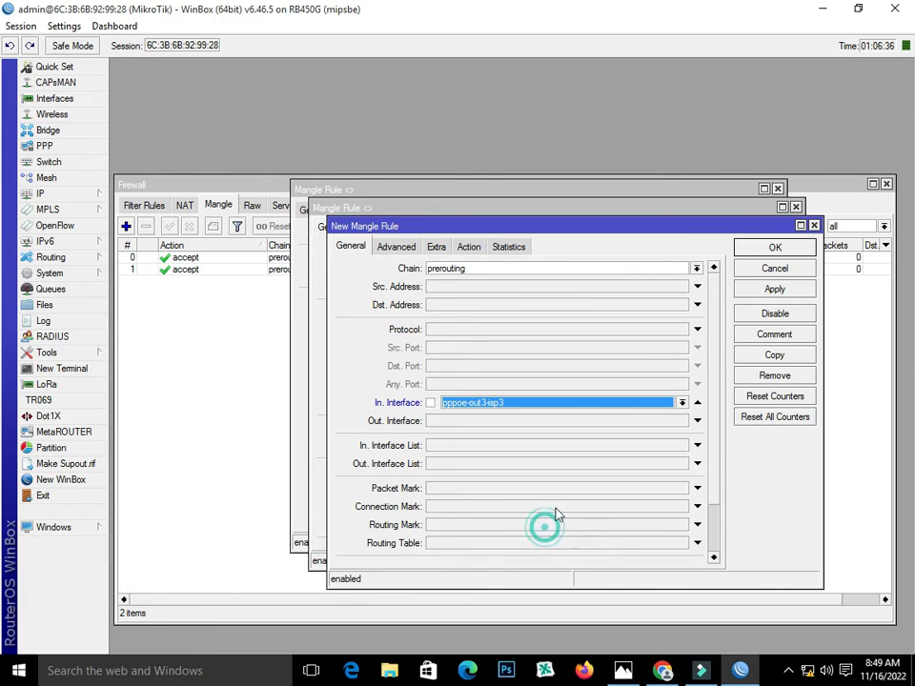
click(751, 289)
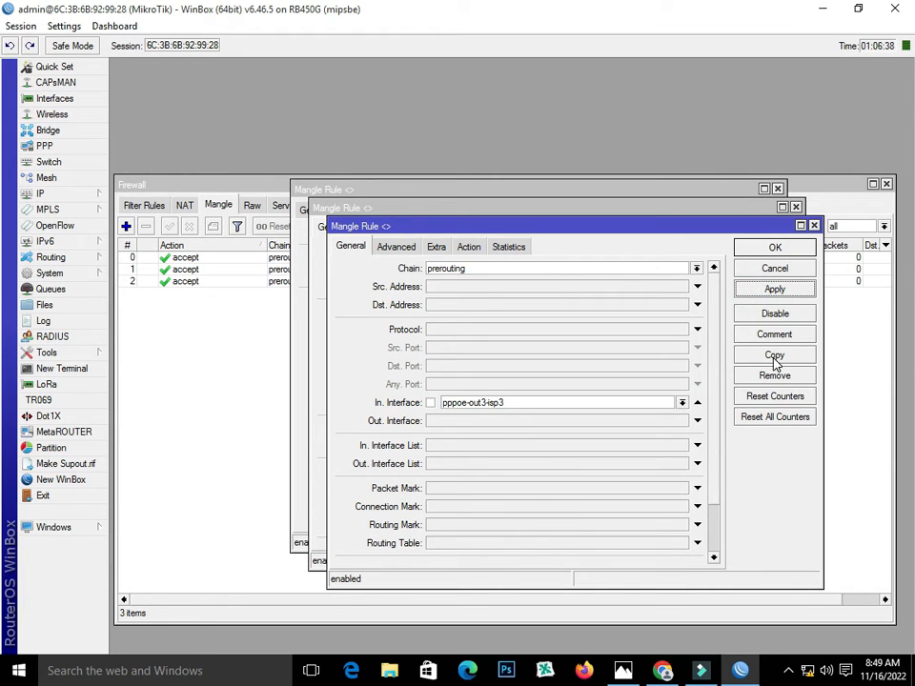
Add the pppoe-out4-isp4 accept copy, close the rule windows, and start a new rule
click(773, 356)
click(368, 264)
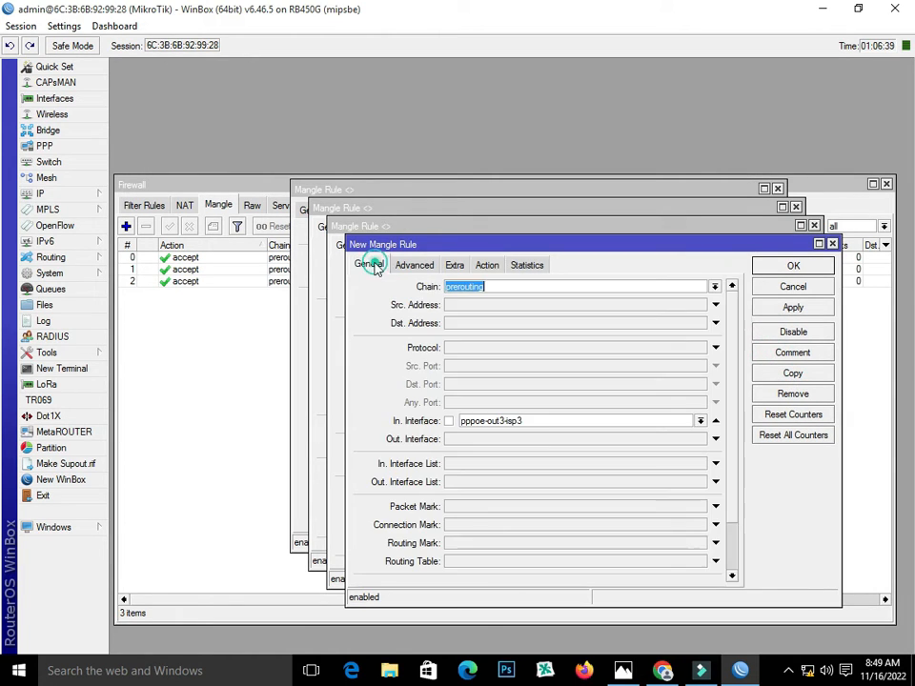
click(556, 418)
click(545, 556)
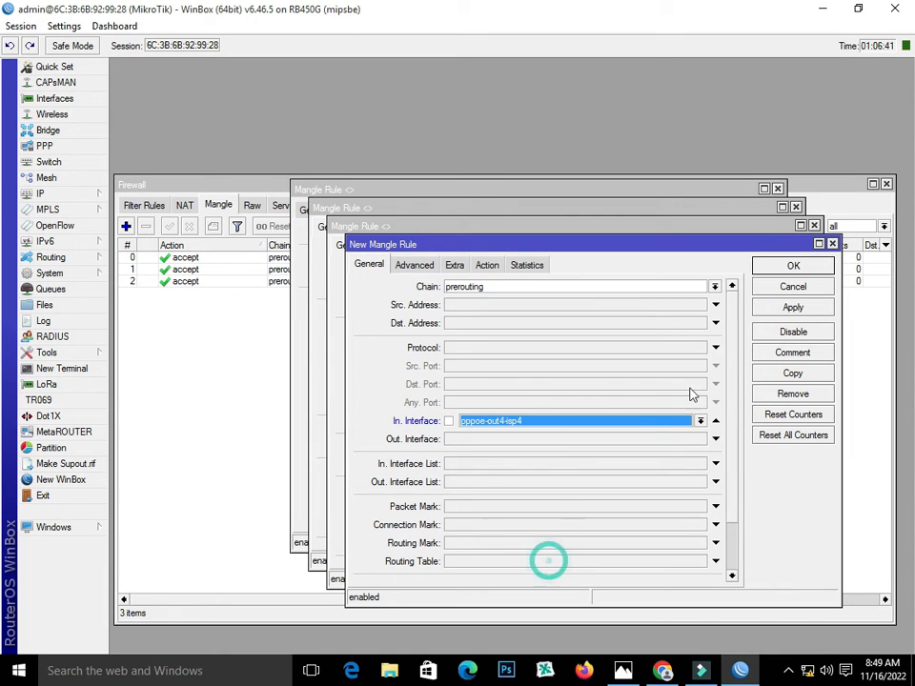
click(784, 306)
click(787, 265)
click(784, 247)
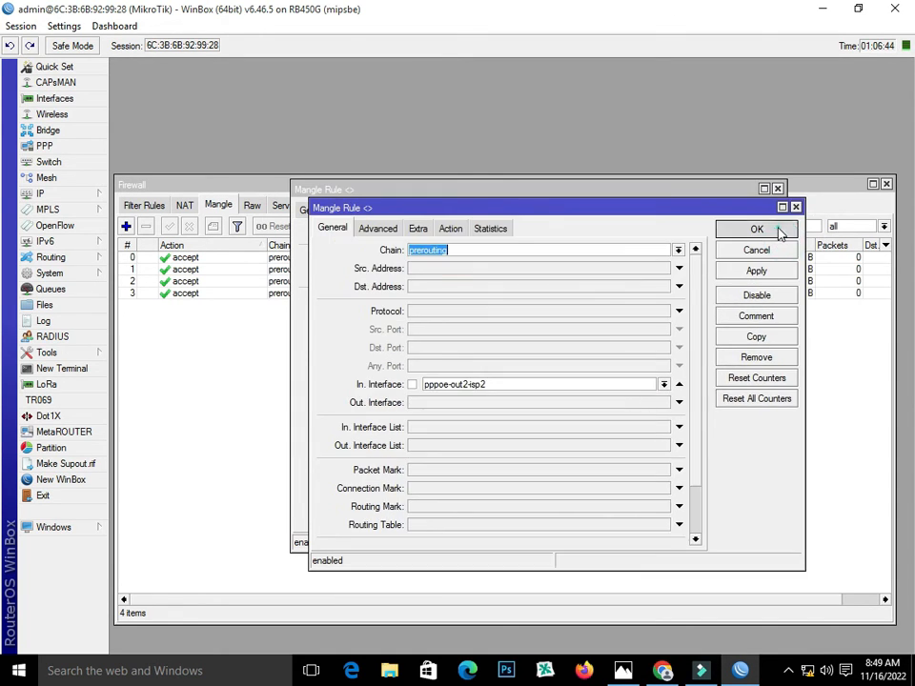
click(780, 232)
click(748, 211)
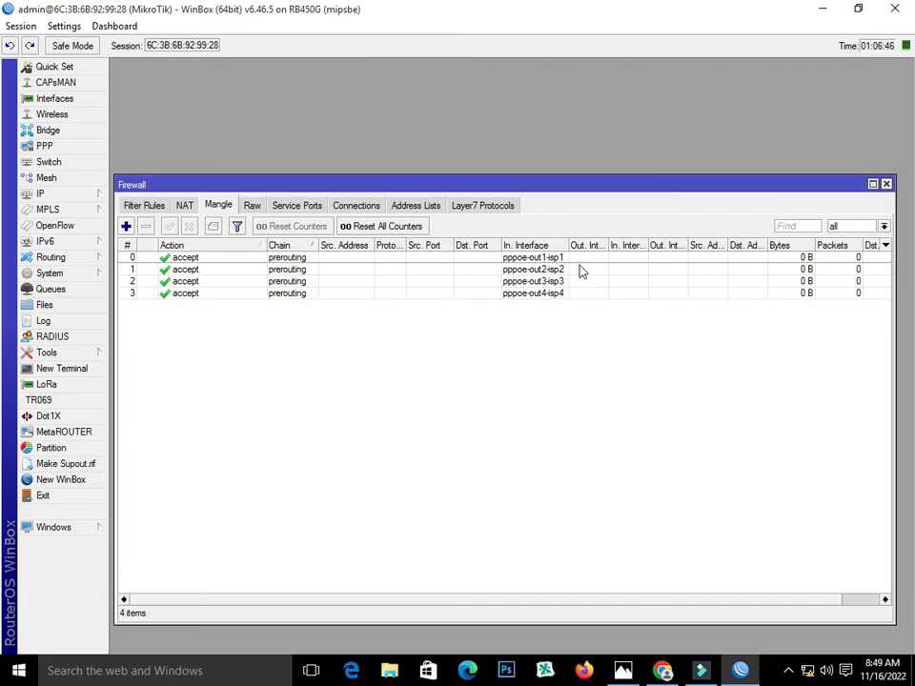
click(126, 225)
Enable the per connection classifier on both addresses and ports, then view the Photos diagram
click(301, 210)
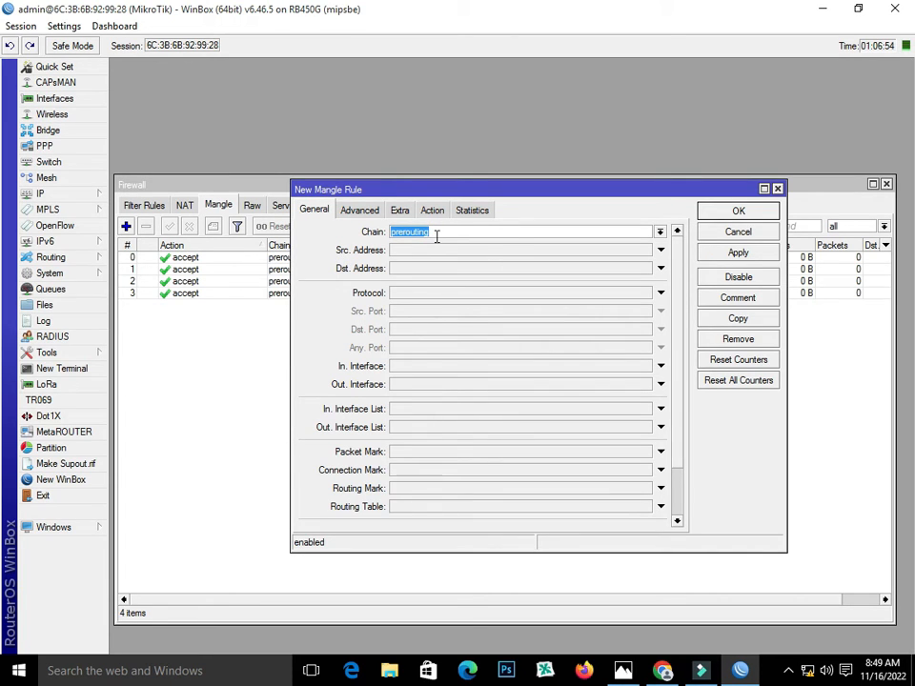
click(359, 209)
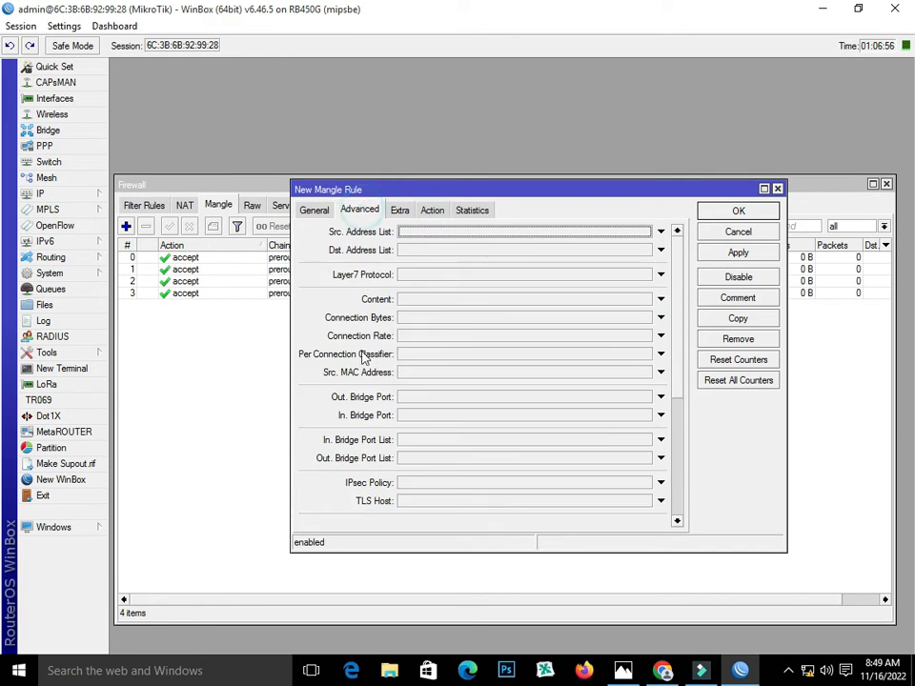
click(420, 354)
click(521, 353)
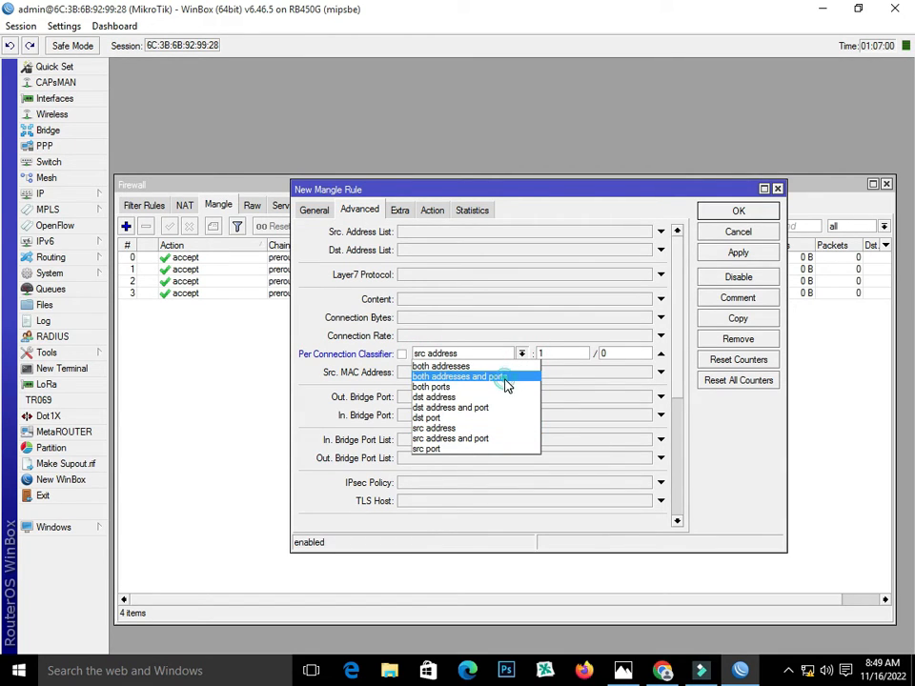
click(506, 377)
click(553, 353)
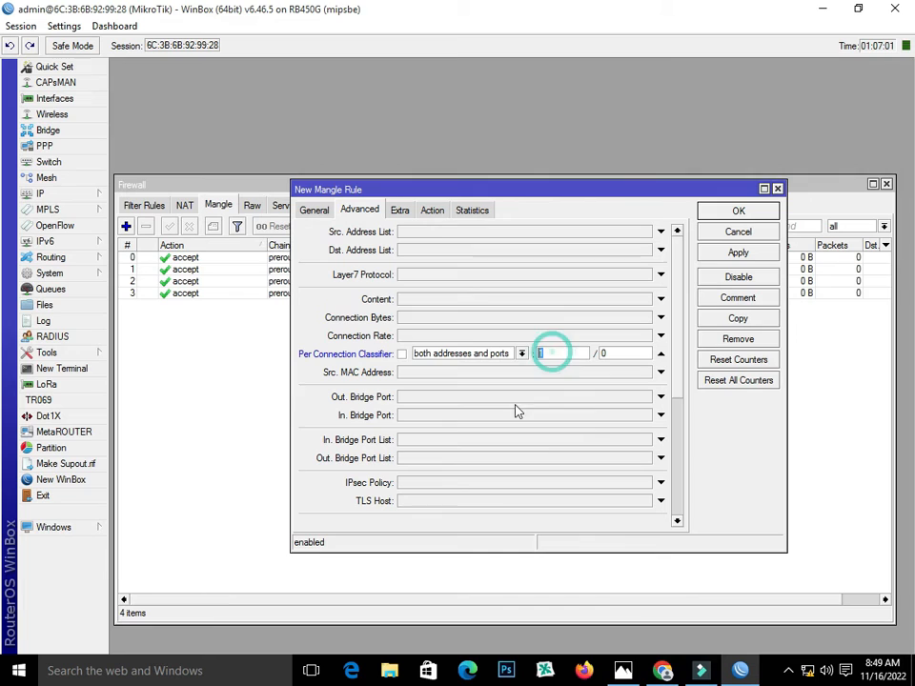
click(624, 670)
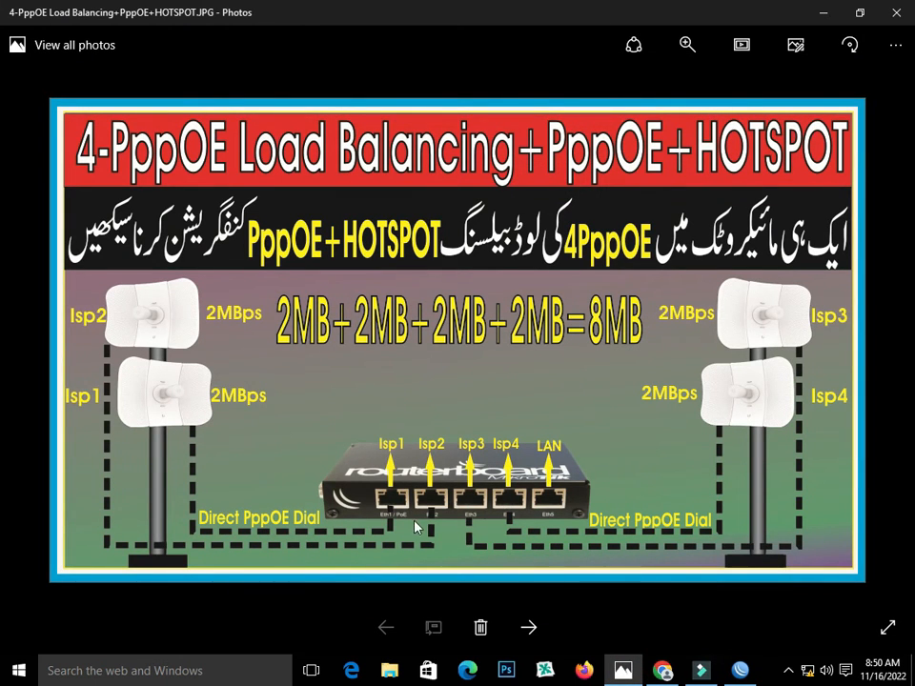
Go back from the Photos diagram to WinBox's New Mangle Rule dialog
click(740, 670)
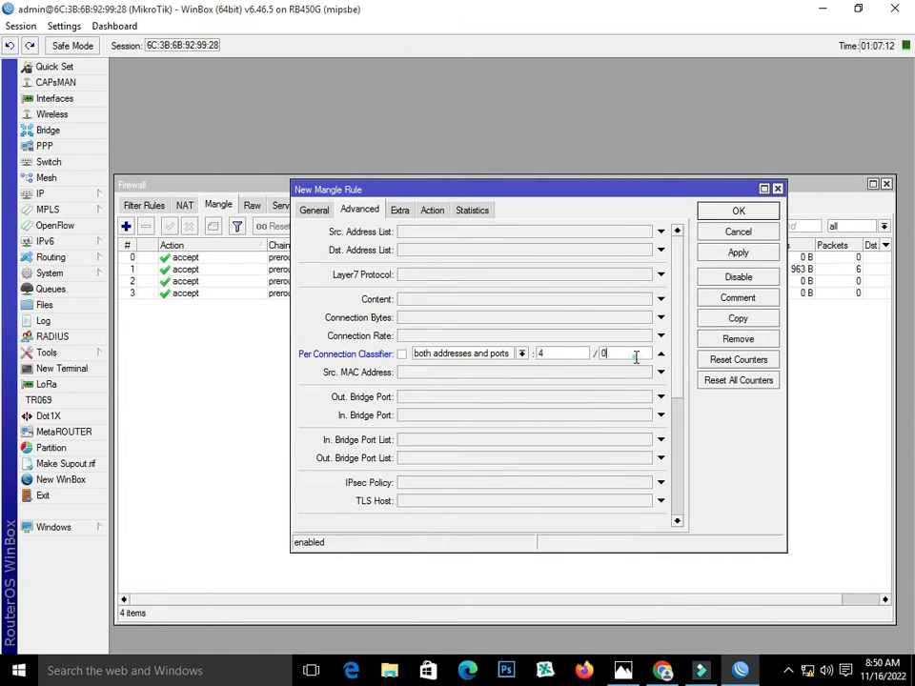
Match non-local (inverted local) destinations and mark new connections isp1_conn, then apply
click(399, 210)
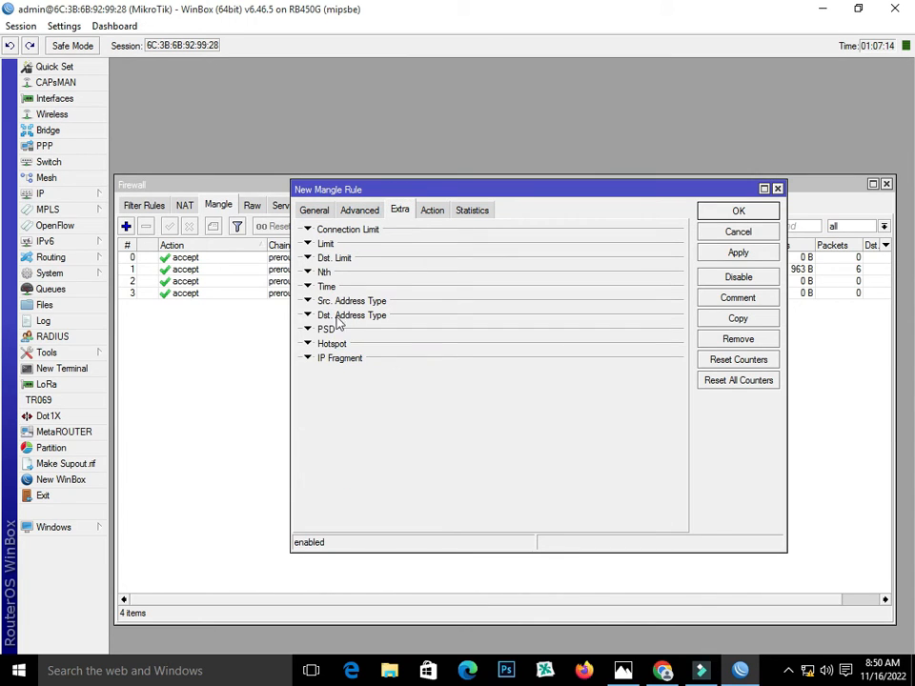
click(305, 314)
click(402, 333)
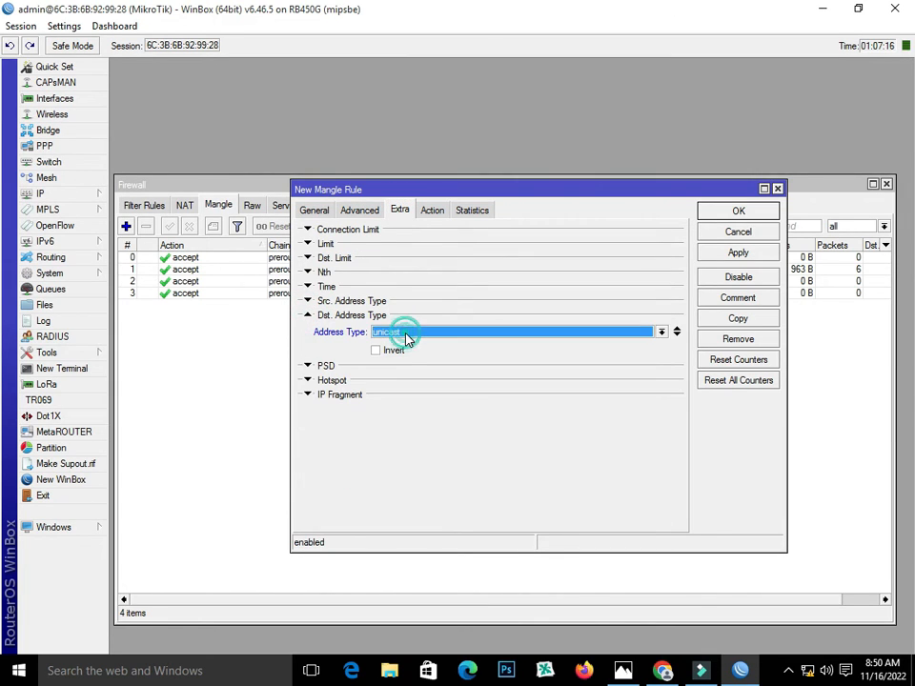
click(407, 356)
click(375, 351)
click(430, 211)
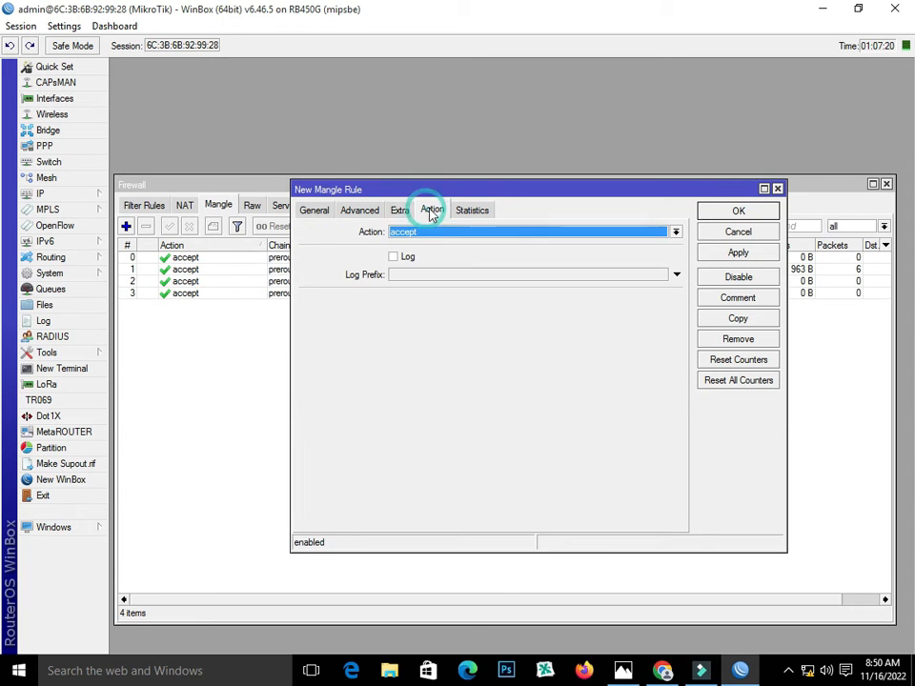
click(435, 235)
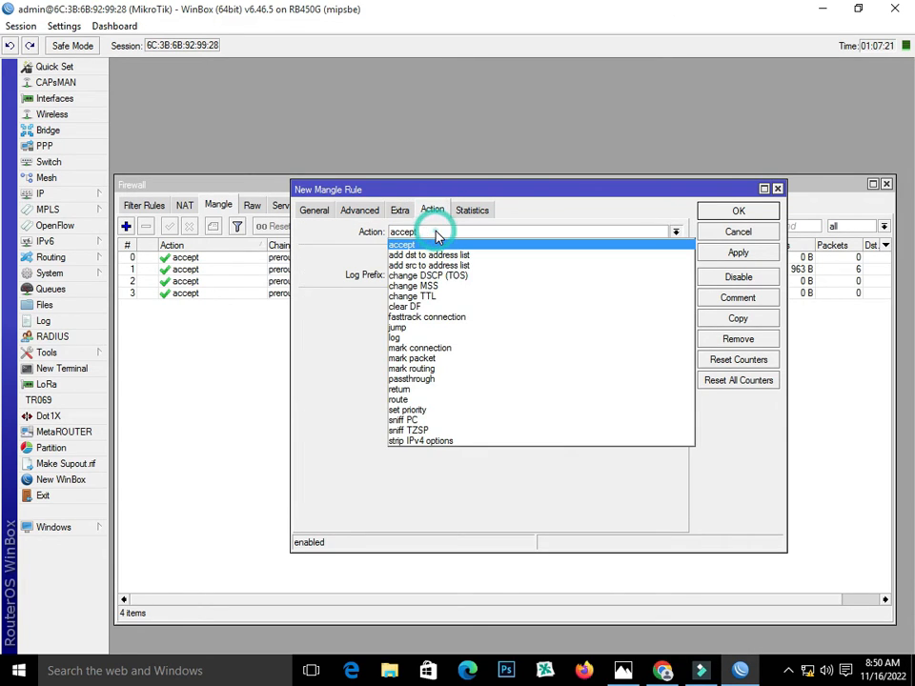
click(461, 348)
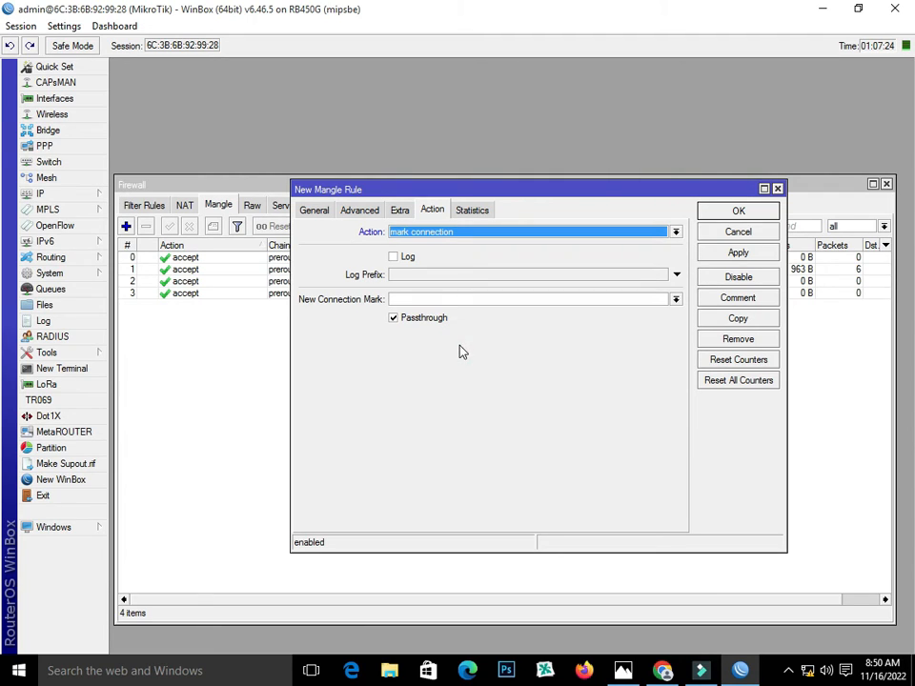
click(401, 299)
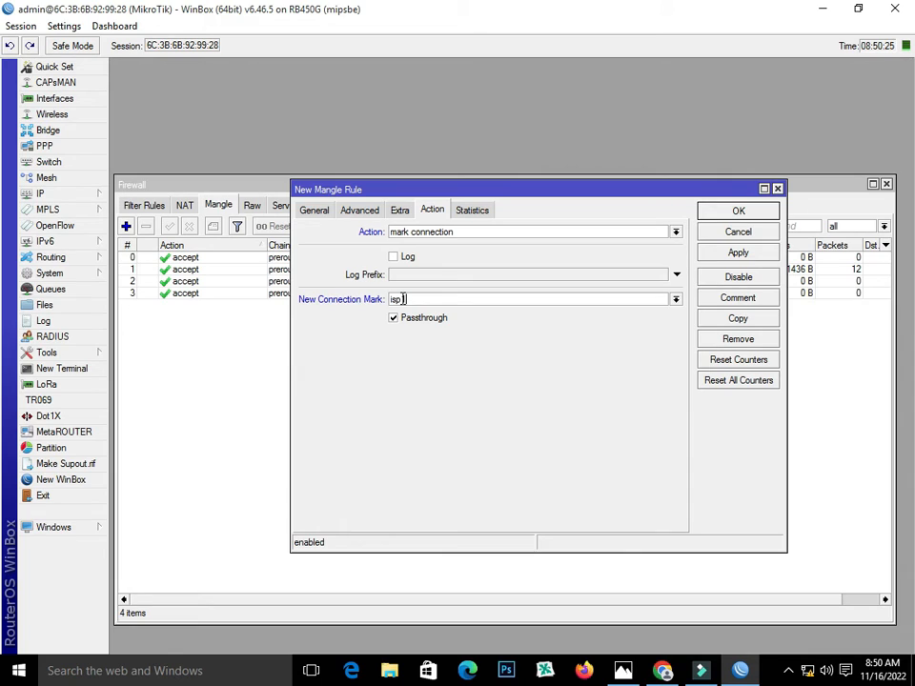
text(1_conn)
click(723, 253)
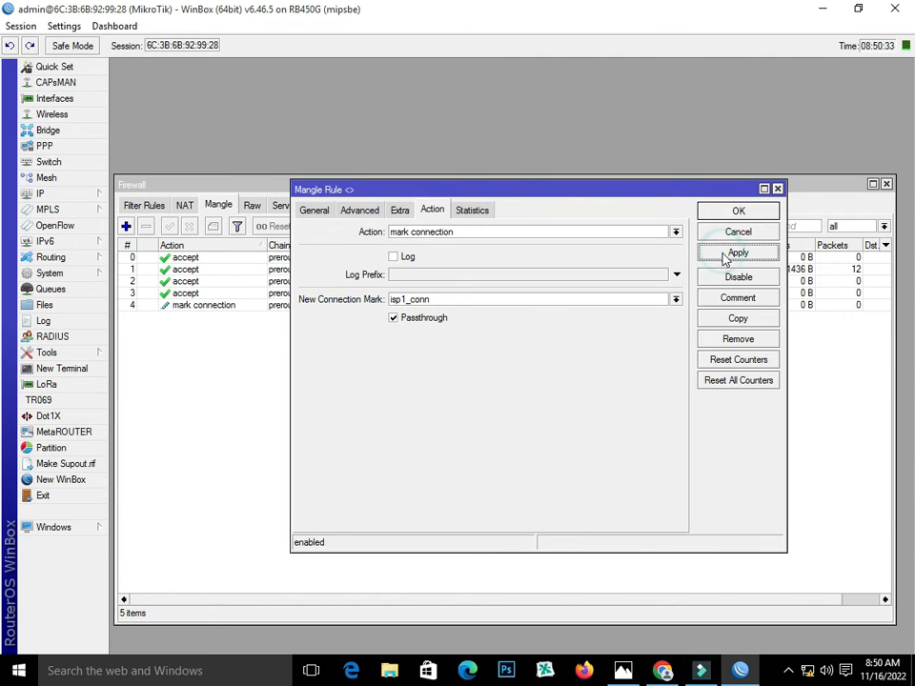
Copy the rule with classifier 4/1 marking connections isp2_conn
click(736, 318)
click(327, 228)
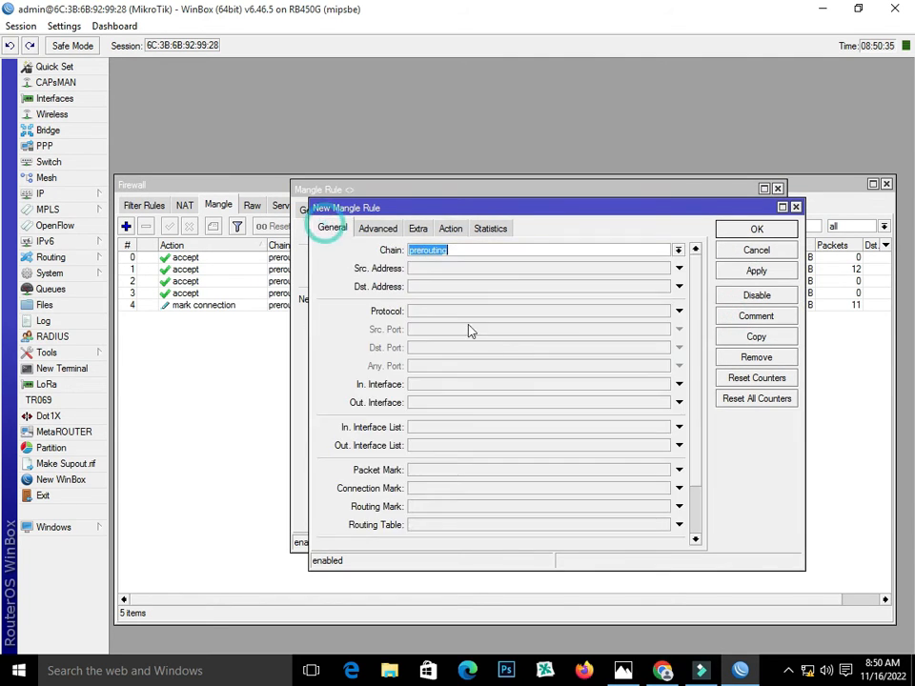
click(379, 228)
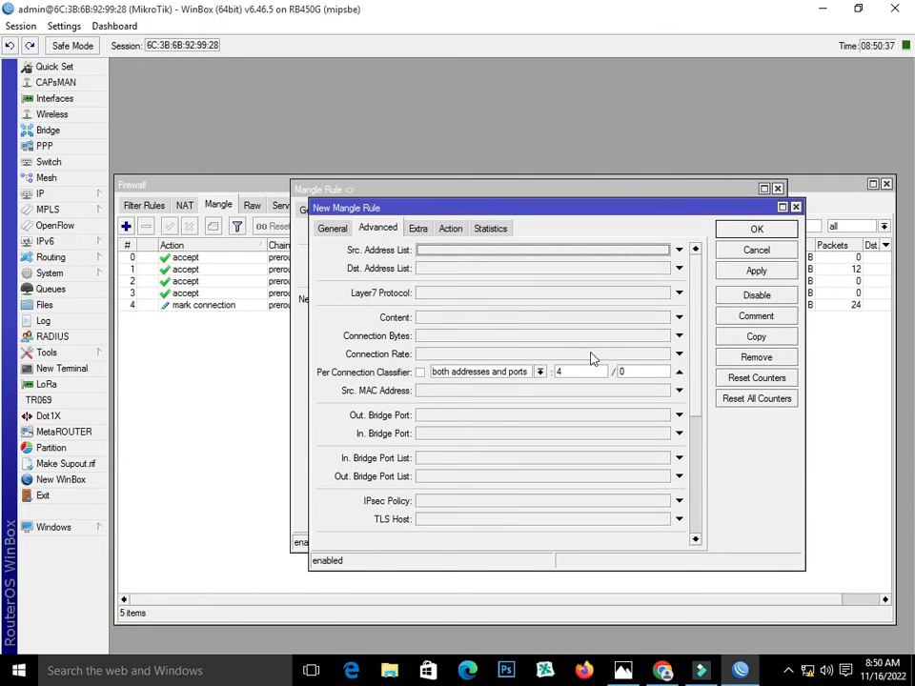
click(619, 371)
text(0)
double_click(637, 371)
text(1)
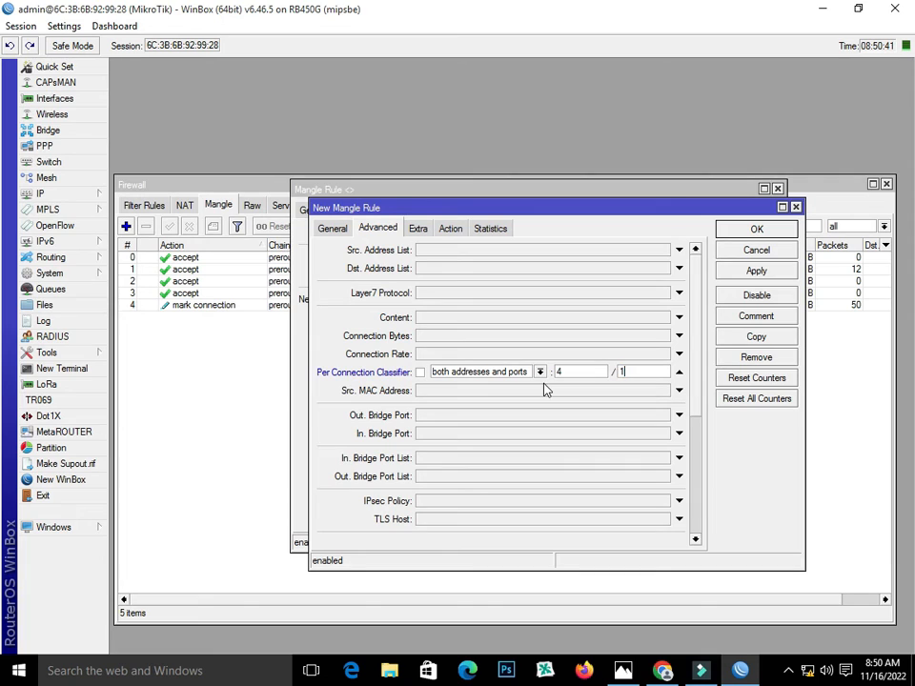
click(451, 228)
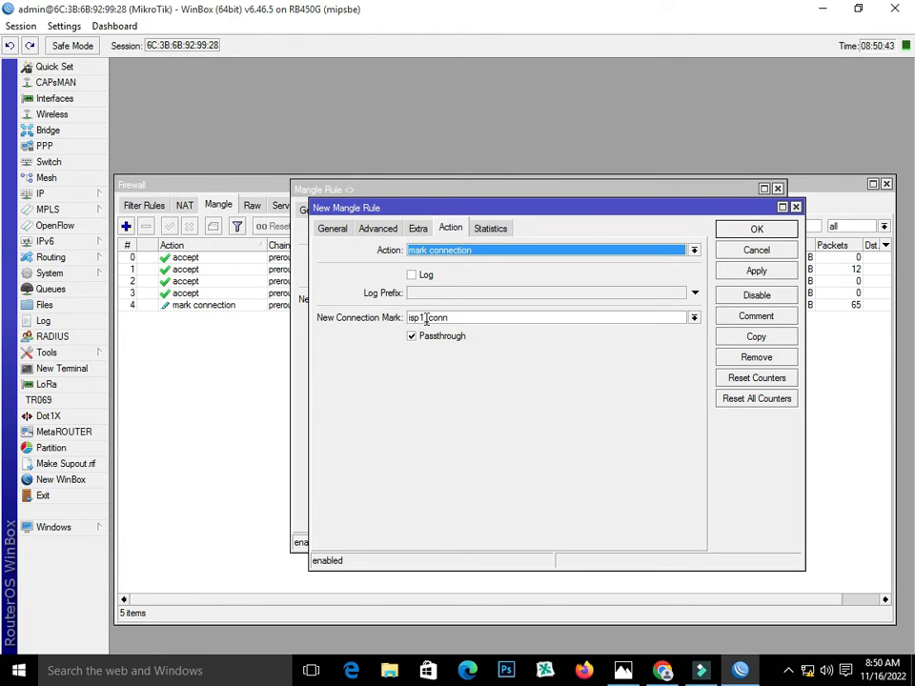
click(421, 317)
key(BackSpace)
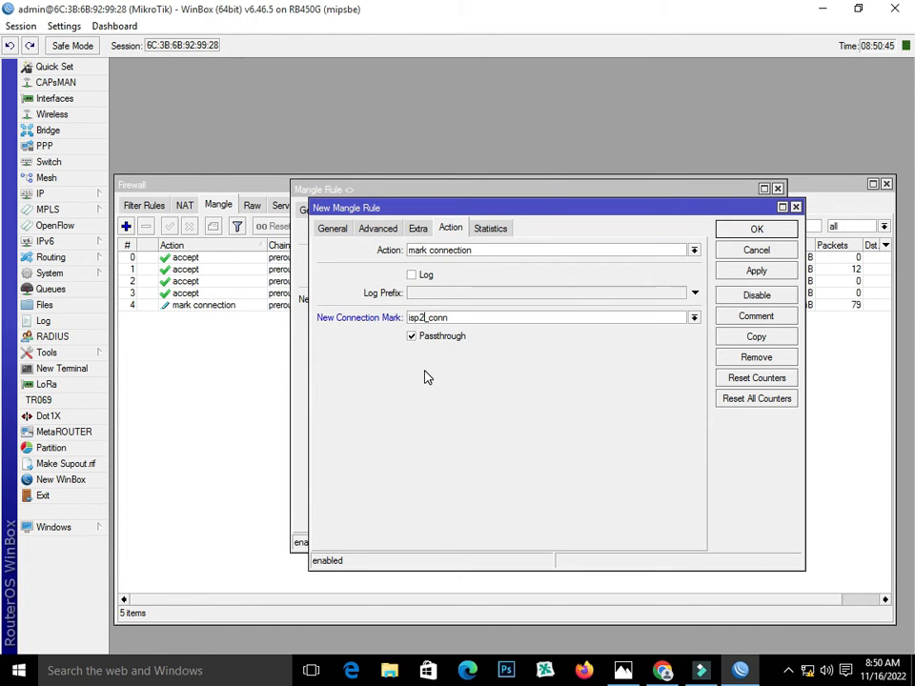
click(783, 271)
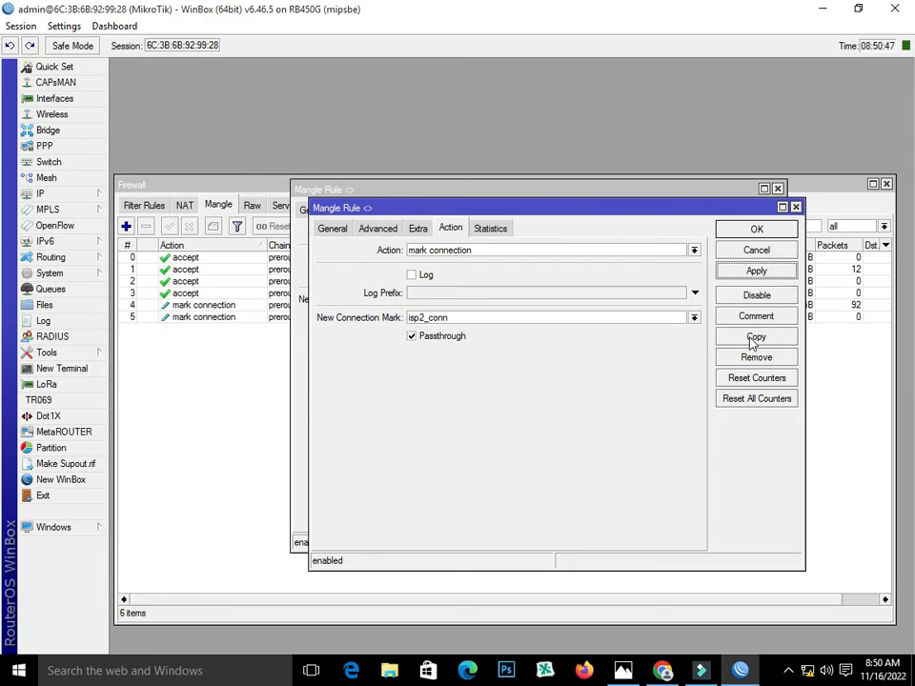
Copy again with classifier 4/2 marking connections isp3_conn
click(754, 337)
click(394, 245)
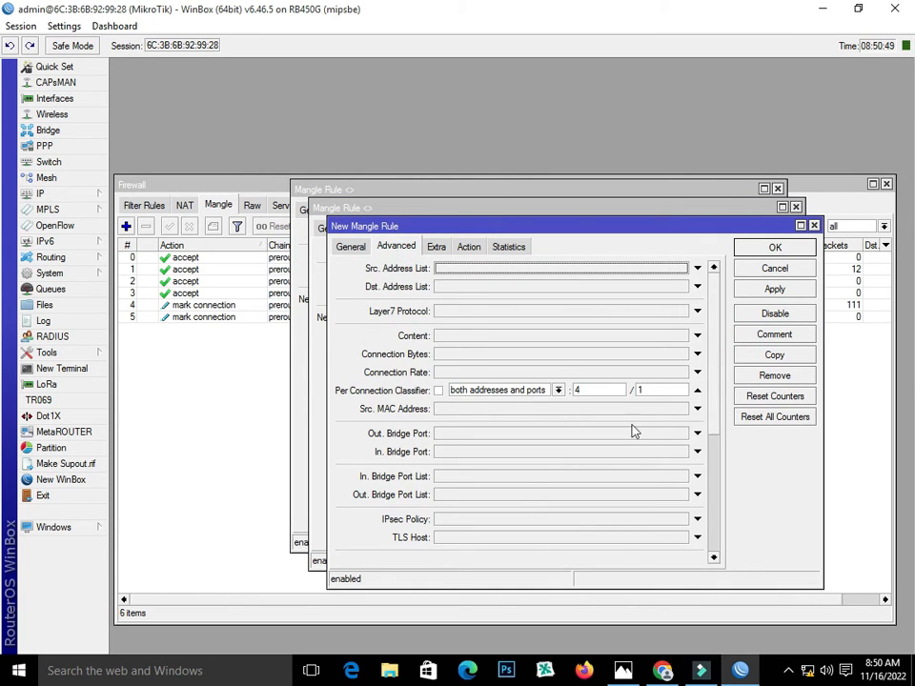
double_click(652, 389)
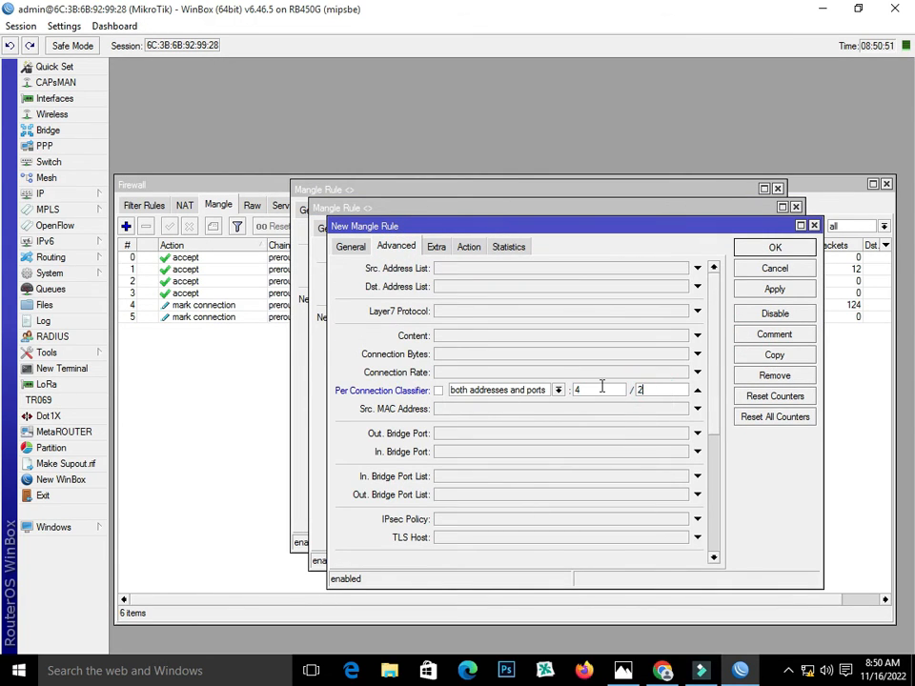
click(469, 246)
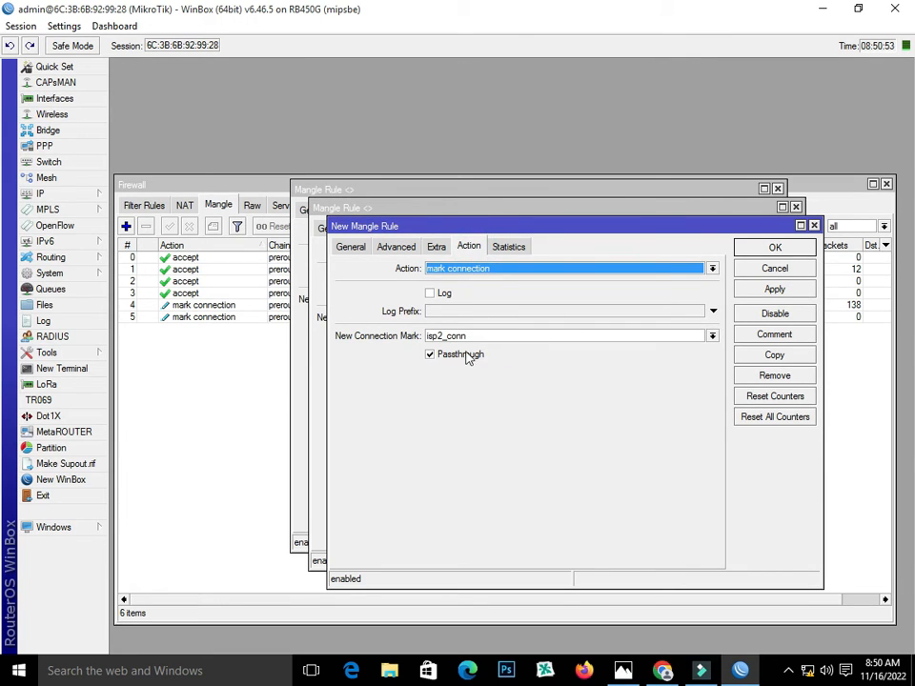
click(442, 335)
key(BackSpace)
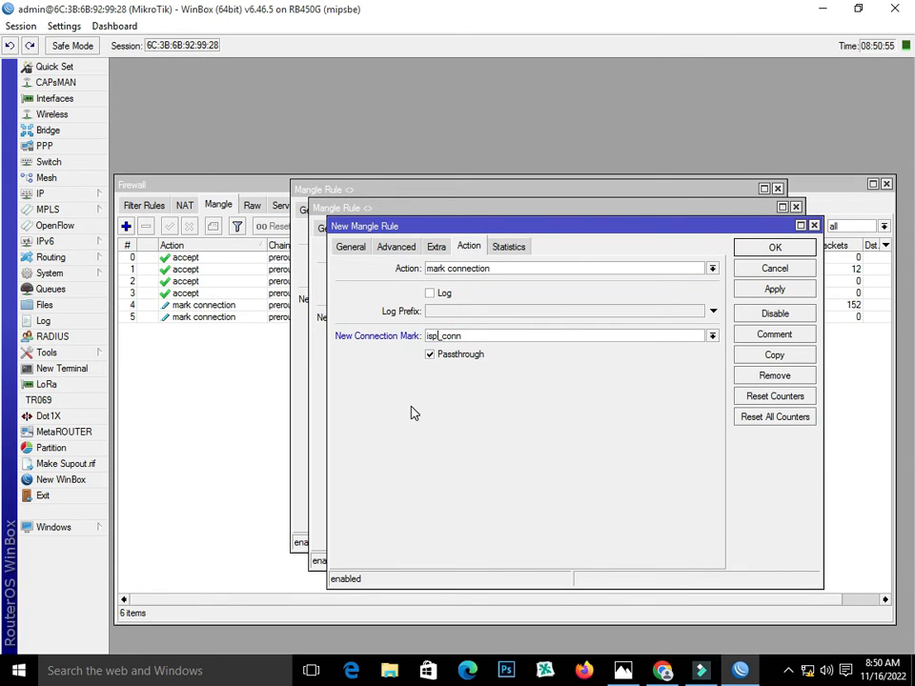
text(3)
click(768, 289)
Add the 4/3 isp4_conn copy and close all the rule windows
click(773, 353)
click(414, 265)
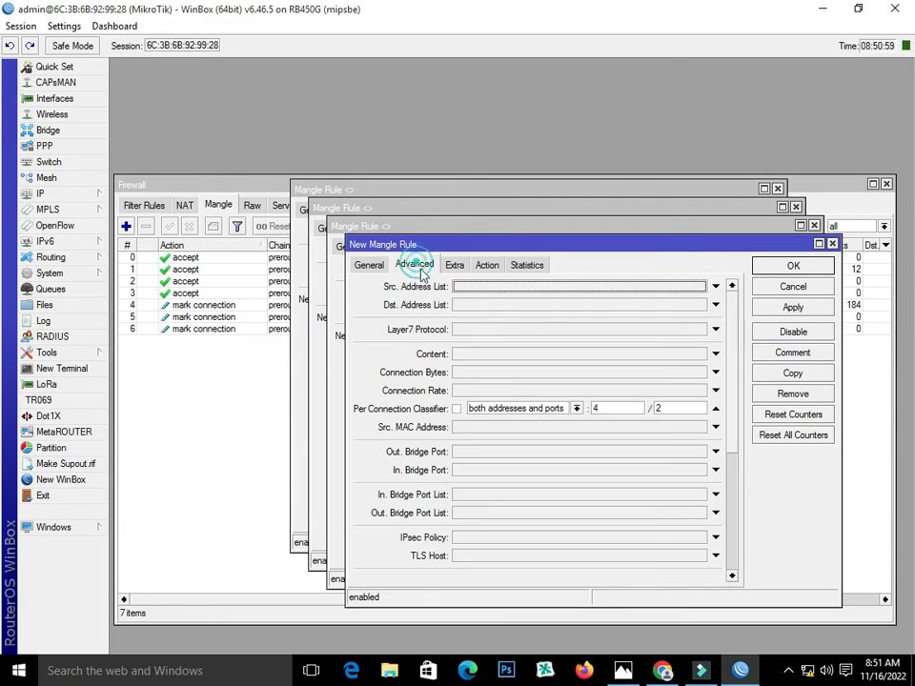
double_click(667, 408)
text(3)
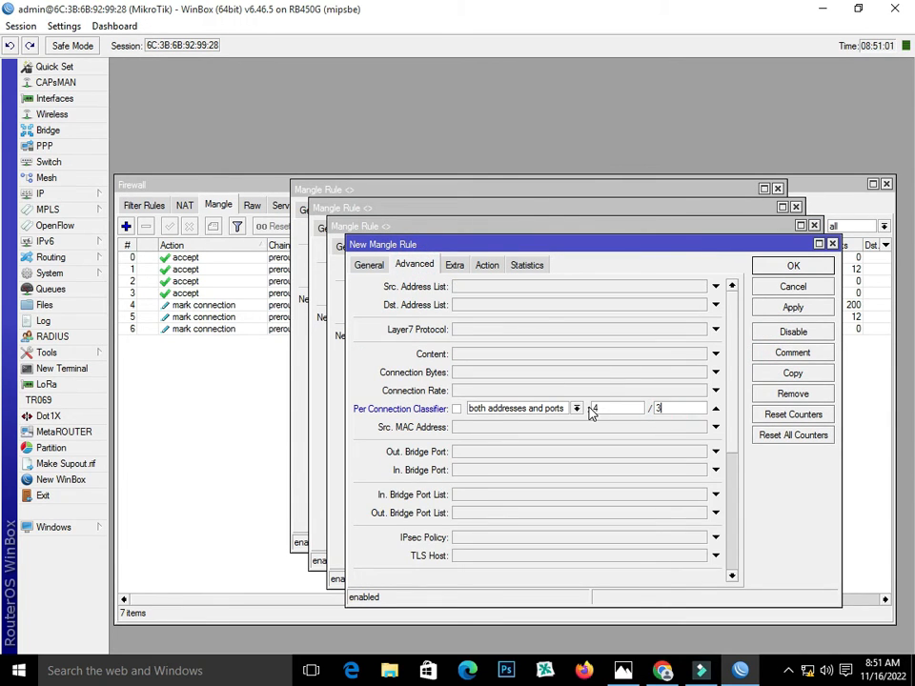
click(489, 268)
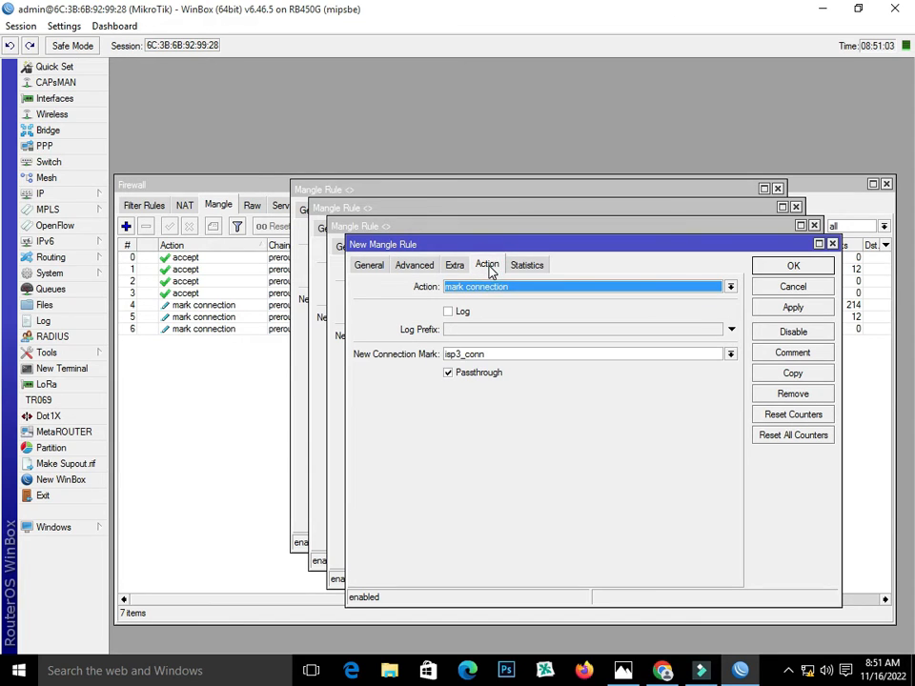
click(458, 354)
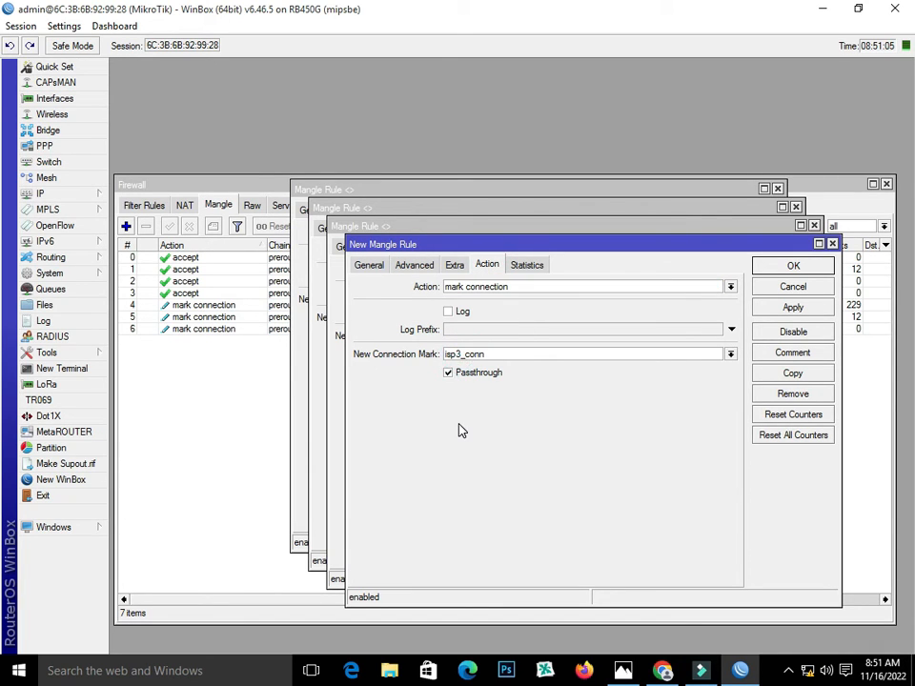
key(BackSpace)
text(4)
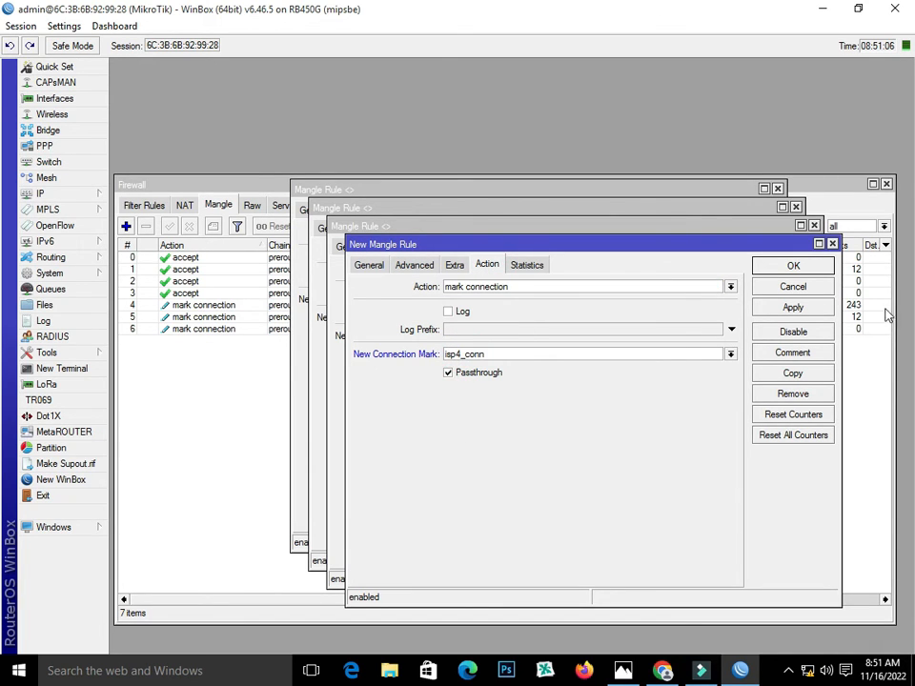
click(810, 309)
click(793, 266)
click(772, 249)
click(760, 230)
click(738, 212)
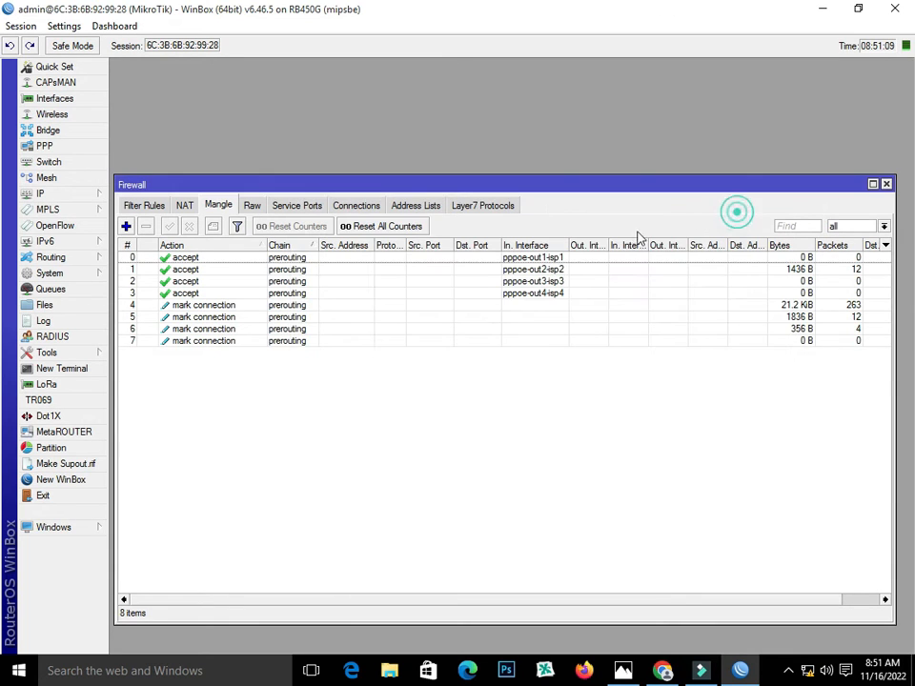
Create a rule matching connection mark isp1_conn that marks routing to_isp1
click(206, 305)
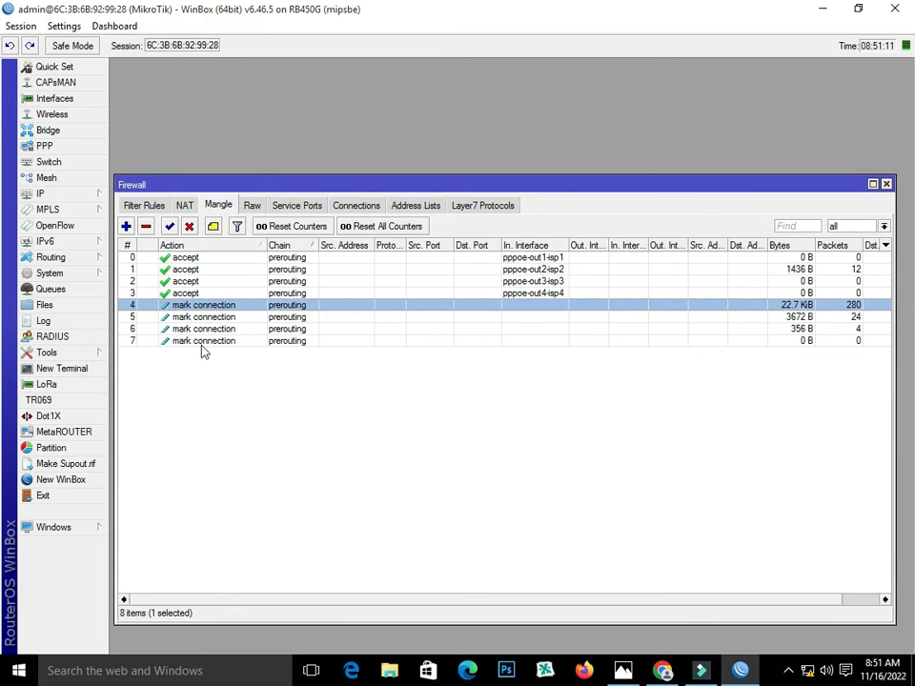
click(202, 341)
click(126, 226)
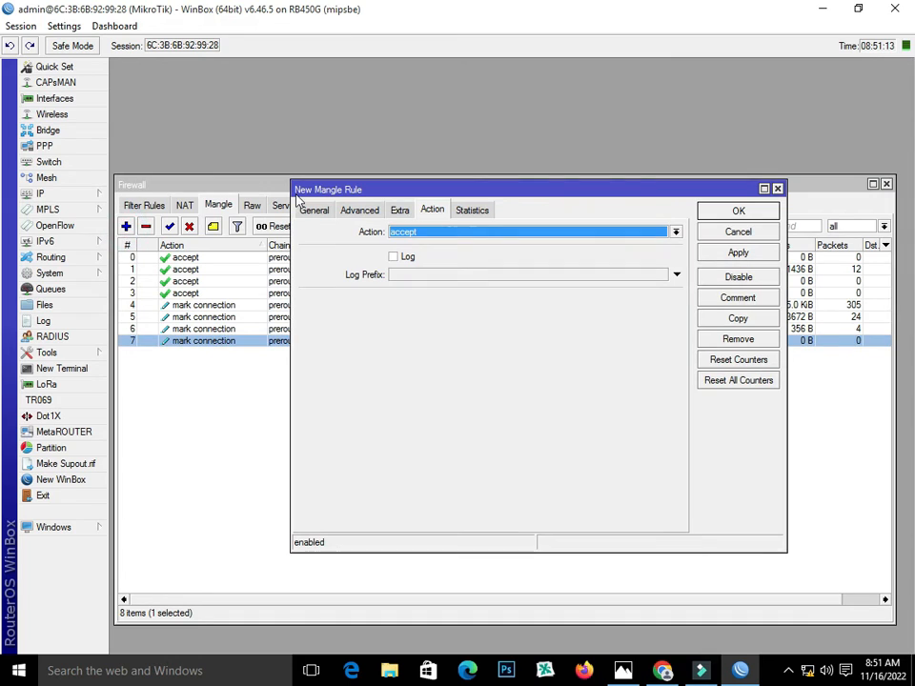
click(314, 211)
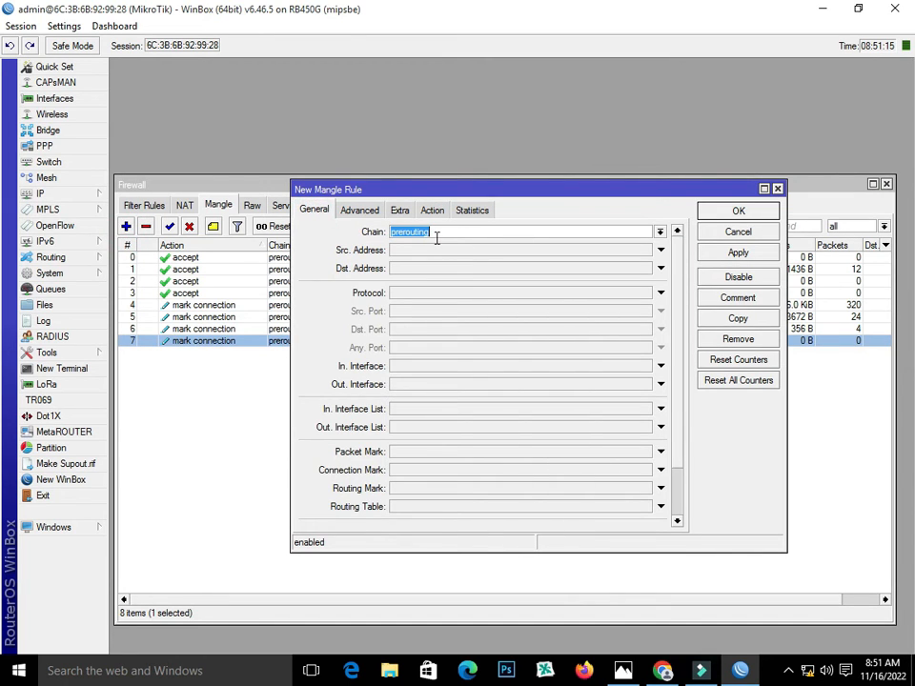
click(434, 473)
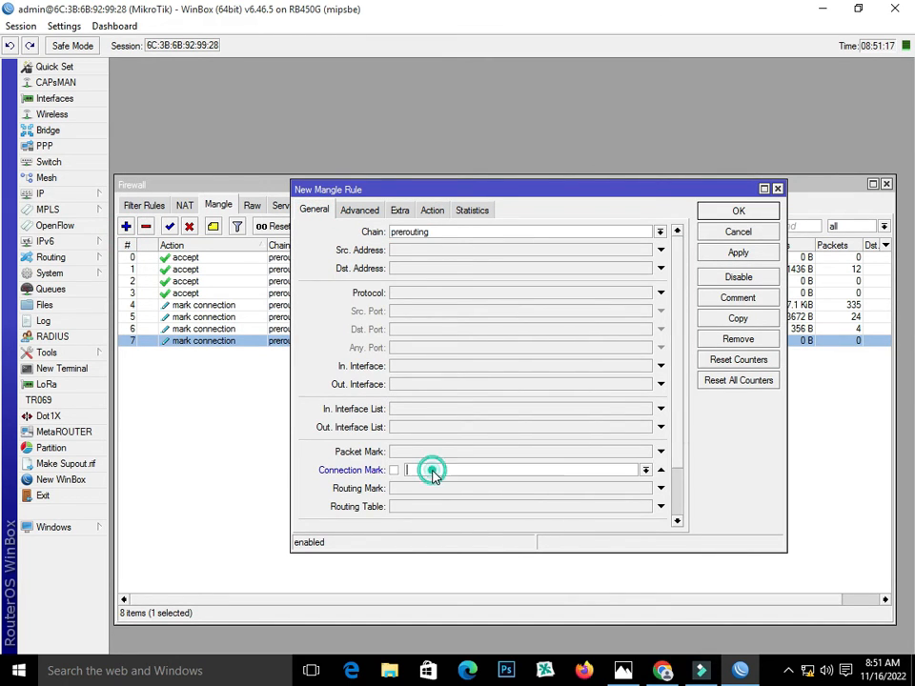
click(647, 471)
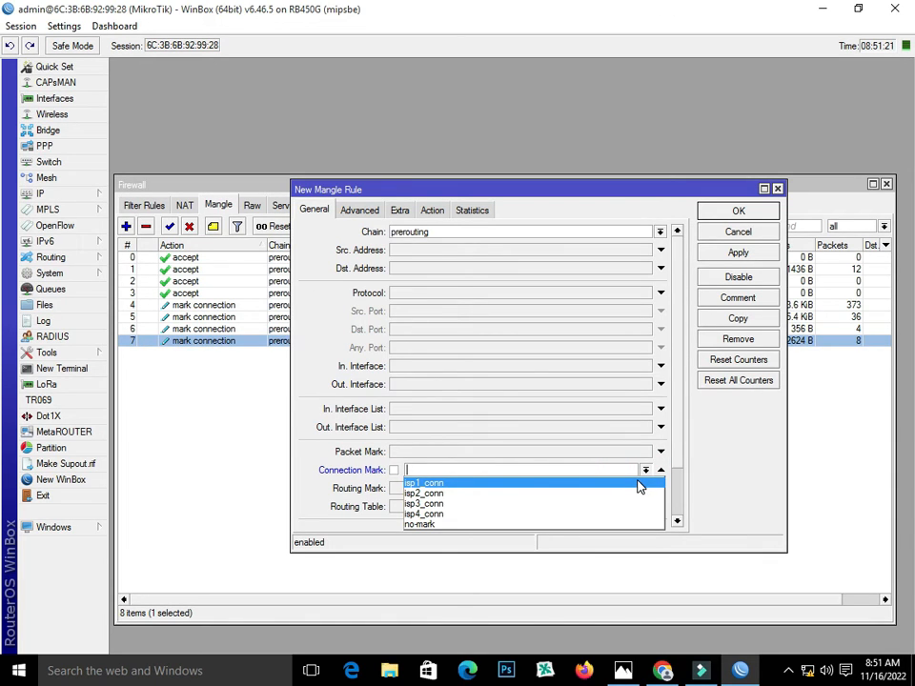
click(639, 485)
click(431, 209)
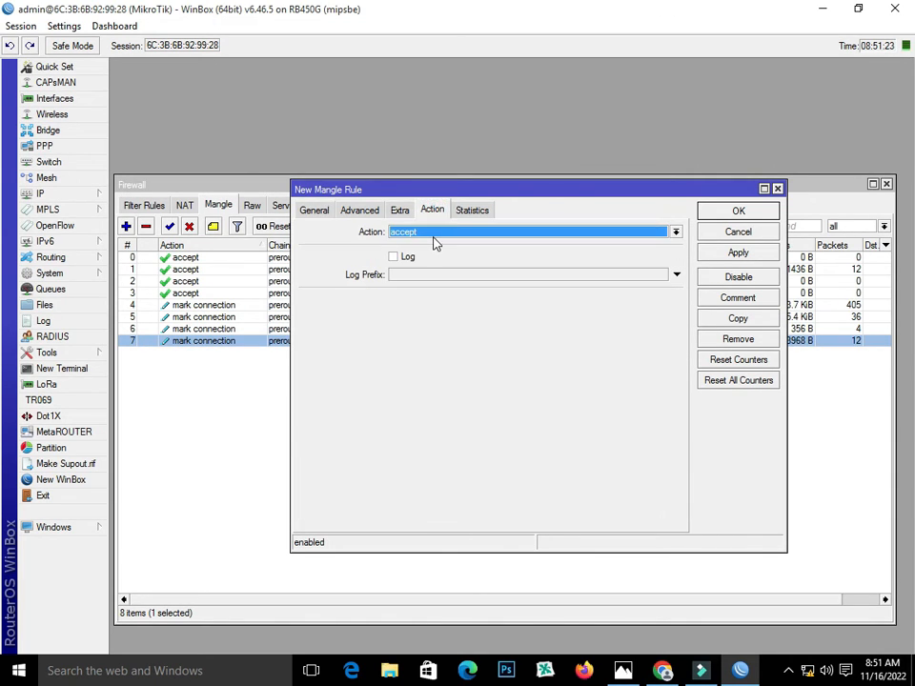
click(432, 239)
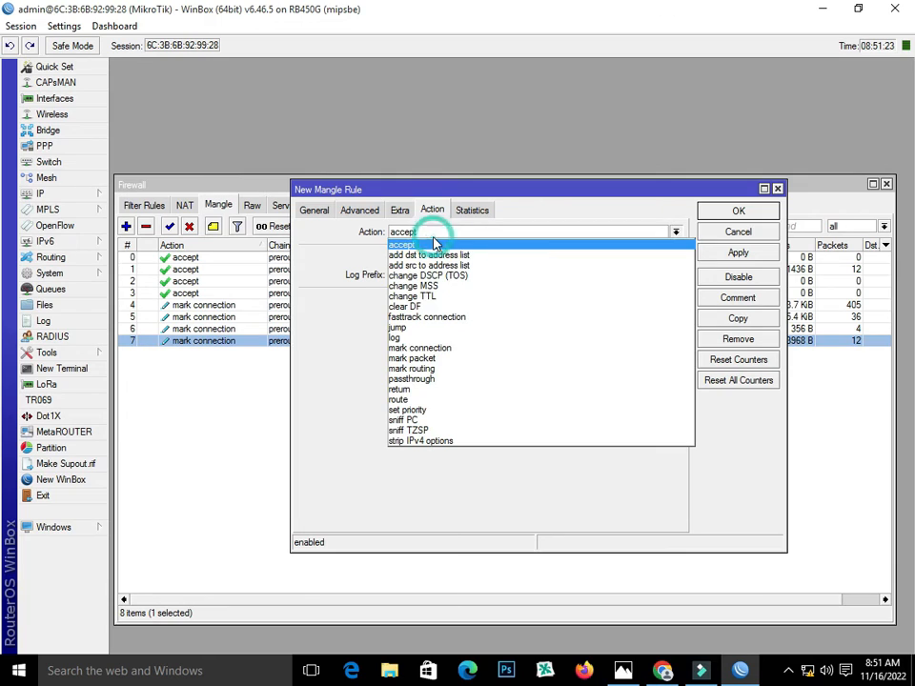
click(443, 369)
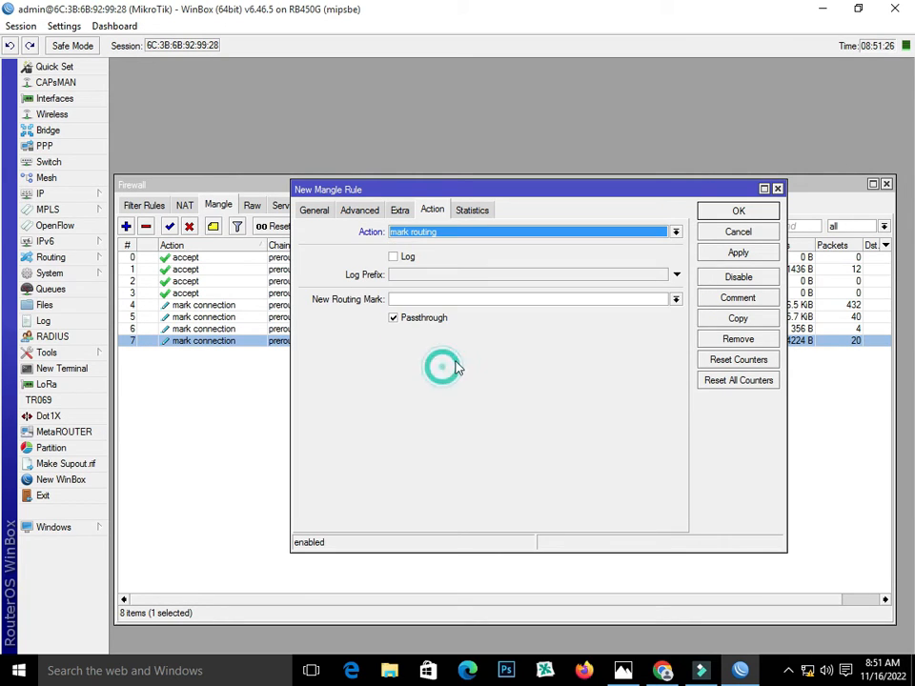
click(459, 299)
text(to_isp1)
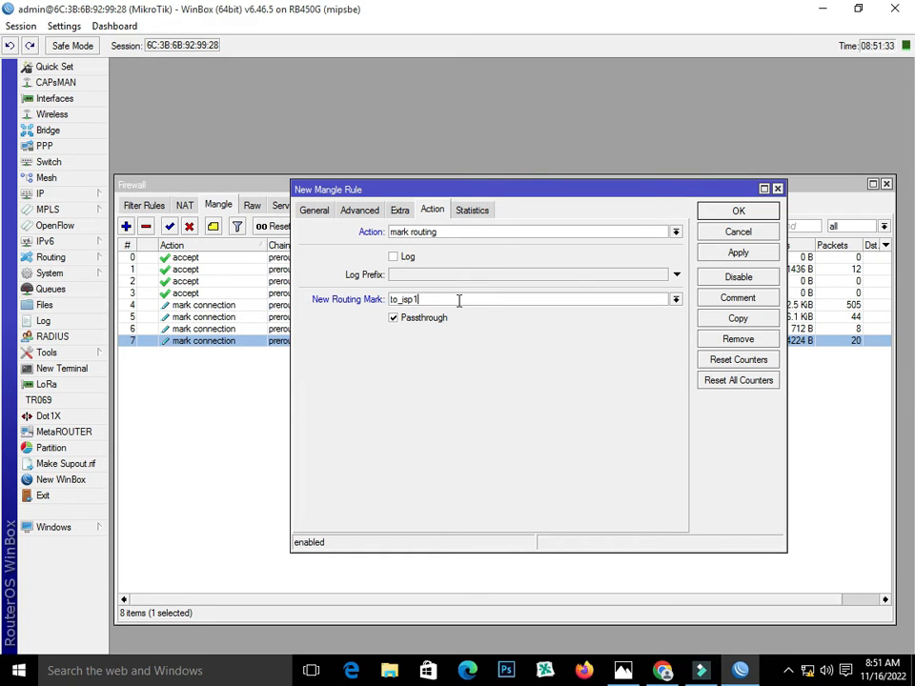
click(737, 252)
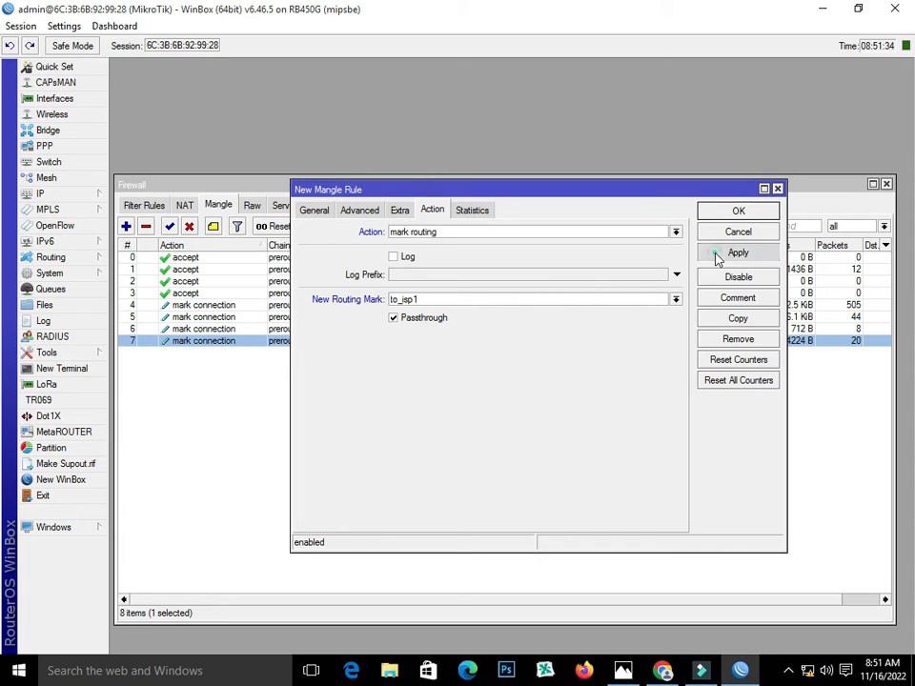
Copy the rule to match isp2_conn with routing mark to_isp2
click(737, 318)
click(331, 229)
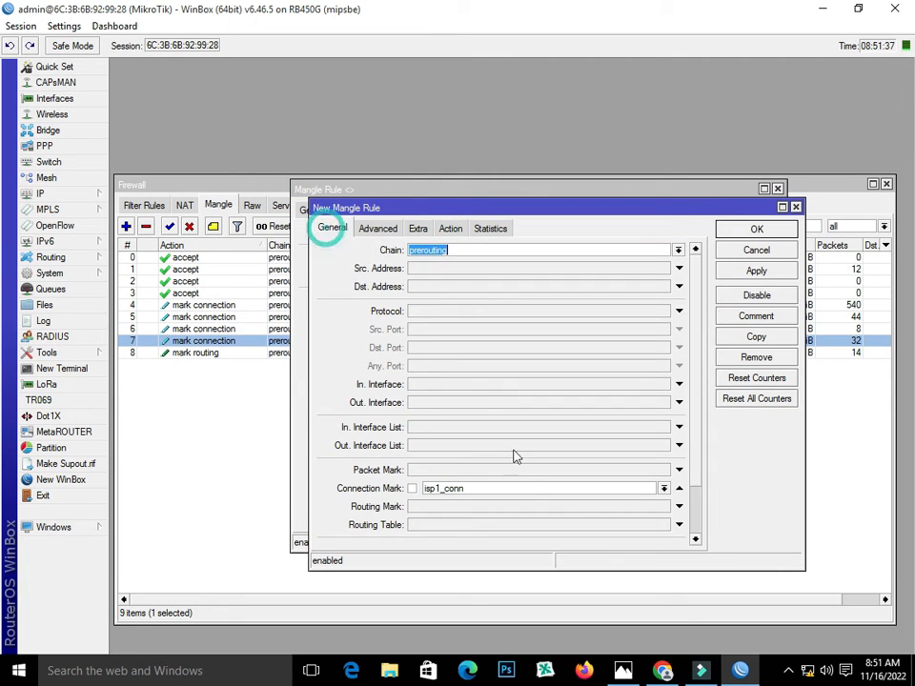
click(663, 489)
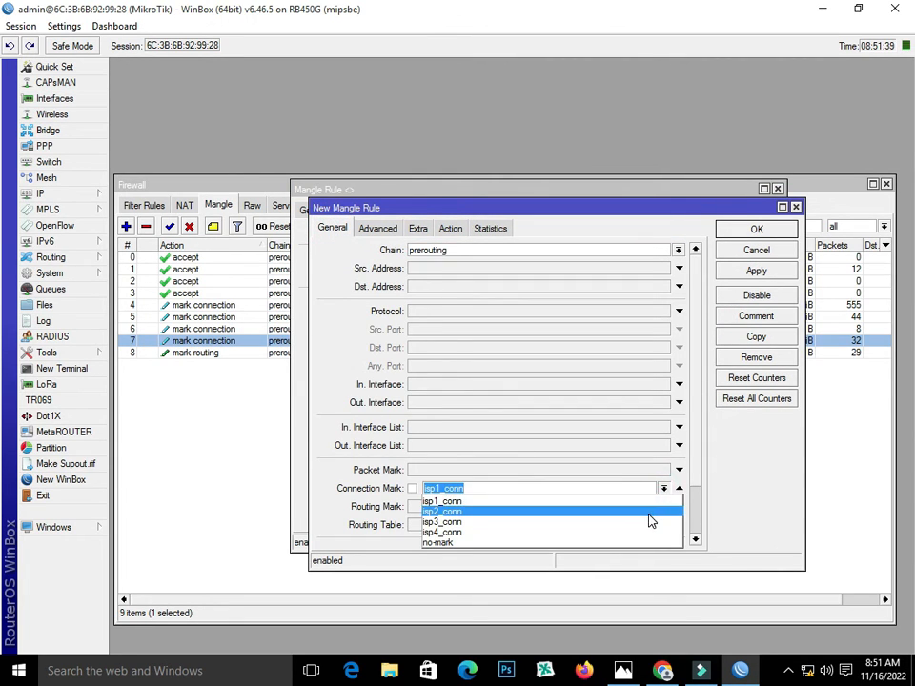
click(647, 512)
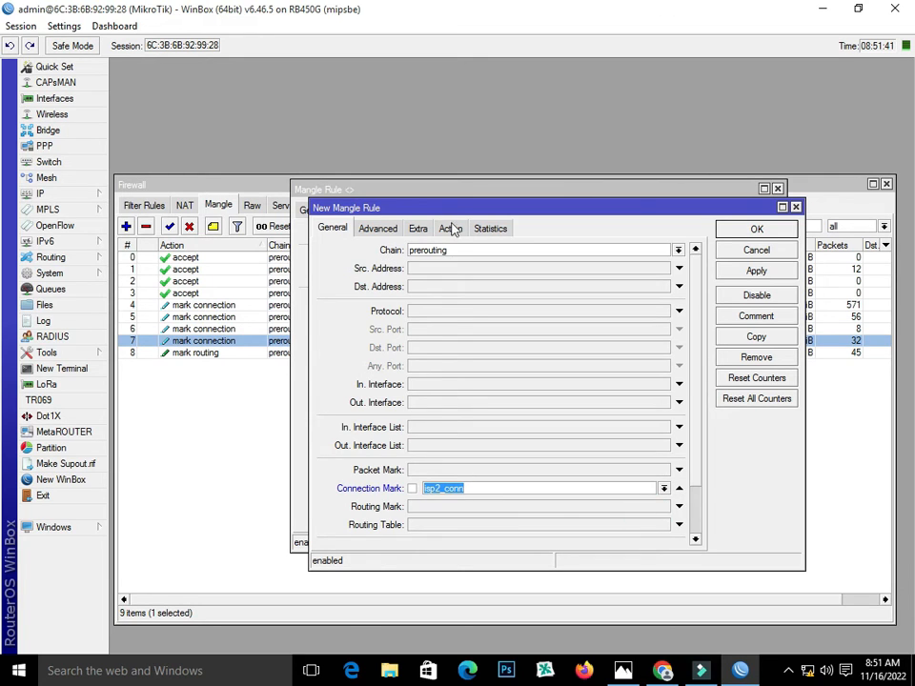
click(450, 229)
click(444, 316)
key(BackSpace)
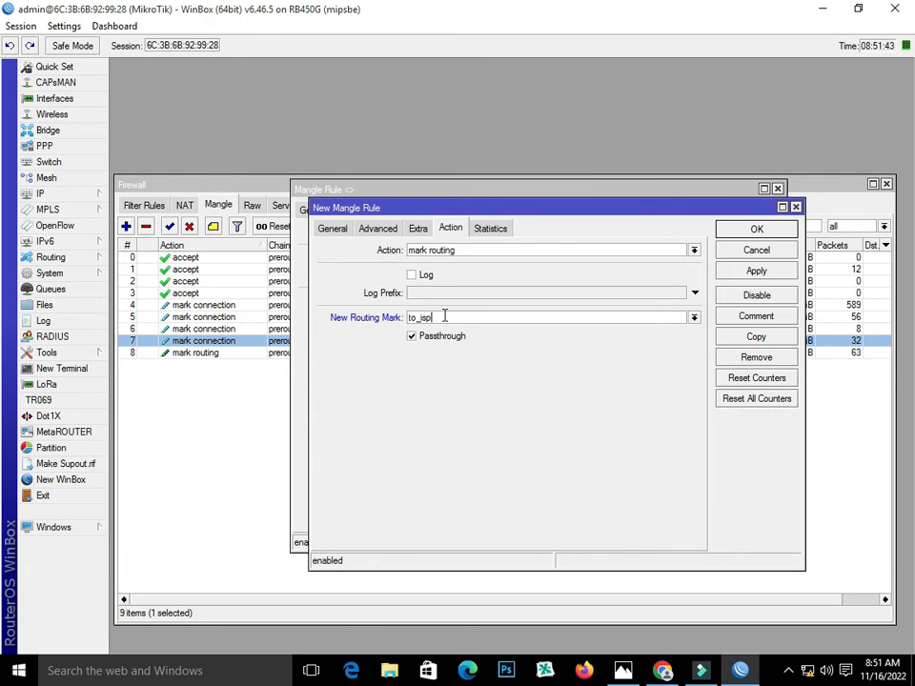
text(2)
click(780, 270)
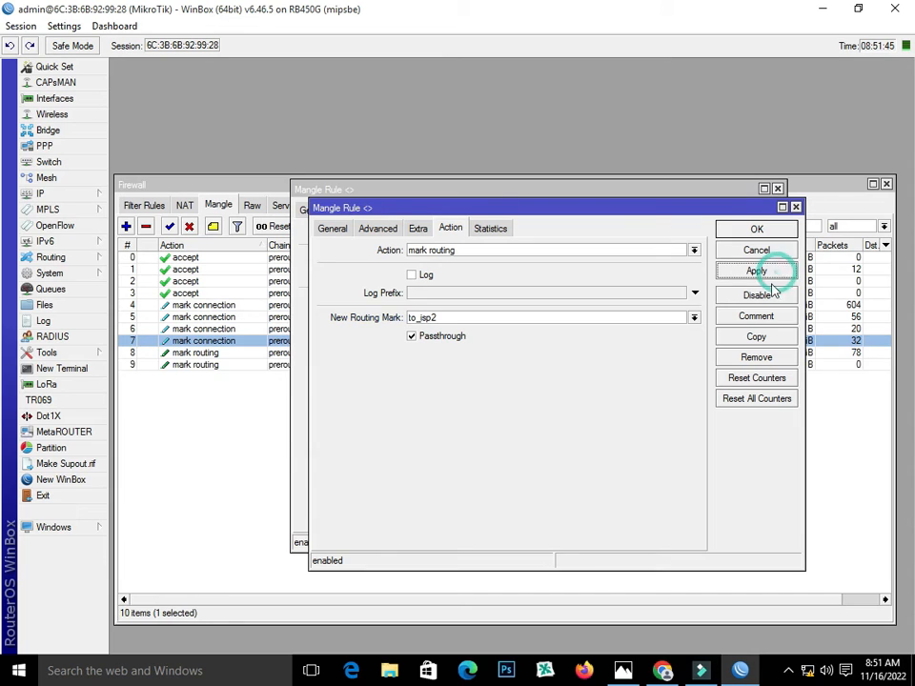
Copy again to match isp3_conn with routing mark to_isp3
click(760, 338)
click(349, 247)
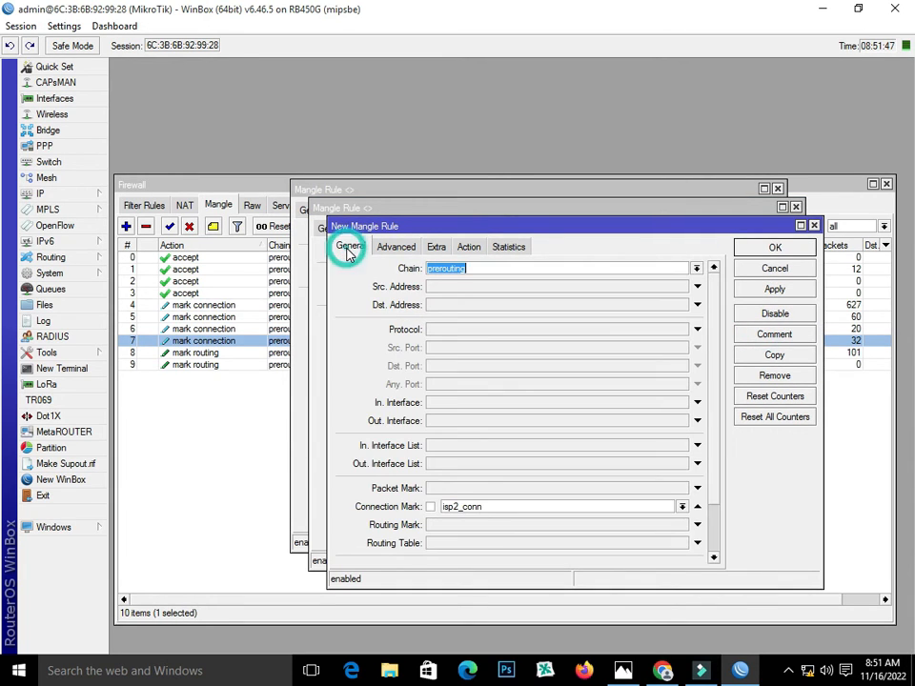
click(681, 507)
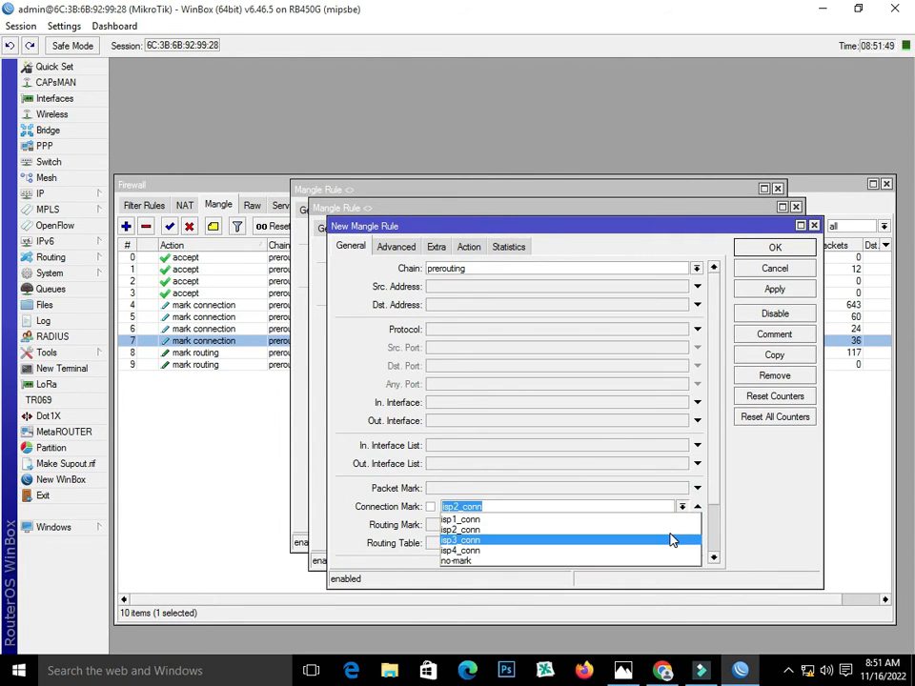
click(671, 537)
click(469, 247)
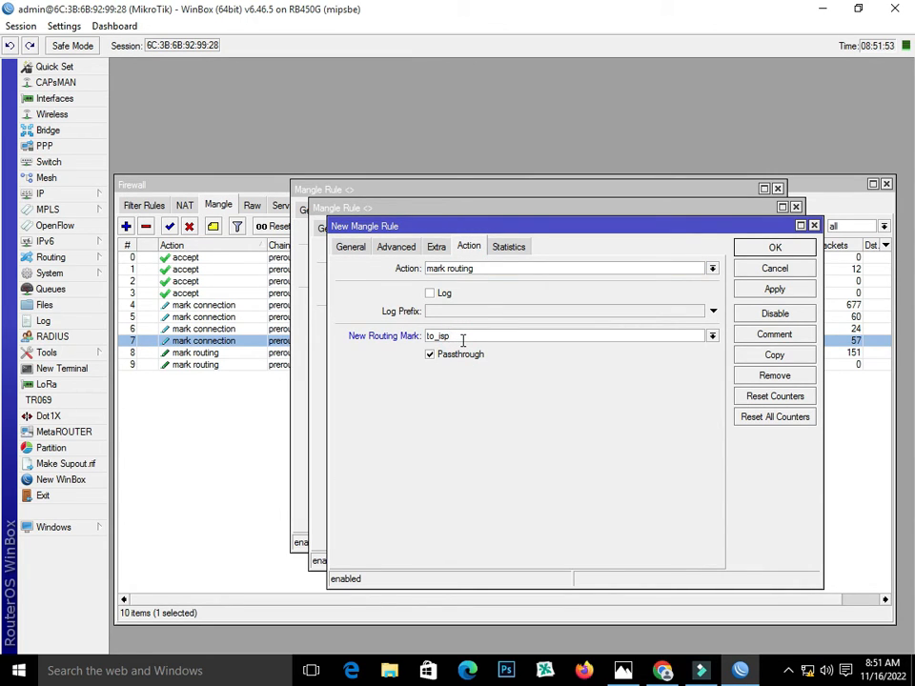
click(790, 288)
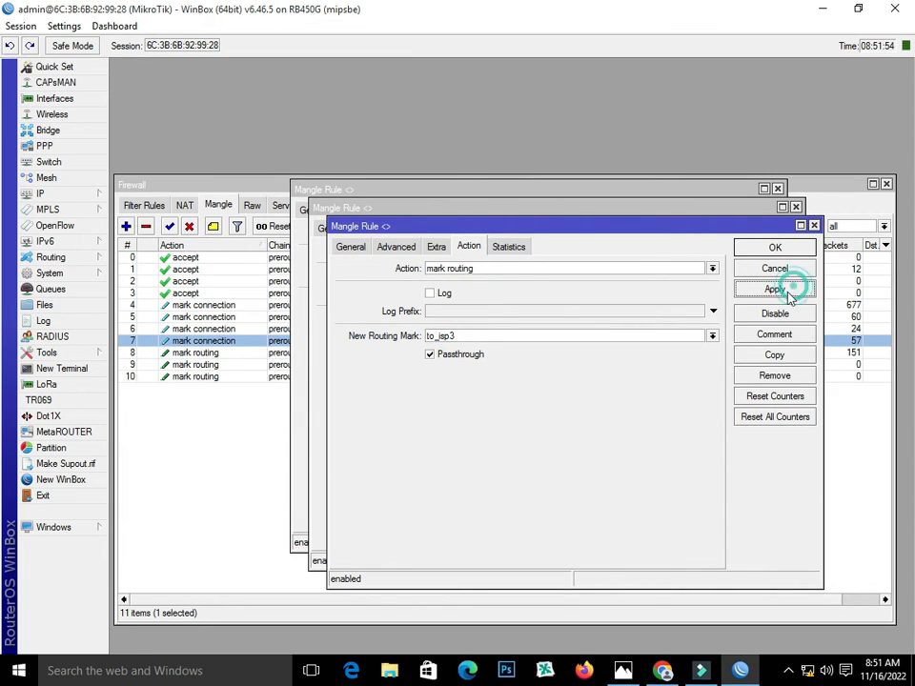
Add the isp4_conn copy with routing mark to_isp4 and close all rule windows
click(774, 353)
click(368, 265)
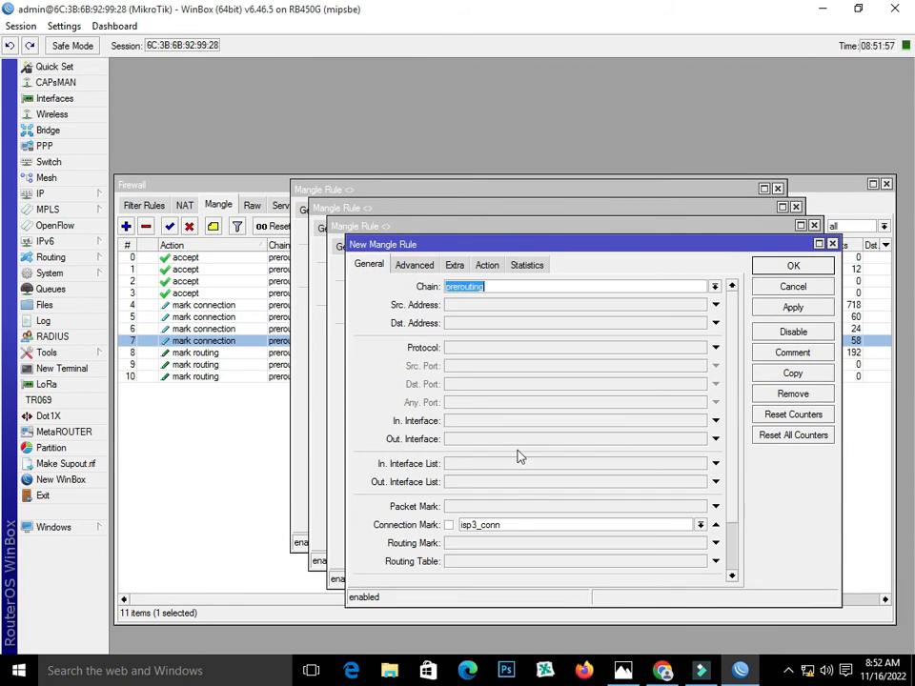
click(701, 525)
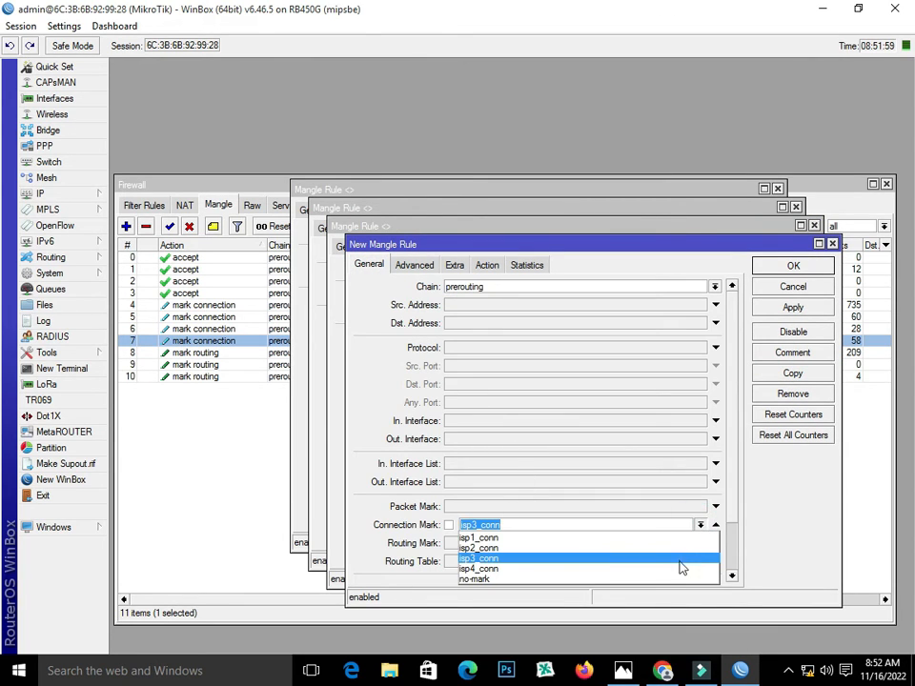
click(680, 564)
click(487, 265)
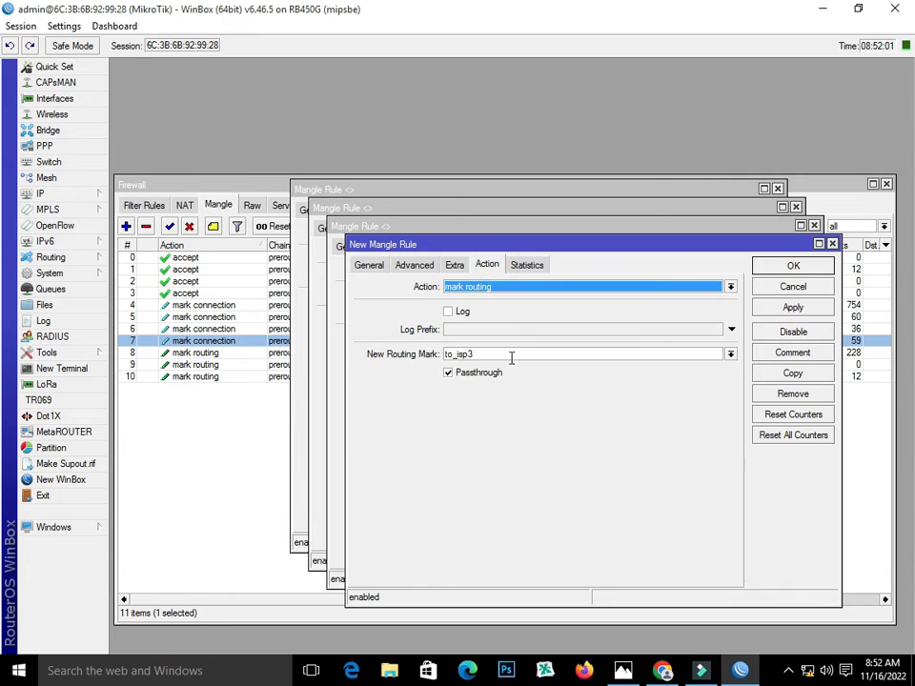
click(499, 355)
key(BackSpace)
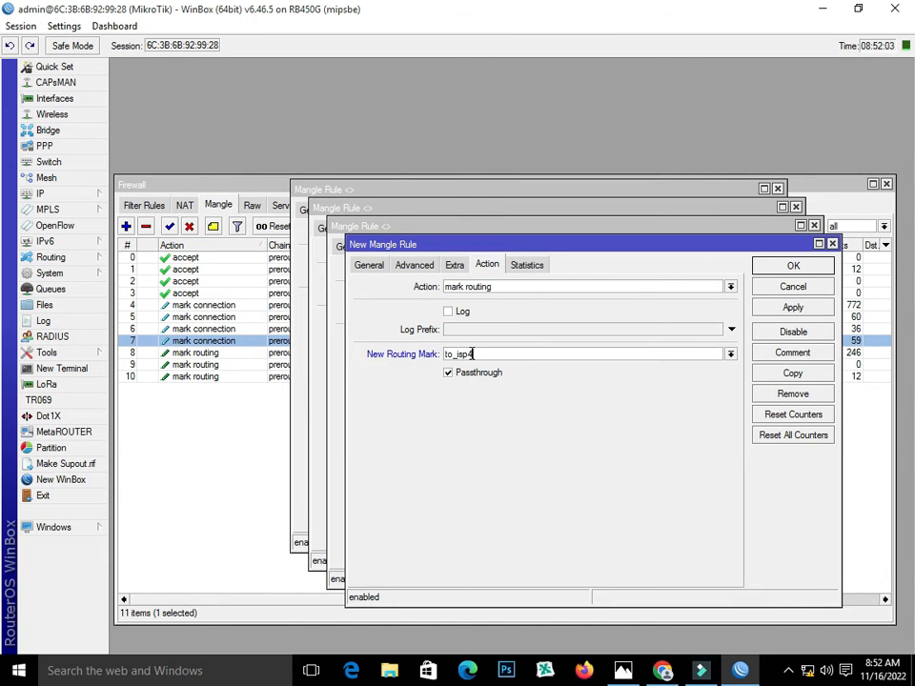
click(768, 308)
click(777, 267)
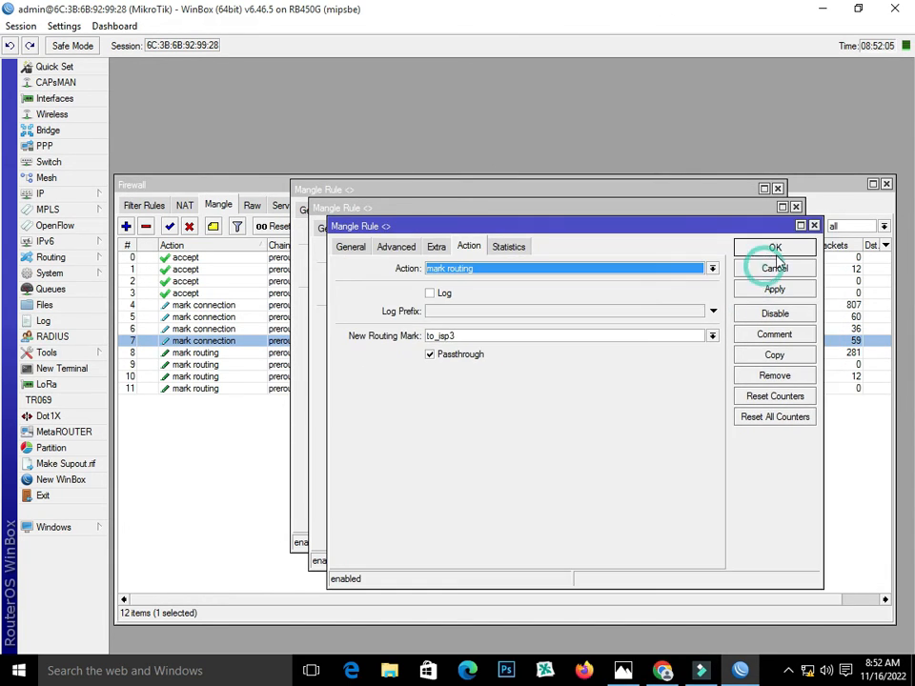
click(776, 247)
click(763, 228)
click(752, 211)
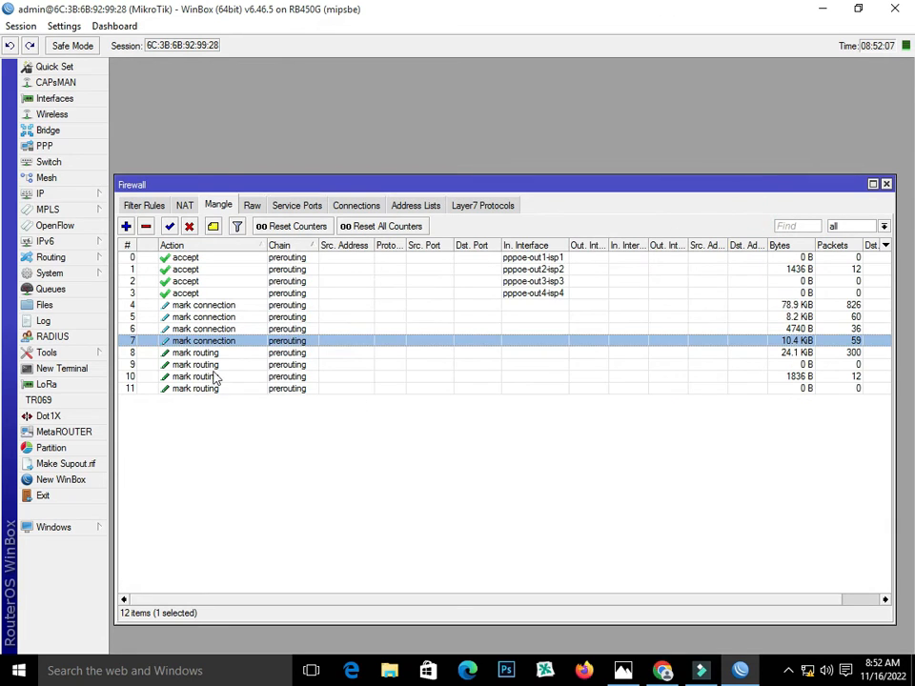
Check the four mark-routing rules in rows 8–11, then view the empty NAT list
click(212, 354)
click(213, 365)
click(214, 378)
click(212, 389)
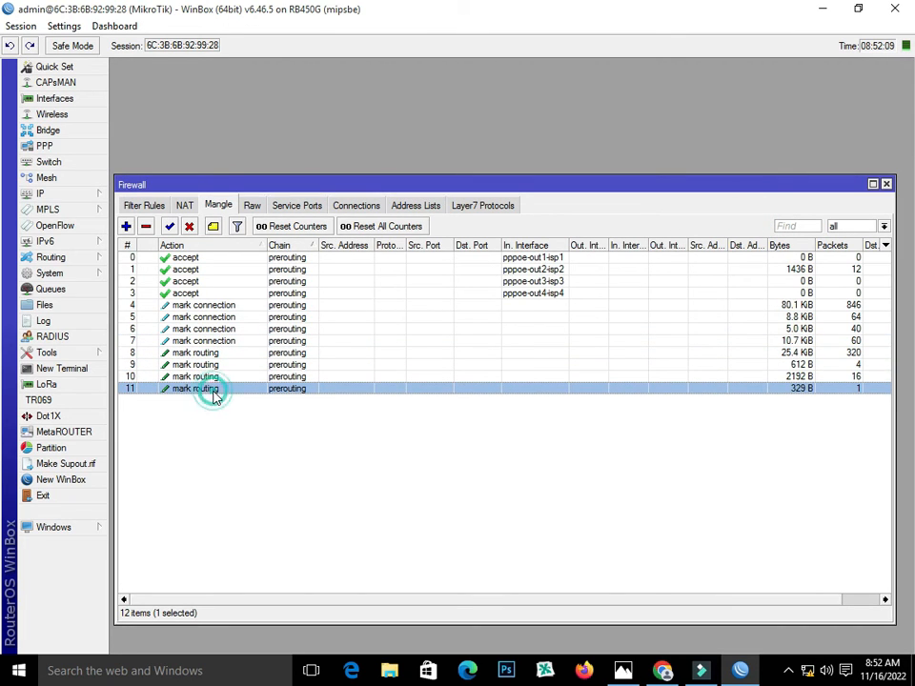
click(185, 205)
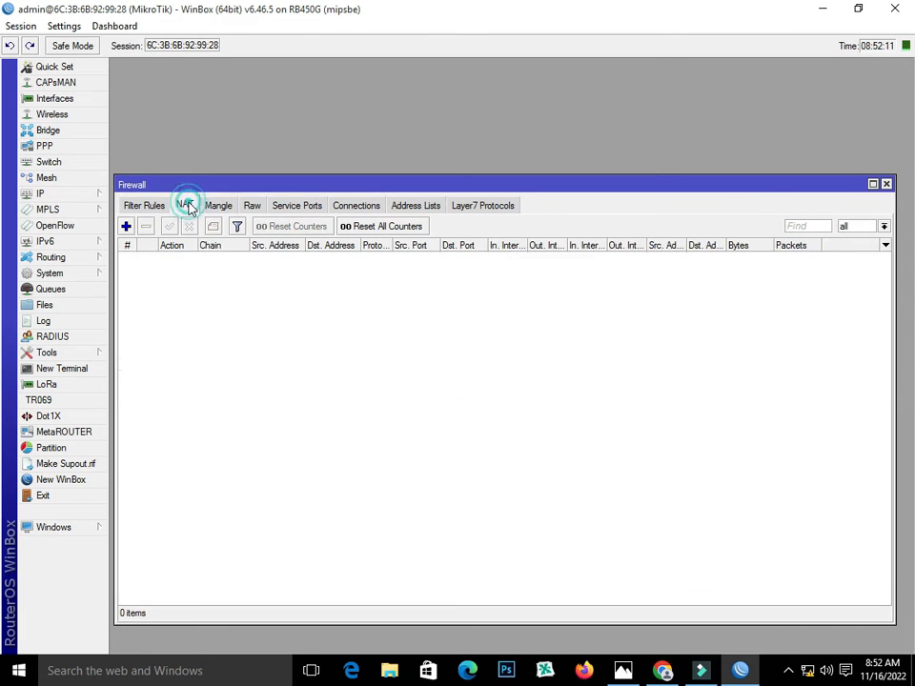
Add a srcnat masquerade NAT rule with Out. Interface pppoe-out1-isp1
click(126, 227)
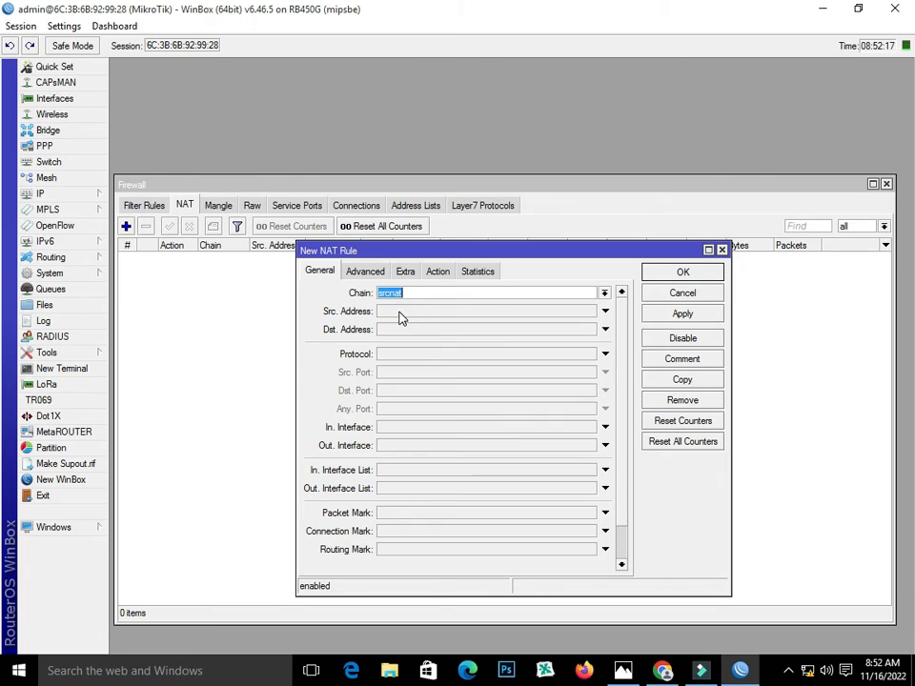
click(400, 448)
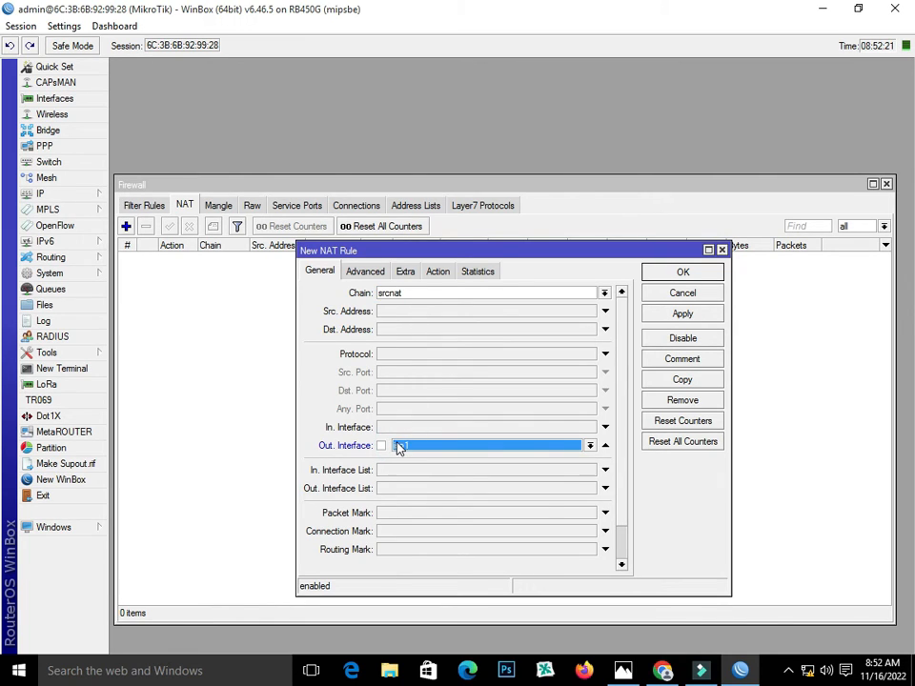
click(590, 446)
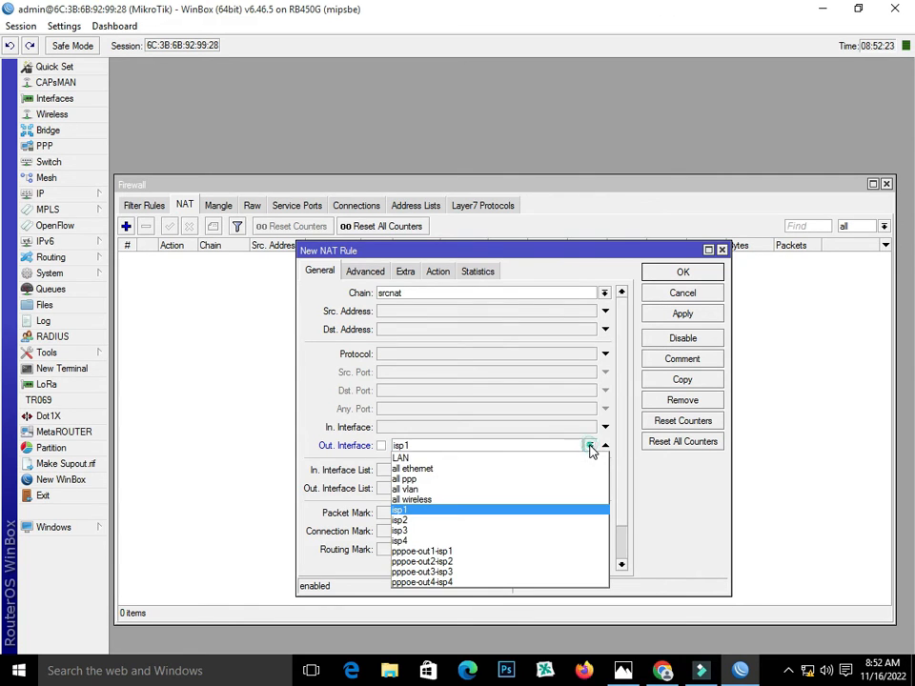
click(551, 554)
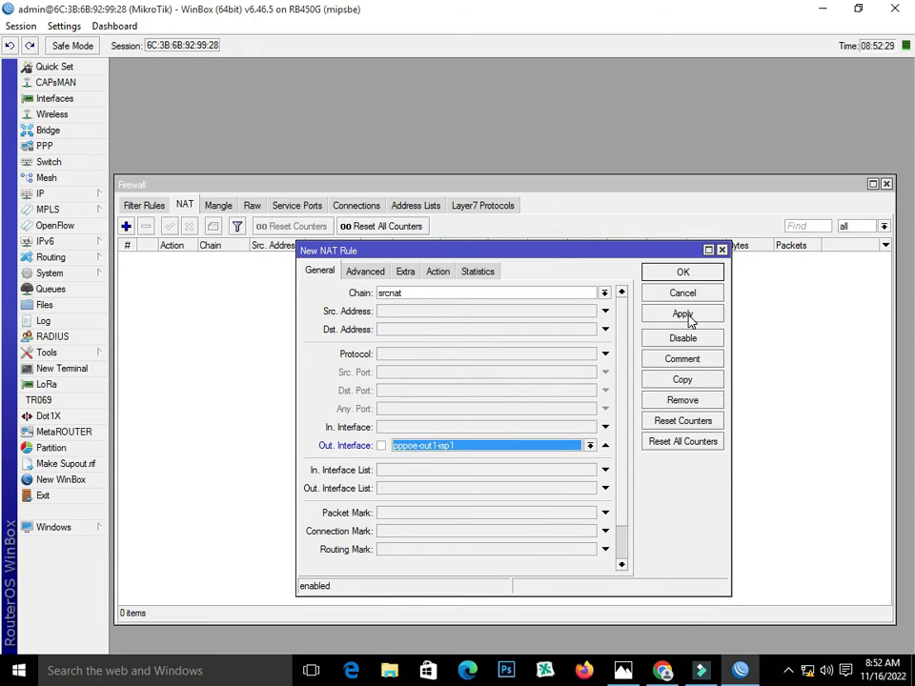
click(437, 271)
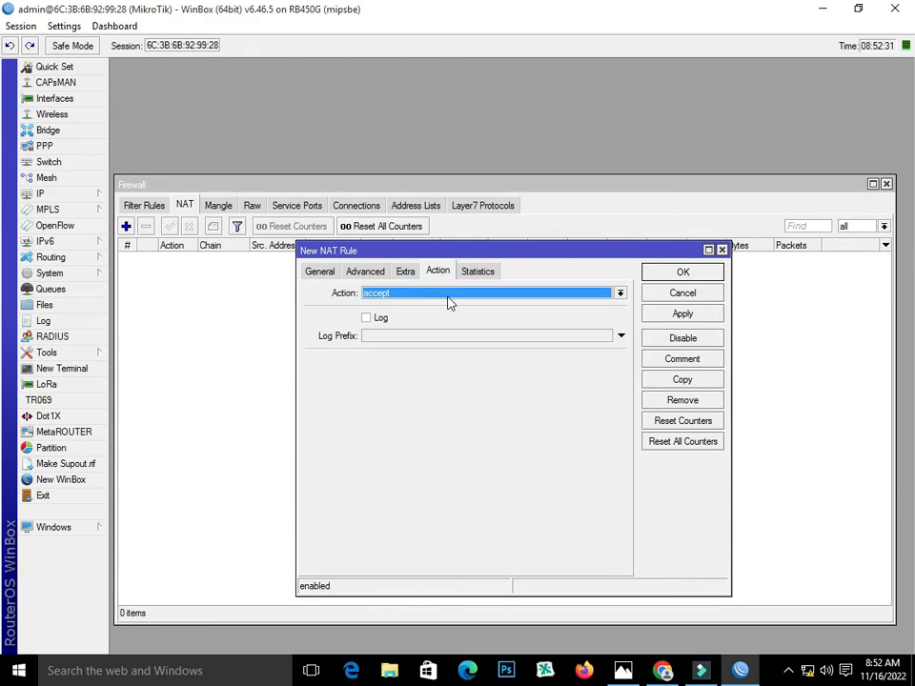
click(448, 295)
click(455, 368)
click(678, 314)
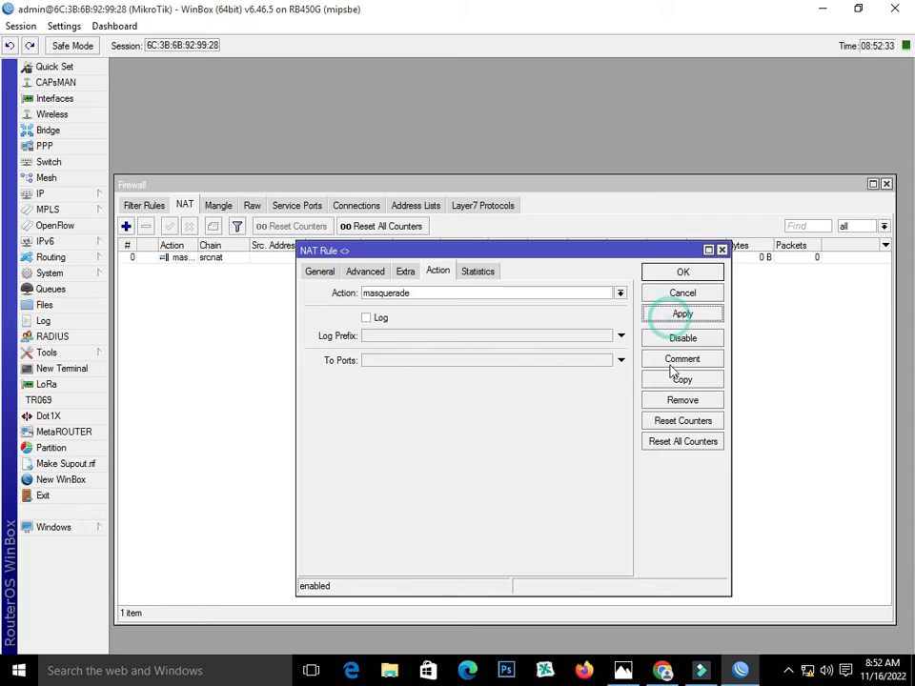
Copy it into masquerade rules for pppoe-out2-isp2 and pppoe-out3-isp3
click(672, 379)
click(607, 465)
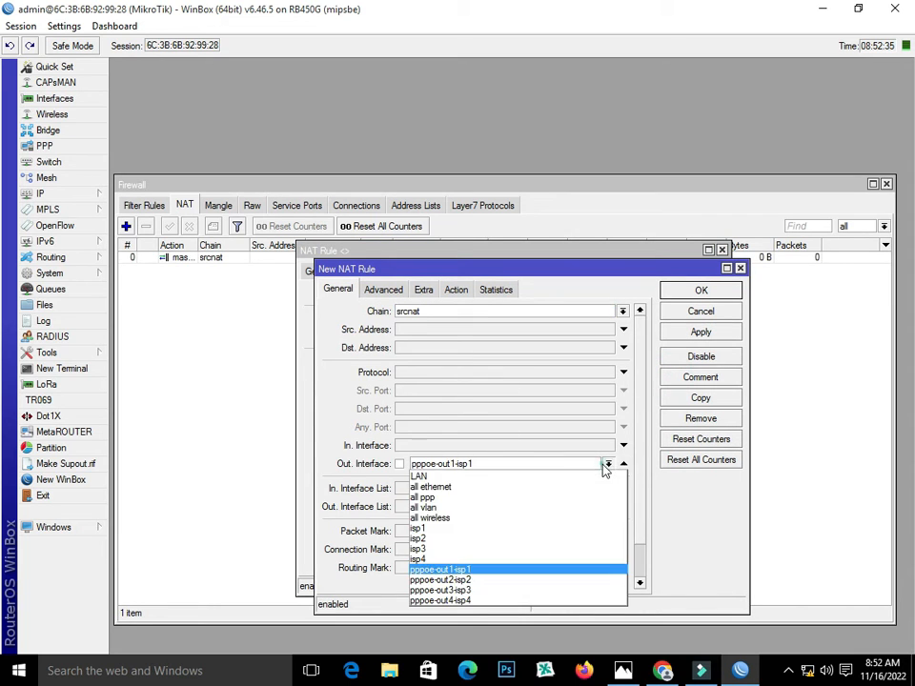
click(561, 598)
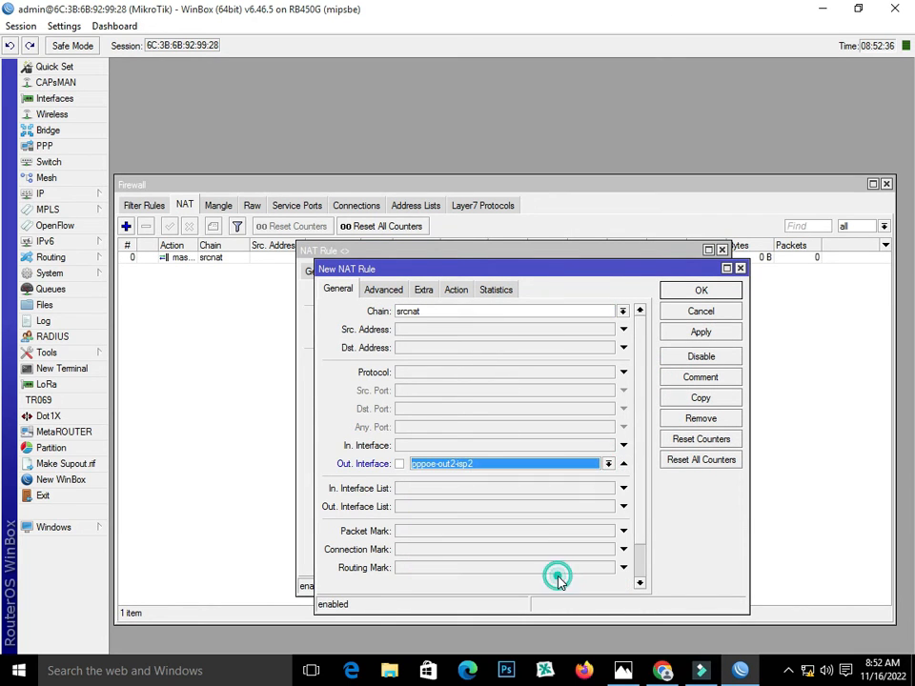
click(458, 291)
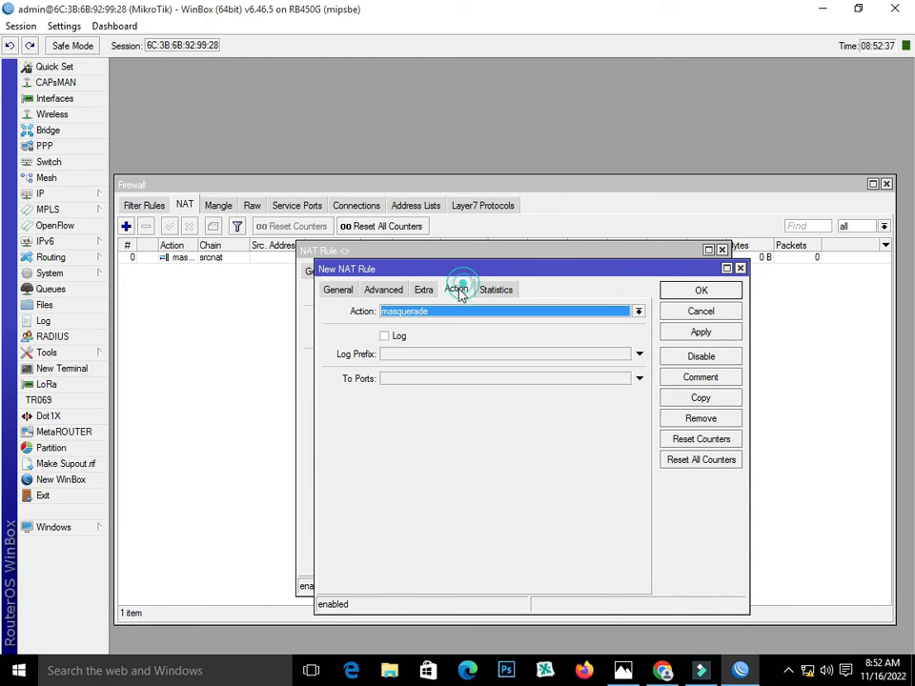
click(701, 332)
click(701, 397)
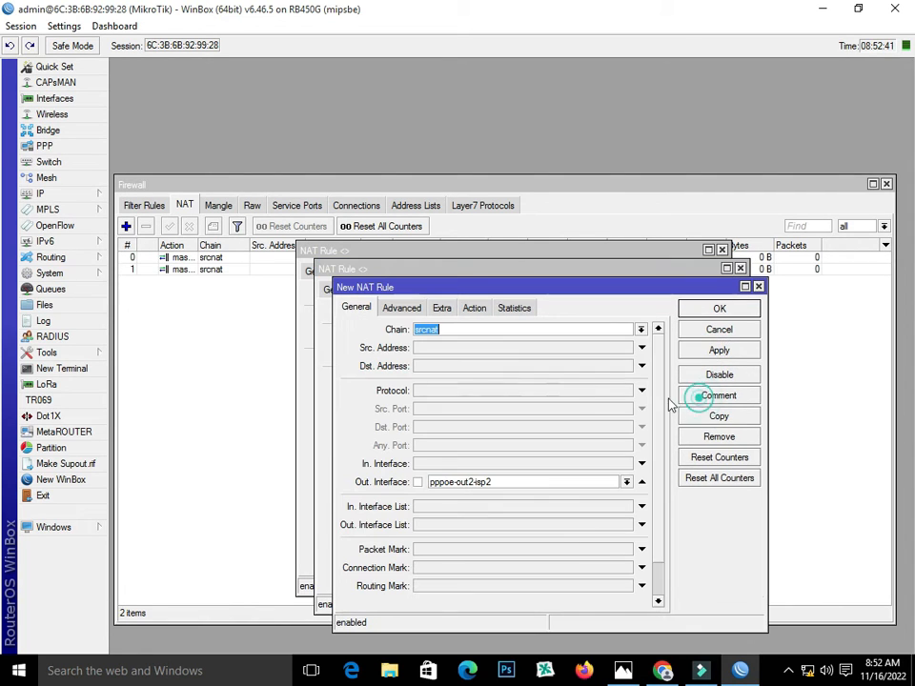
click(626, 481)
click(604, 607)
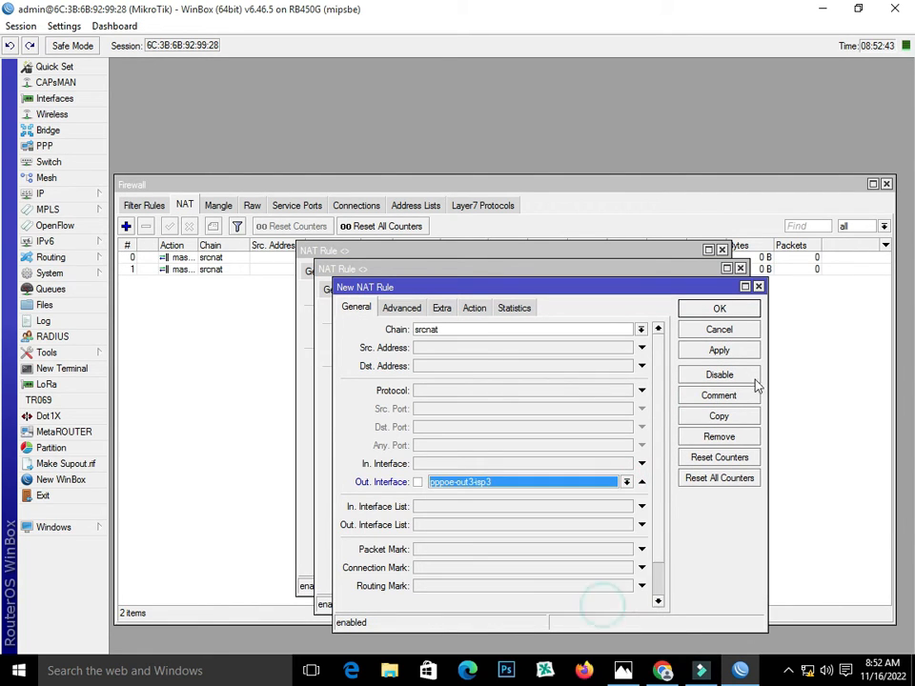
click(736, 351)
Copy once more for pppoe-out4-isp4, then close all the NAT Rule dialogs
click(719, 417)
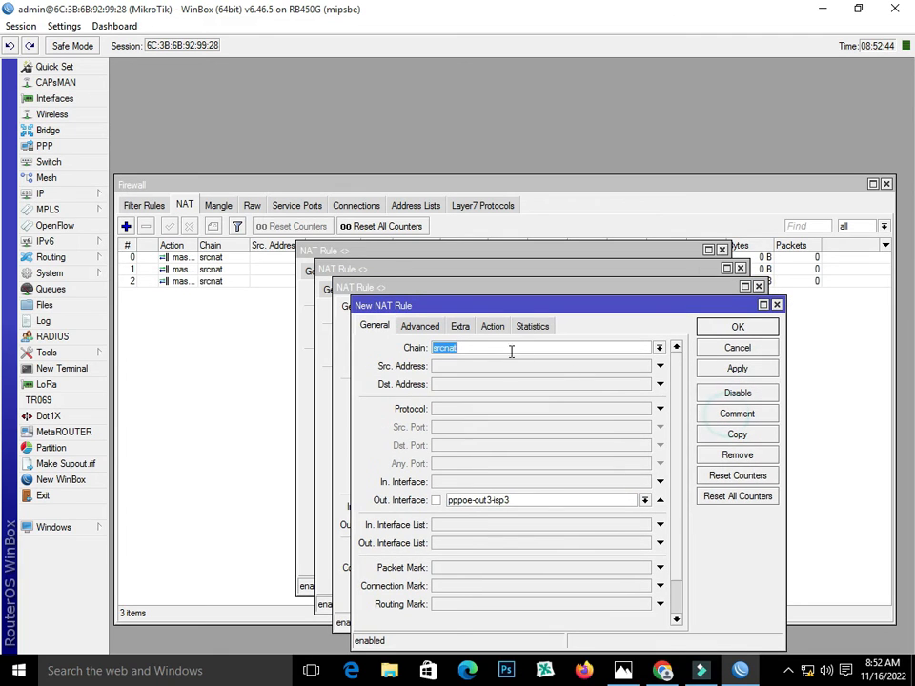
click(645, 502)
click(612, 636)
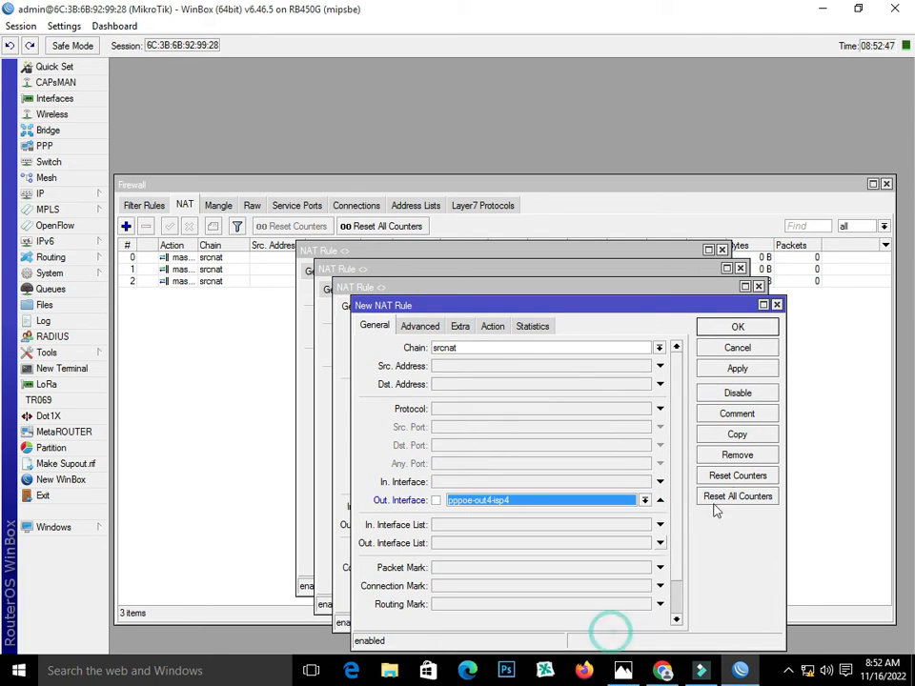
click(737, 368)
click(733, 329)
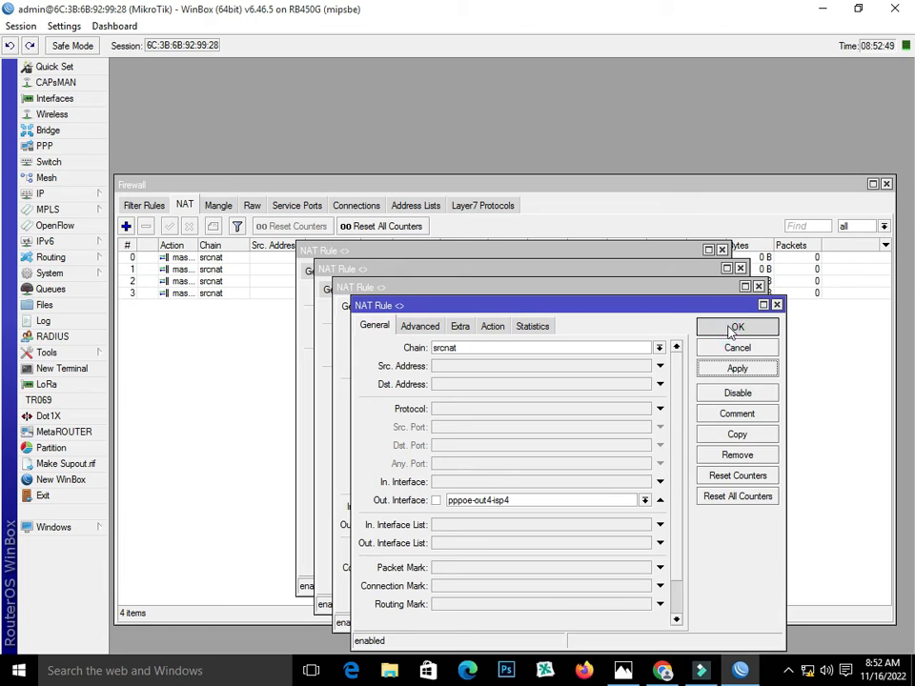
click(719, 308)
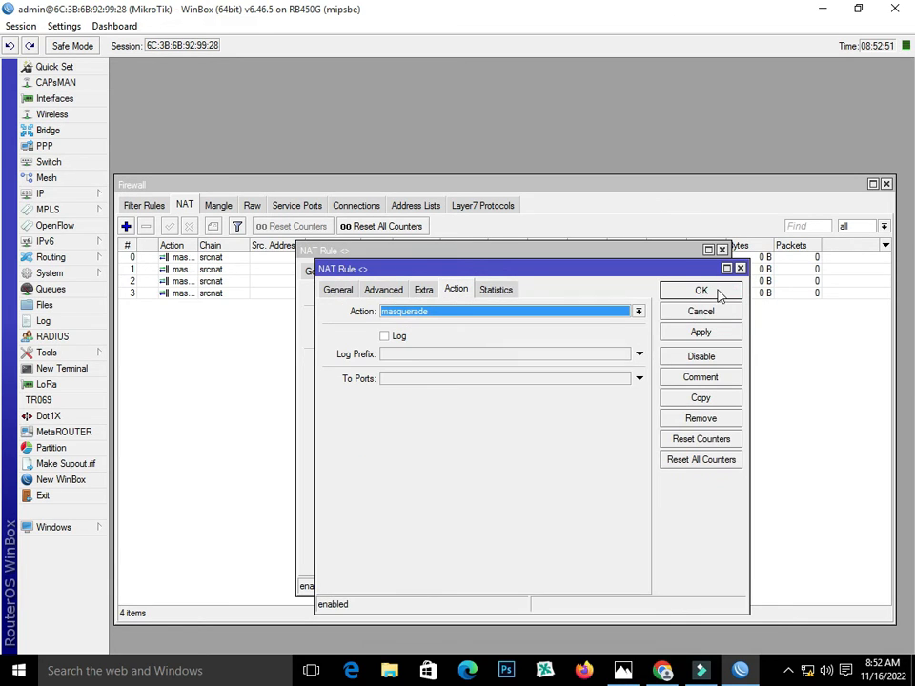
click(715, 291)
click(690, 269)
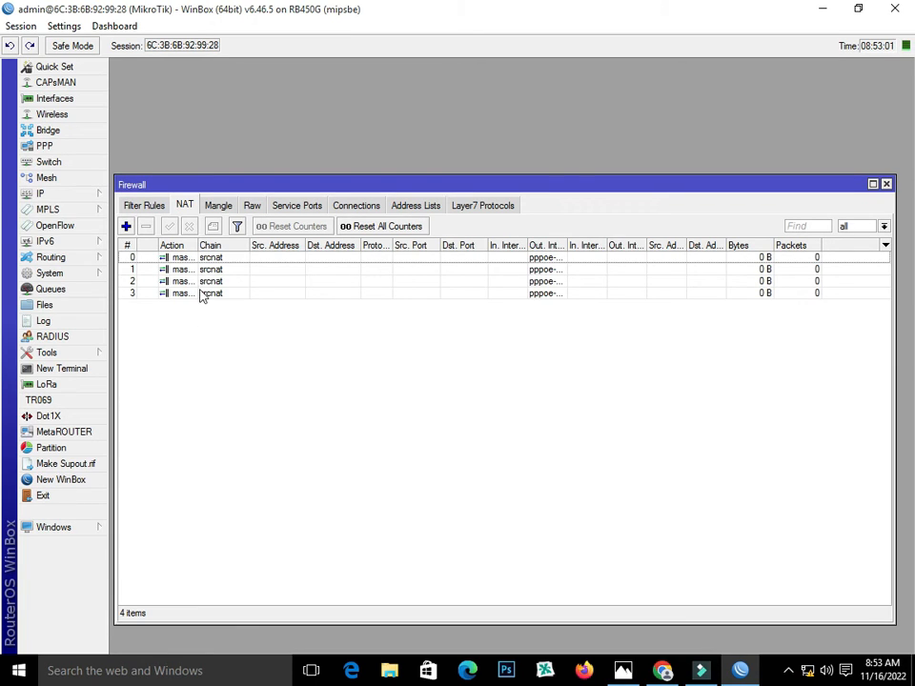
click(74, 195)
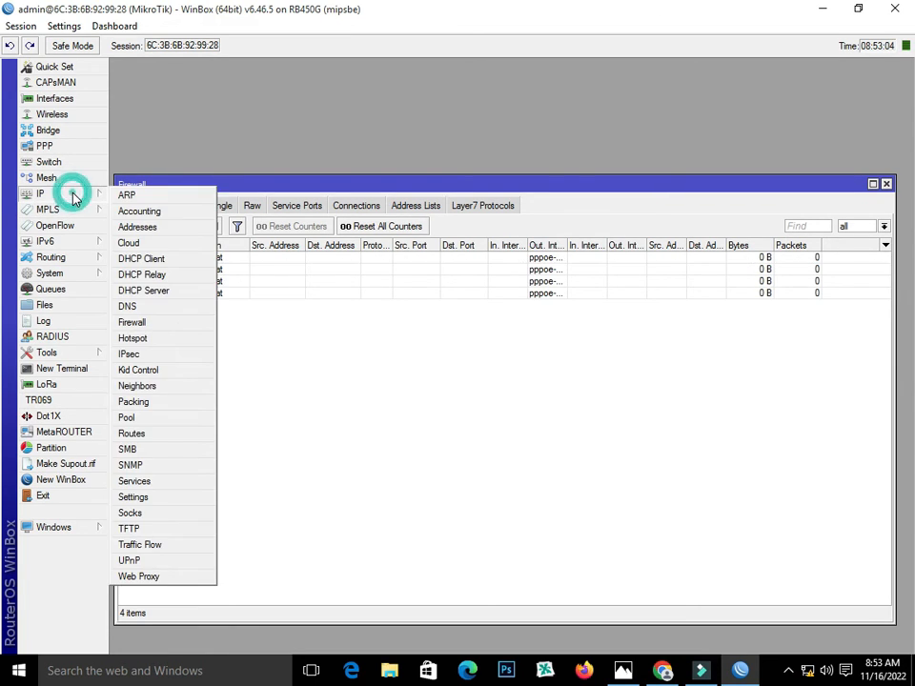
Create a new IP pool named PppOE with addresses 15.15.15.2-15.15.15.254
click(153, 418)
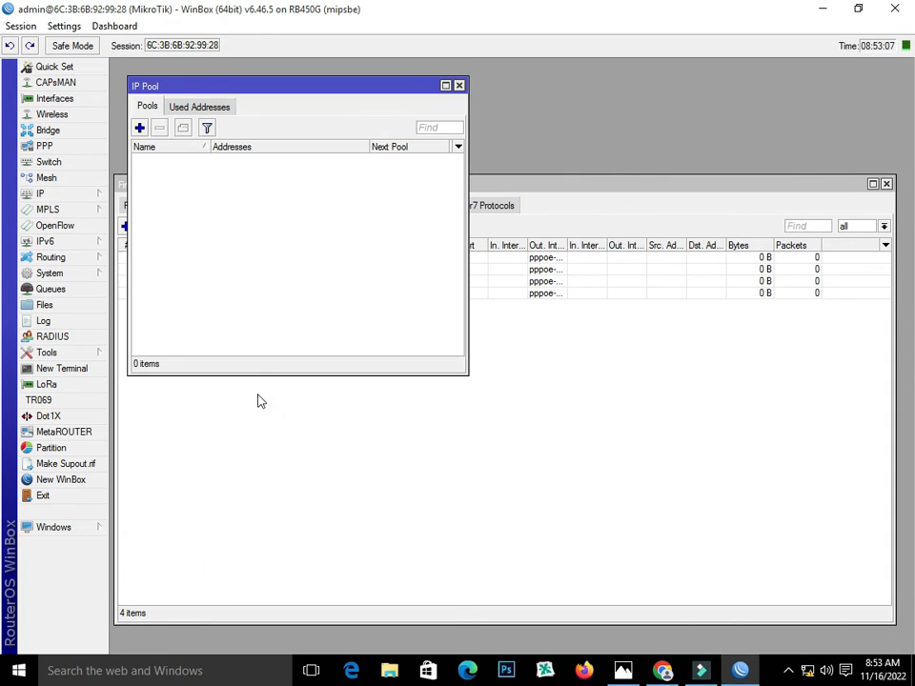
click(139, 127)
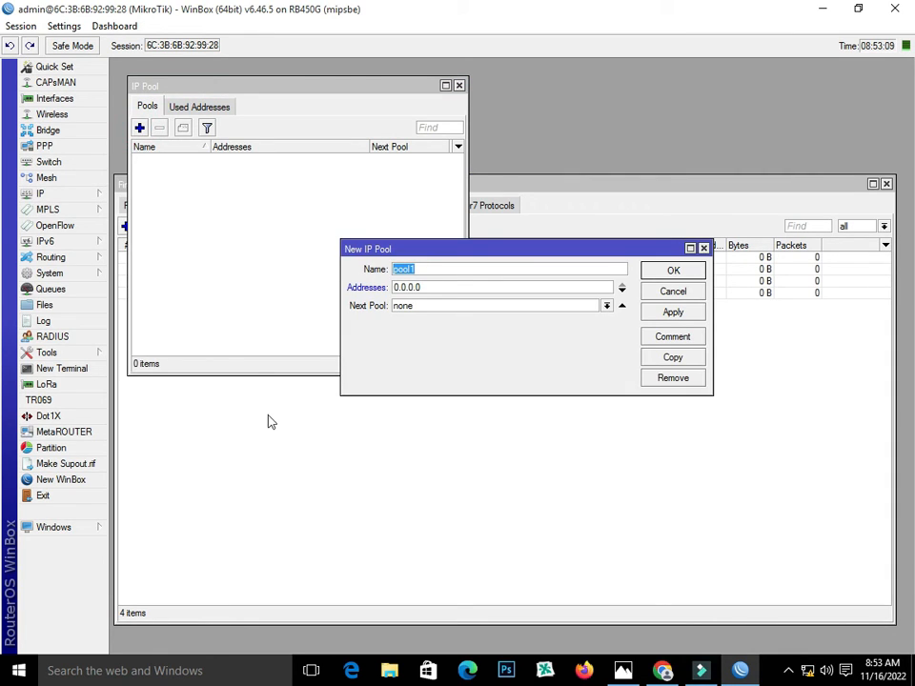
text(PppOE)
double_click(398, 286)
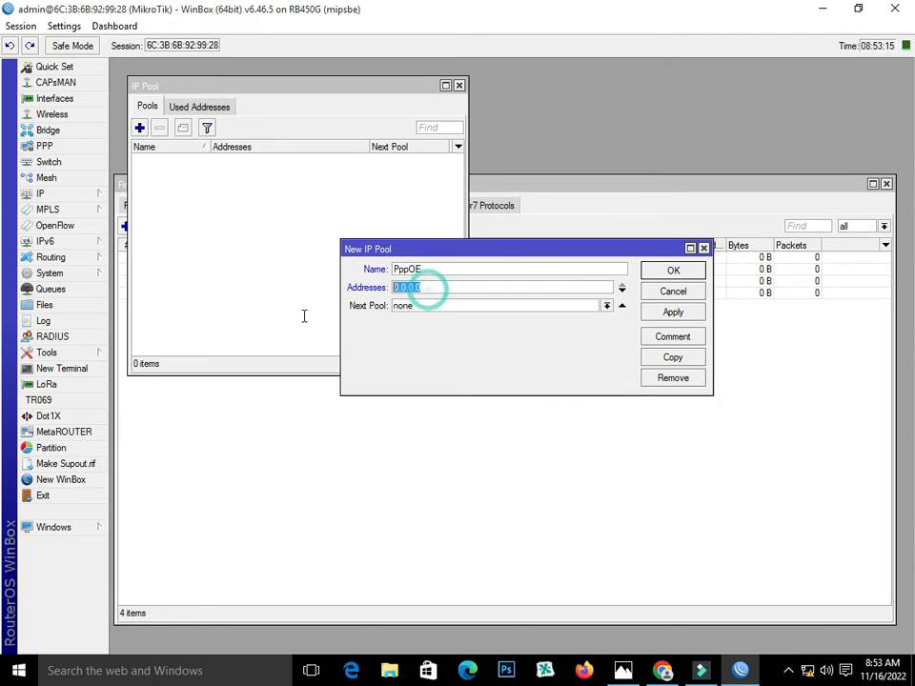
text(15.)
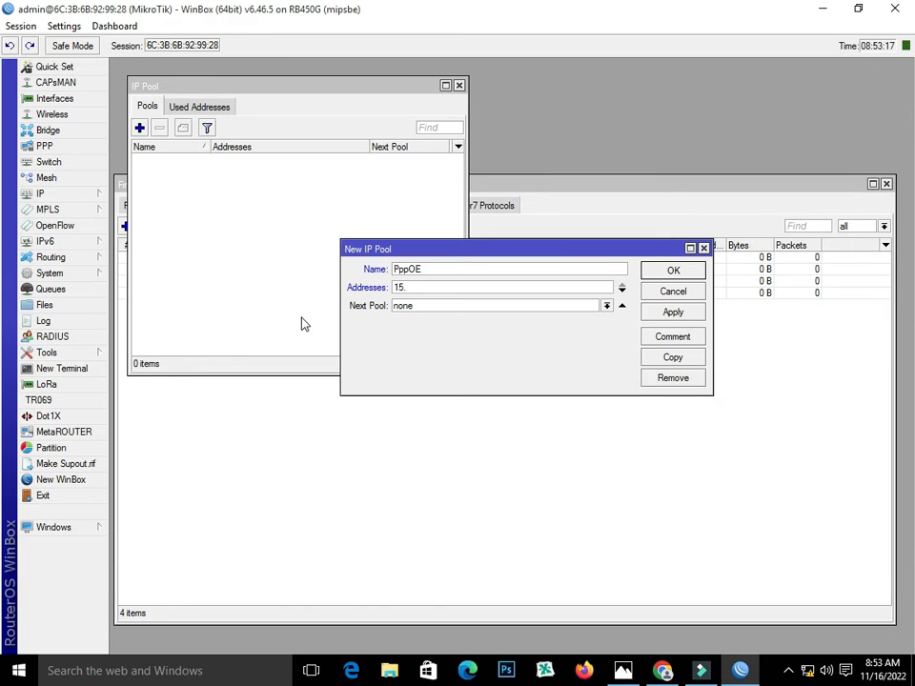
text(15.15.2-15.15.15.254)
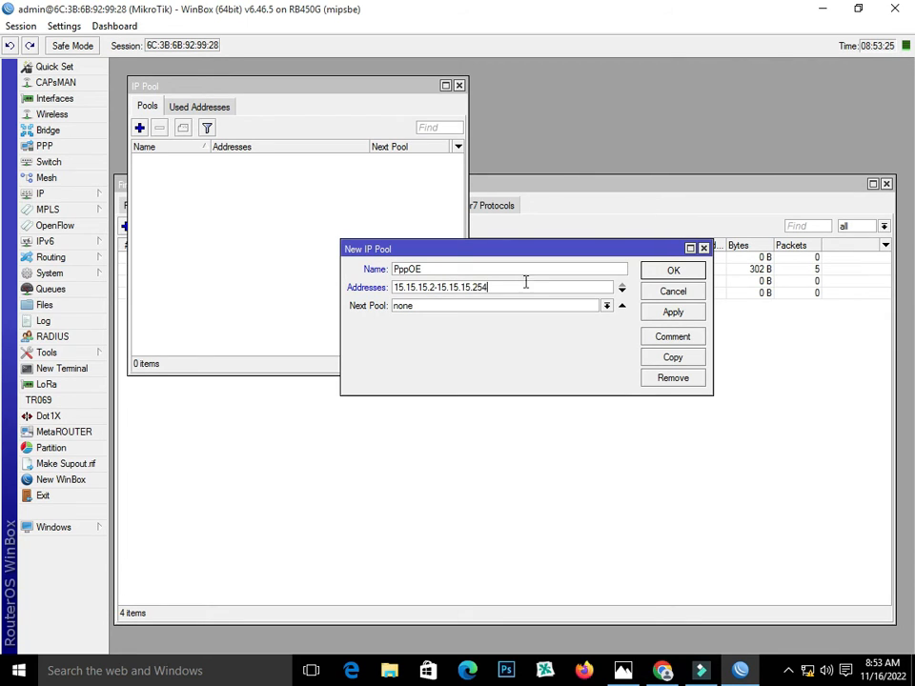
Copy the pool's start address, save the PppOE pool, and return to the Firewall window
drag(393, 287, 412, 288)
right_click(433, 289)
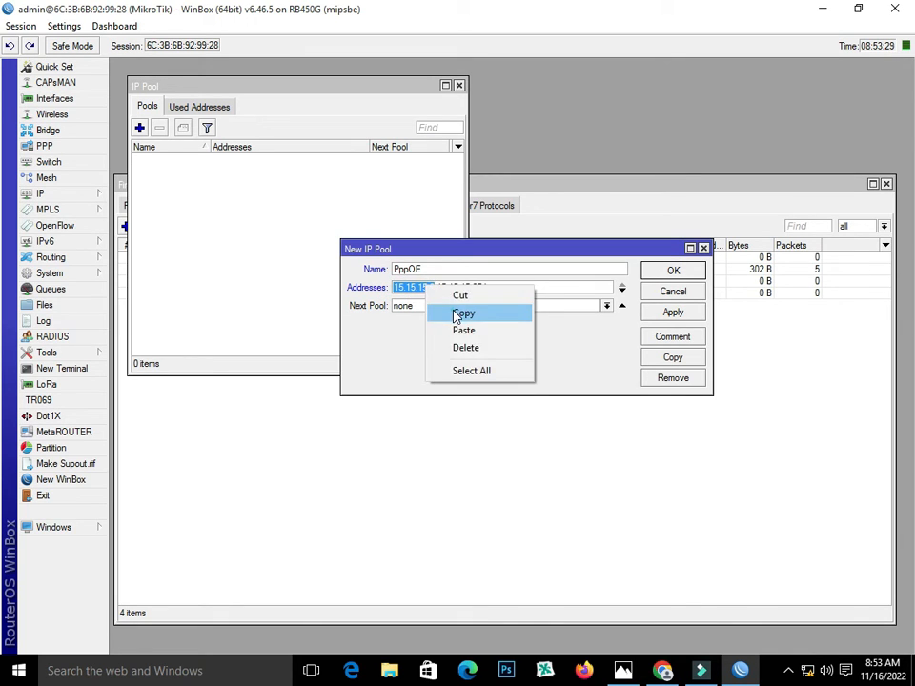
click(461, 312)
click(655, 312)
click(656, 270)
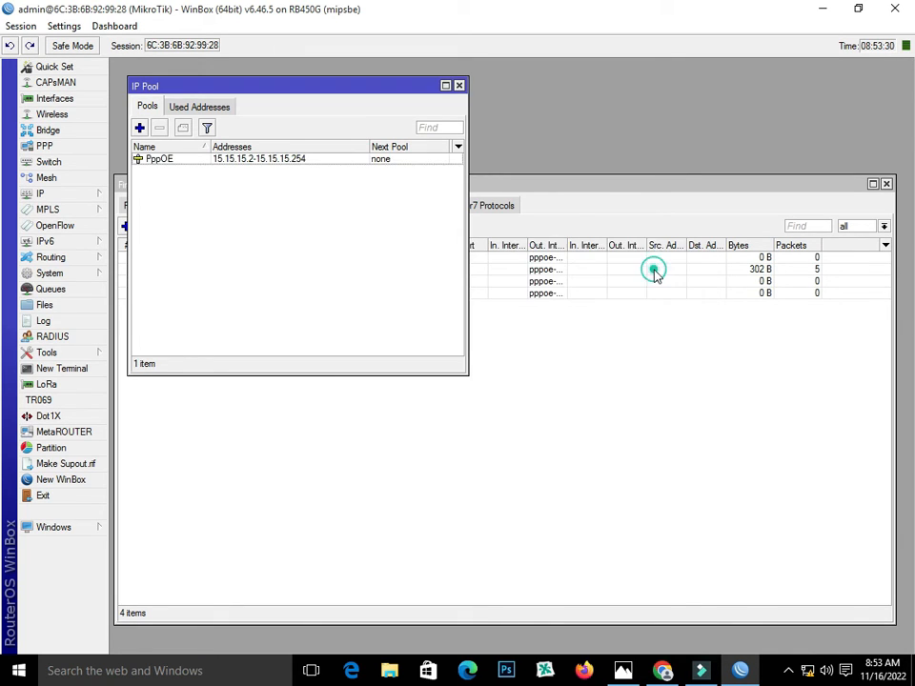
click(632, 183)
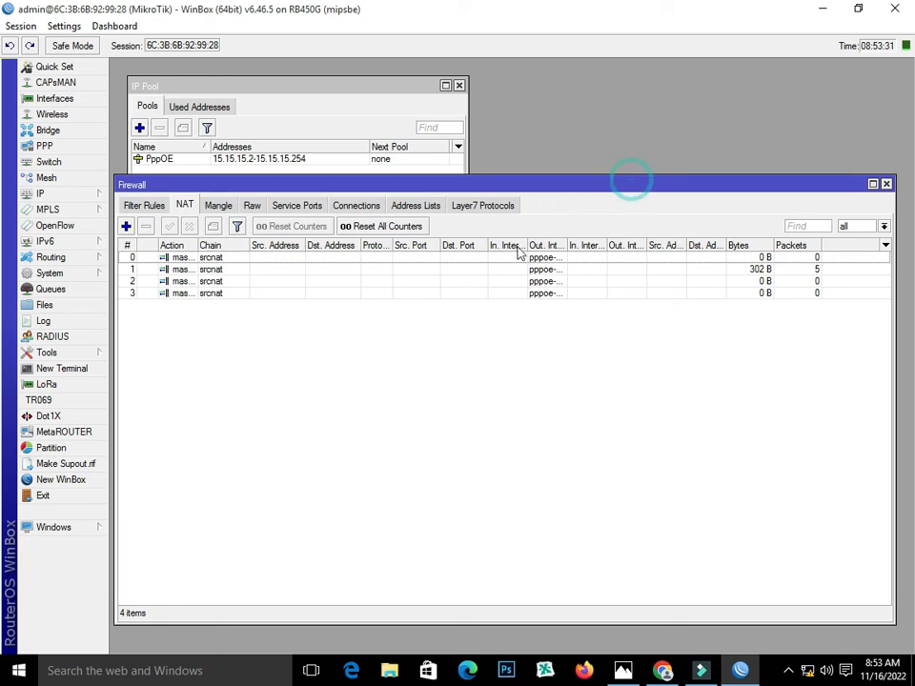
Replace NAT rule 3's Out. Interface with Src. Address 15.15.15.0/24, then close Firewall
double_click(181, 295)
click(318, 270)
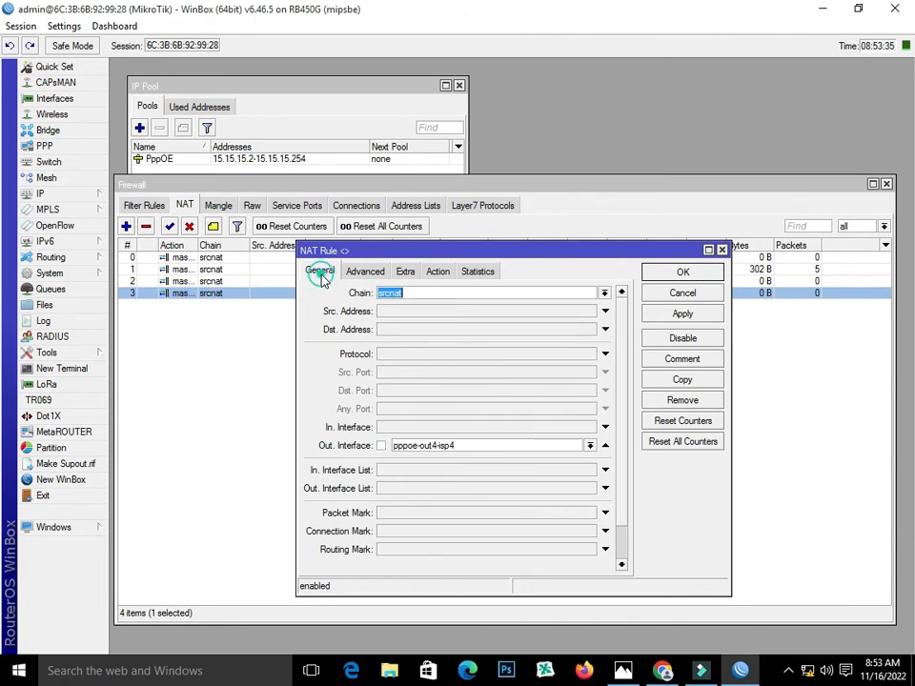
click(606, 446)
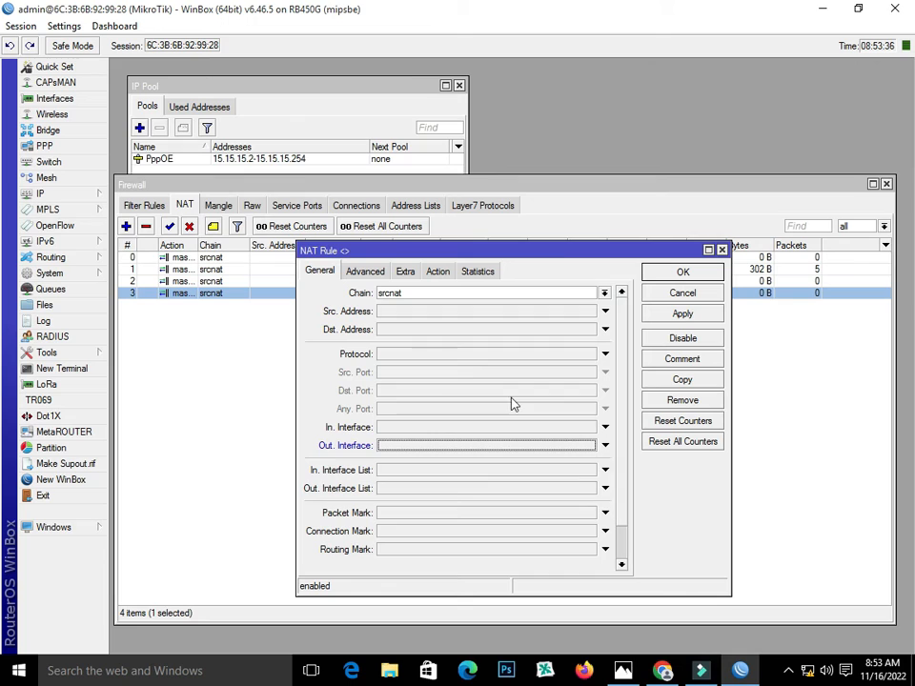
click(403, 313)
right_click(409, 316)
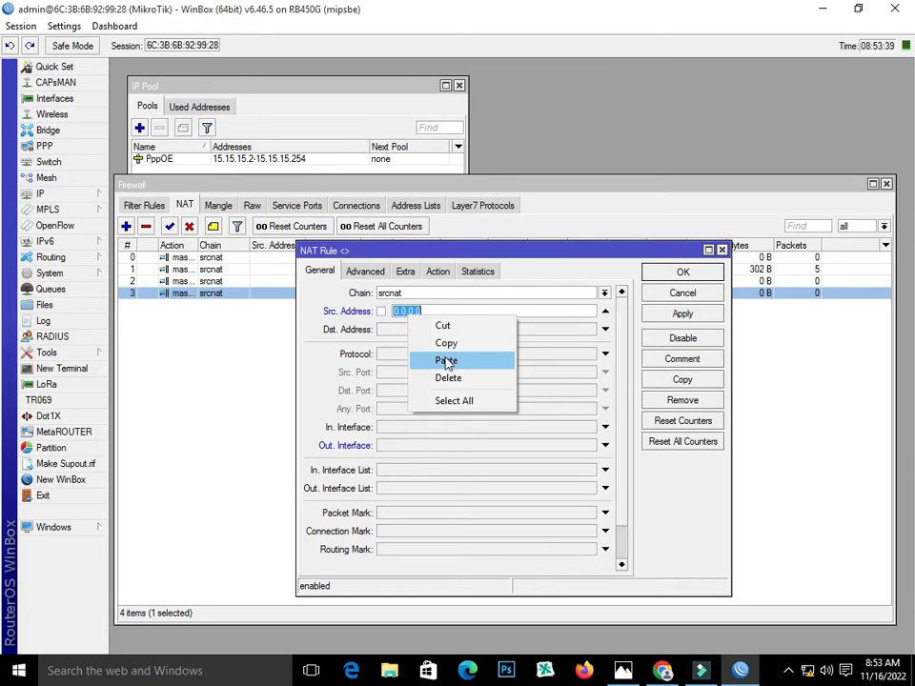
click(449, 358)
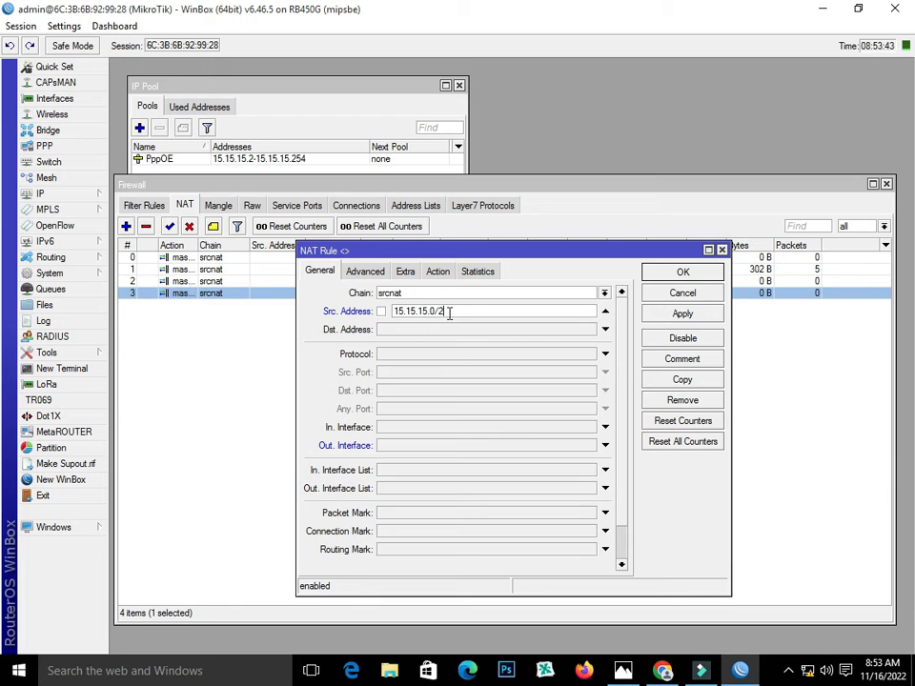
click(690, 315)
click(682, 274)
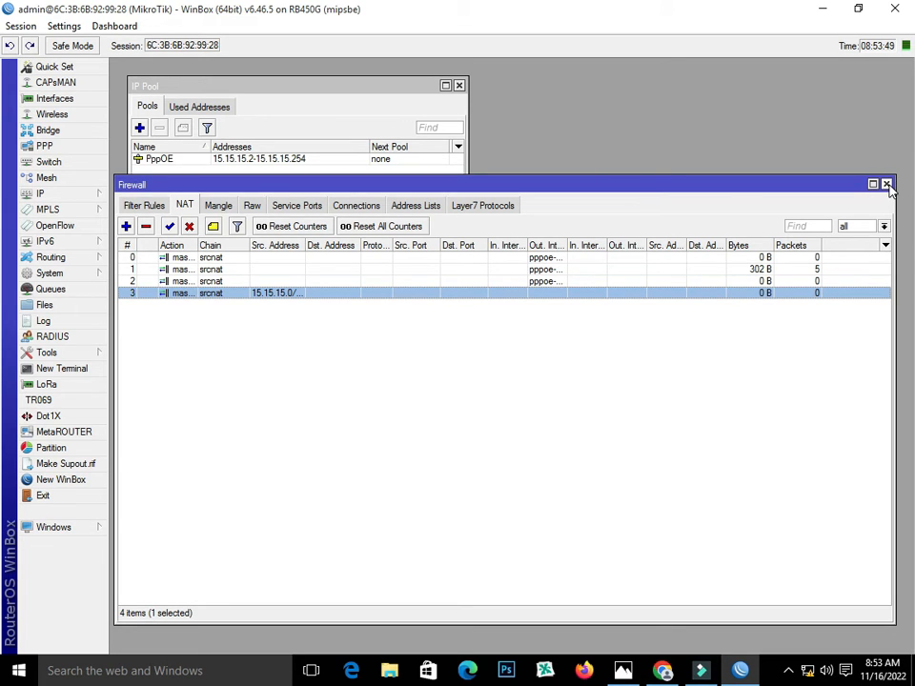
click(886, 184)
drag(289, 86, 273, 70)
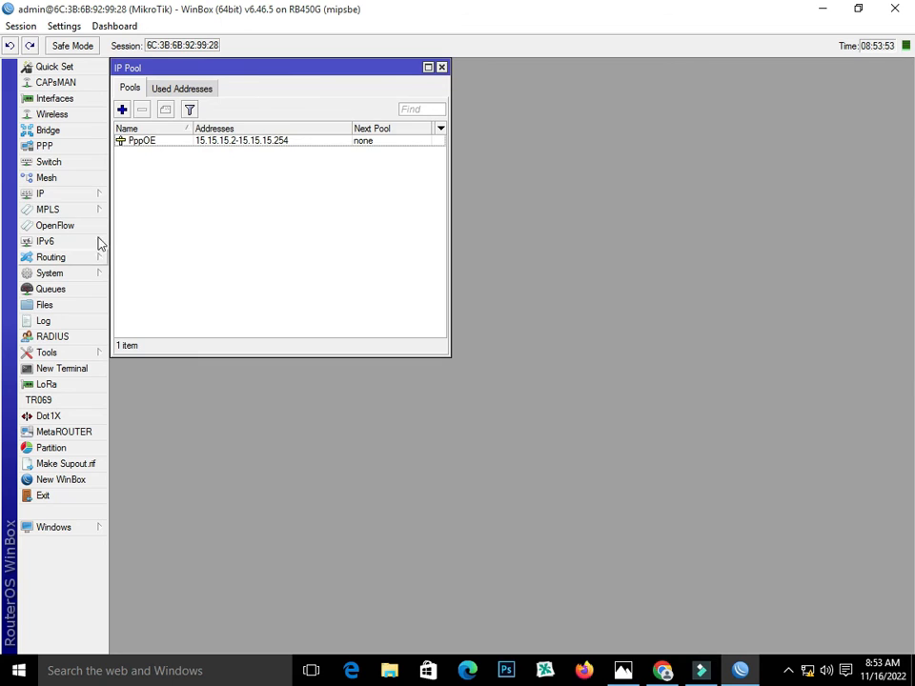
Add route 0.0.0.0/0 via gateway pppoe-out1-isp1 with routing mark to_isp1
click(69, 146)
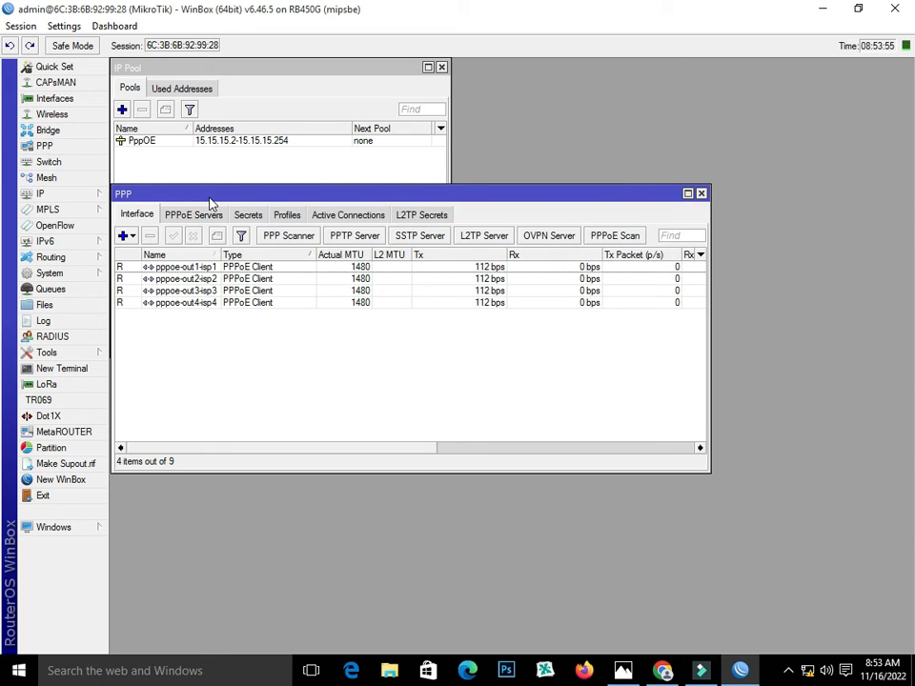
click(58, 194)
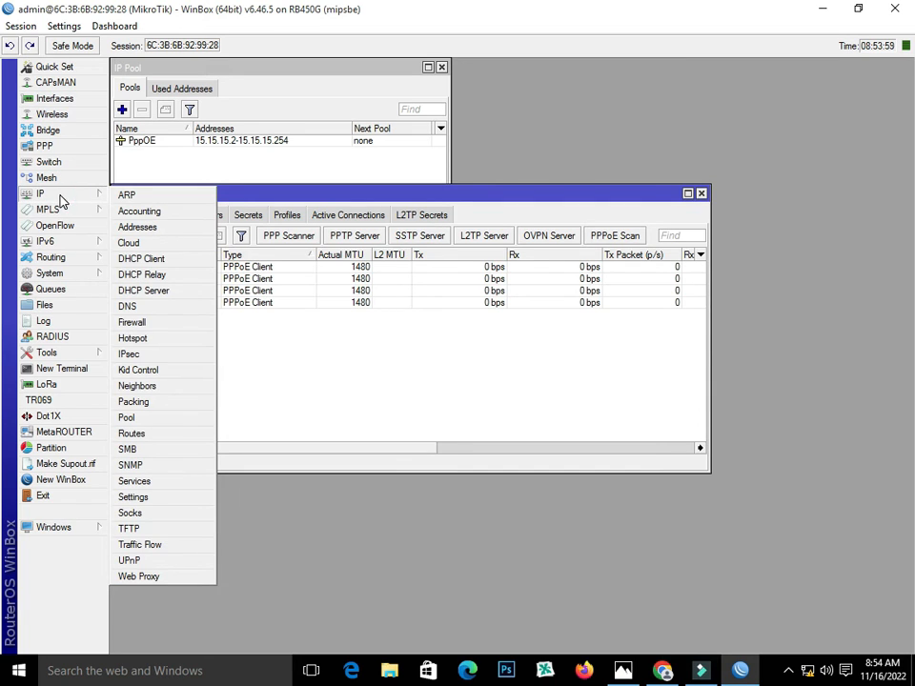
click(143, 434)
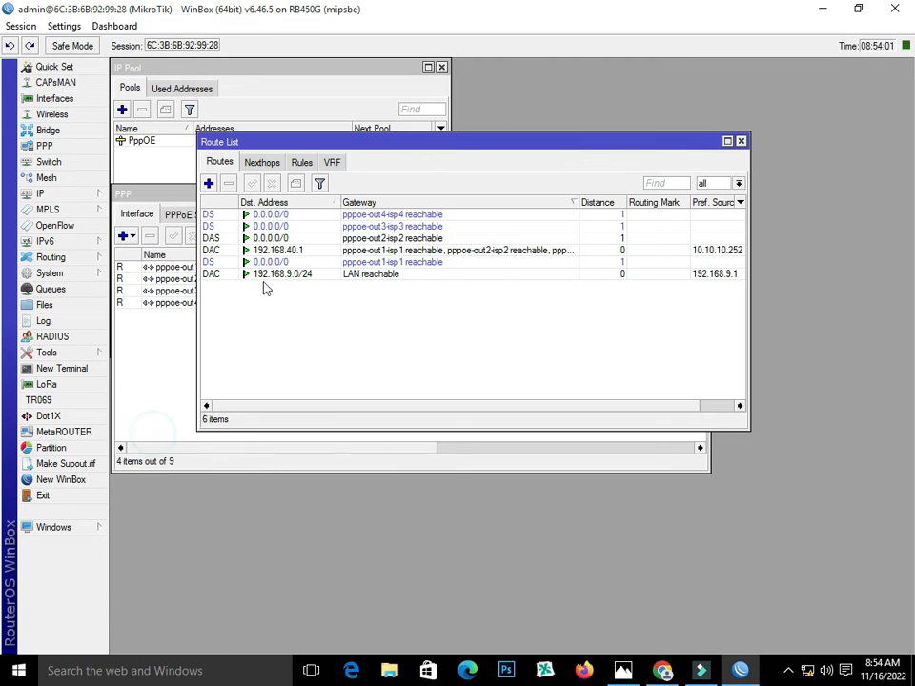
click(208, 183)
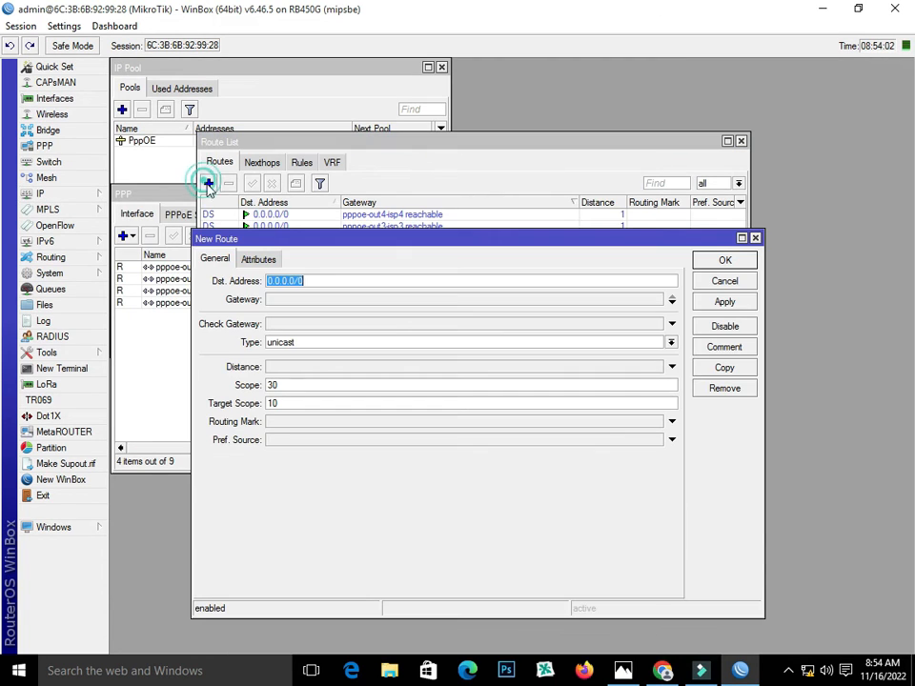
click(214, 259)
click(361, 301)
click(419, 300)
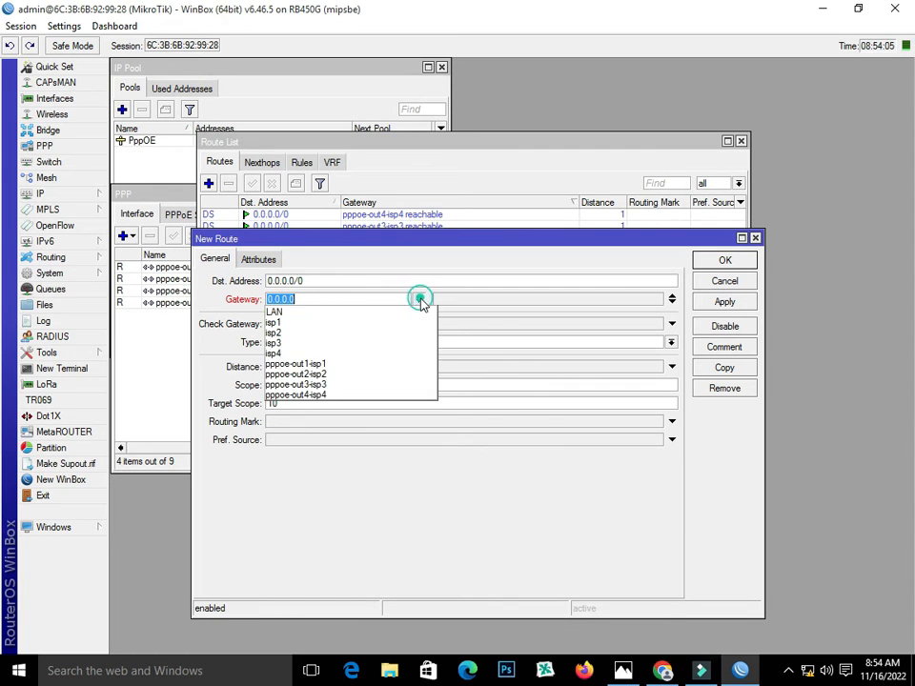
click(402, 364)
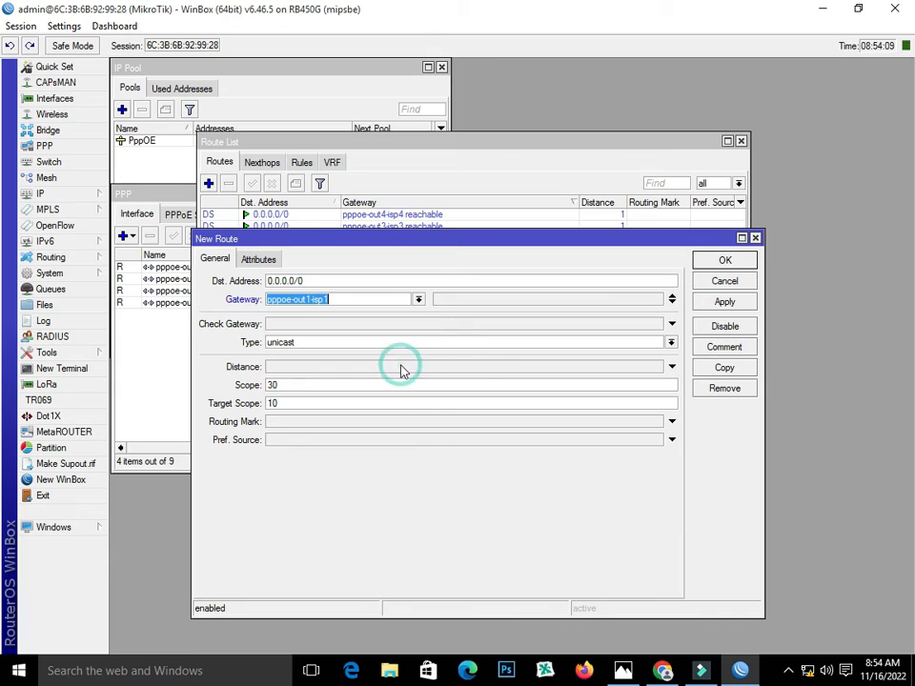
click(301, 421)
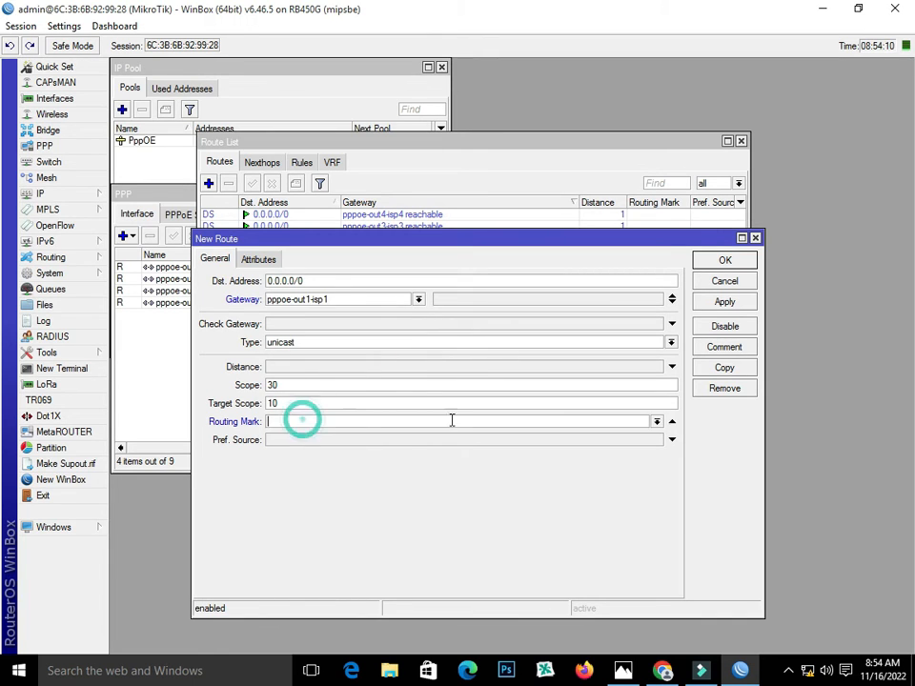
click(656, 421)
click(640, 444)
click(723, 303)
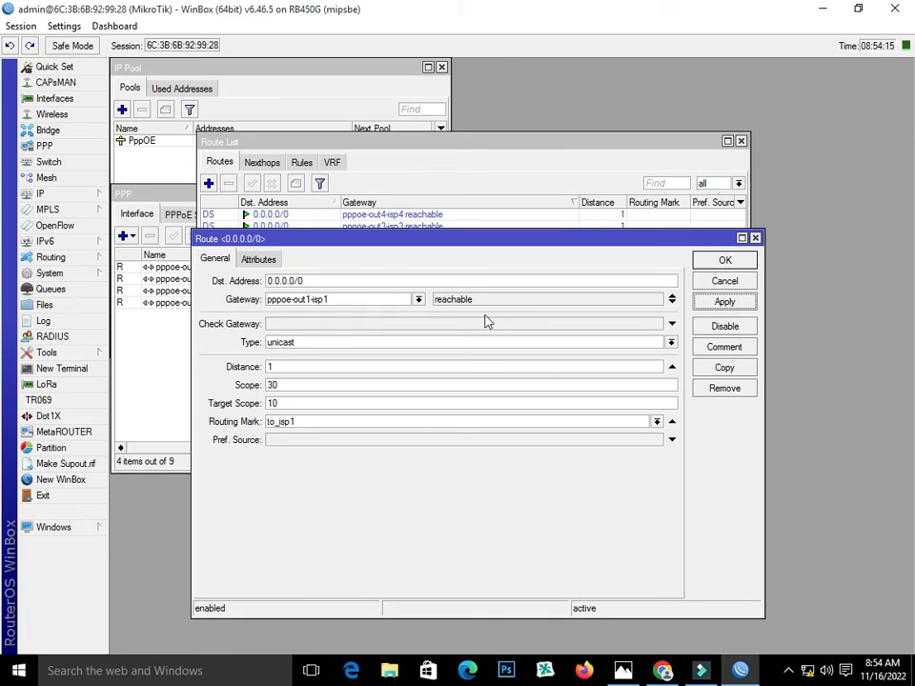
Copy the isp1 route into a 0.0.0.0/0 route via pppoe-out2-isp2 with routing mark to_isp2
click(724, 367)
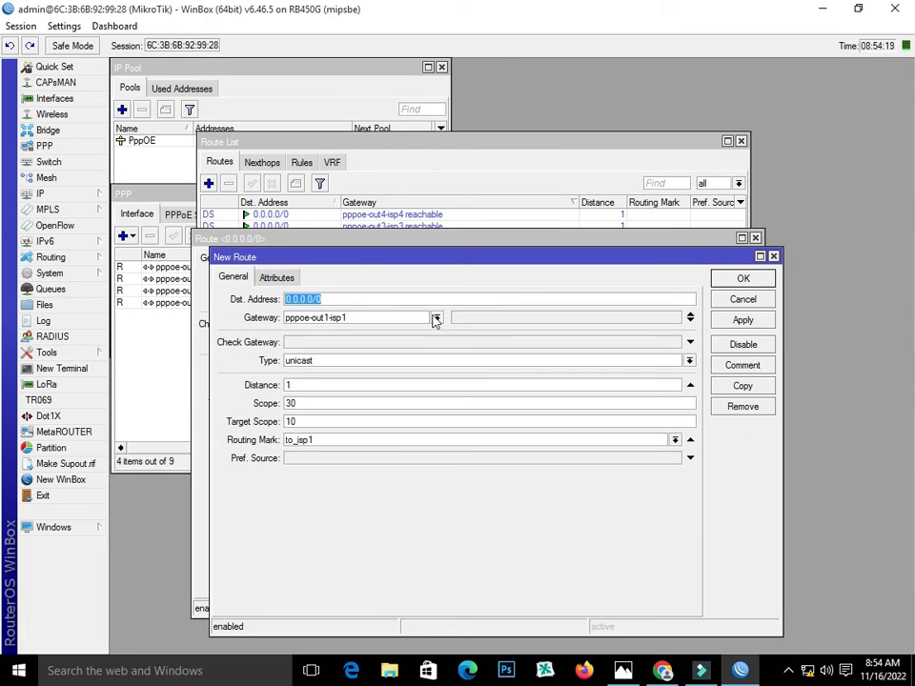
click(436, 319)
click(418, 392)
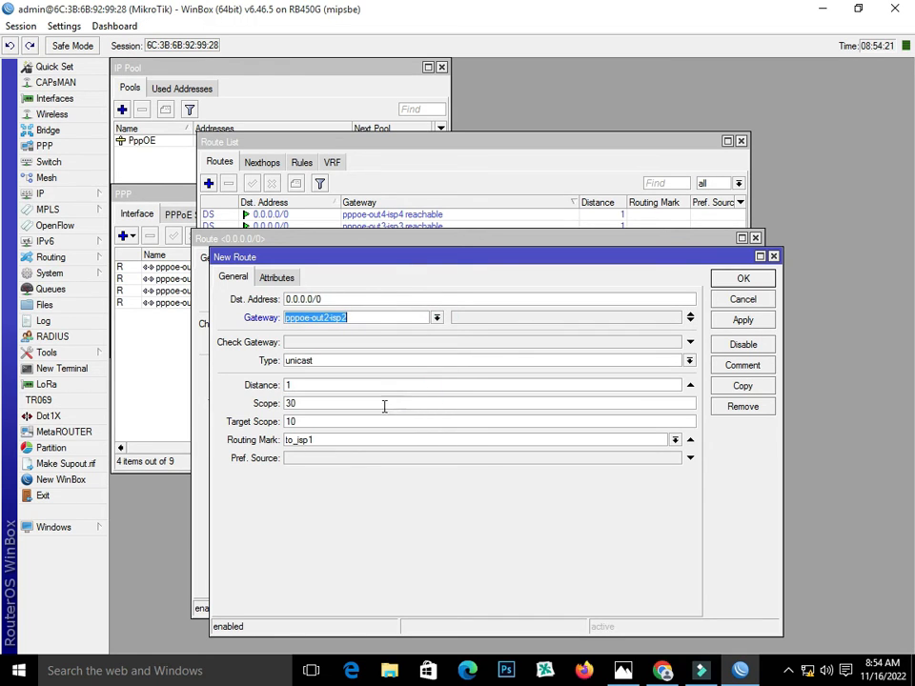
click(675, 441)
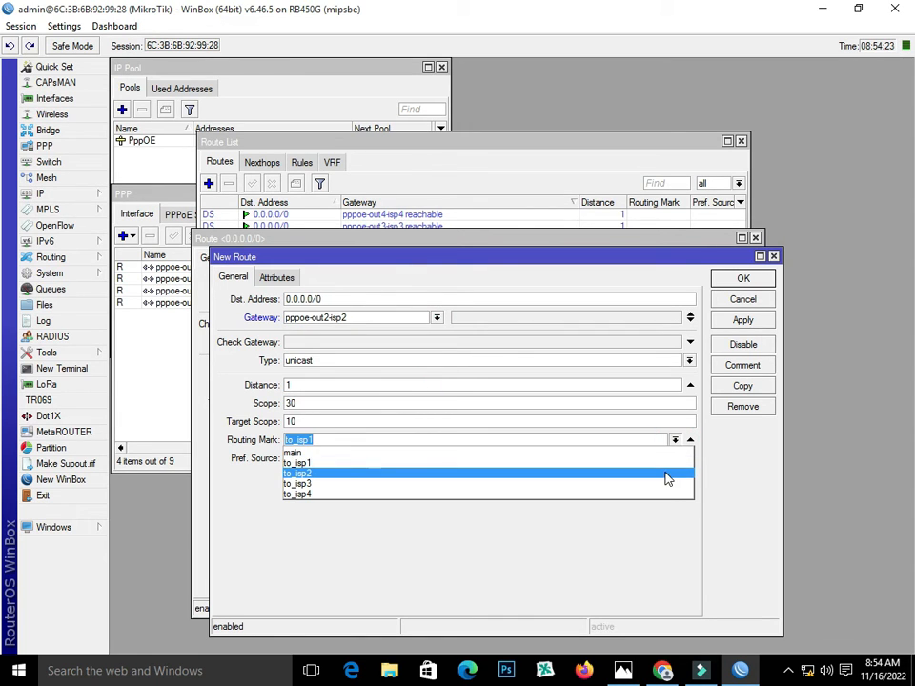
click(664, 473)
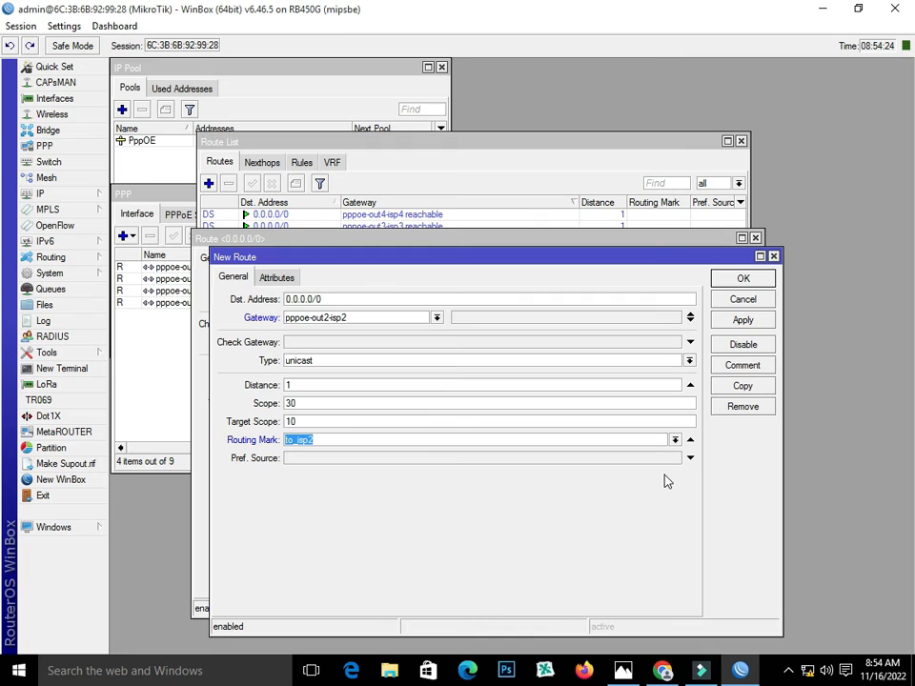
click(743, 320)
Copy it into a route via pppoe-out3-isp3 with routing mark to_isp3
click(748, 390)
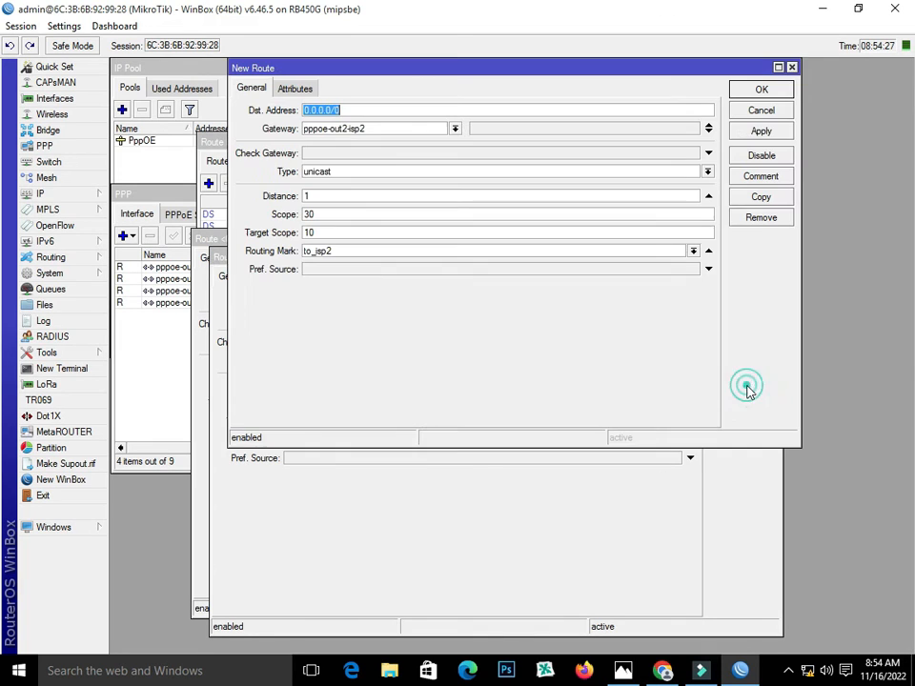
click(455, 128)
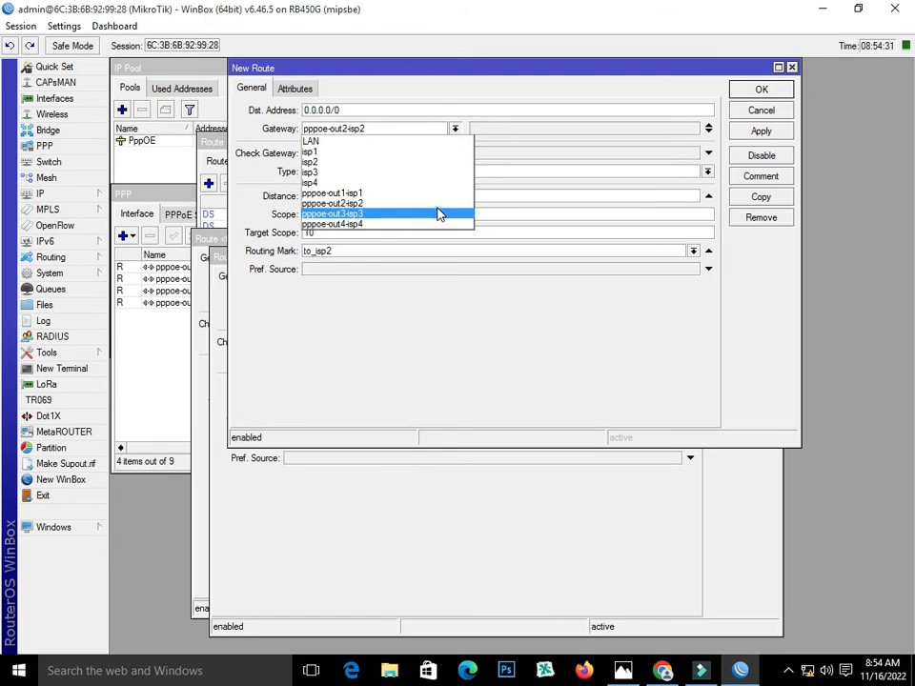
click(439, 214)
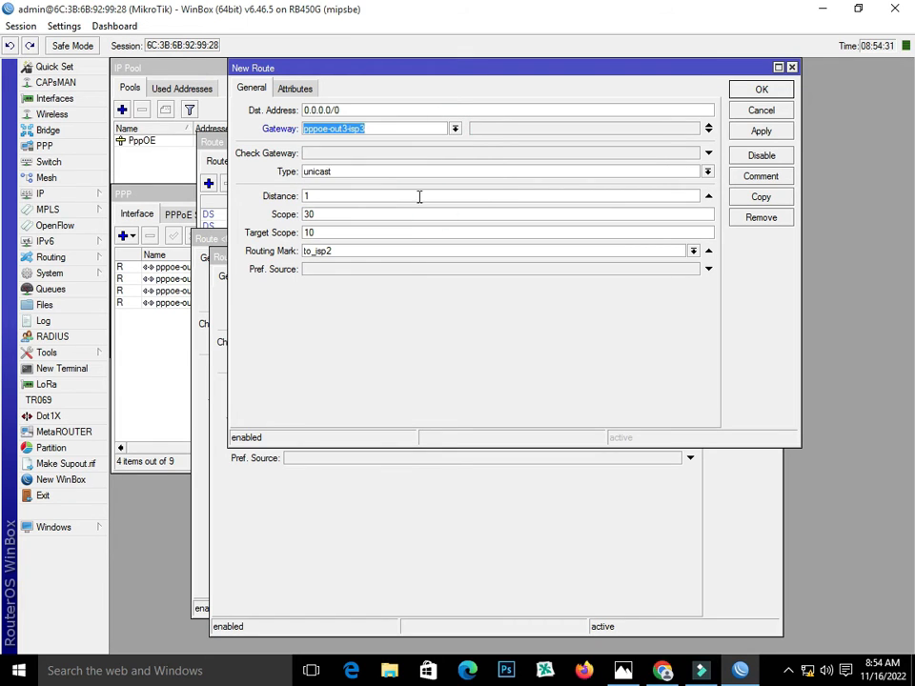
click(692, 251)
click(667, 292)
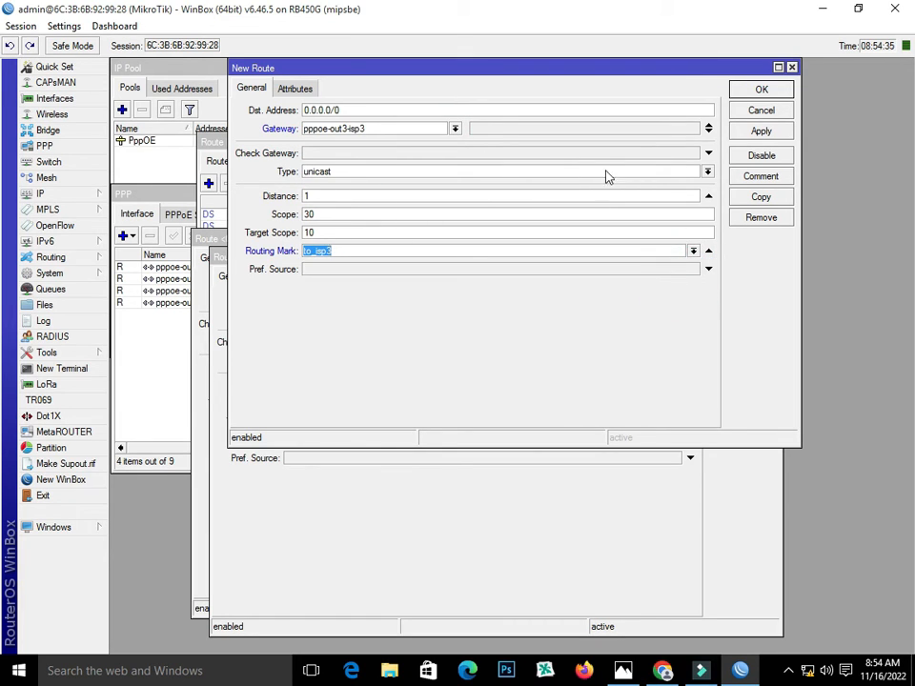
click(742, 132)
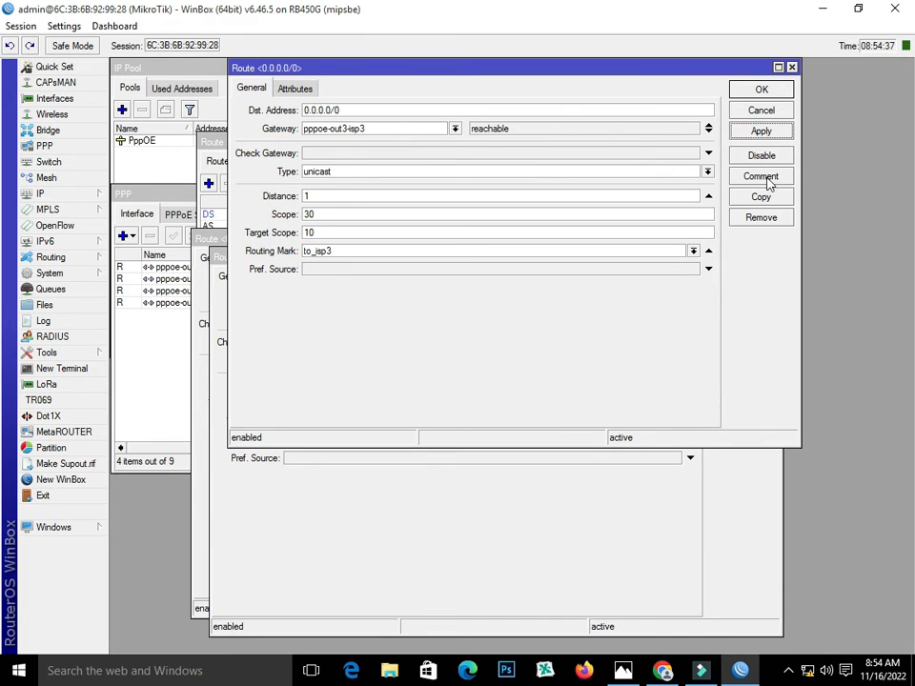
Add the pppoe-out4-isp4 route marked to_isp4, then close all the route windows
click(760, 196)
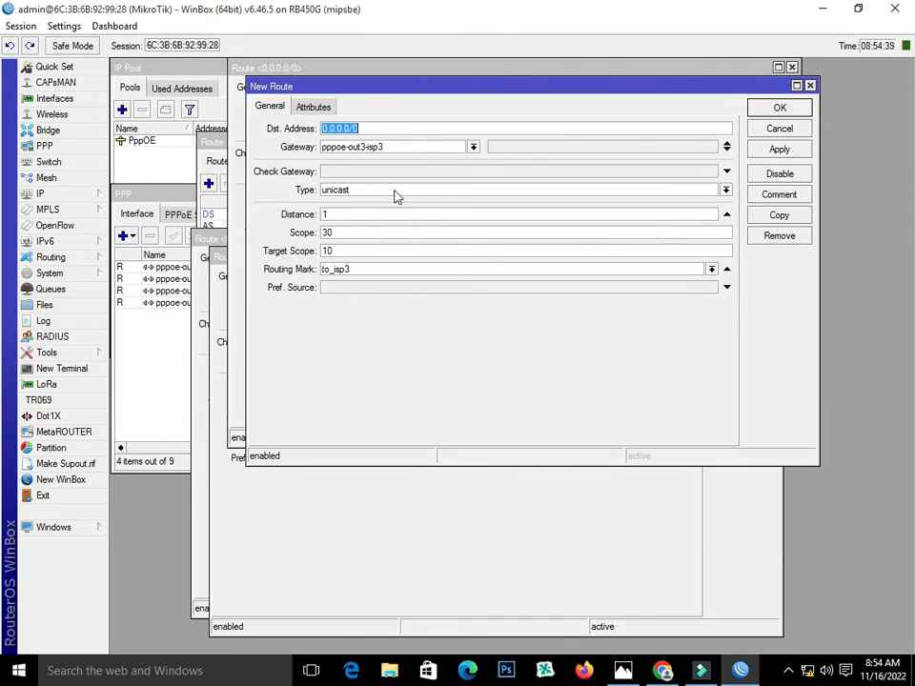
click(472, 147)
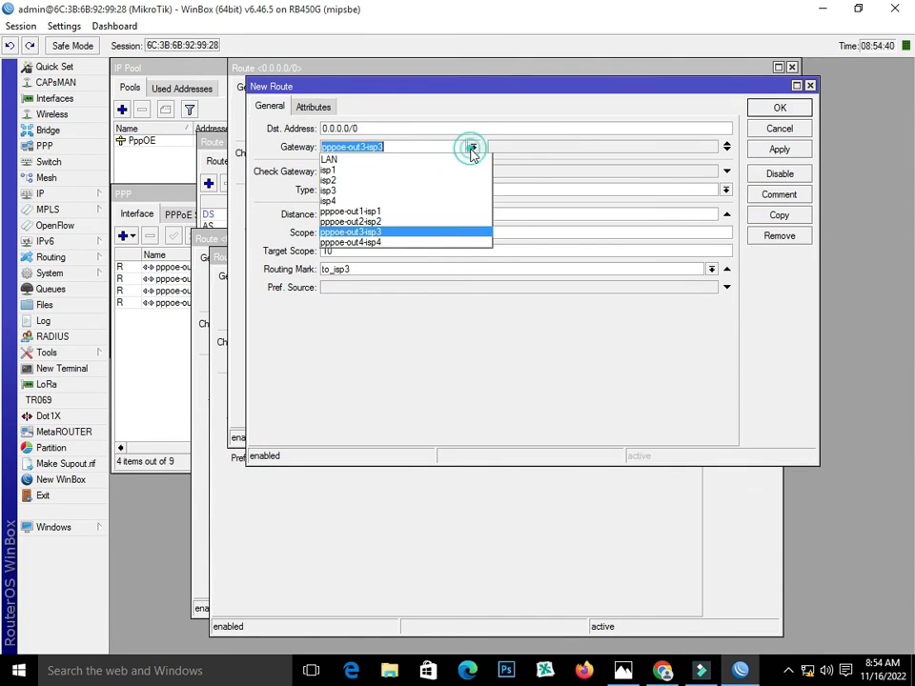
click(446, 243)
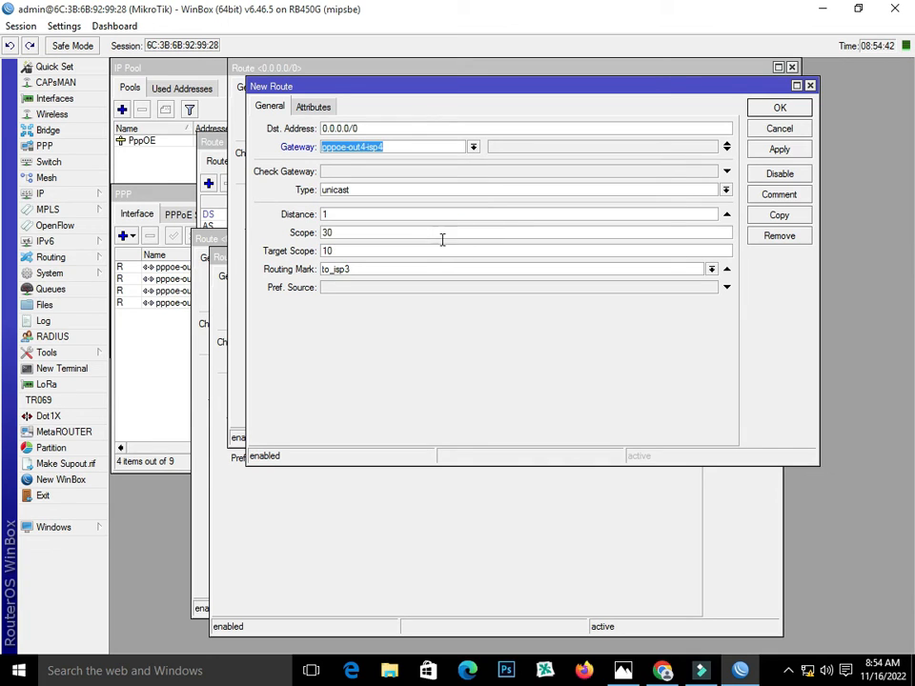
click(710, 269)
click(686, 324)
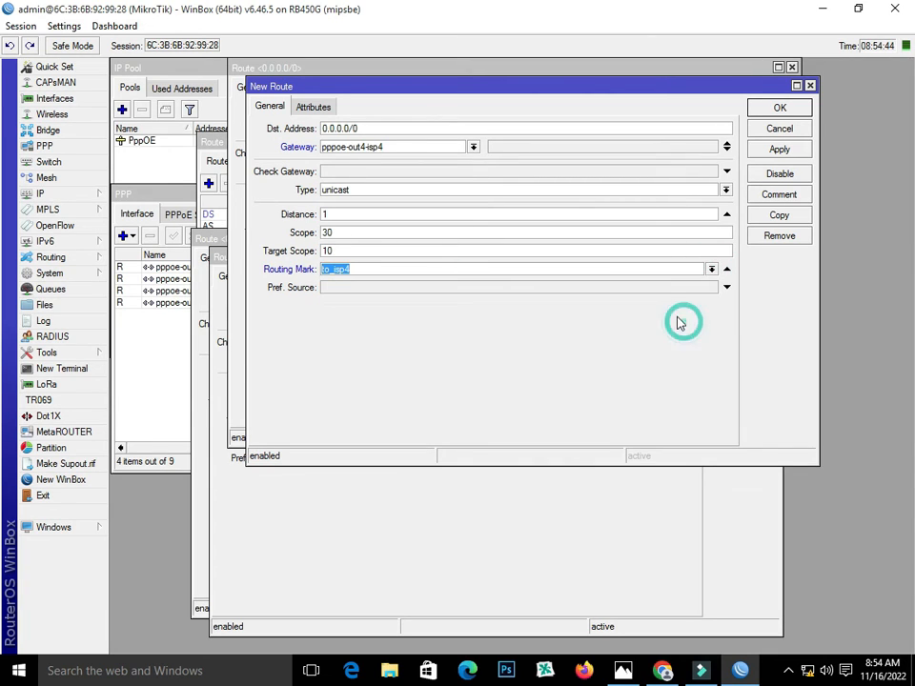
click(779, 149)
click(780, 108)
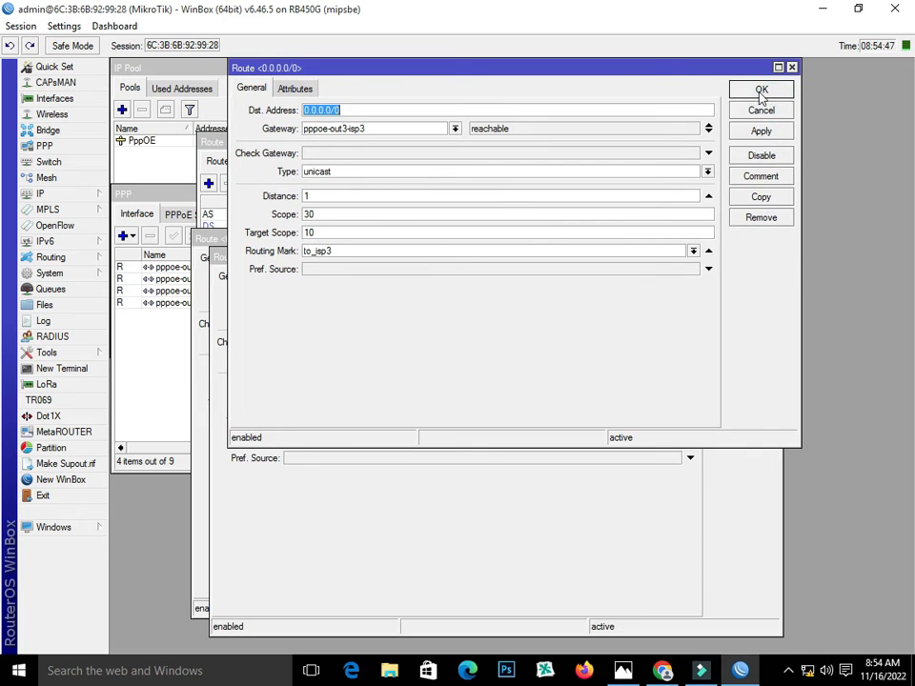
click(762, 90)
click(725, 276)
click(714, 266)
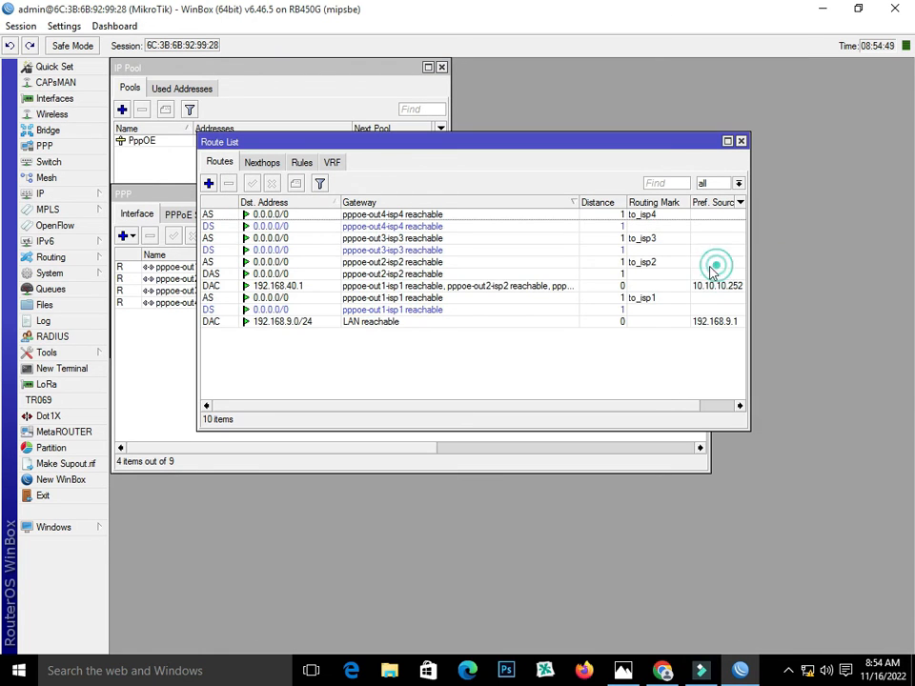
Add an unmarked default route via pppoe-out1-isp1 with distance 1
click(645, 308)
click(641, 261)
click(642, 249)
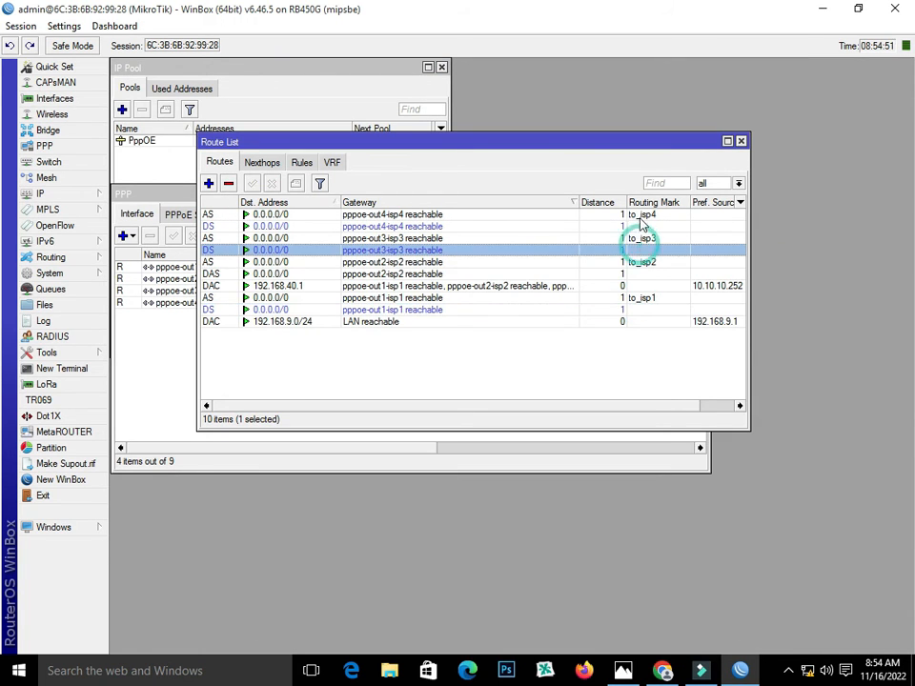
click(641, 216)
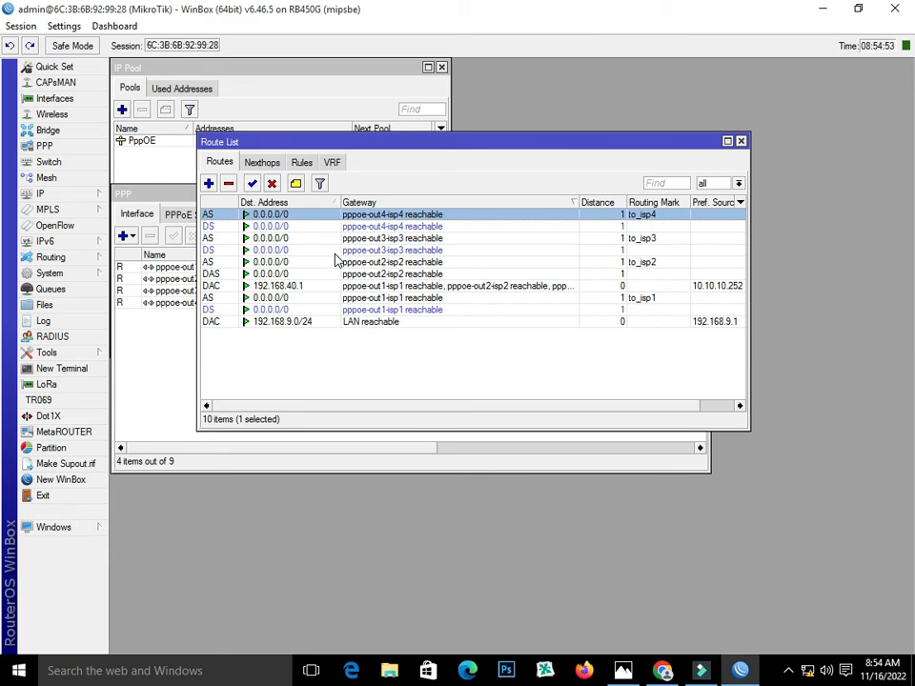
click(209, 183)
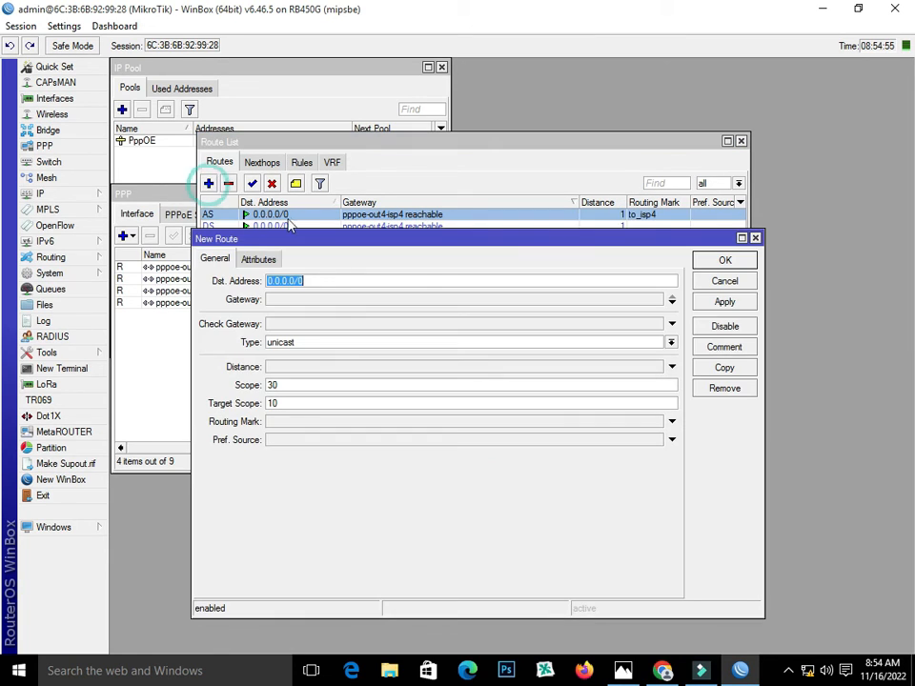
click(427, 300)
click(418, 299)
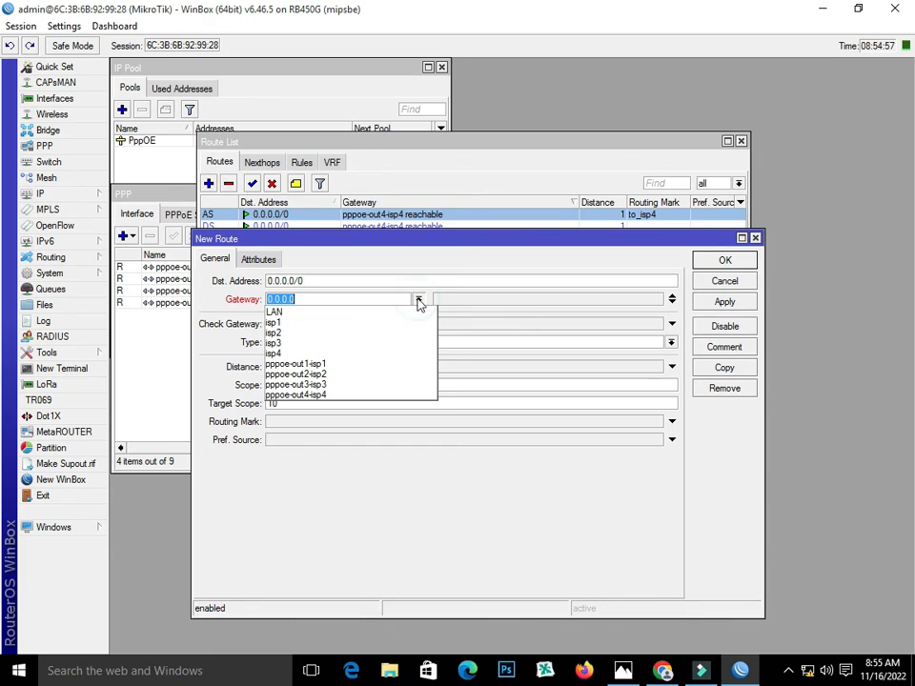
click(399, 364)
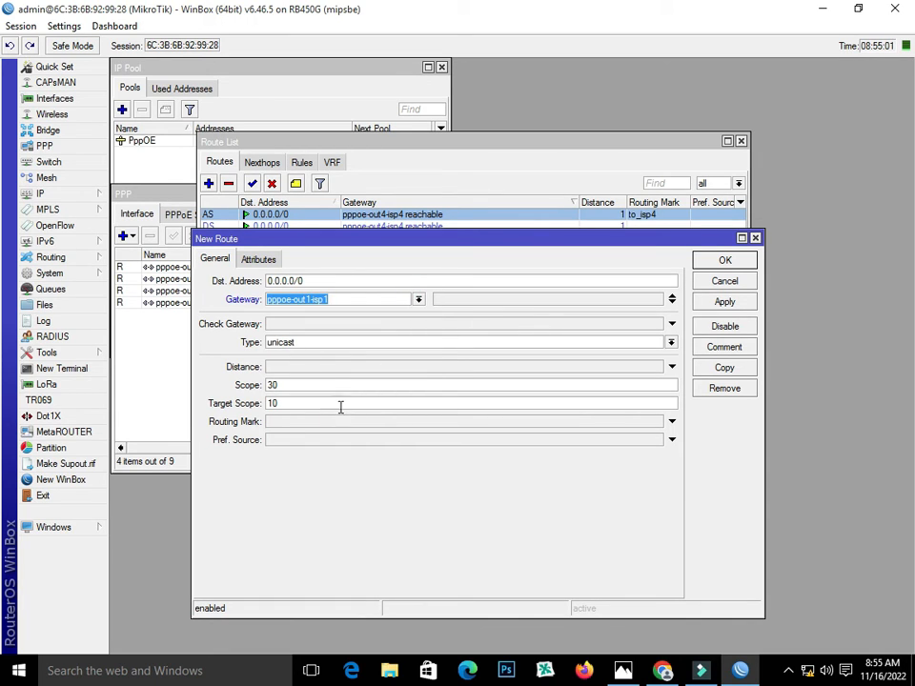
click(276, 367)
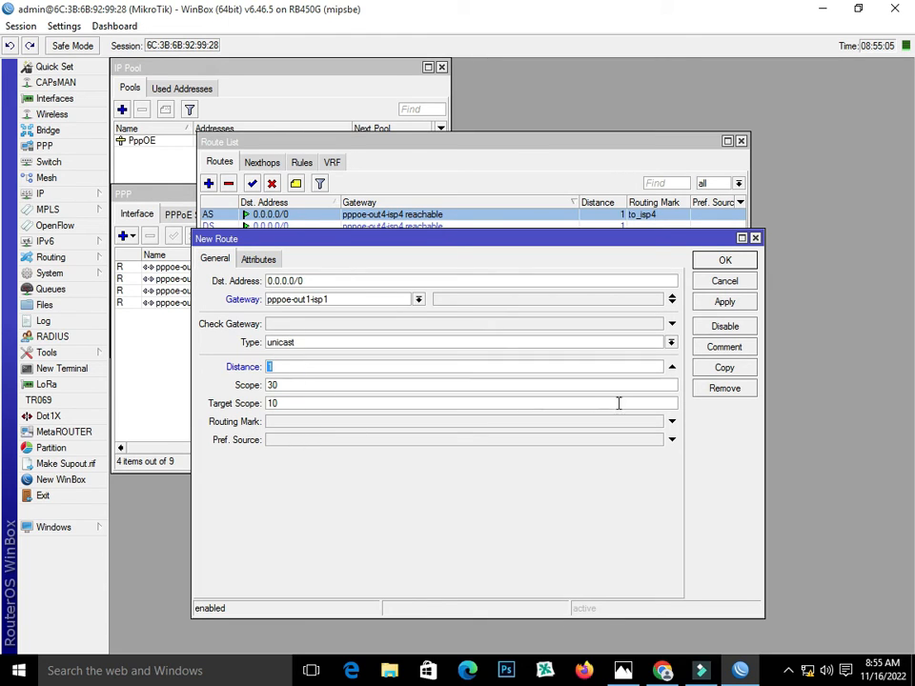
click(740, 301)
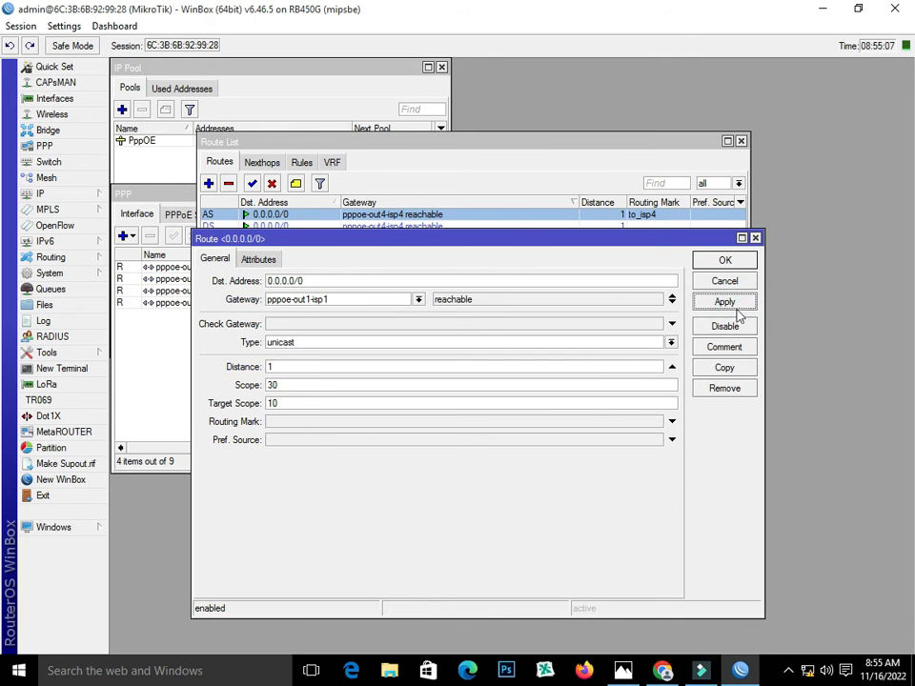
Copy it into an unmarked route via pppoe-out2-isp2 with distance 2
click(732, 368)
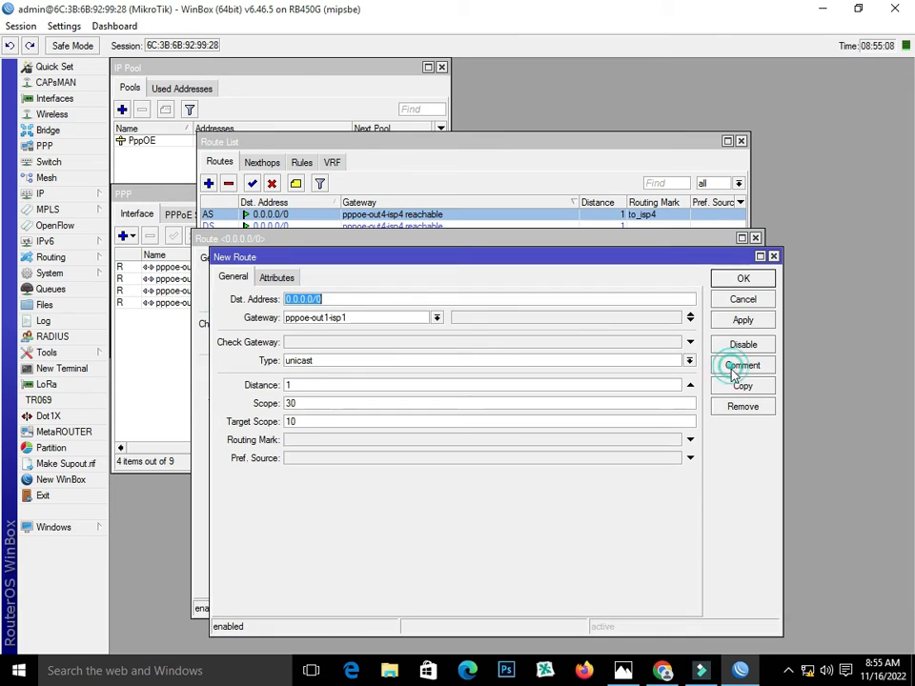
click(438, 318)
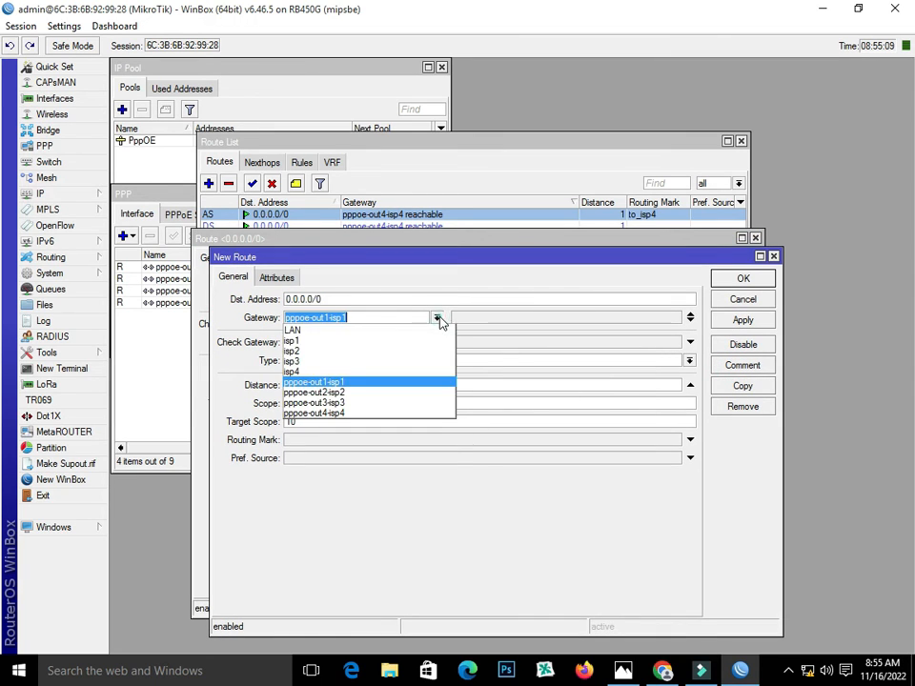
click(420, 393)
double_click(313, 385)
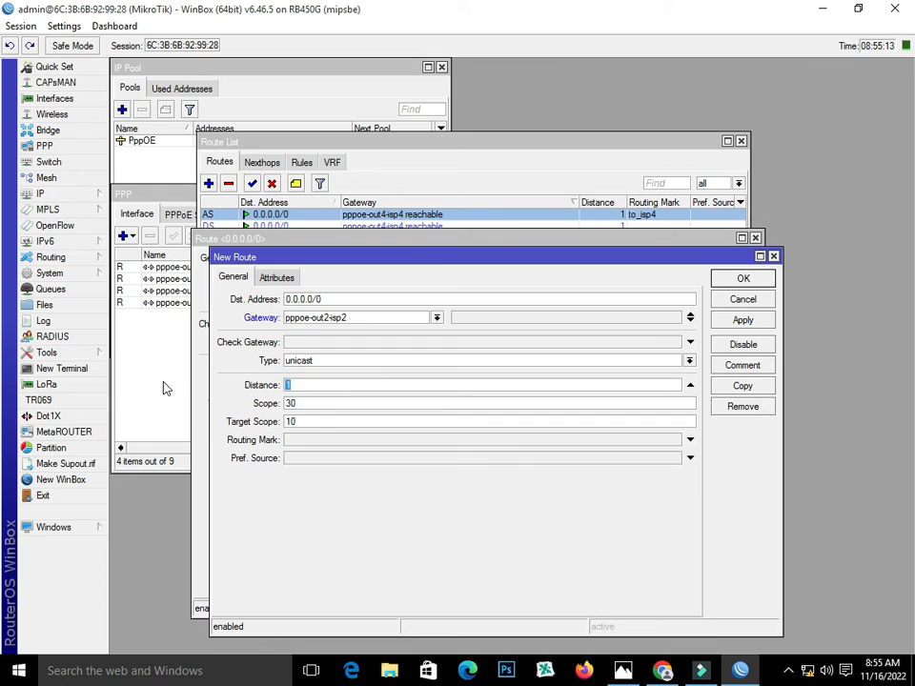
text(2)
click(770, 320)
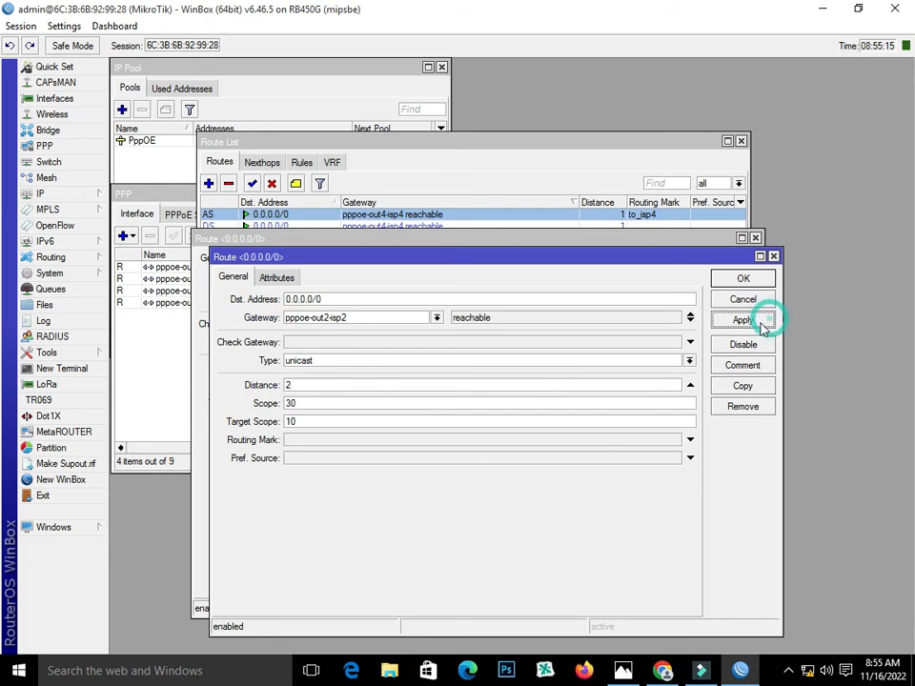
Copy it into an unmarked route via pppoe-out3-isp3 with distance 3
click(741, 385)
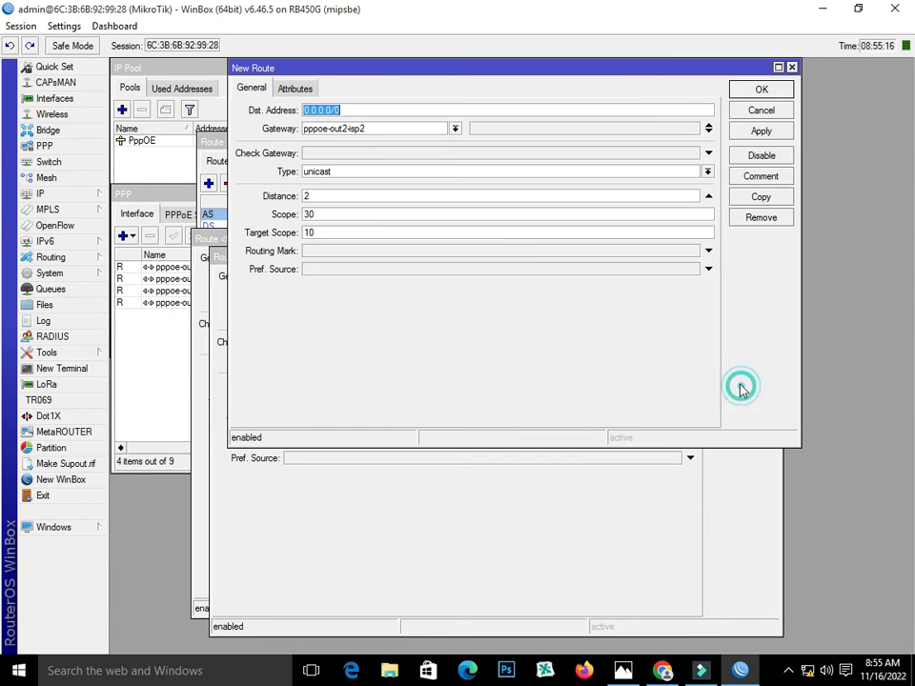
click(455, 129)
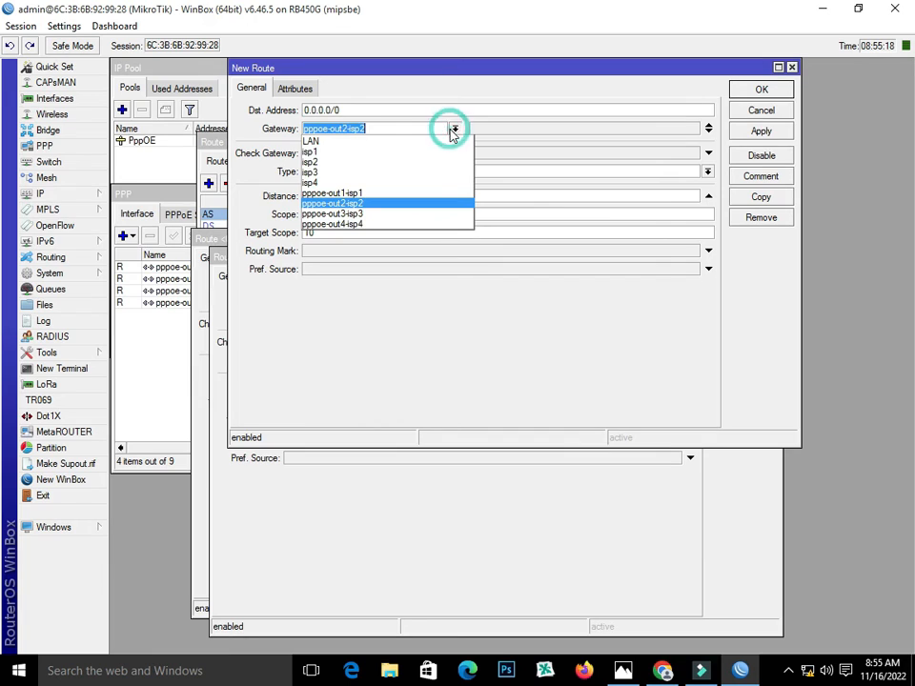
click(433, 219)
click(357, 195)
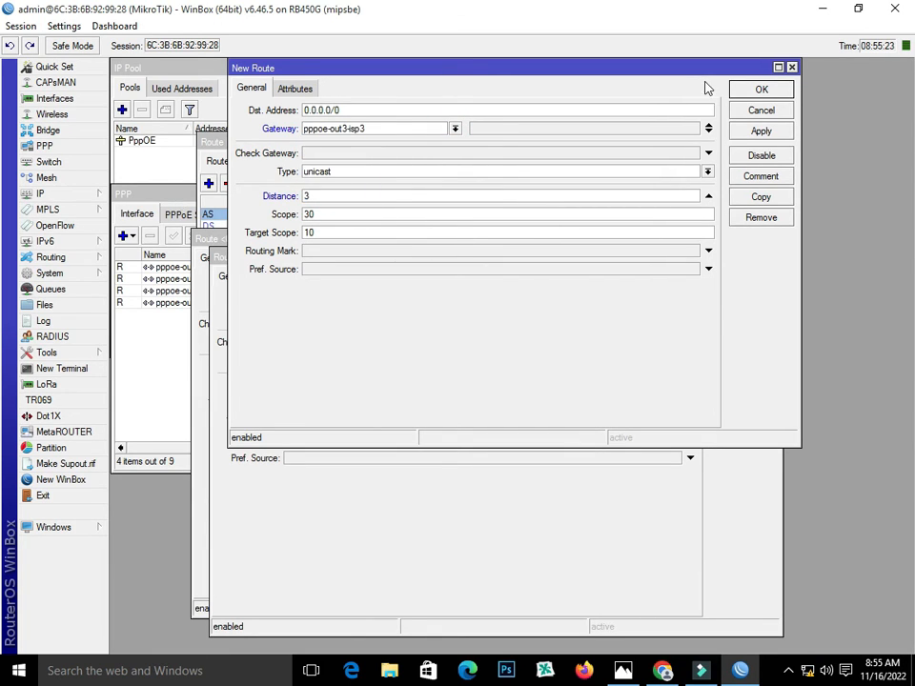
click(759, 131)
Add the pppoe-out4-isp4 route at distance 4, then close all route windows
click(760, 196)
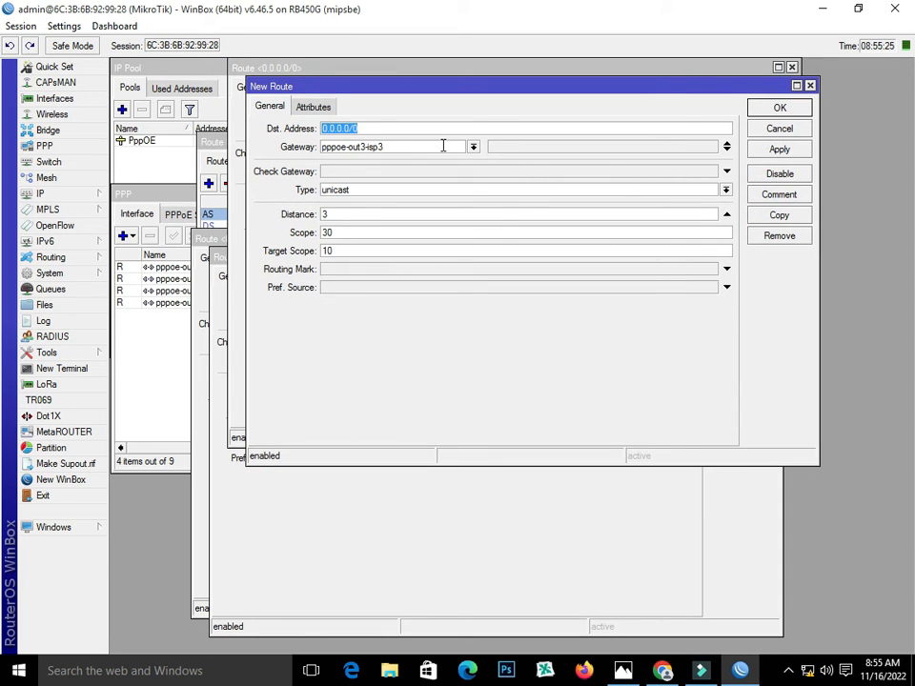
click(473, 151)
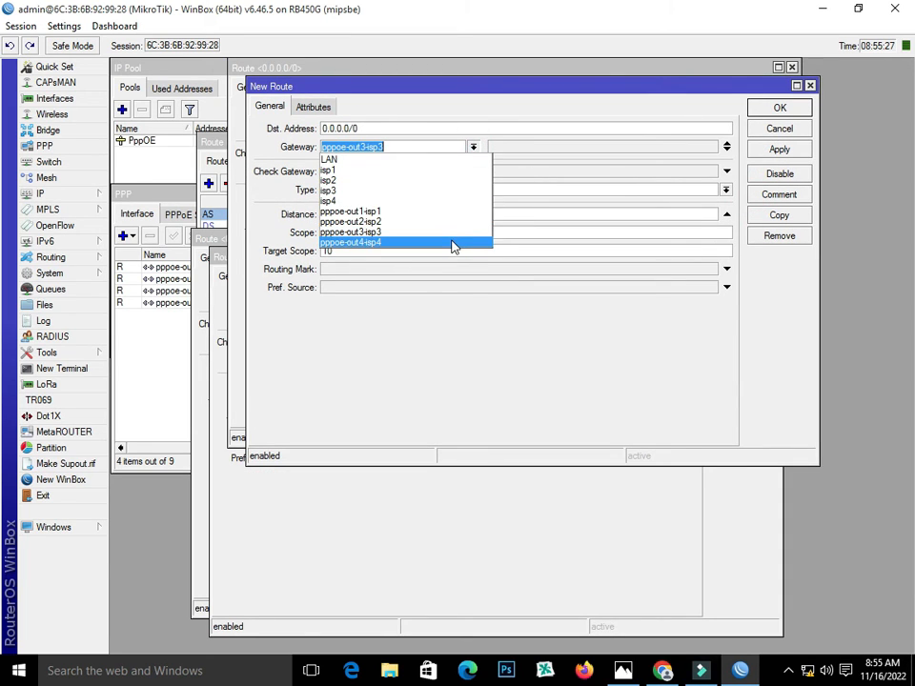
click(452, 242)
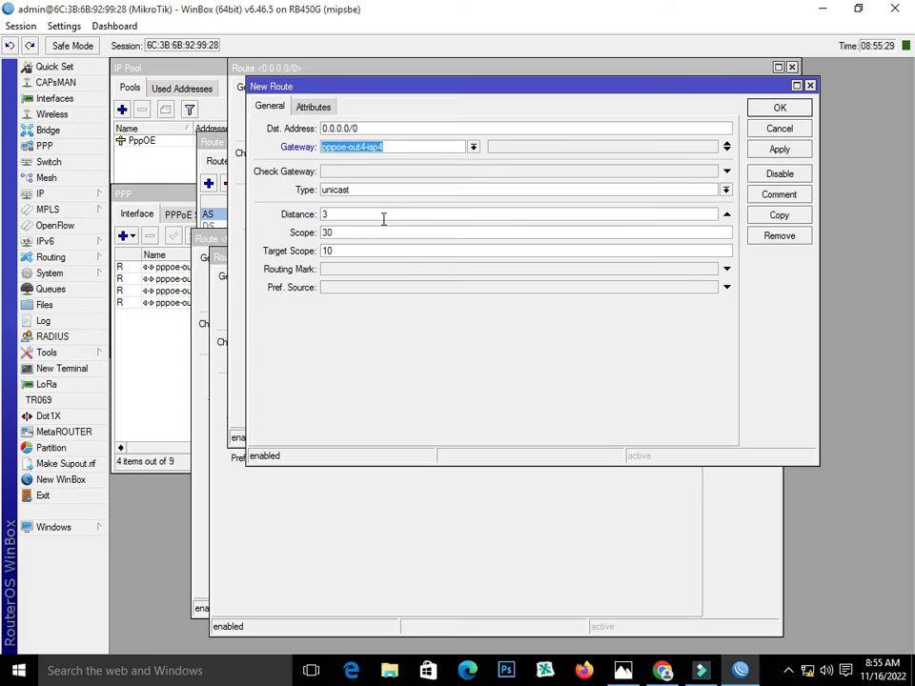
drag(382, 217, 191, 214)
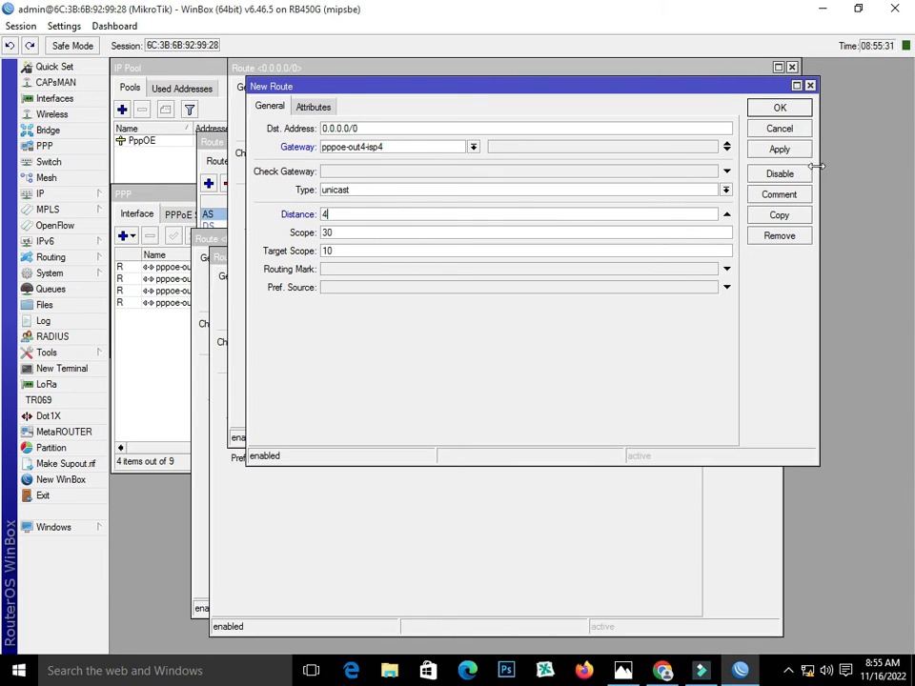
click(780, 149)
click(783, 106)
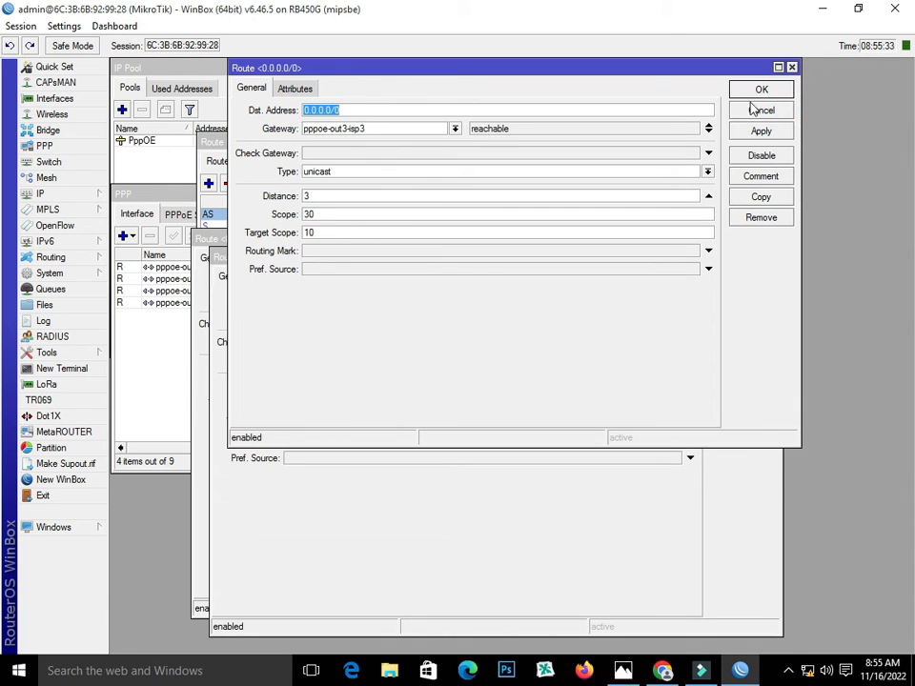
click(749, 87)
click(744, 279)
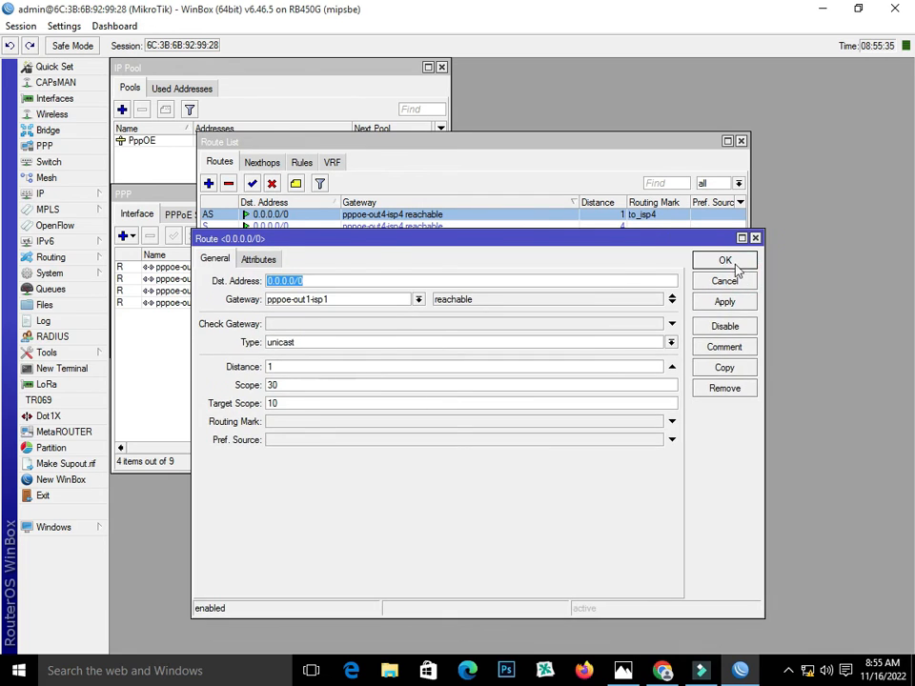
click(730, 263)
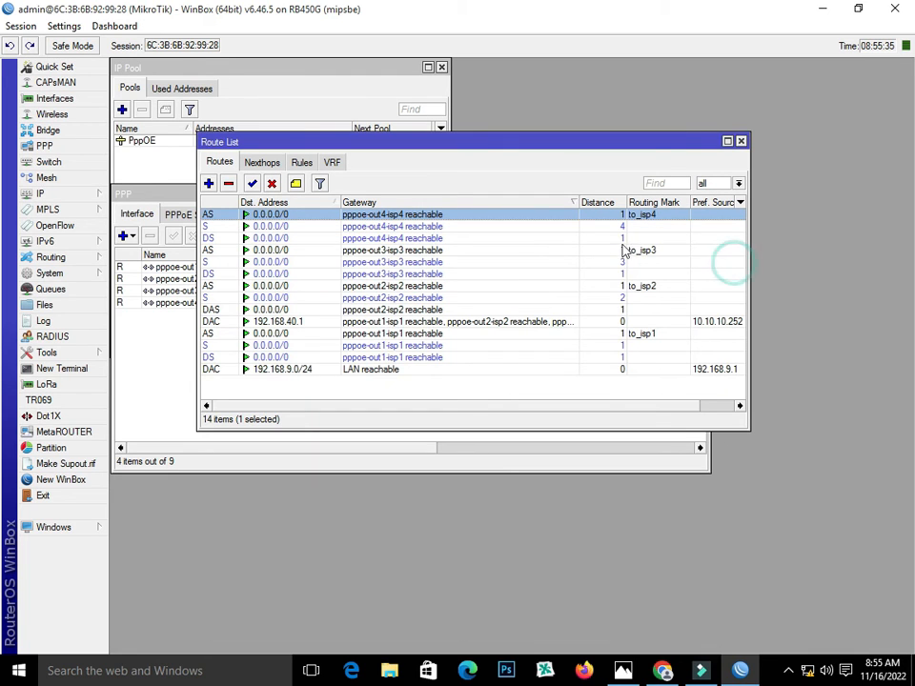
Add PPPoE server service1 on the LAN interface with One Session Per Host, then recheck it
click(741, 141)
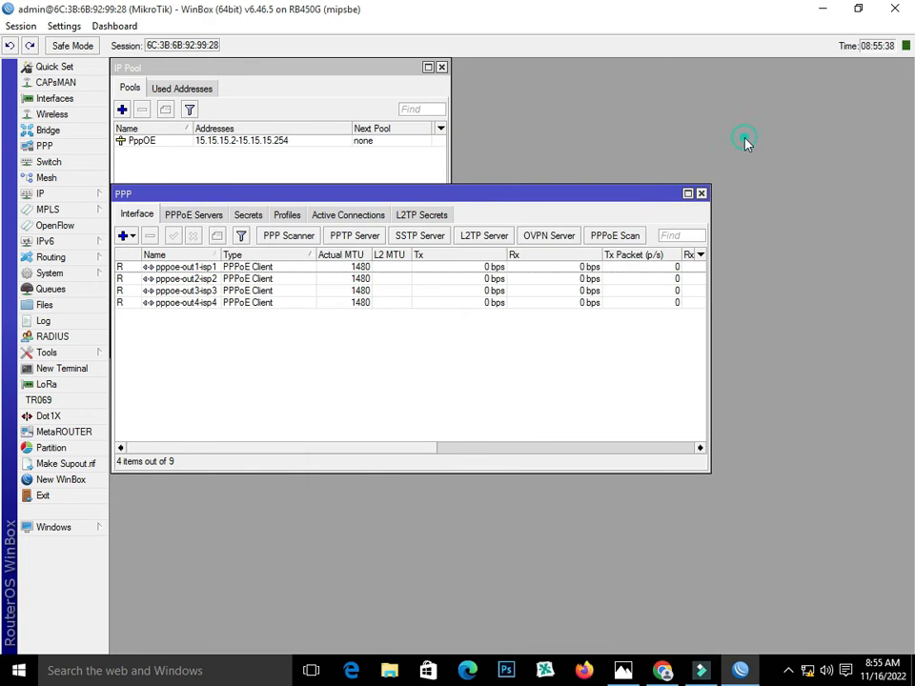
click(702, 193)
click(44, 146)
click(186, 216)
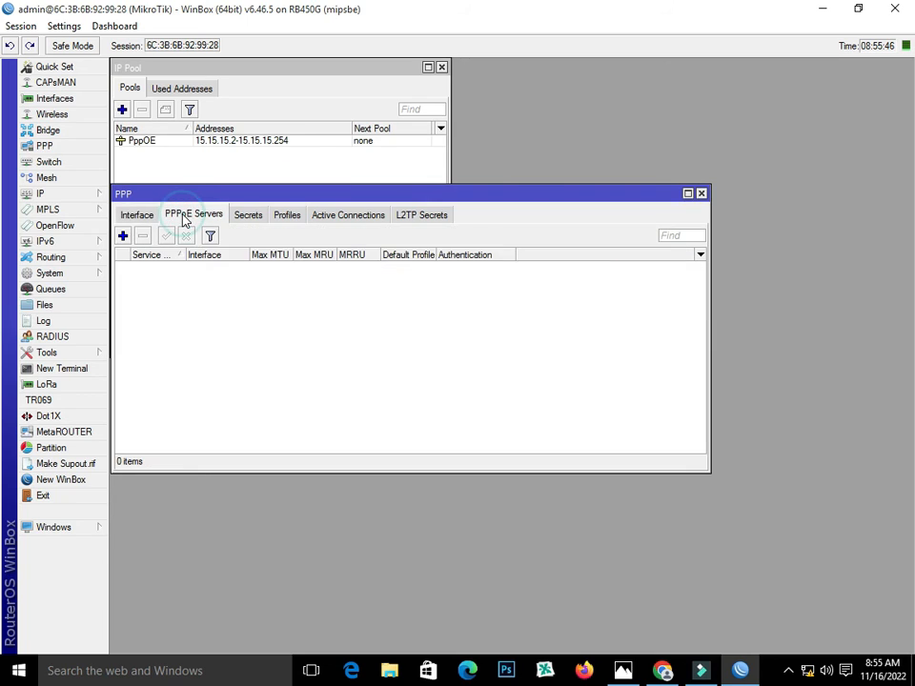
click(122, 236)
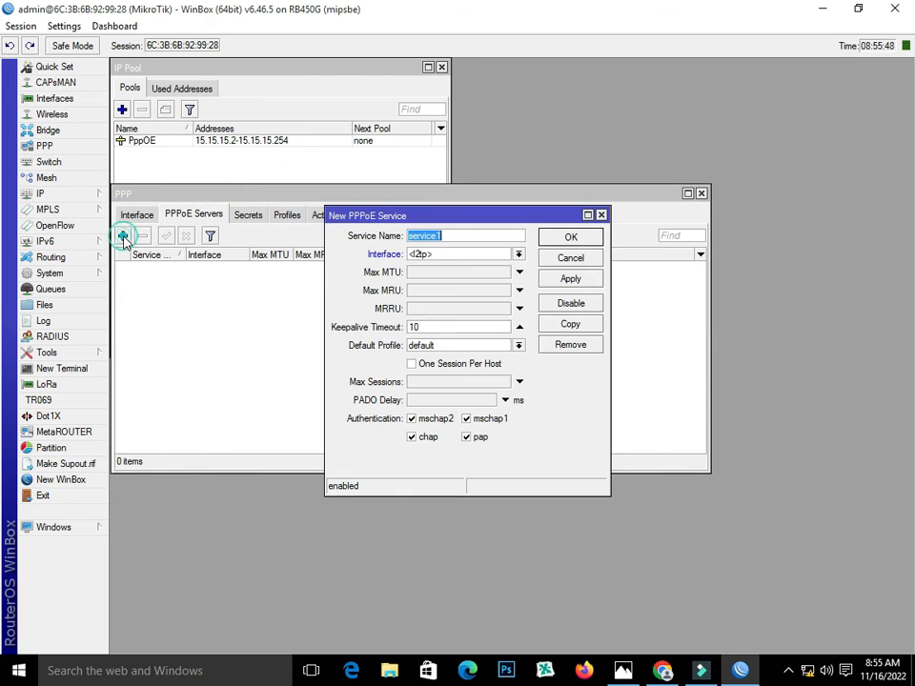
click(472, 253)
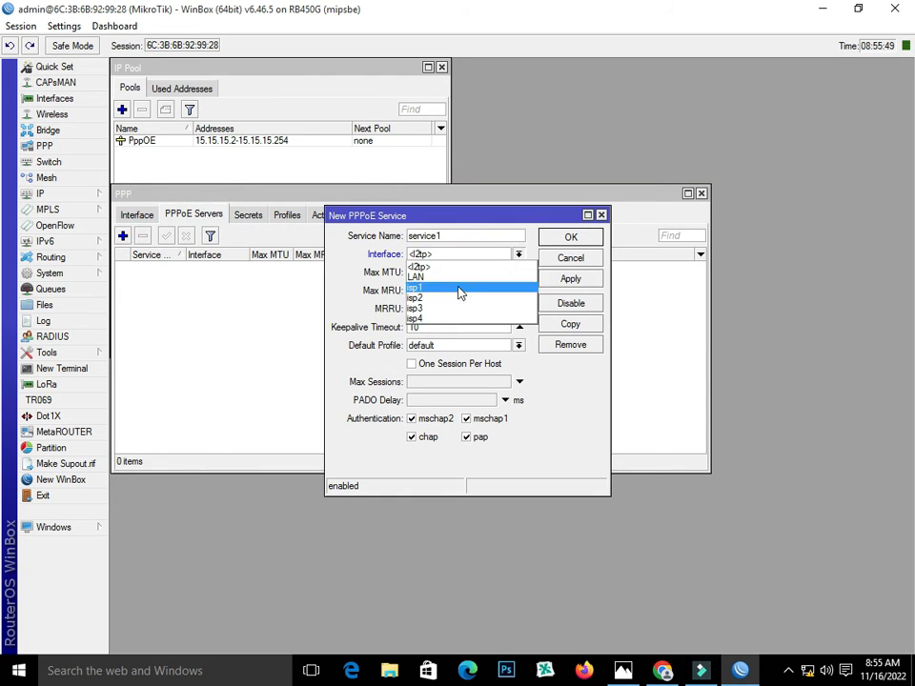
click(455, 278)
click(422, 369)
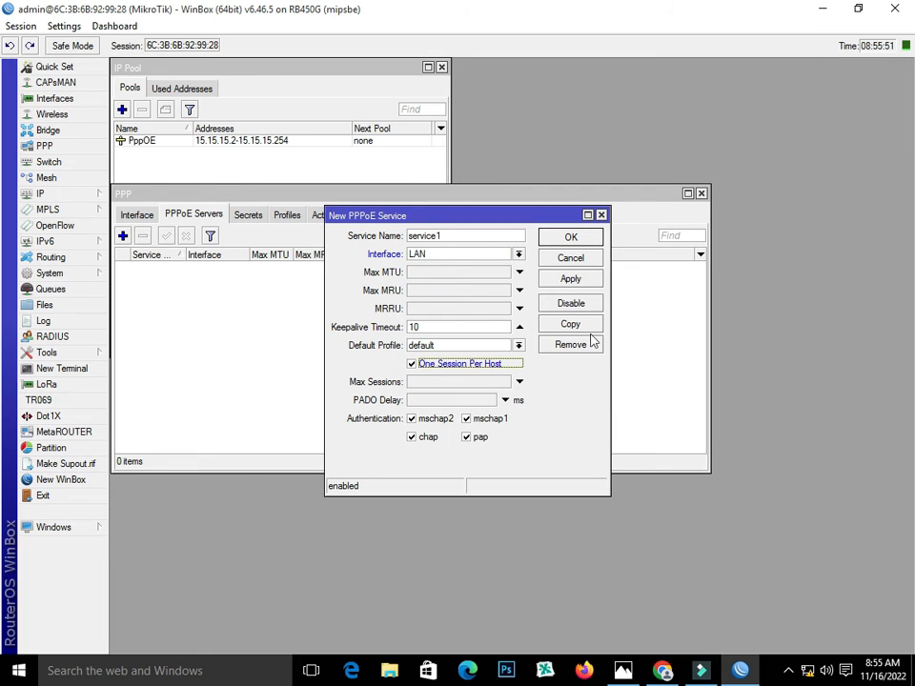
click(570, 278)
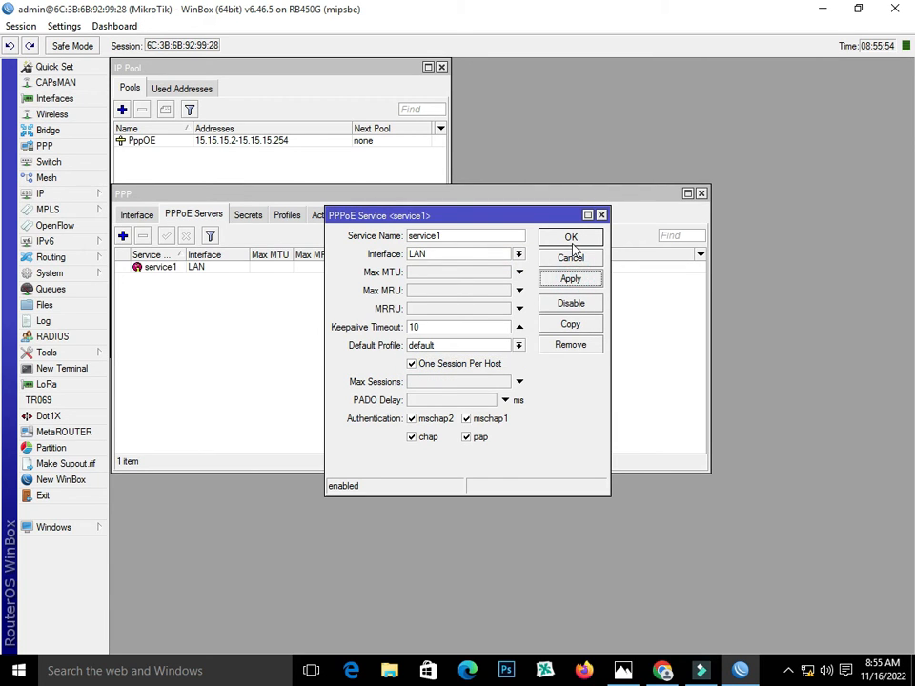
click(571, 238)
double_click(227, 269)
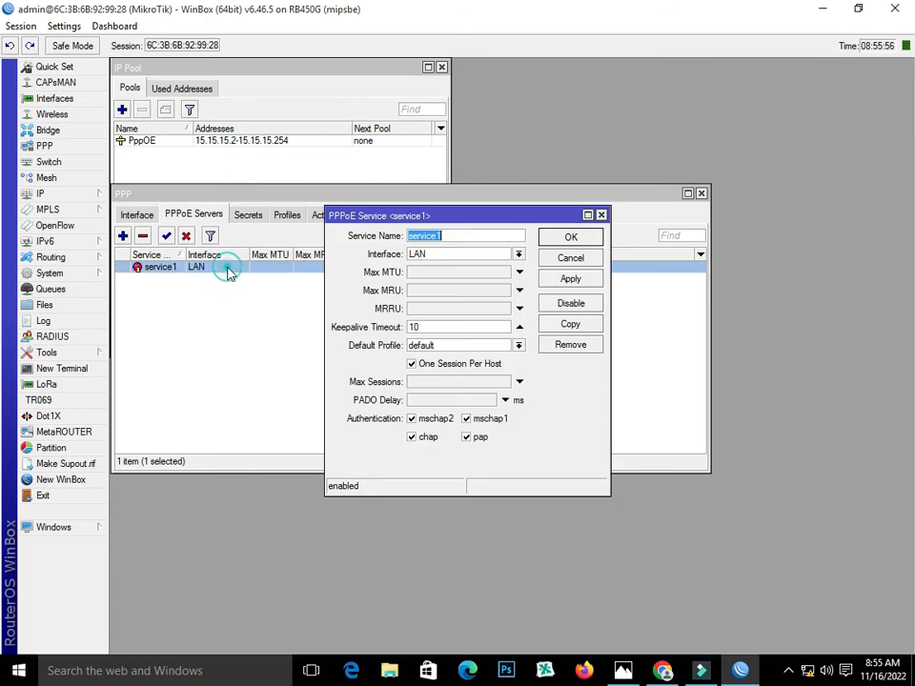
click(570, 237)
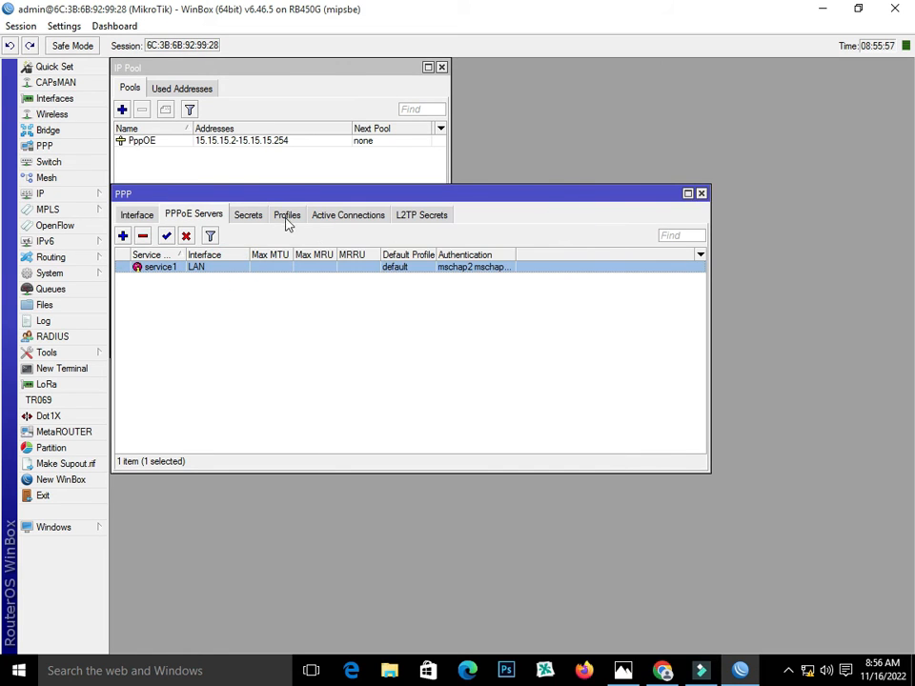
Start a new PPP profile 10MB and copy LAN address 192.168.9.1 from IP Addresses
click(286, 216)
click(122, 236)
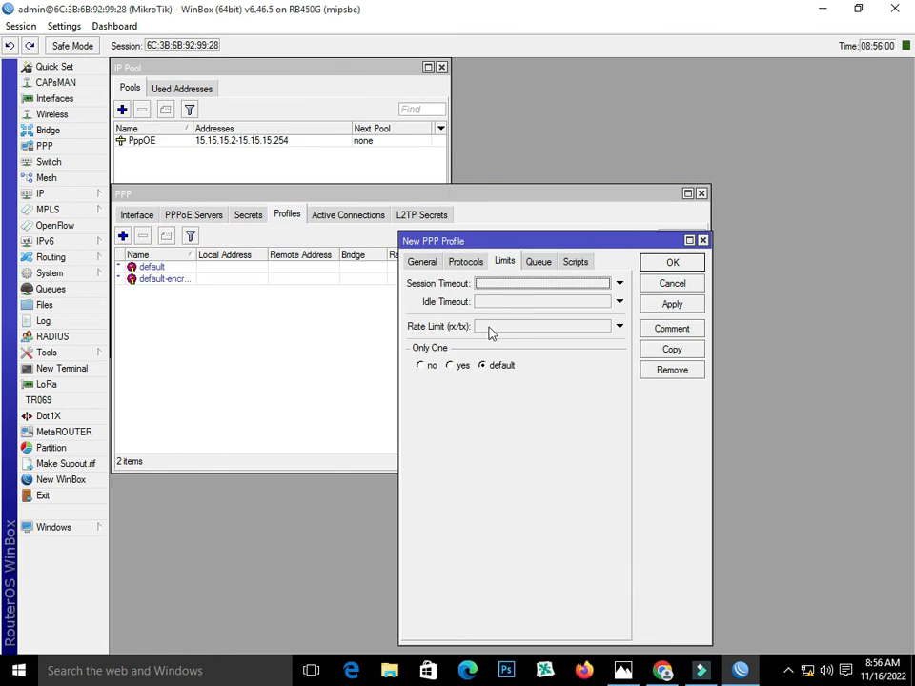
click(422, 264)
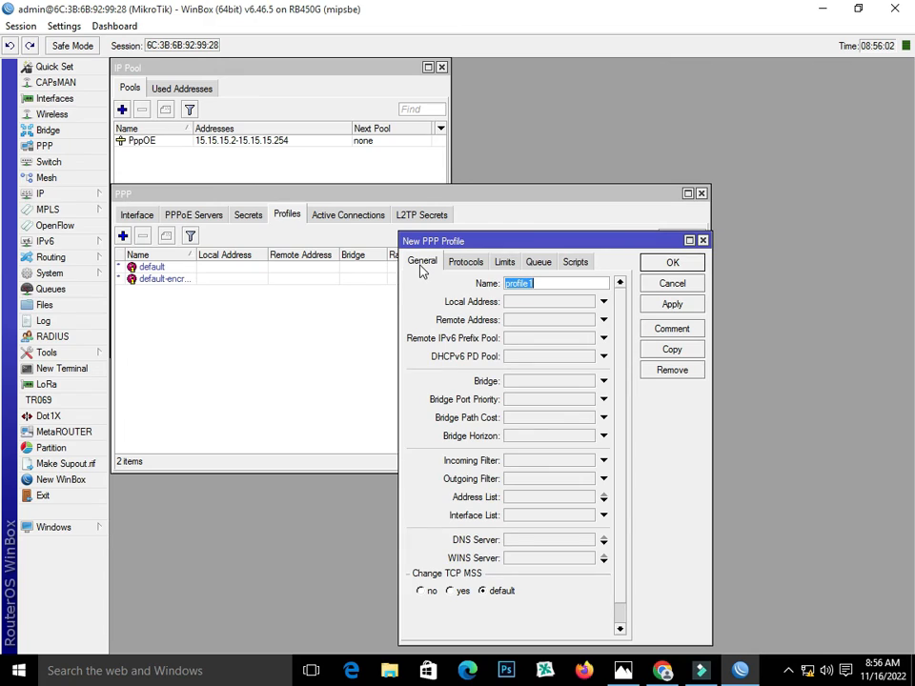
text(10MB)
click(533, 303)
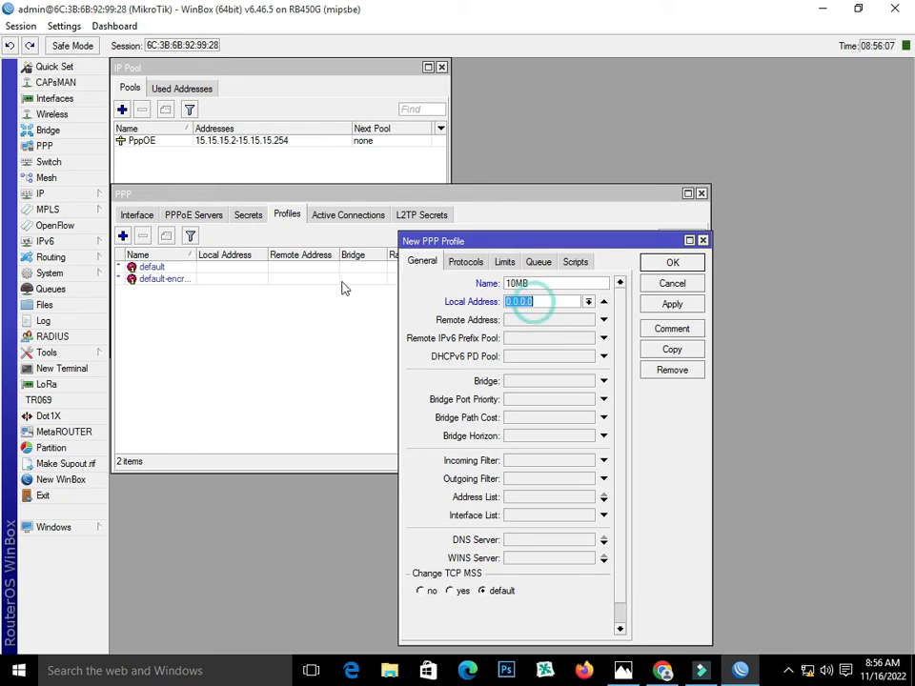
click(47, 195)
click(137, 229)
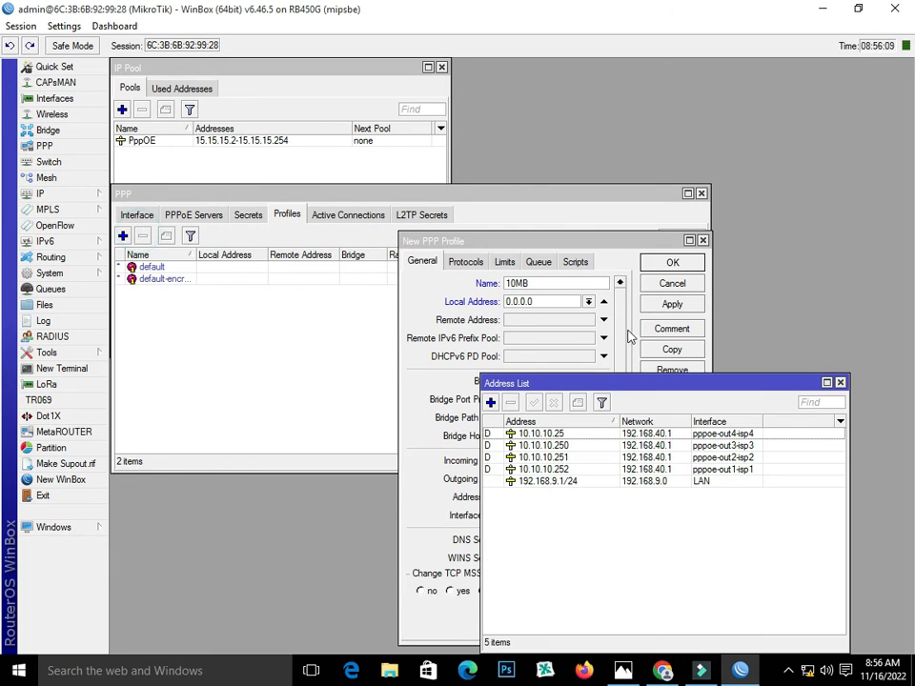
double_click(580, 483)
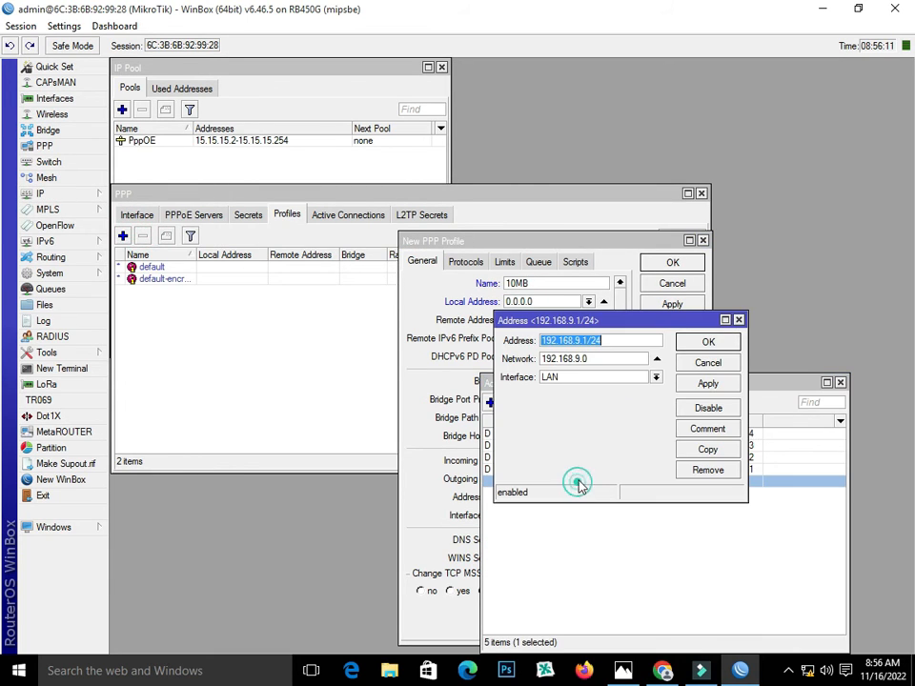
drag(587, 340, 536, 344)
right_click(572, 347)
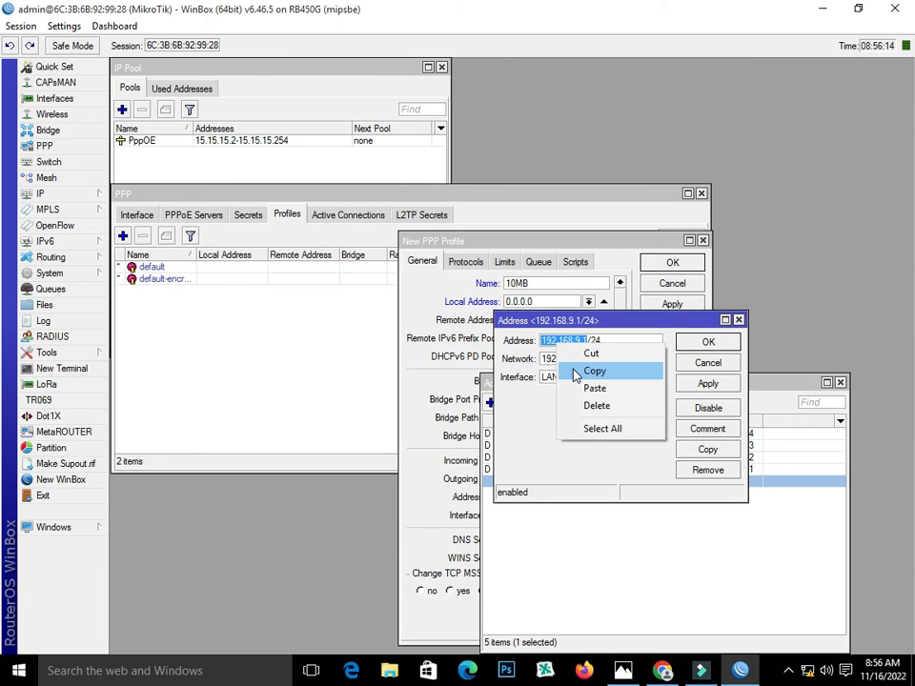
click(592, 372)
click(738, 320)
click(839, 383)
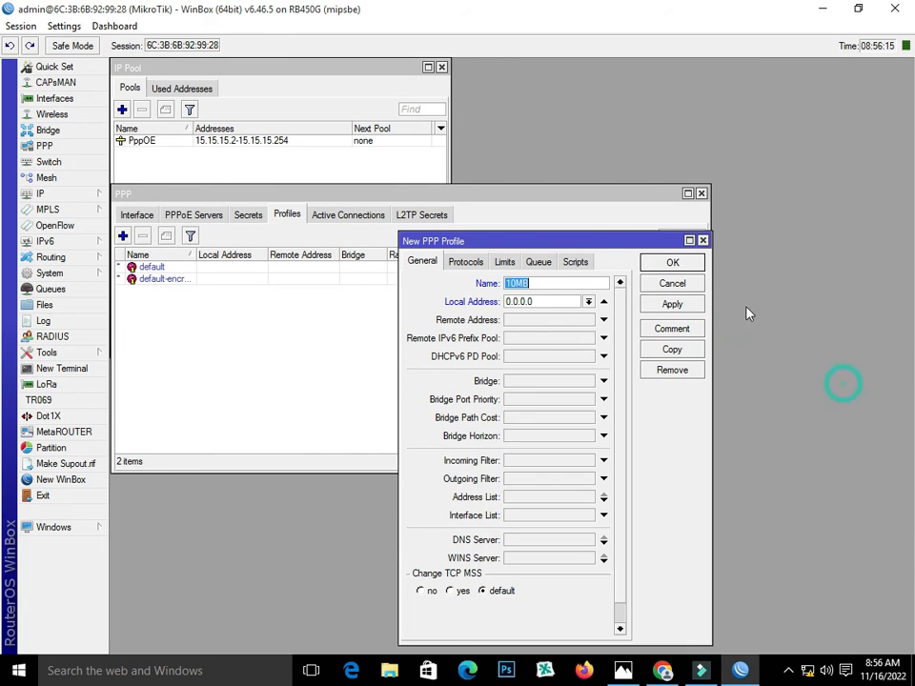
Set the profile's local address to 192.168.9.1 and its remote address to the PppOE pool
double_click(542, 302)
right_click(532, 301)
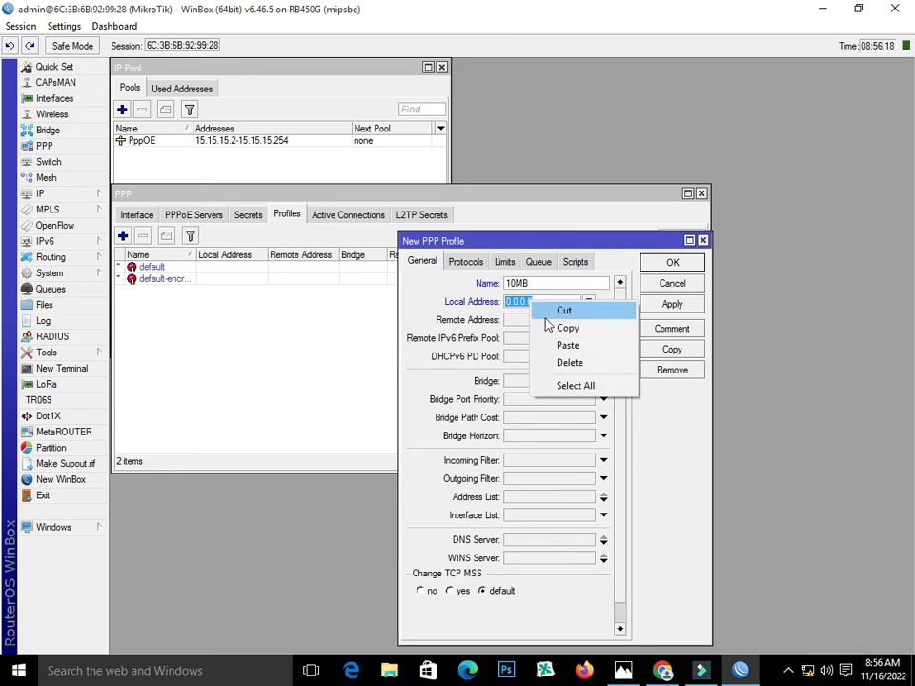
click(562, 345)
click(529, 320)
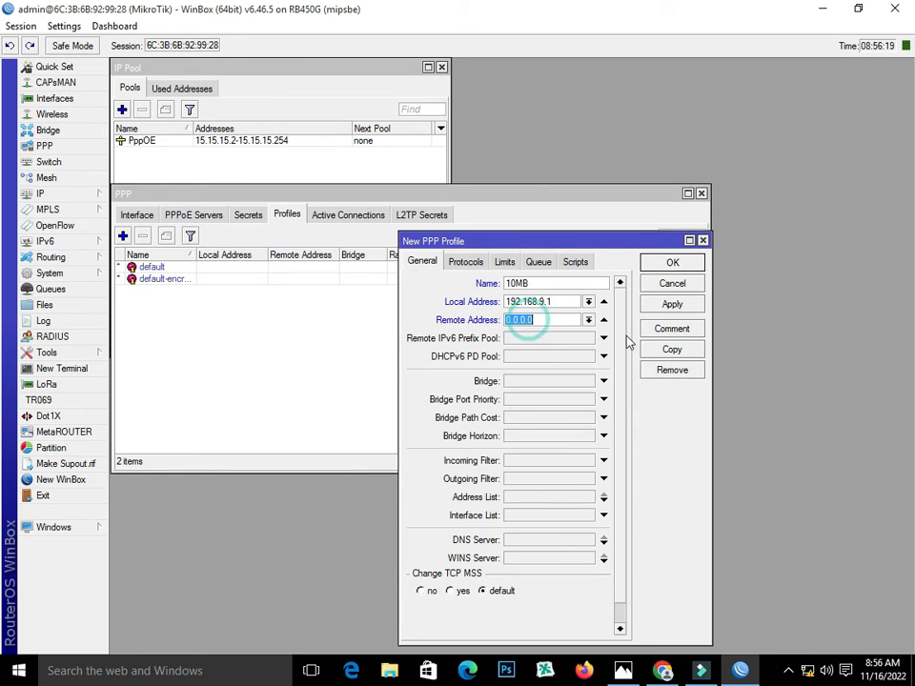
click(588, 320)
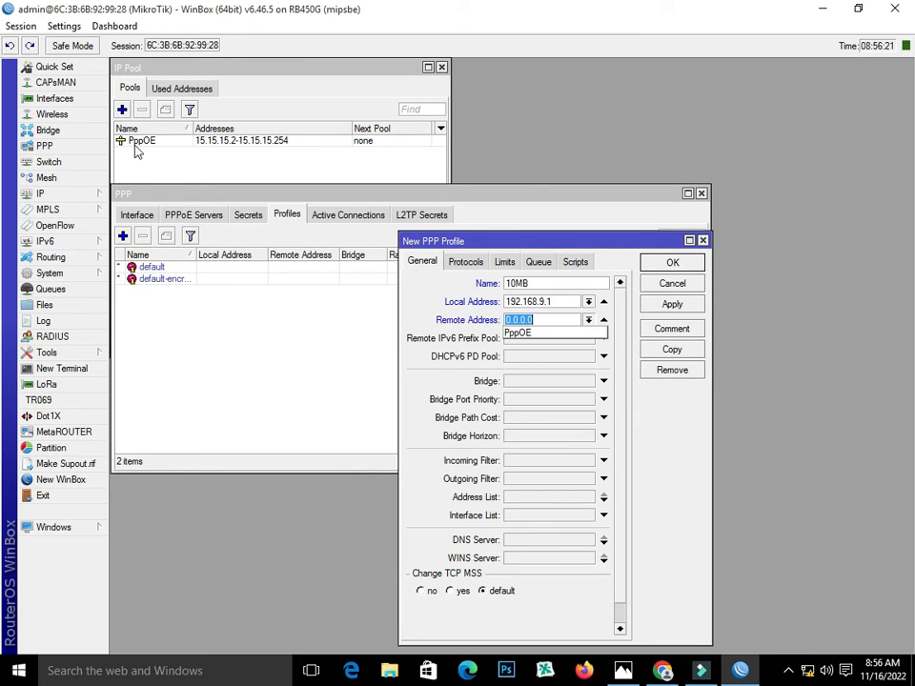
click(579, 332)
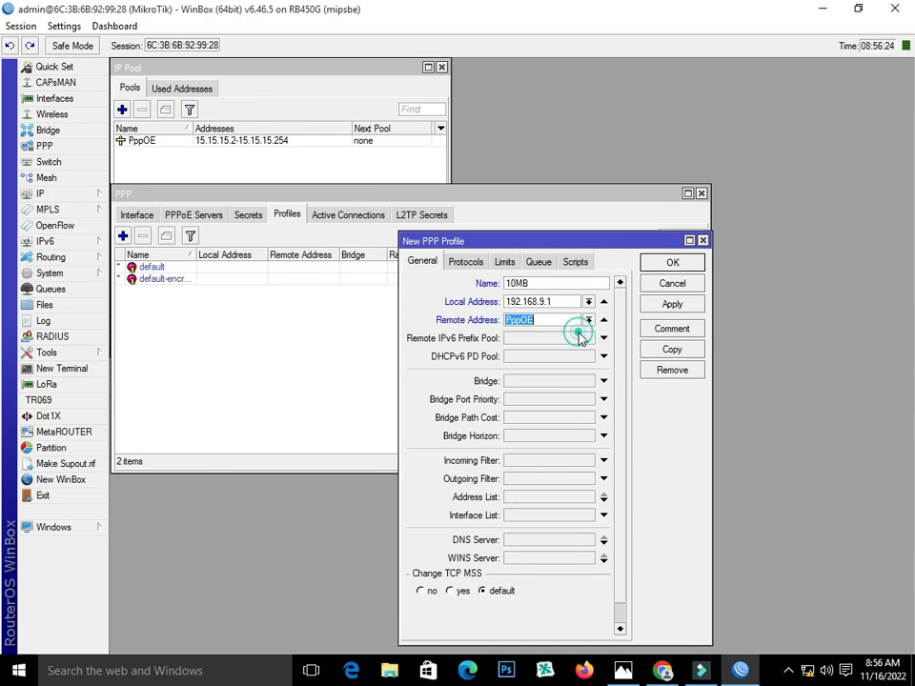
Give the 10MB profile a 10M/10M rate limit and Only One = yes, then save it
click(506, 266)
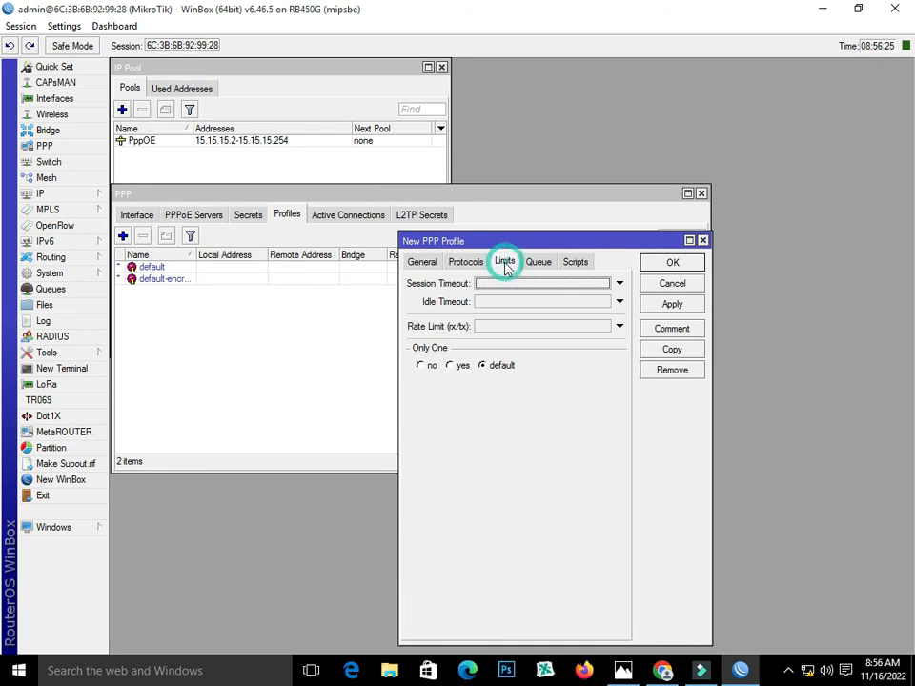
click(501, 329)
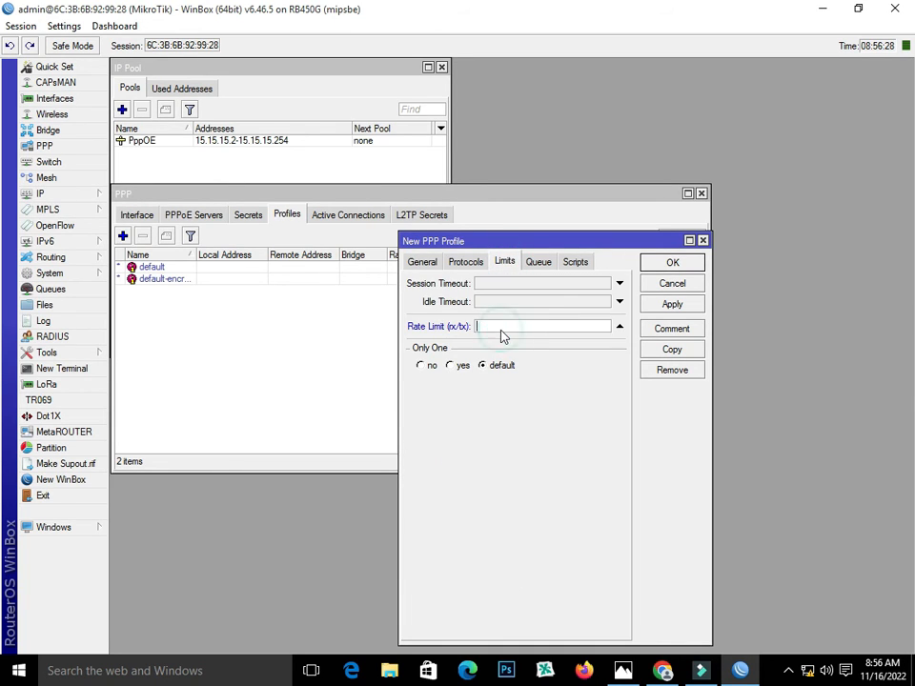
text(10M/10M)
click(459, 365)
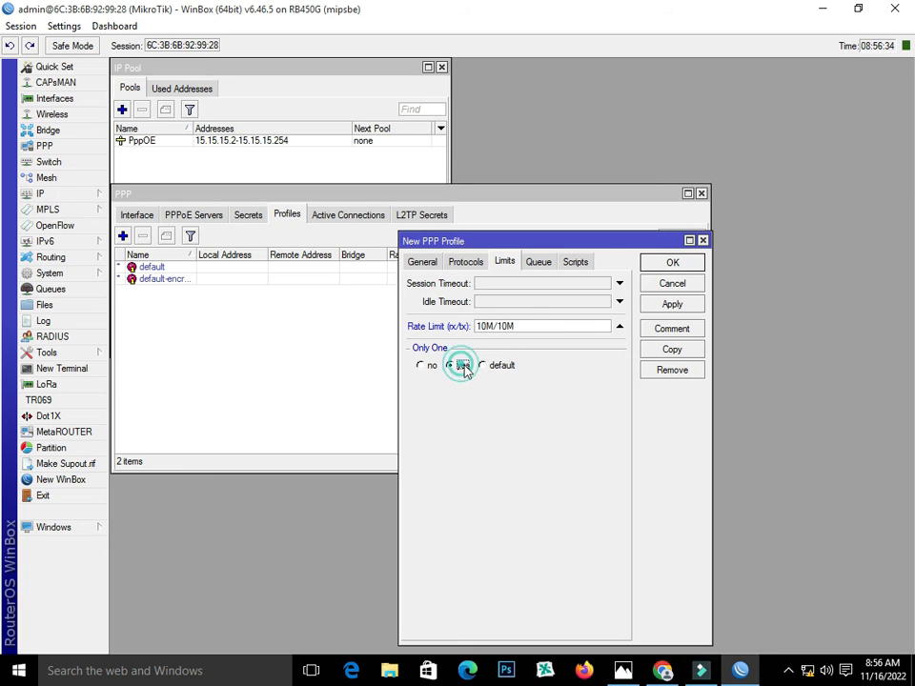
click(694, 305)
click(690, 263)
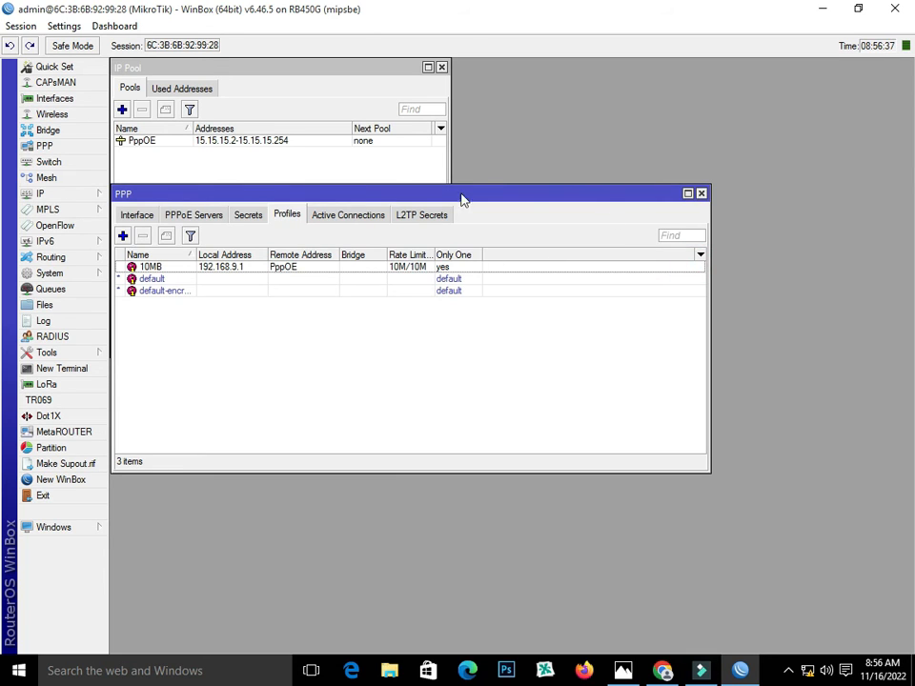
Add a PPP secret for the new user with a password, service pppoe and profile 10MB
click(249, 217)
click(122, 236)
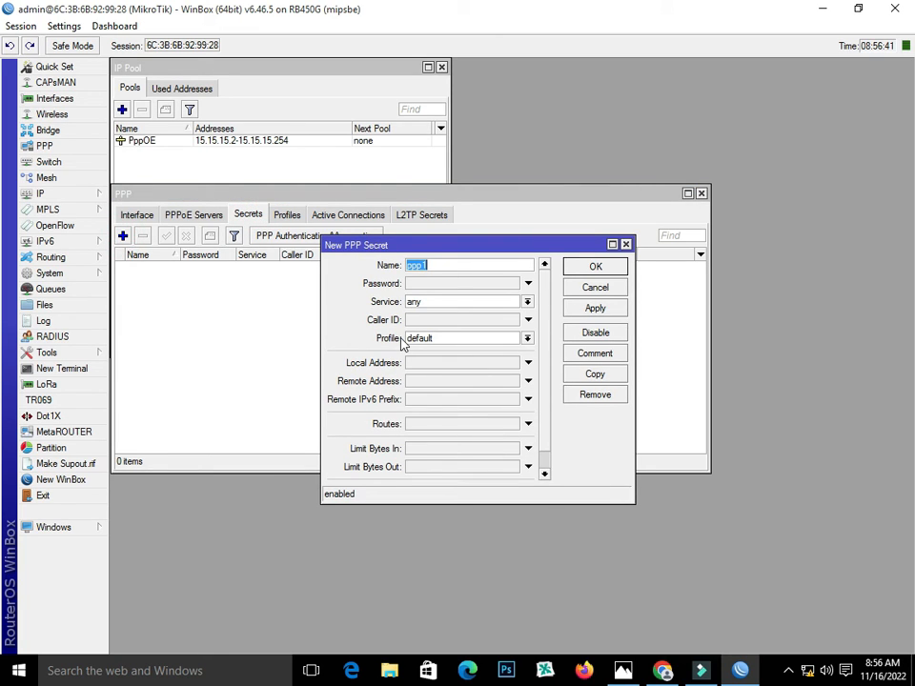
text(Ali)
click(442, 283)
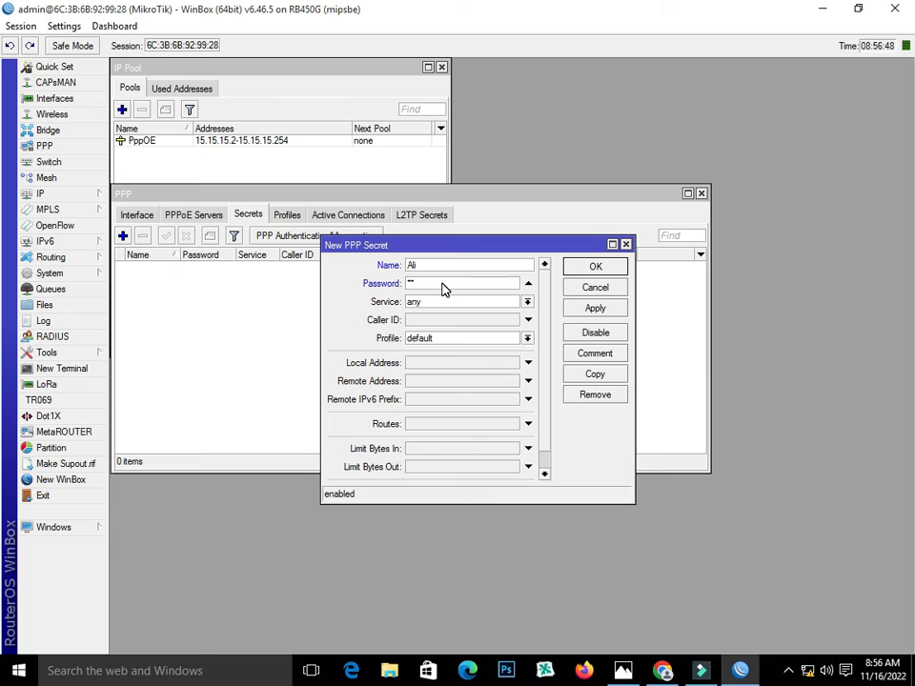
click(493, 302)
click(494, 360)
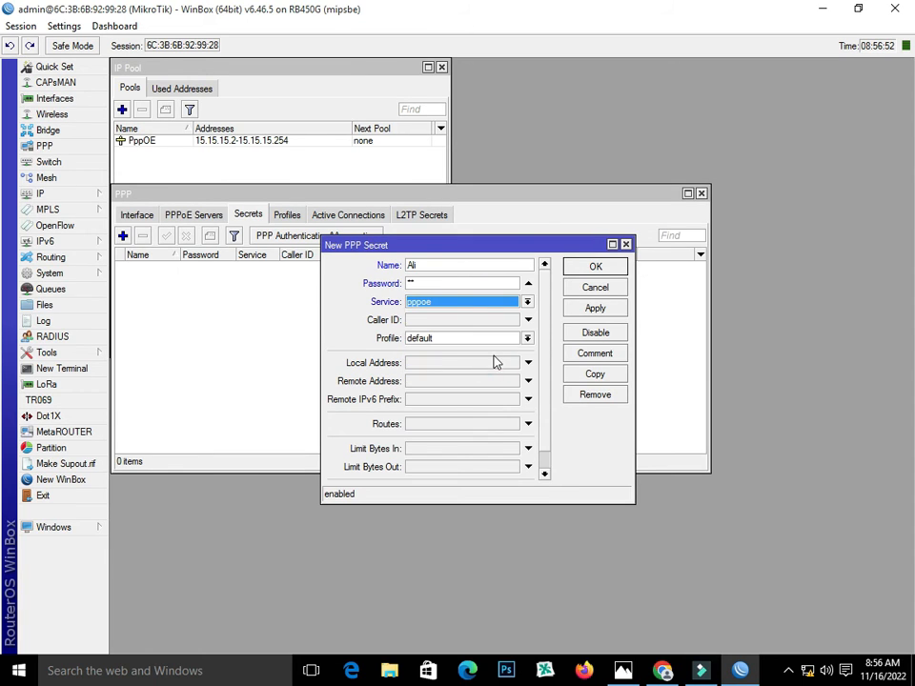
click(489, 339)
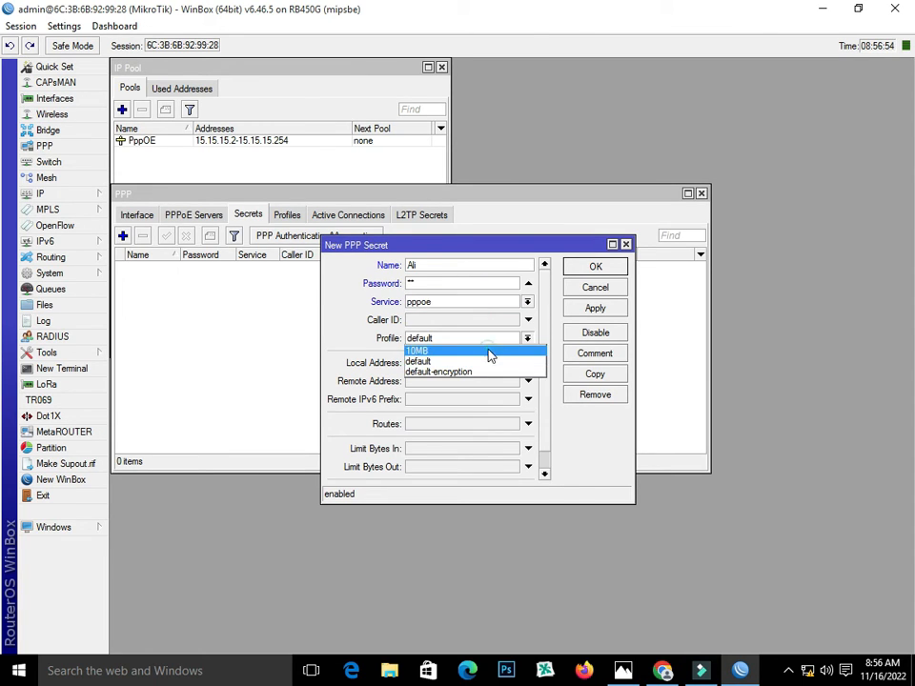
click(489, 350)
click(577, 307)
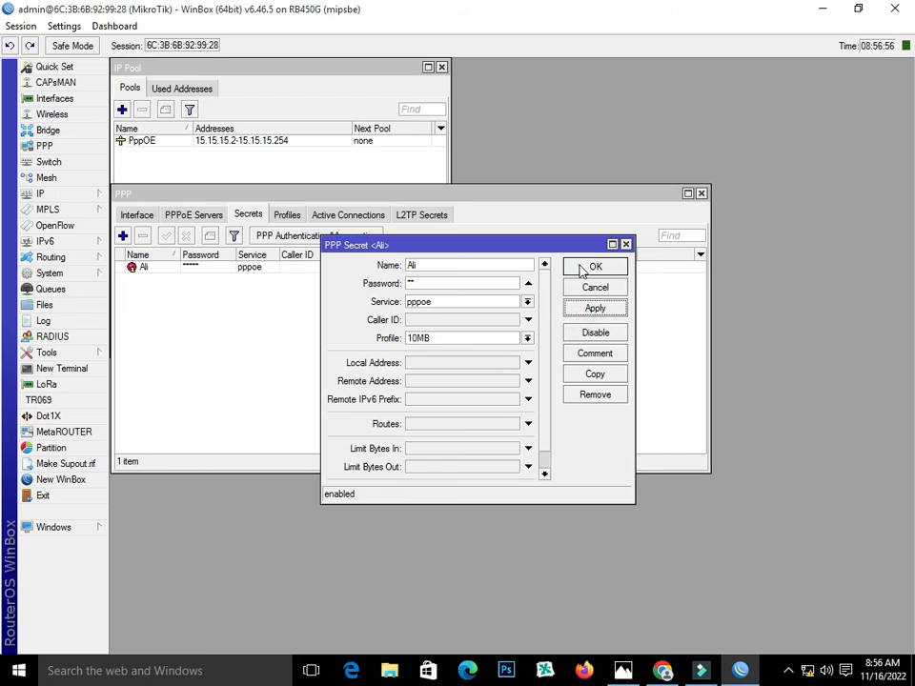
click(593, 267)
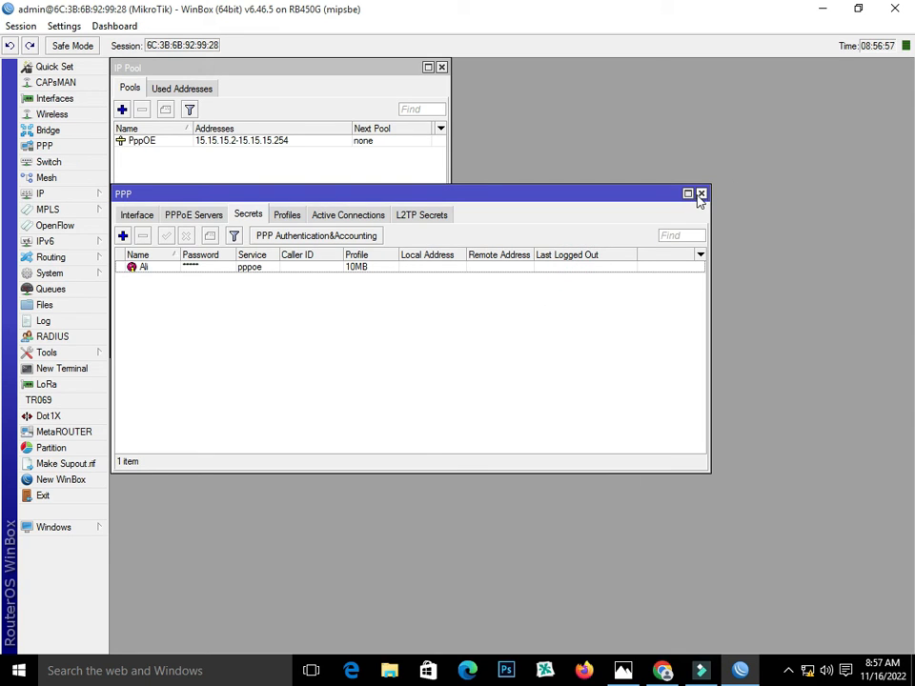
Close the IP Pool list, open the Interface List with isp1–isp4 selected, and show Windows' network panel
click(441, 67)
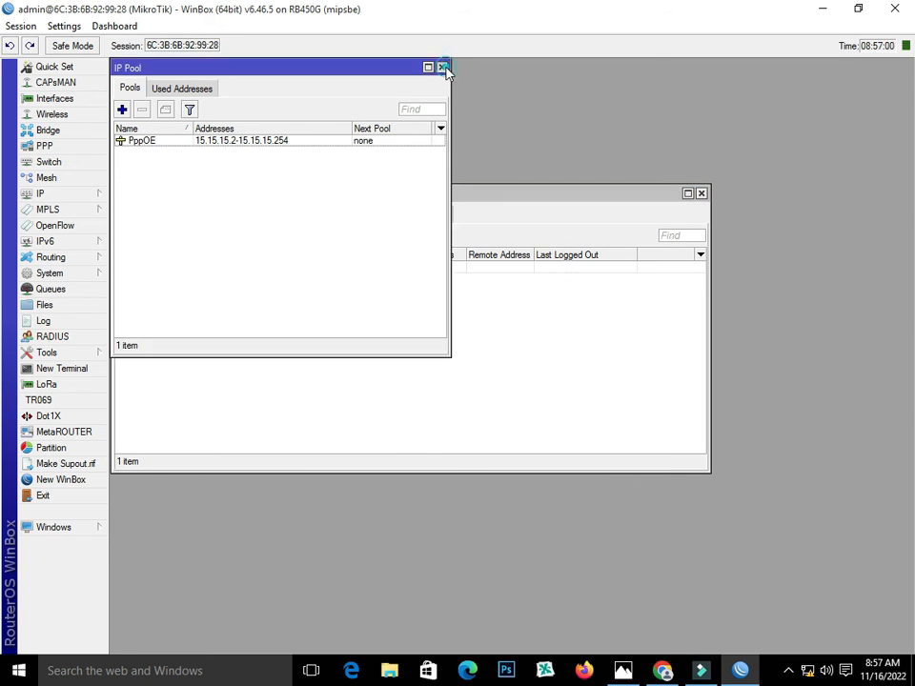
click(441, 67)
click(70, 101)
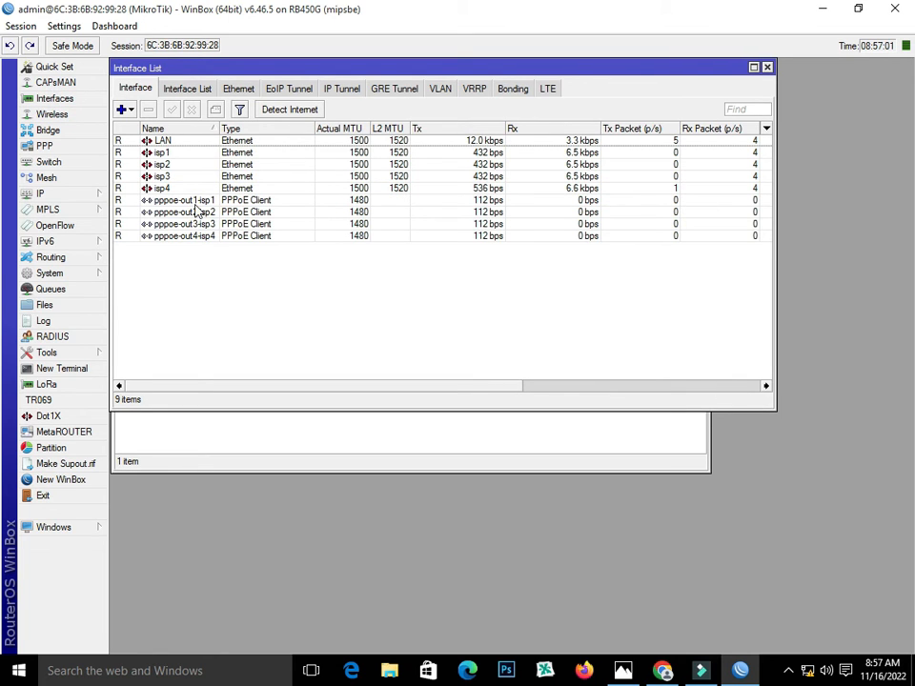
click(191, 154)
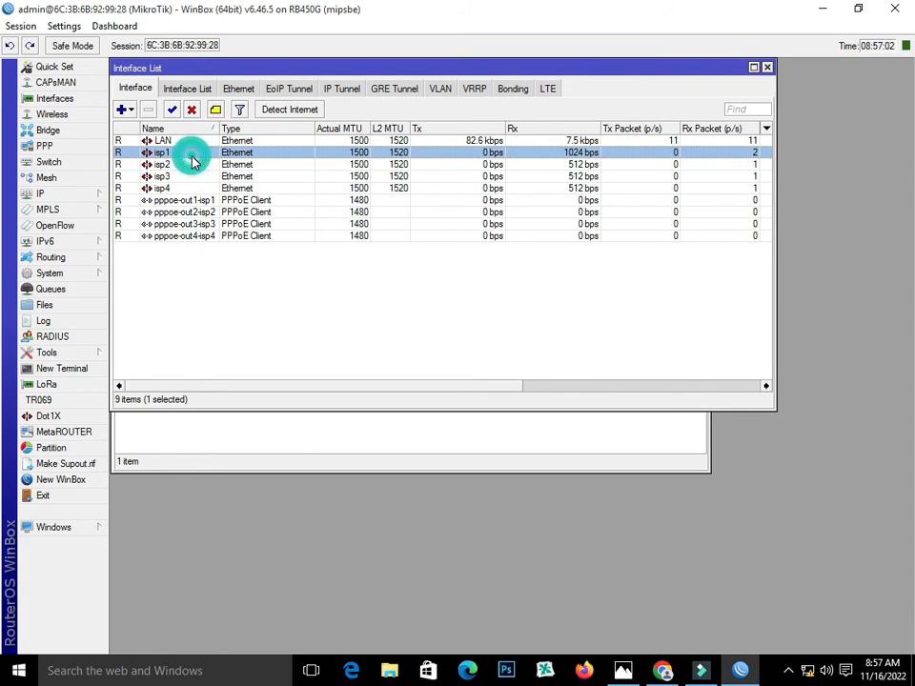
shift+click(195, 164)
ctrl+click(195, 189)
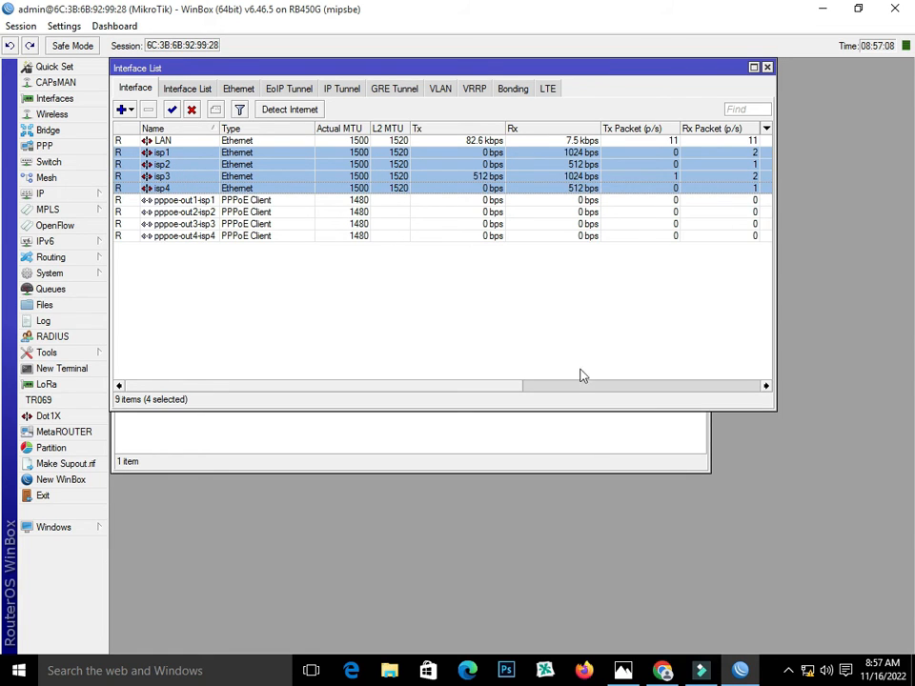
click(588, 432)
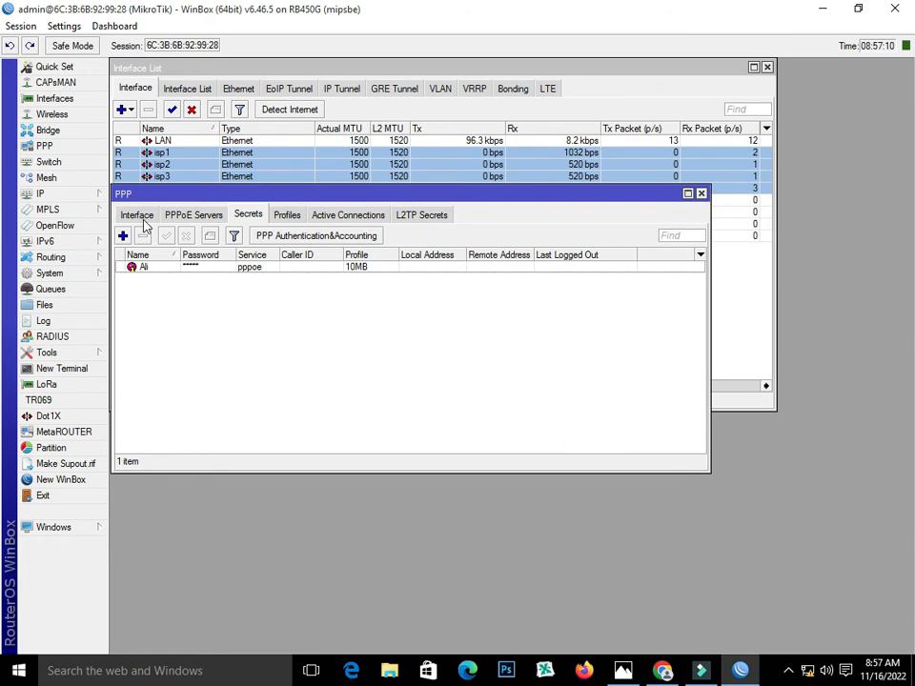
click(807, 669)
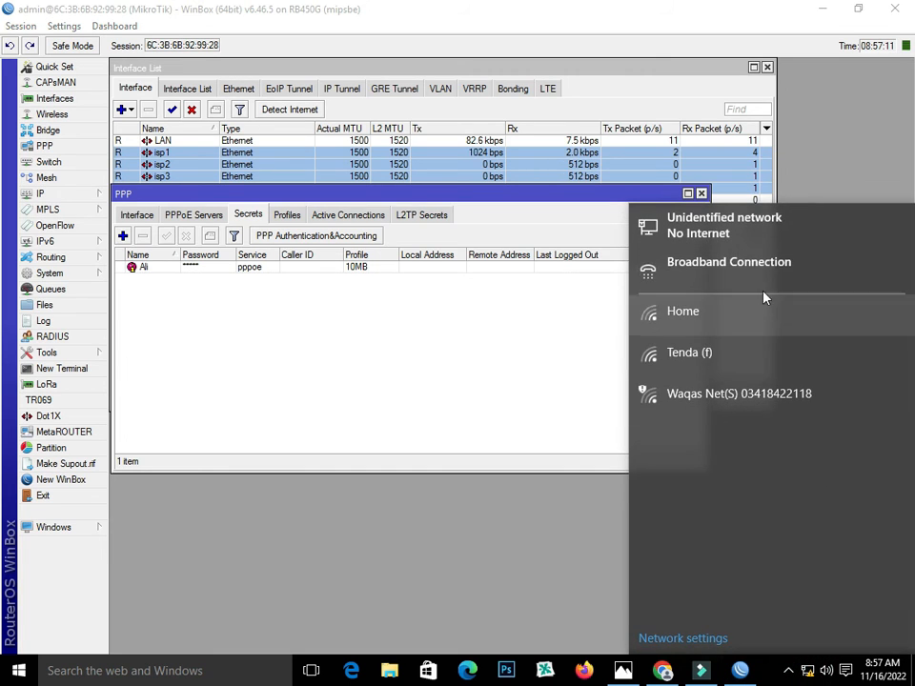
Connect Broadband Connection using the PPPoE user's name and password, then close Settings
click(756, 274)
click(452, 227)
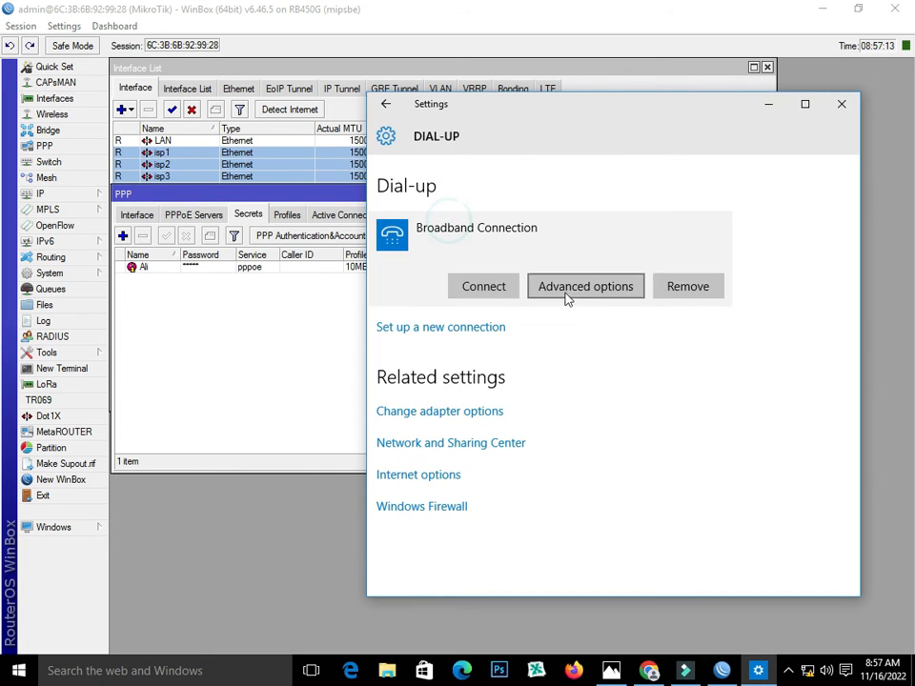
click(490, 290)
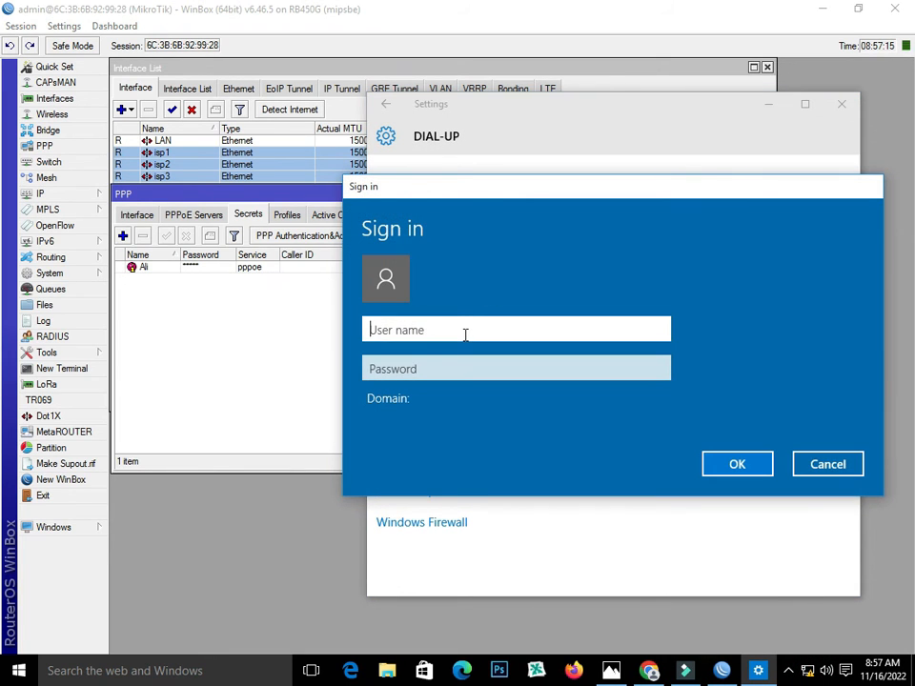
text(Ali)
key(Tab)
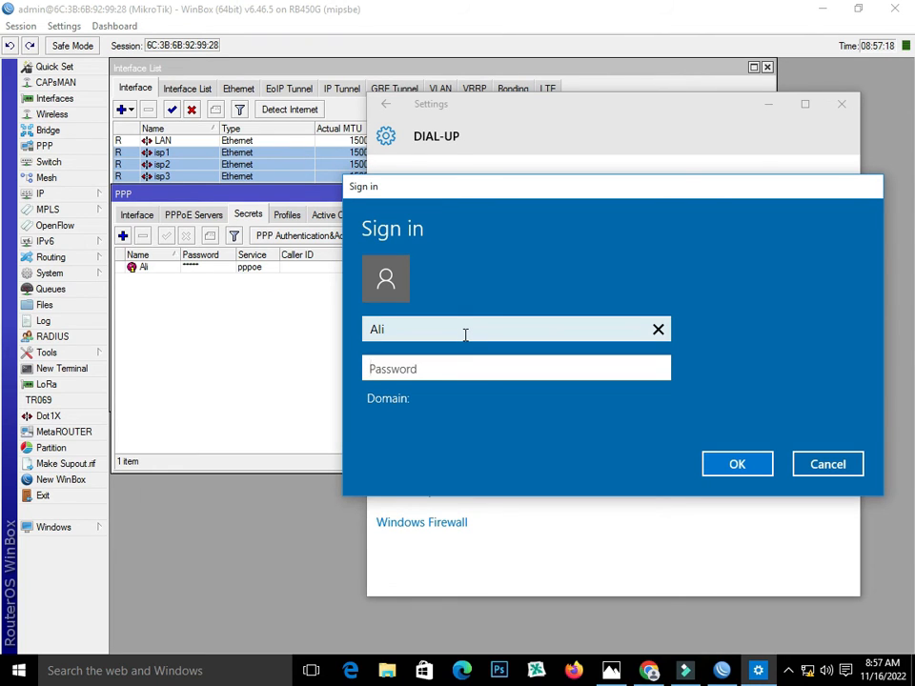
text(1)
click(748, 462)
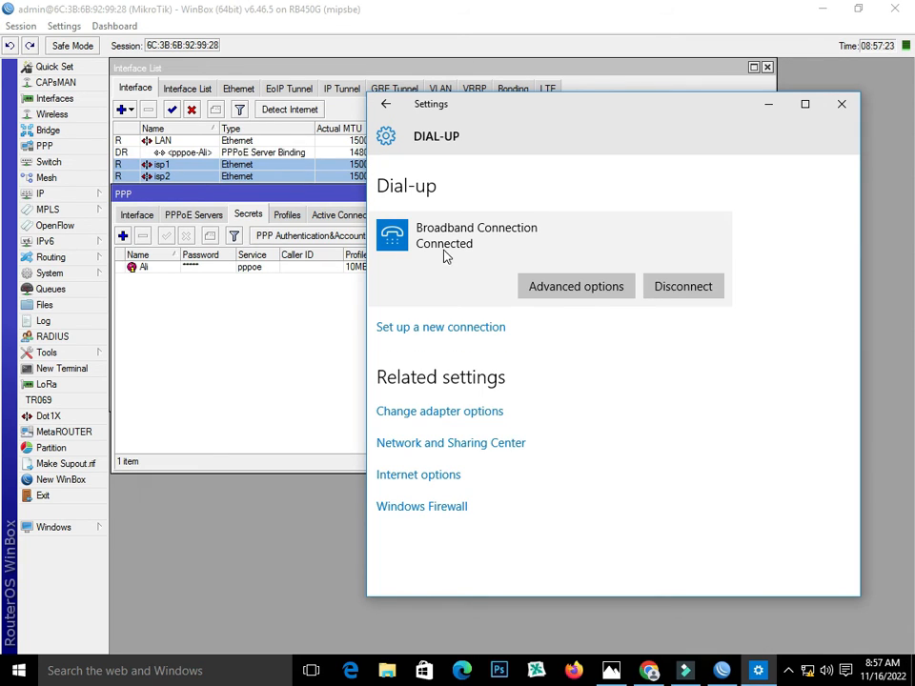
click(842, 105)
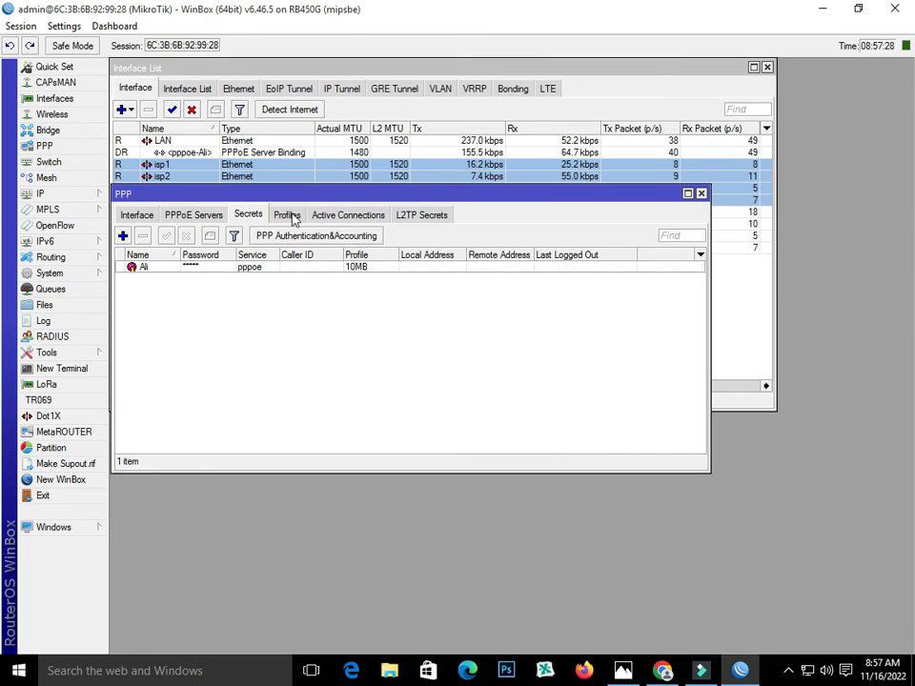
Check the user's active PPPoE session and its PPP interface, then close the PPP window
click(343, 215)
click(219, 269)
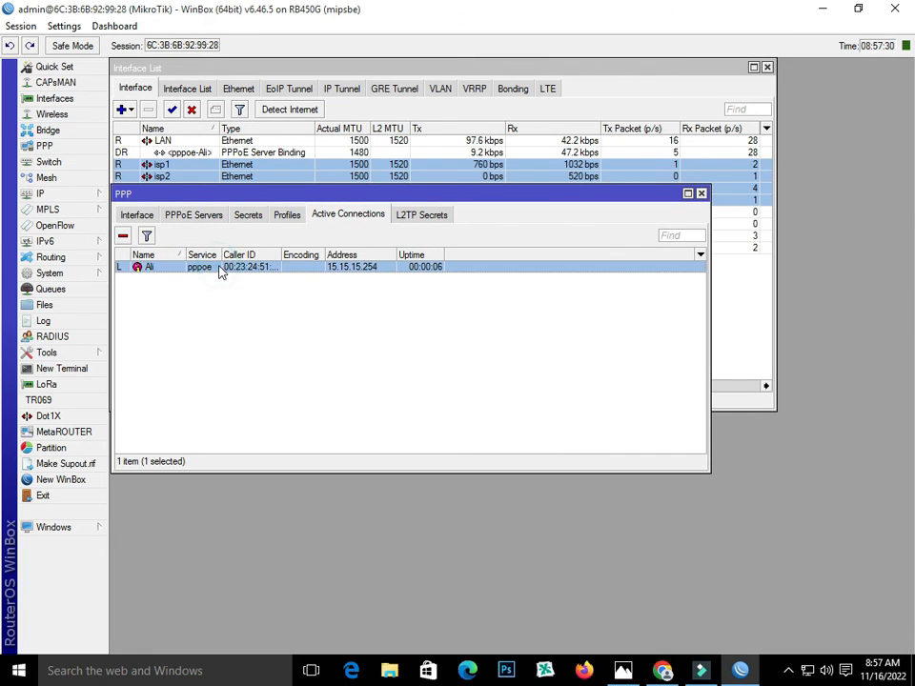
click(137, 215)
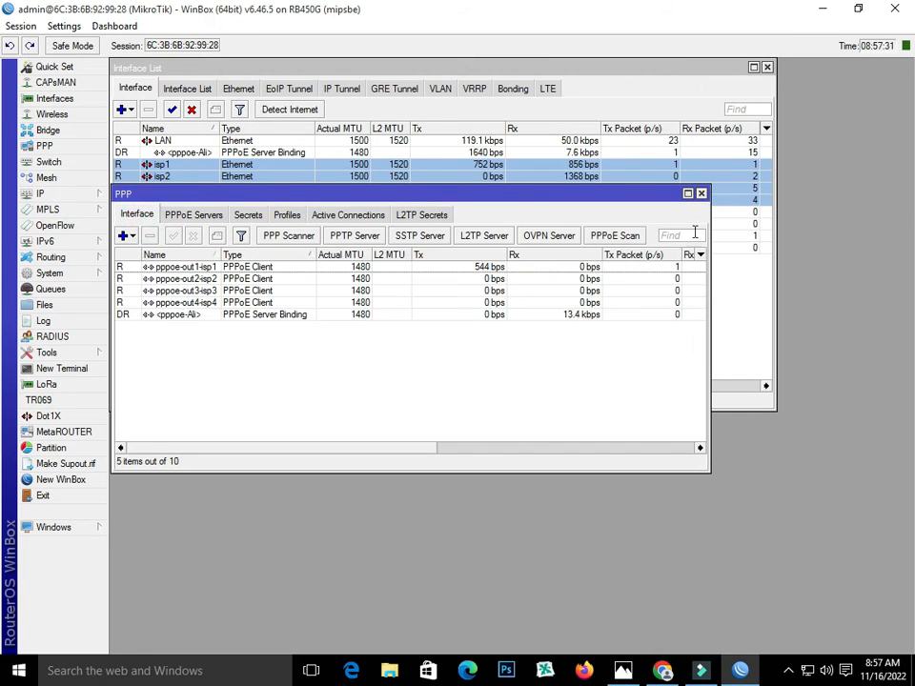
drag(534, 202, 535, 219)
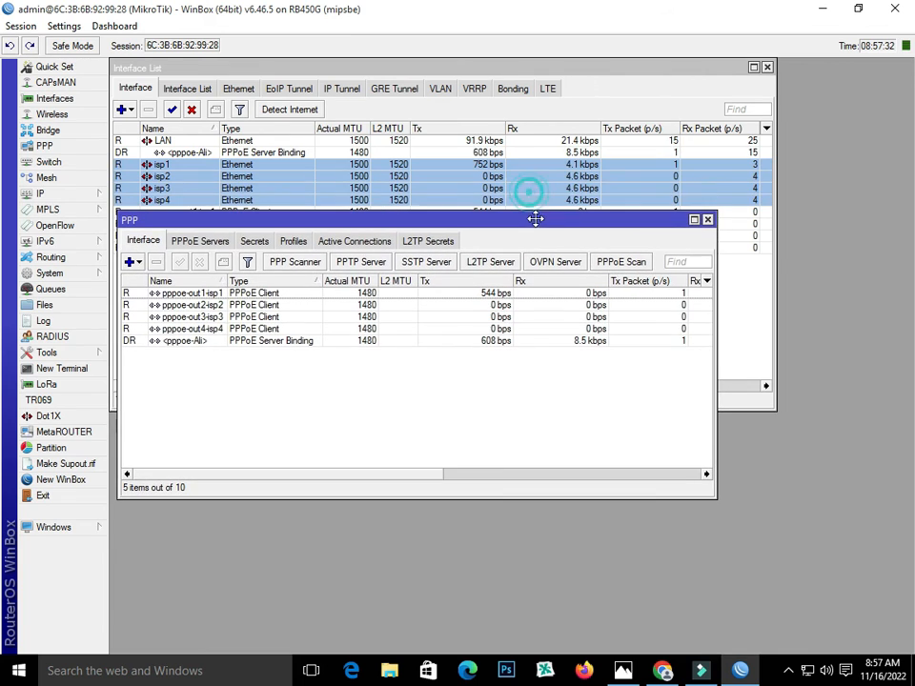
click(706, 219)
click(661, 671)
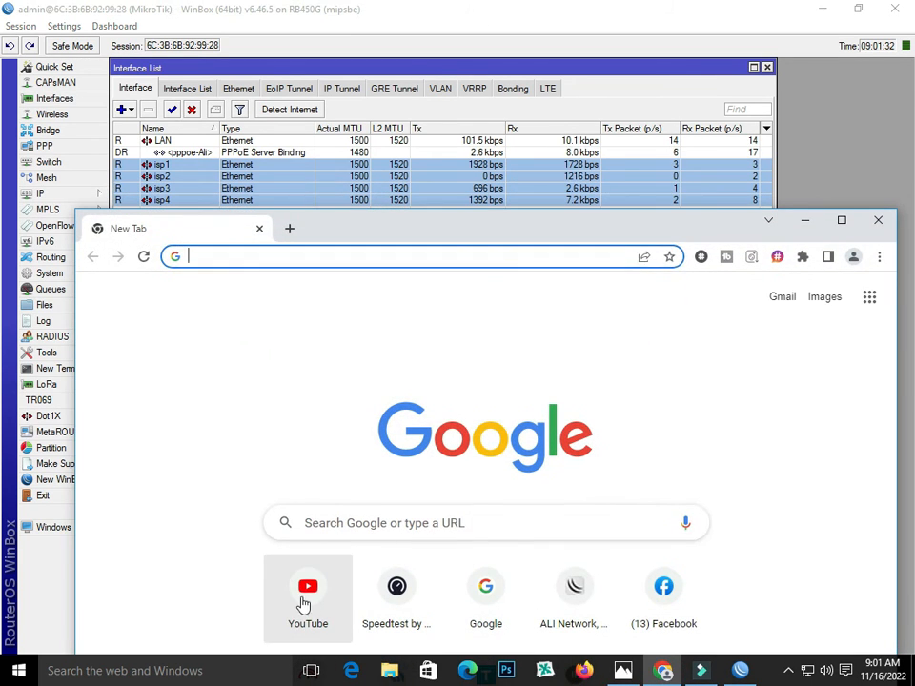
Open a recommended YouTube trailer and start an IDM download of its MP4 720p version
click(301, 587)
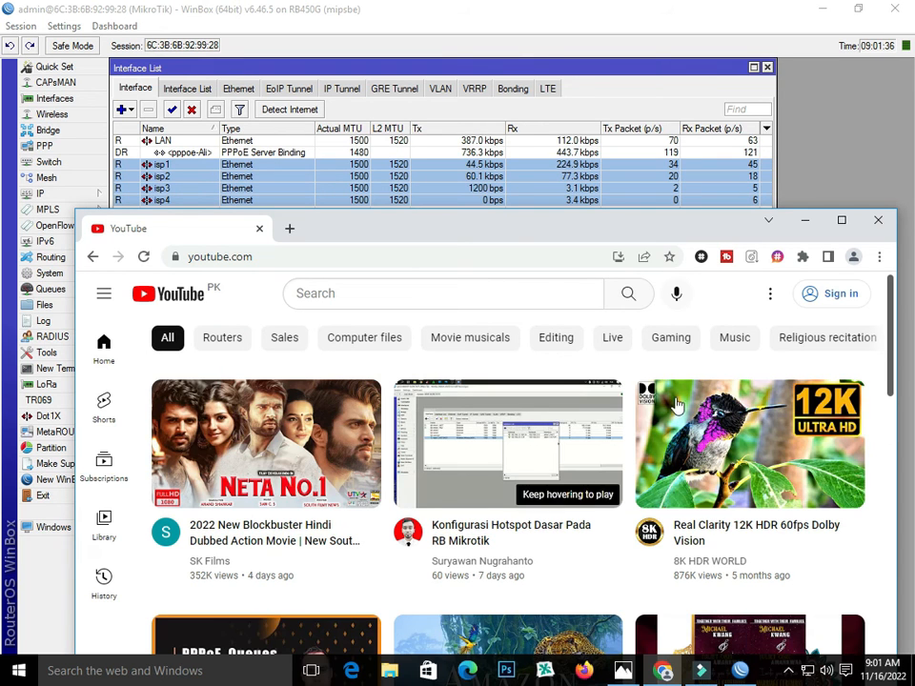
scroll(588, 439, down, 2)
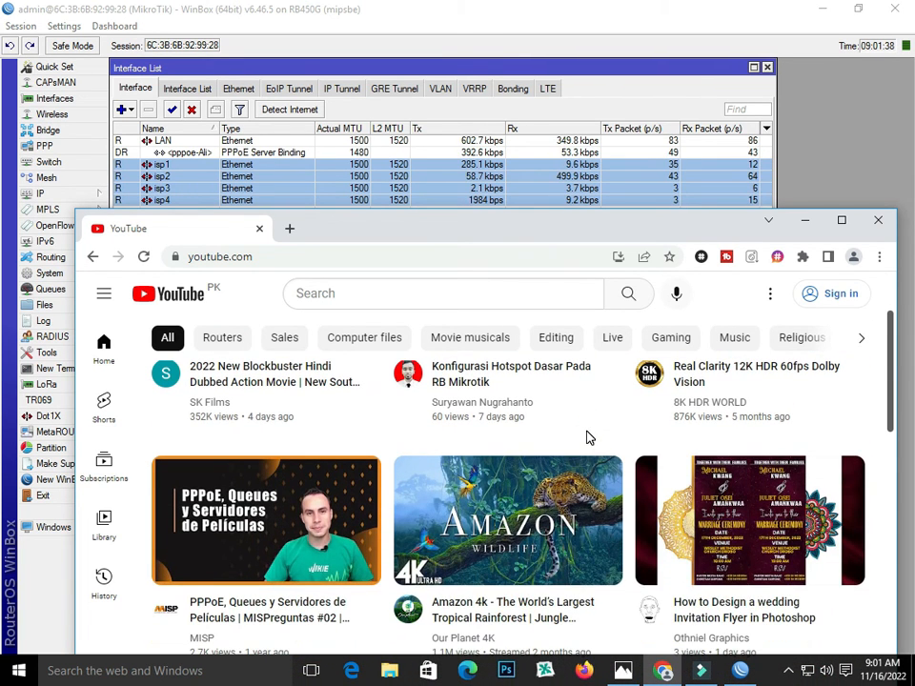
scroll(588, 440, up, 2)
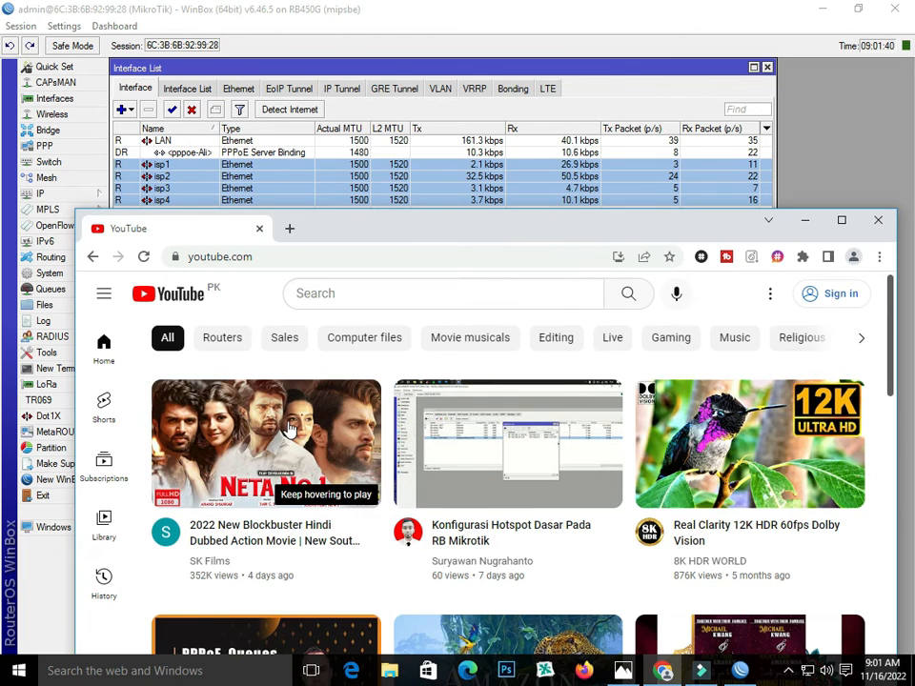
click(290, 429)
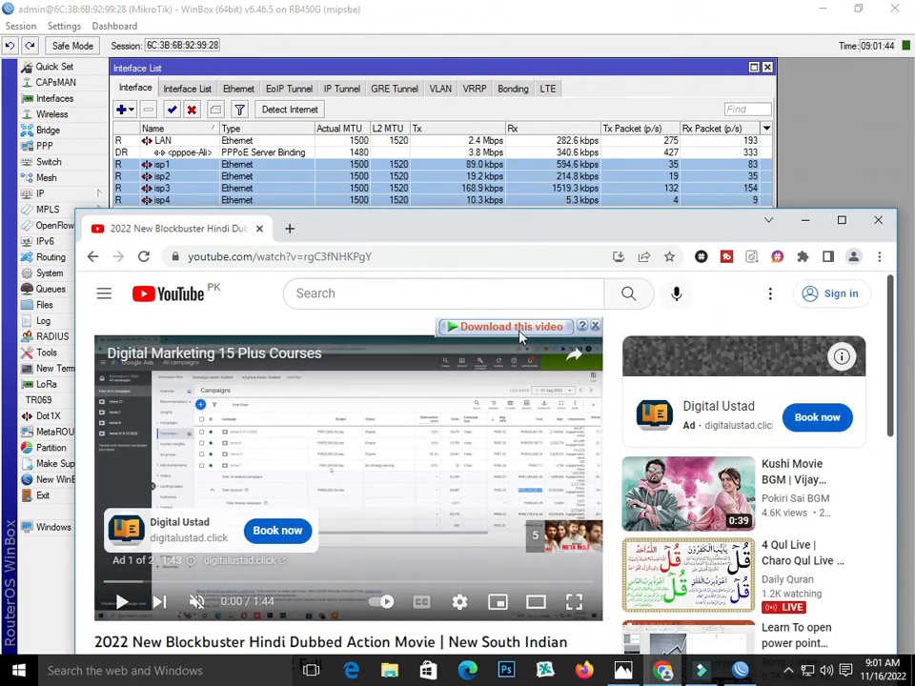
click(519, 329)
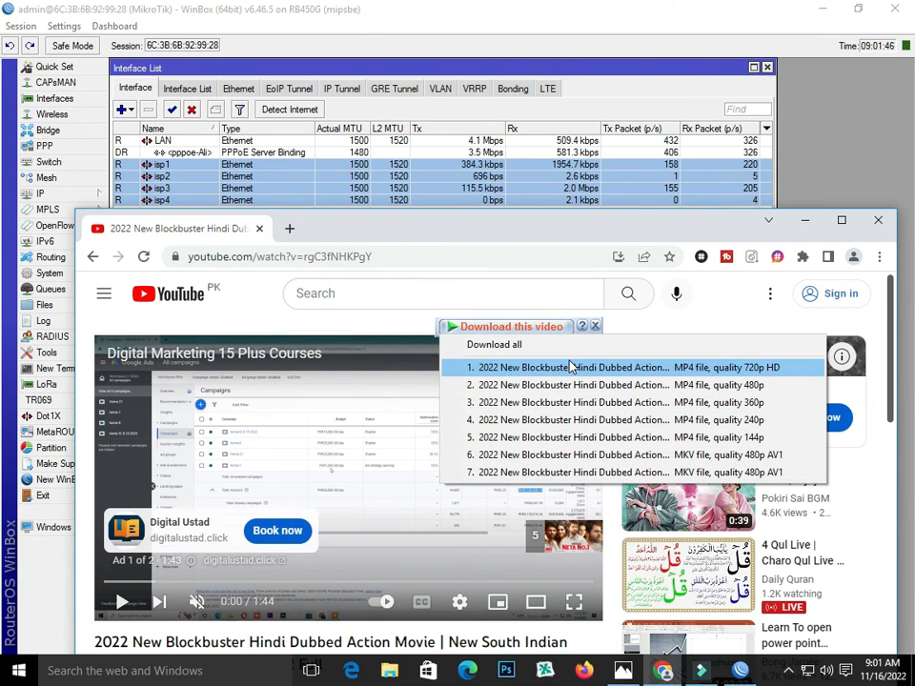
click(571, 367)
click(466, 403)
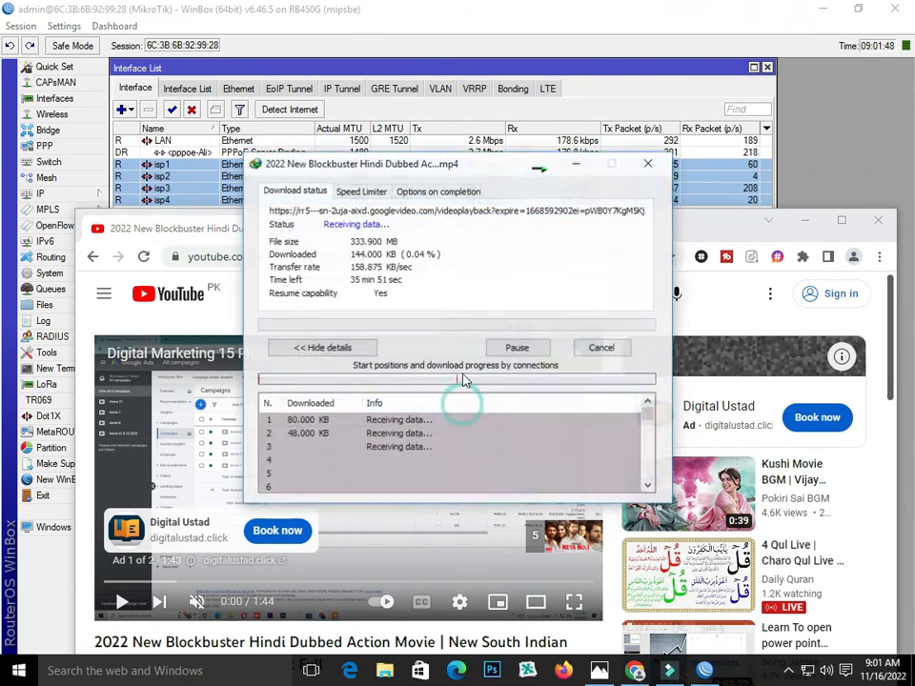
Pause the 333.9 MB download at 8.18% and minimize Chrome to reveal WinBox
drag(492, 183, 487, 287)
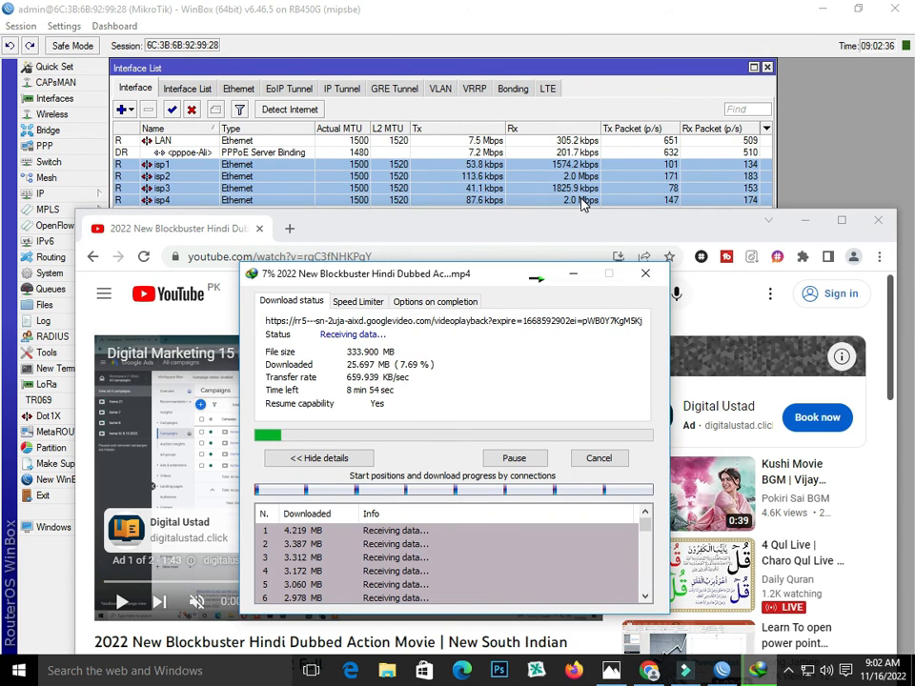
click(514, 460)
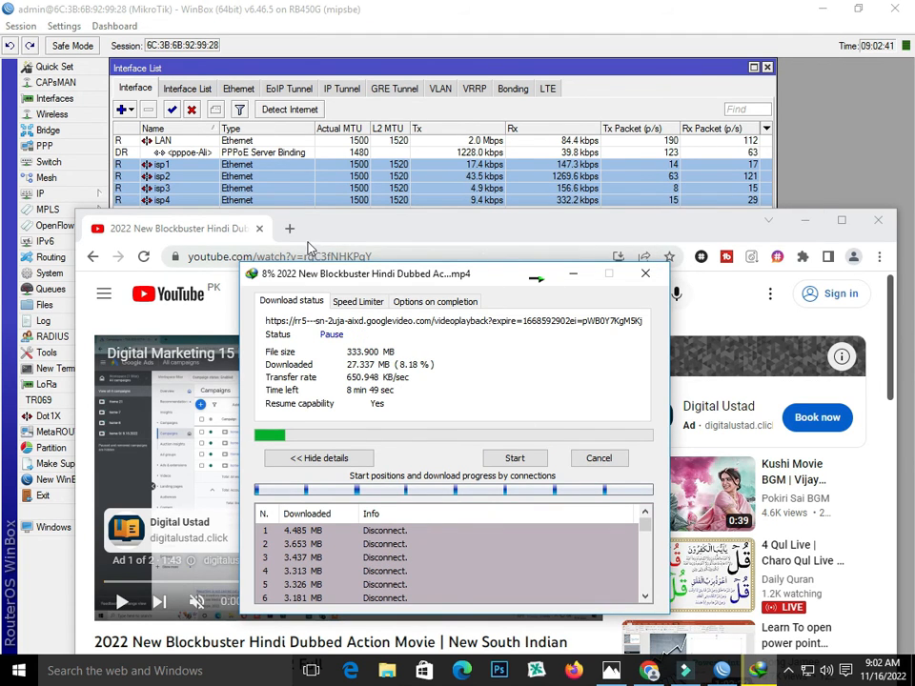
click(806, 220)
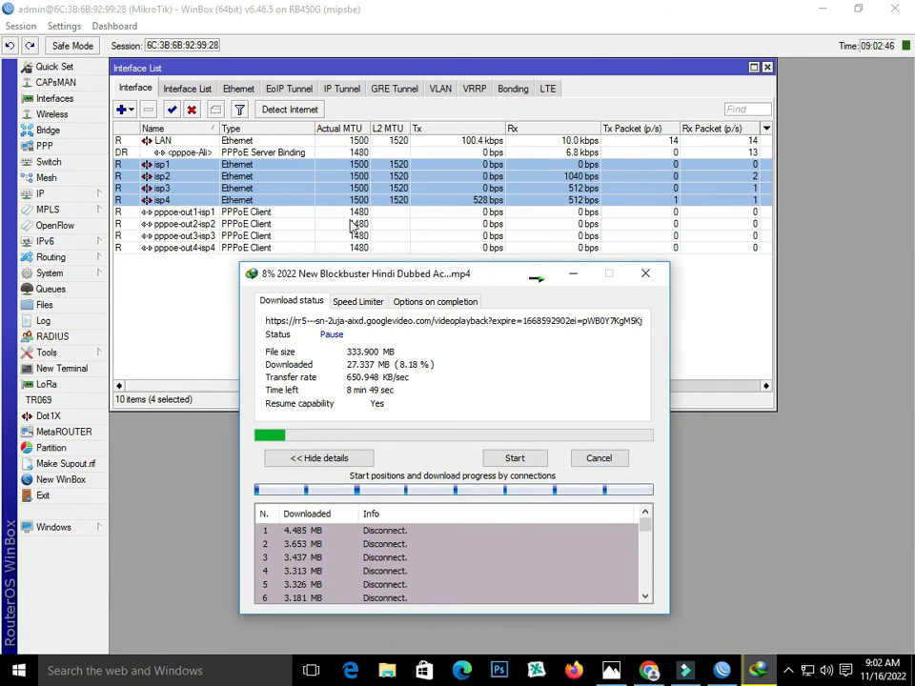
Disconnect the Windows Broadband Connection dial-up and close the Settings window
click(806, 670)
click(732, 277)
click(534, 242)
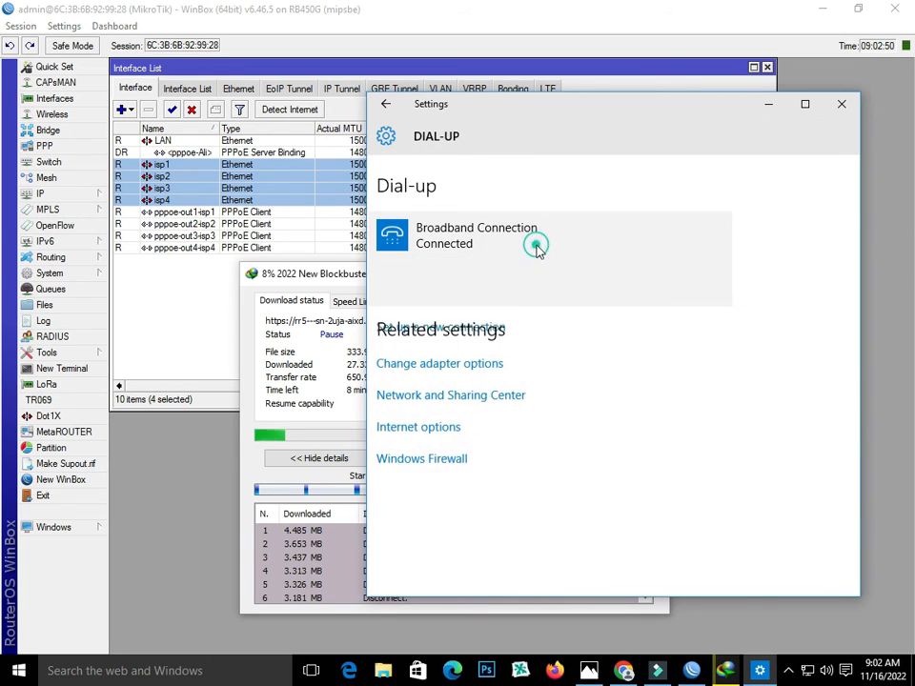
click(677, 291)
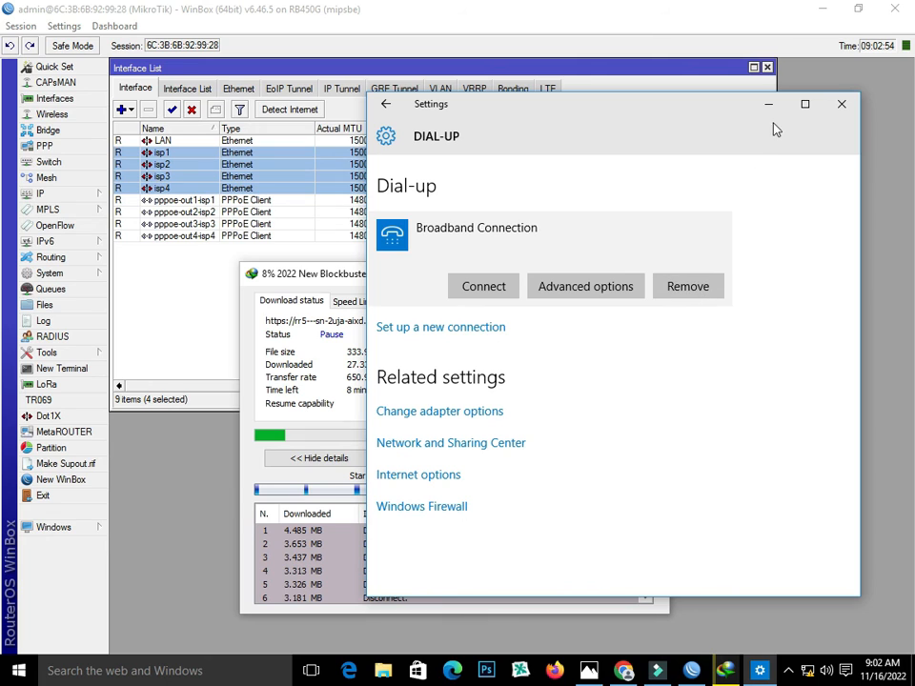
click(841, 104)
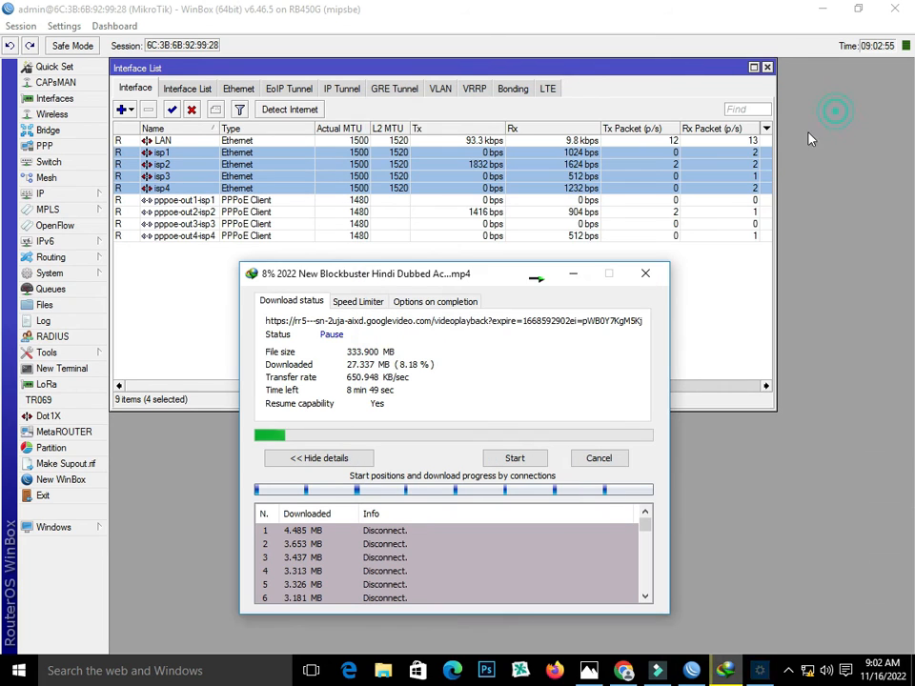
Open WinBox's IP > Hotspot window on the Servers list
click(55, 194)
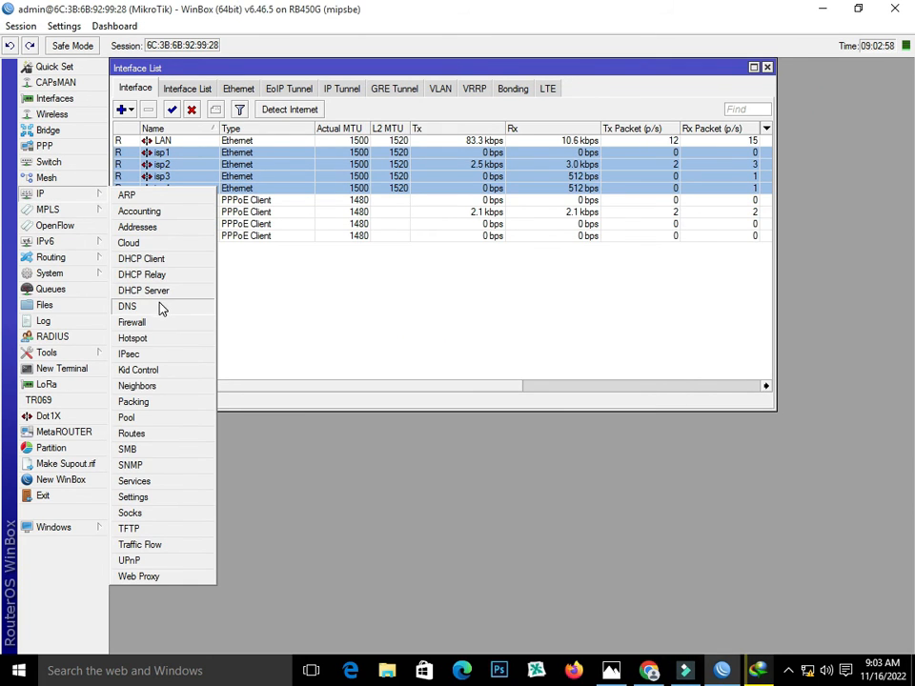
click(148, 338)
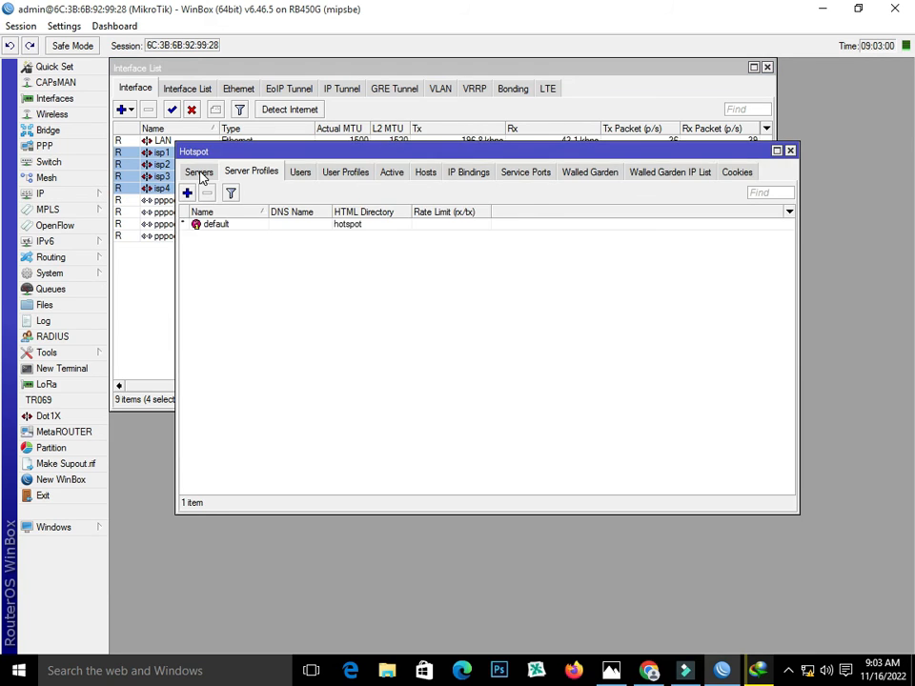
click(200, 173)
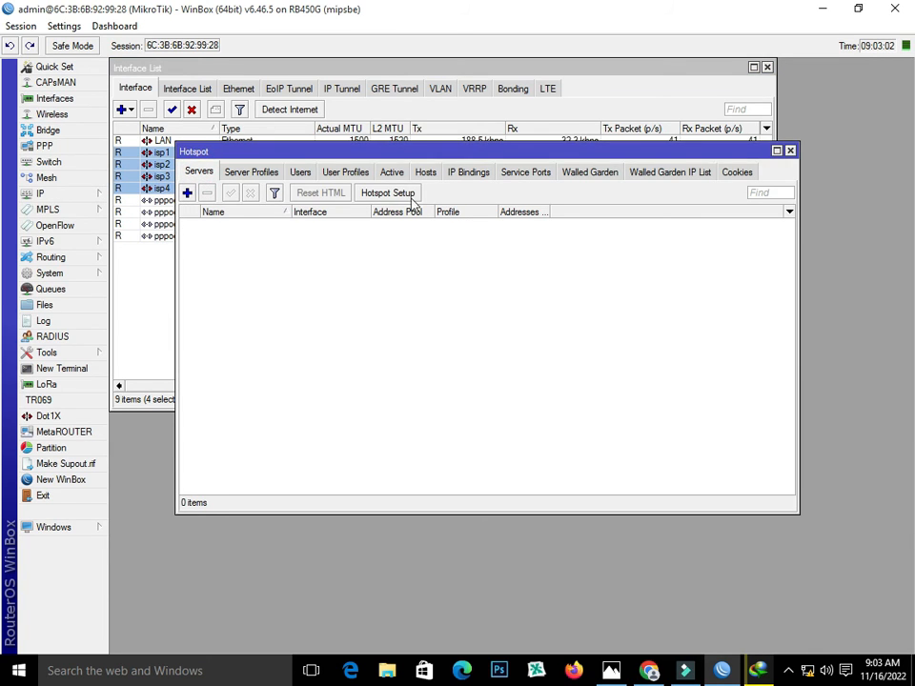
Start the Hotspot Setup wizard with LAN as the hotspot interface
click(404, 193)
click(493, 299)
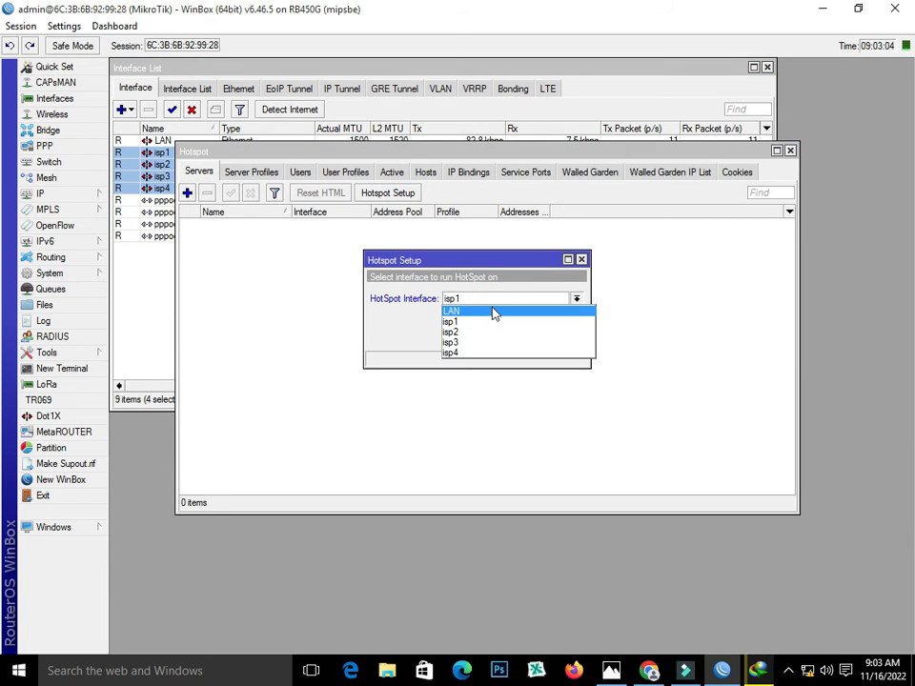
click(493, 310)
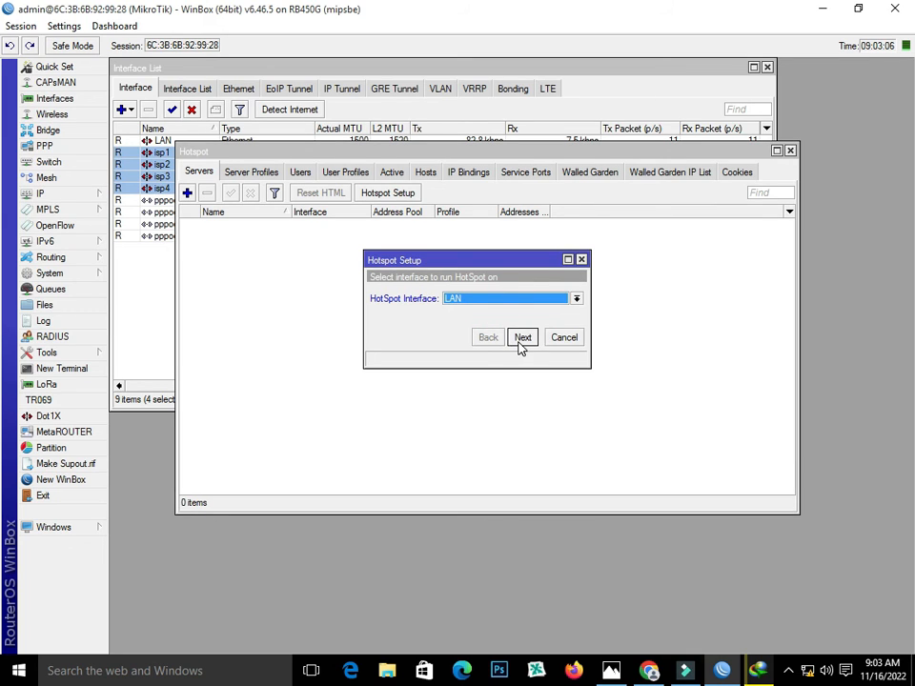
click(522, 339)
Accept the default address, pool and DNS servers, skip certificate and SMTP, and set DNS name zahid.net
click(523, 340)
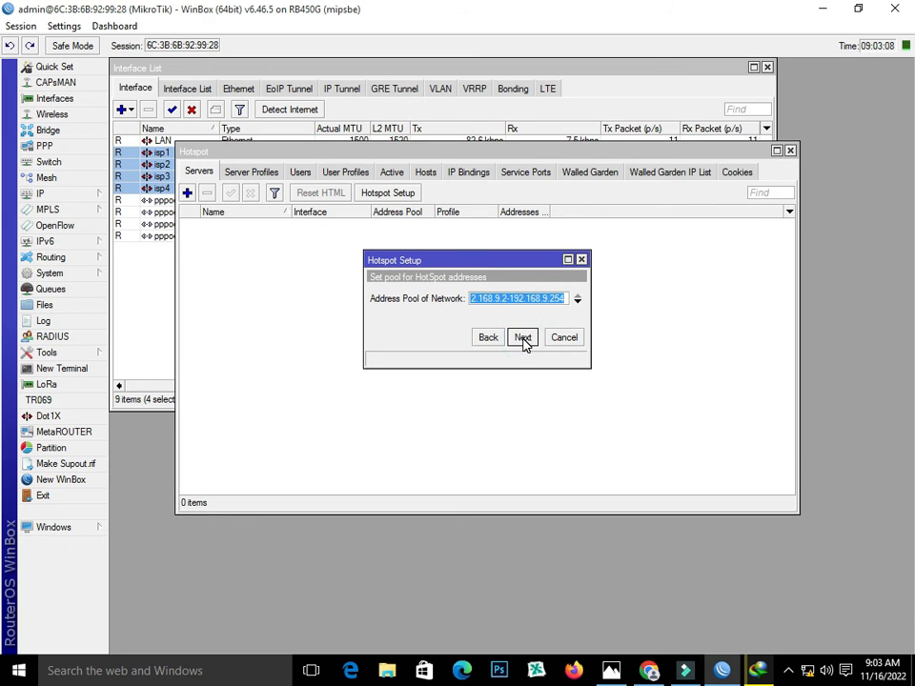
click(522, 339)
click(522, 339)
click(522, 339)
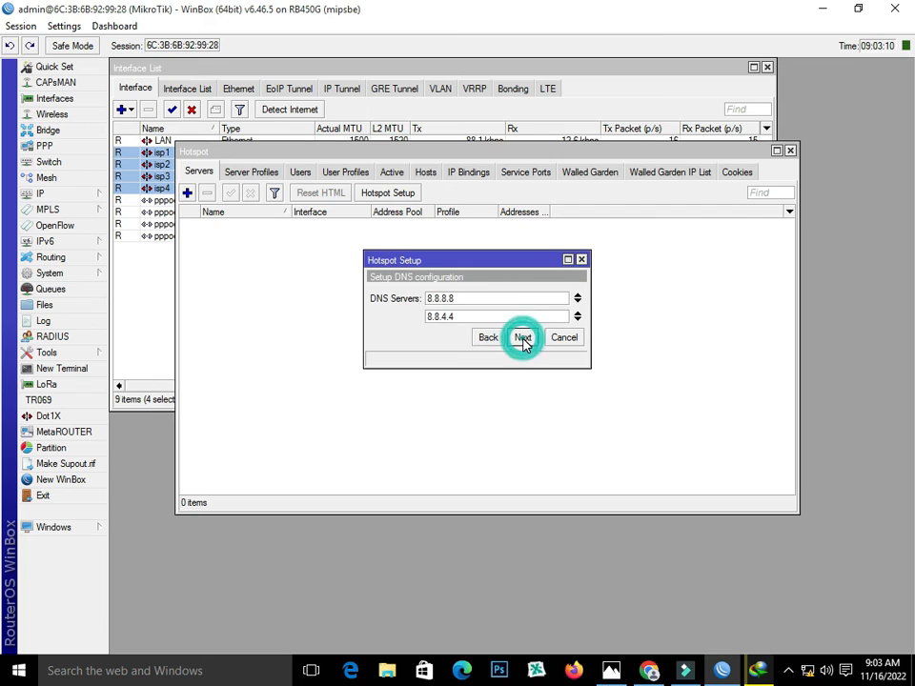
click(522, 339)
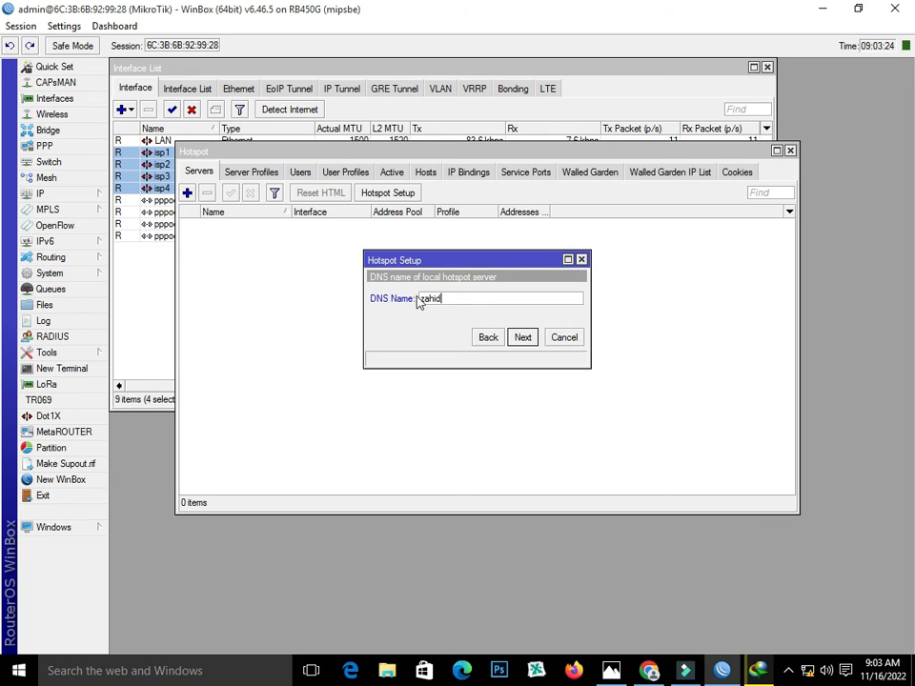
text(net)
click(524, 340)
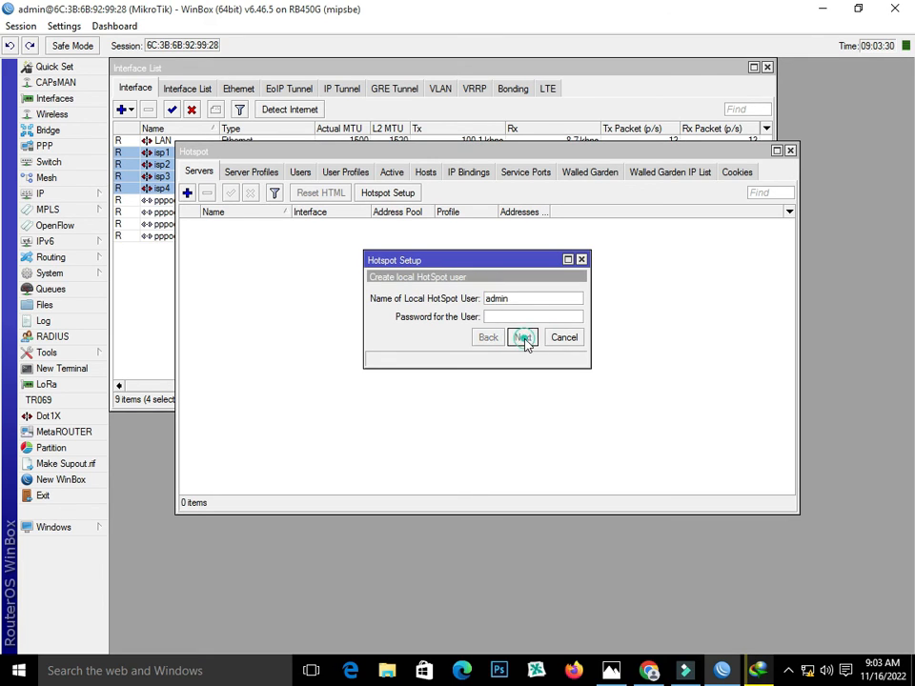
click(524, 339)
click(514, 350)
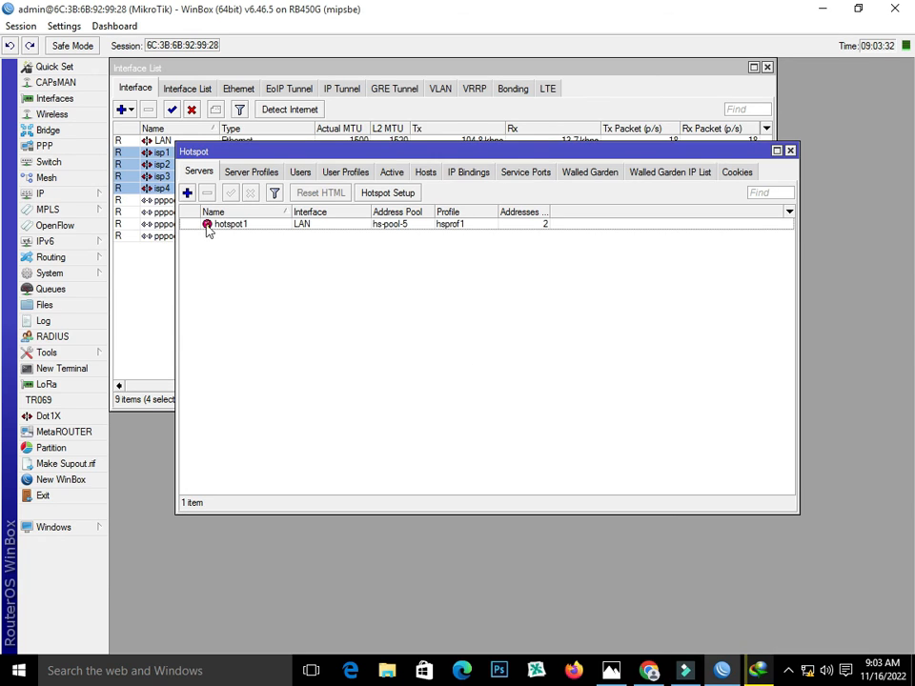
Set hotspot1's Addresses Per MAC to 1
double_click(258, 224)
double_click(427, 361)
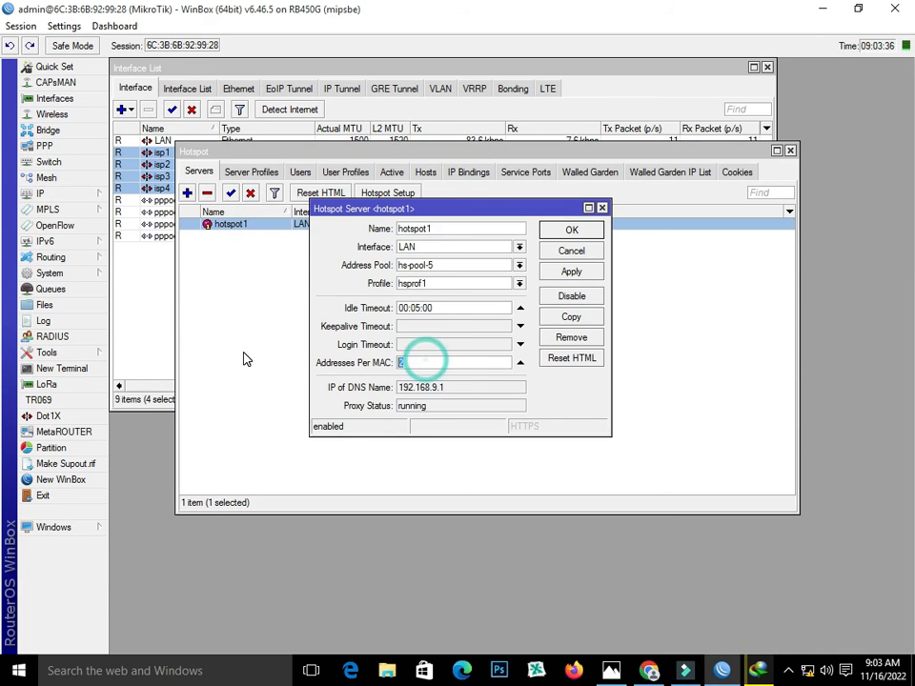
text(1)
click(586, 233)
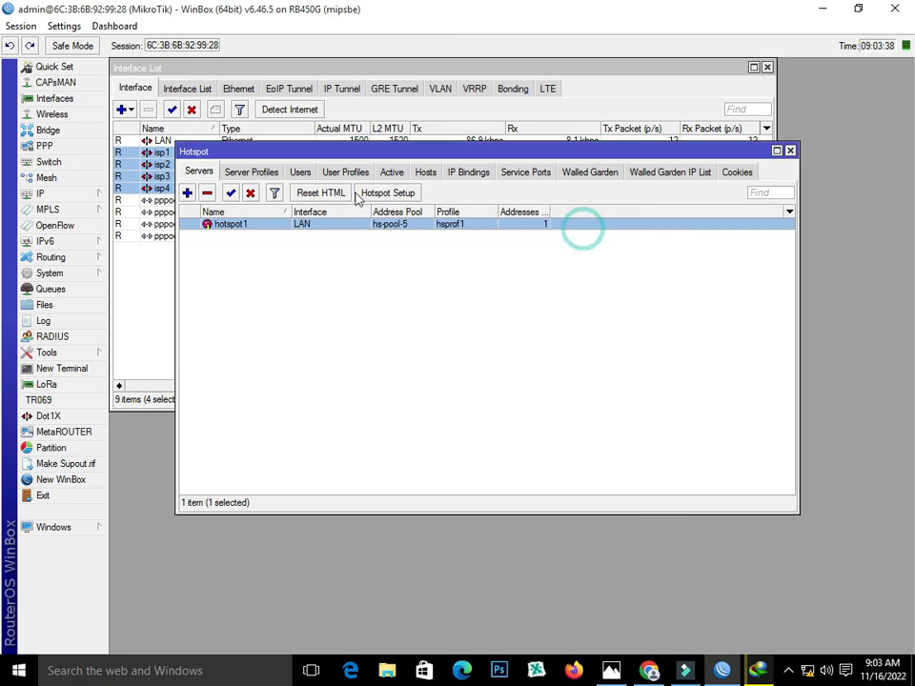
Disable cookie login in the hsprof1 server profile
click(252, 172)
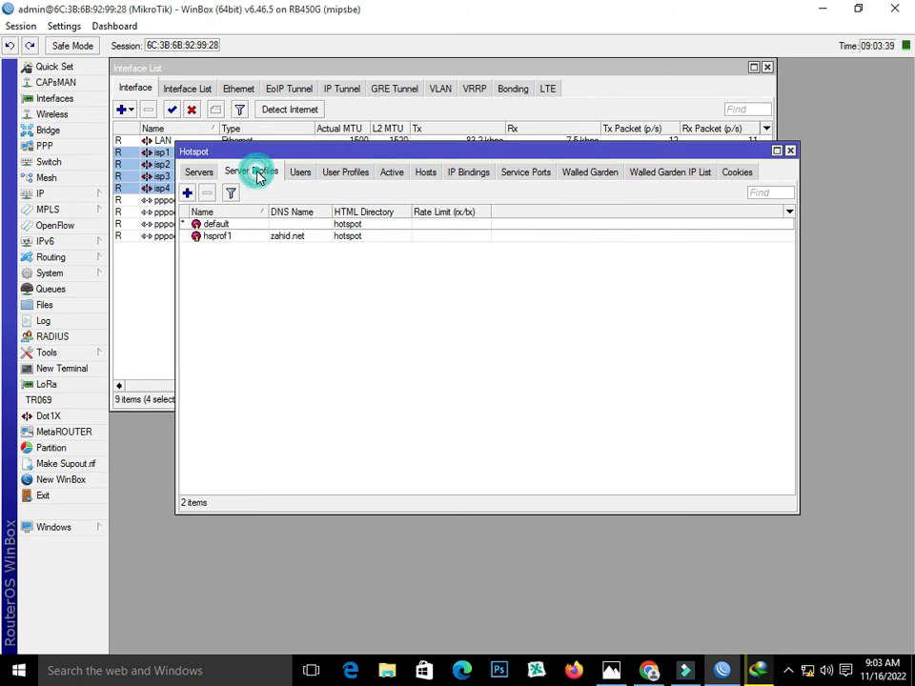
double_click(240, 234)
click(349, 187)
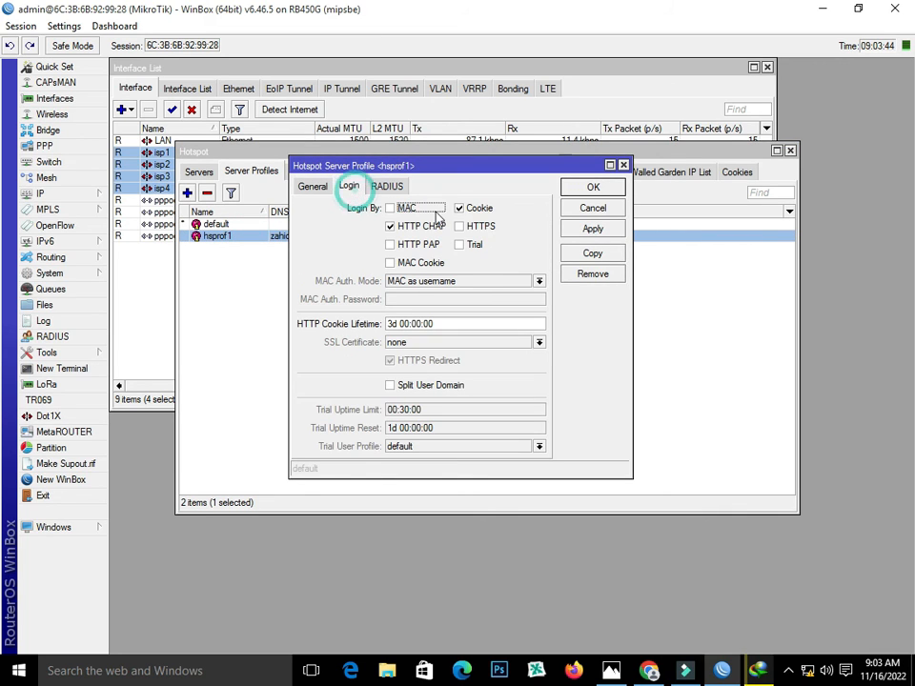
click(461, 209)
click(592, 189)
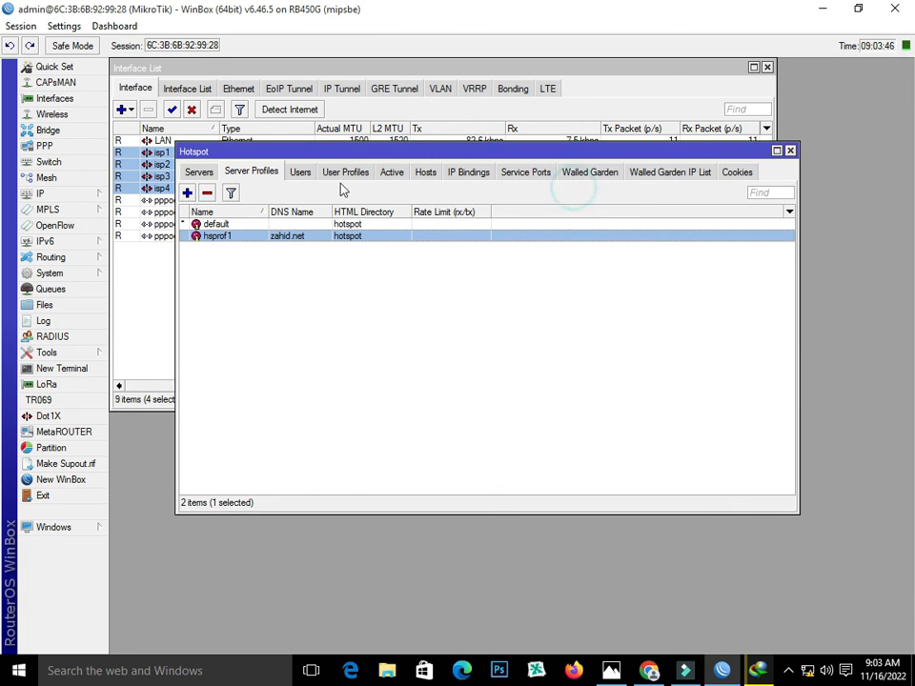
Create user profile 10MB with pool hs-pool-5, rate limit 10M/10M and transparent proxy, and save it
click(360, 177)
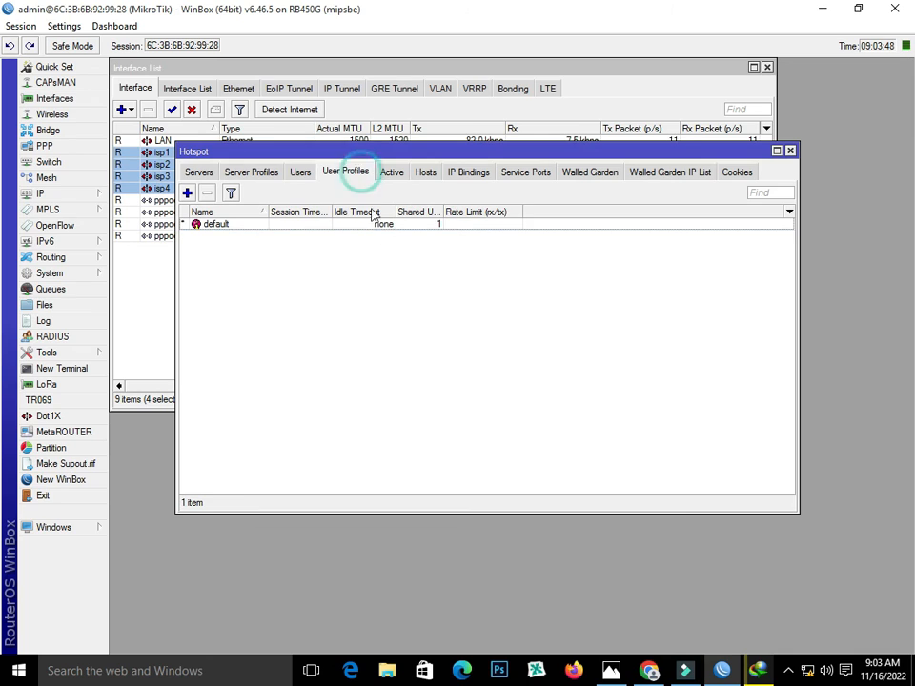
click(186, 193)
text(10MB)
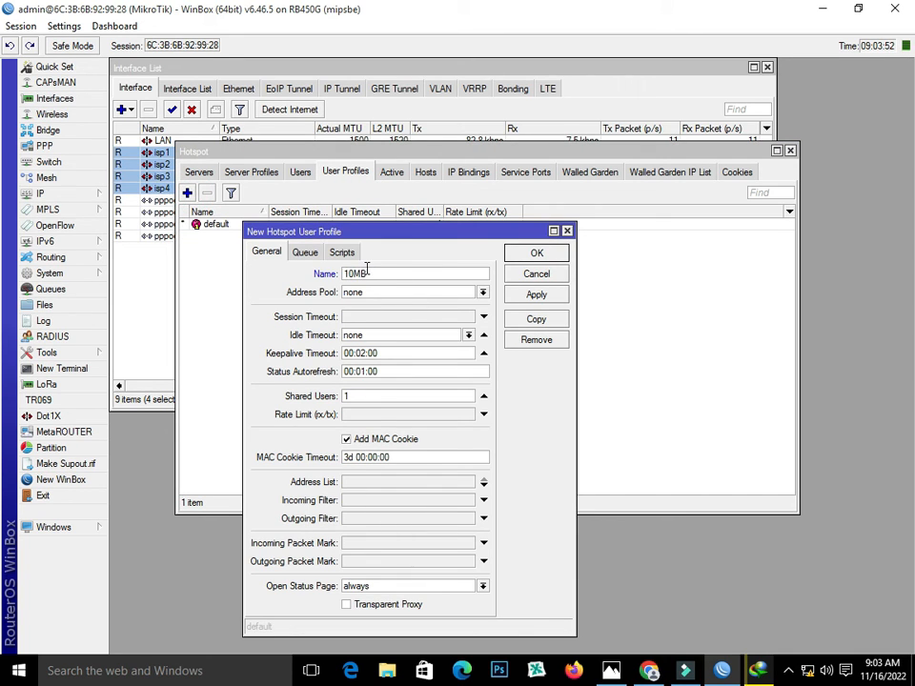
click(410, 294)
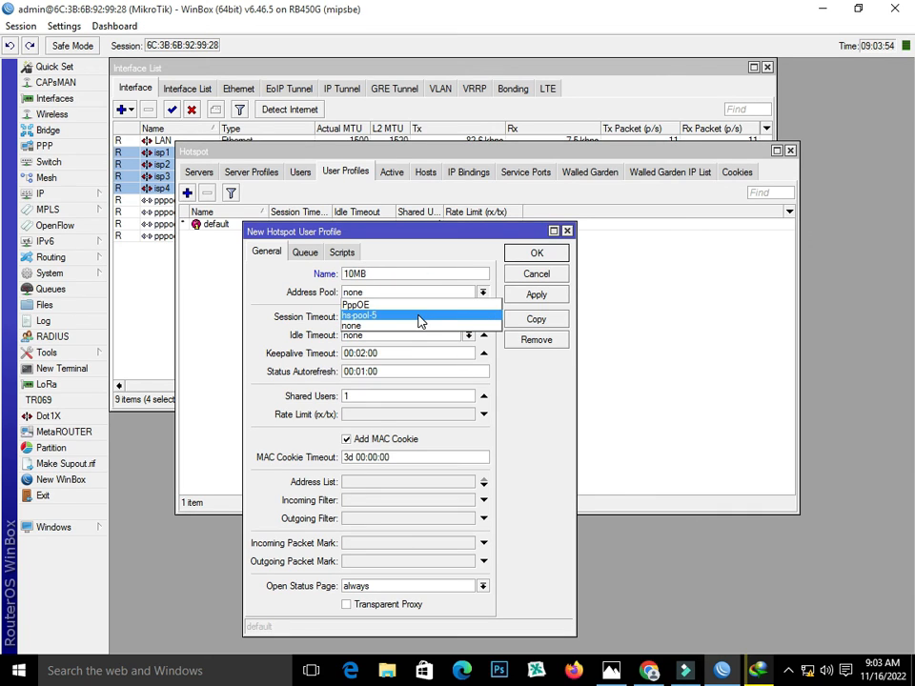
click(416, 316)
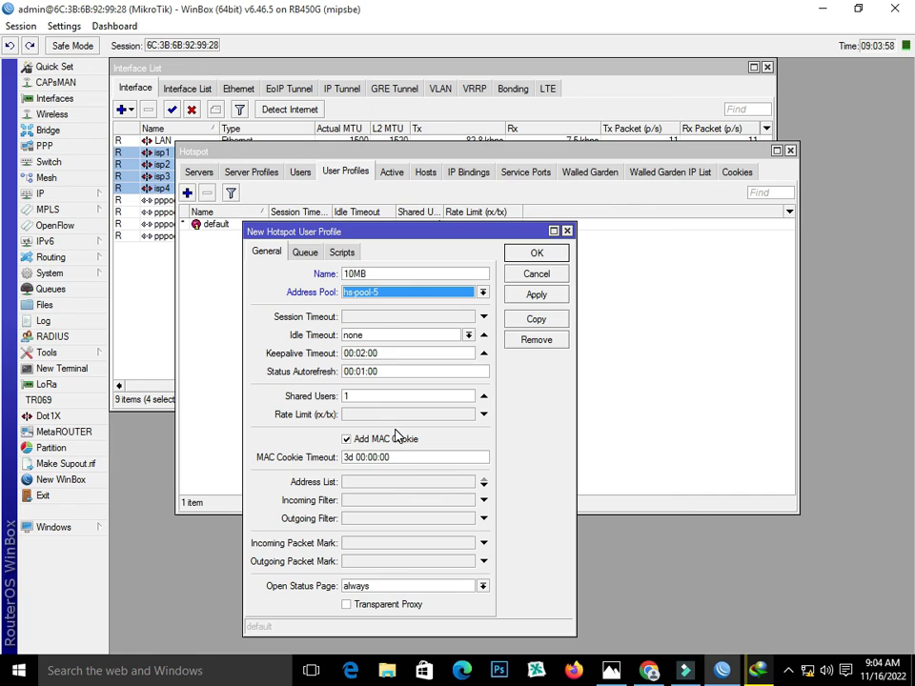
click(370, 416)
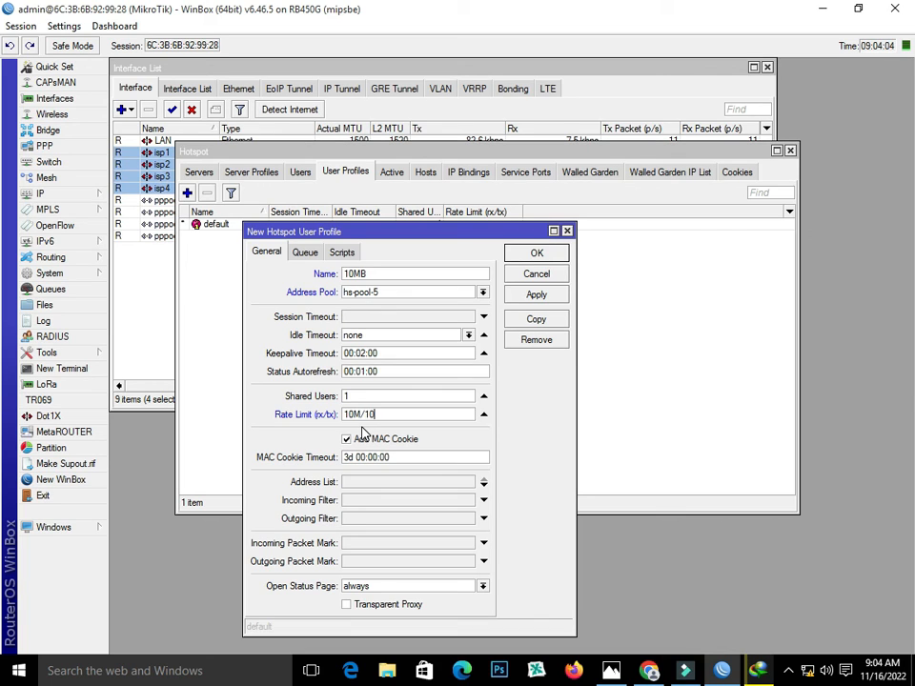
text(10M/10M)
click(376, 604)
click(535, 294)
click(527, 253)
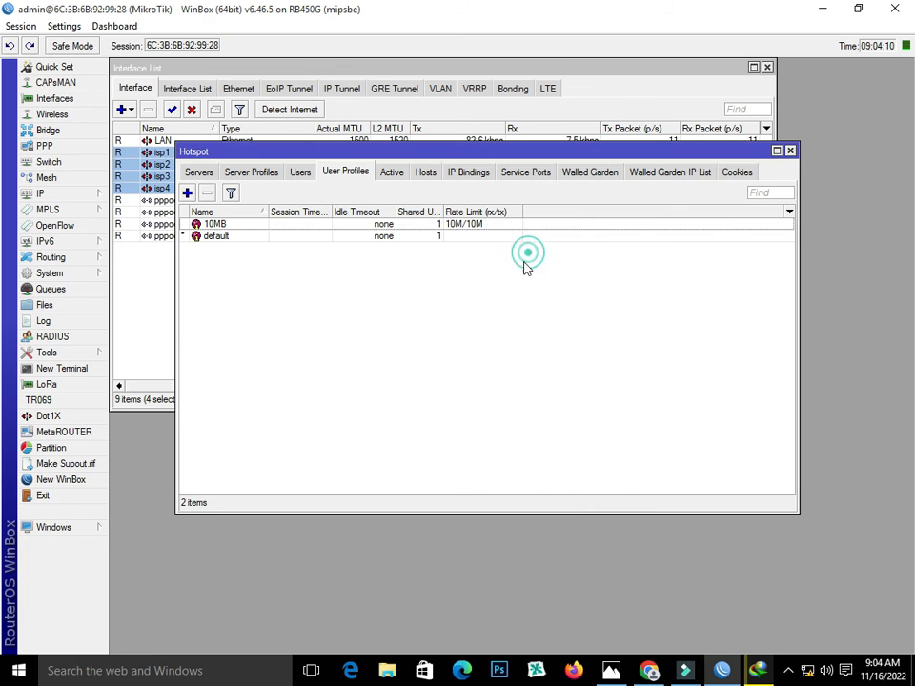
Add a new hotspot user on hotspot1, entering its user name and password
click(301, 173)
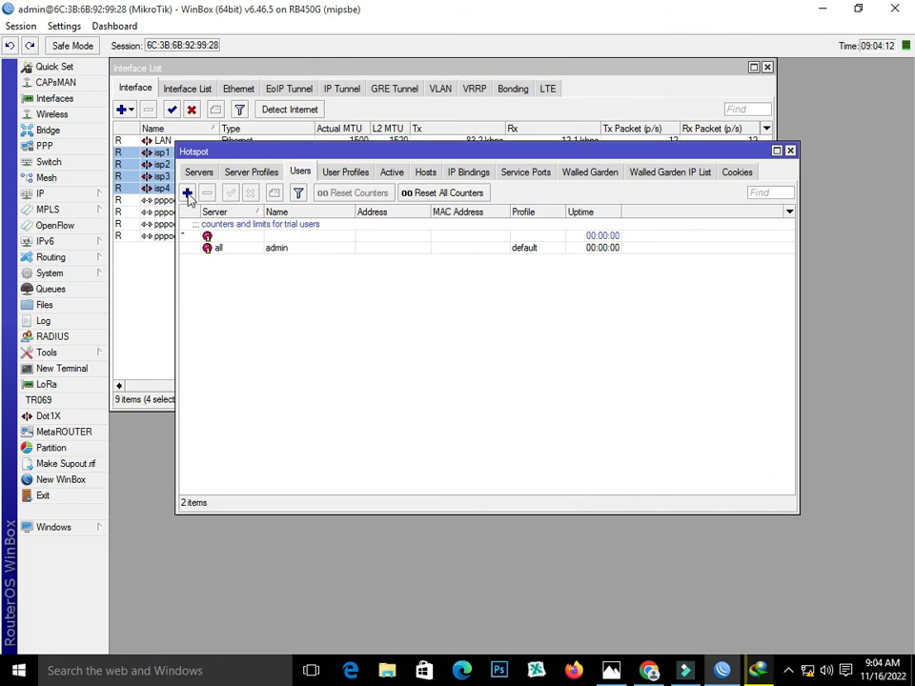
click(188, 193)
click(506, 363)
click(505, 381)
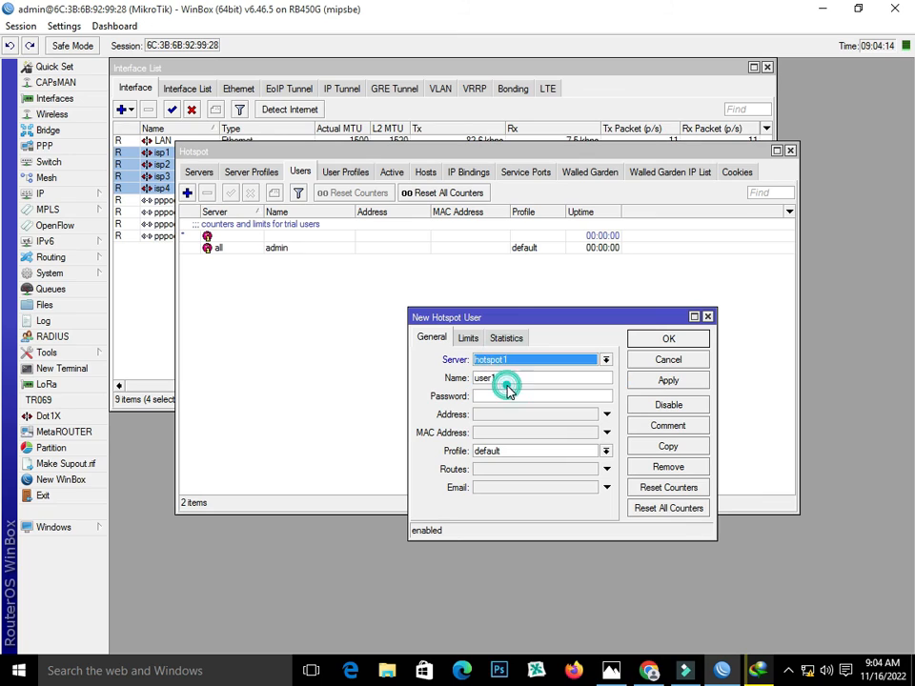
double_click(519, 378)
text(Al)
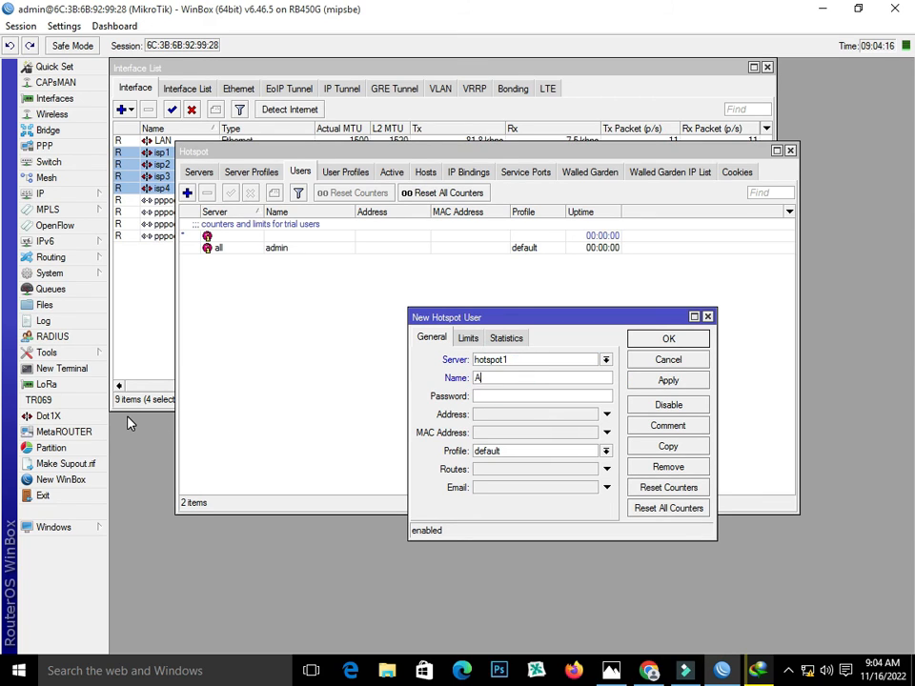
click(486, 395)
text(1)
Assign the new user the 10MB profile and save it
click(525, 450)
click(524, 462)
click(522, 459)
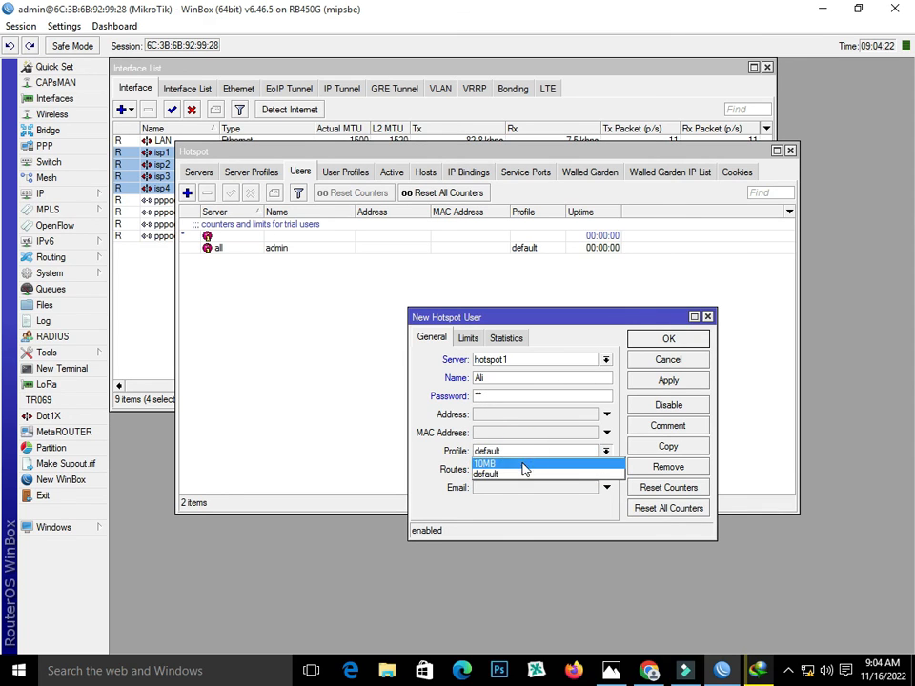
click(523, 465)
click(670, 381)
click(668, 340)
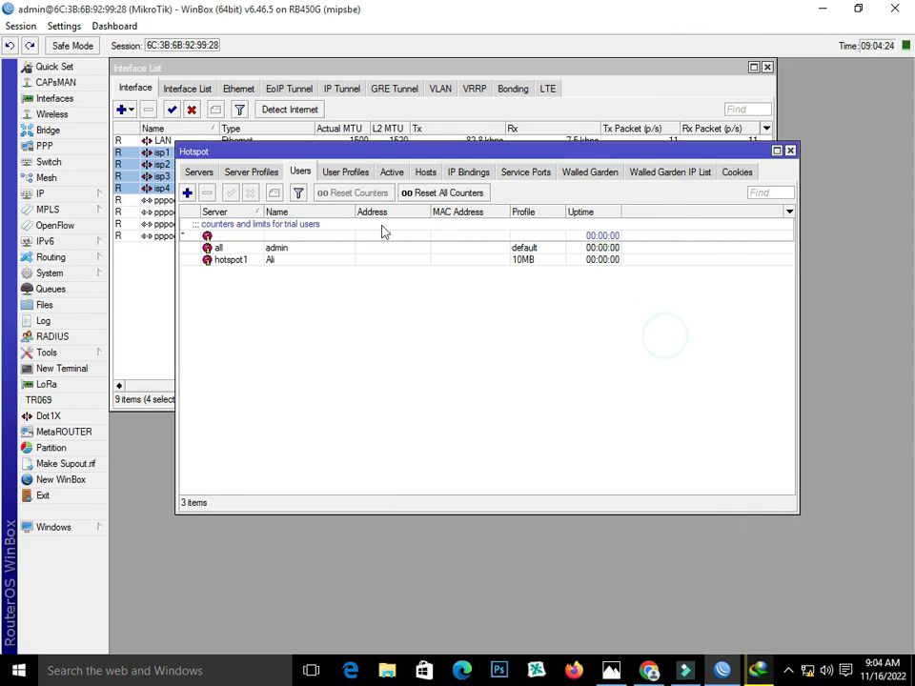
Copy the DNS name zahid.net from the hsprof1 profile and open a new Chrome tab
click(263, 174)
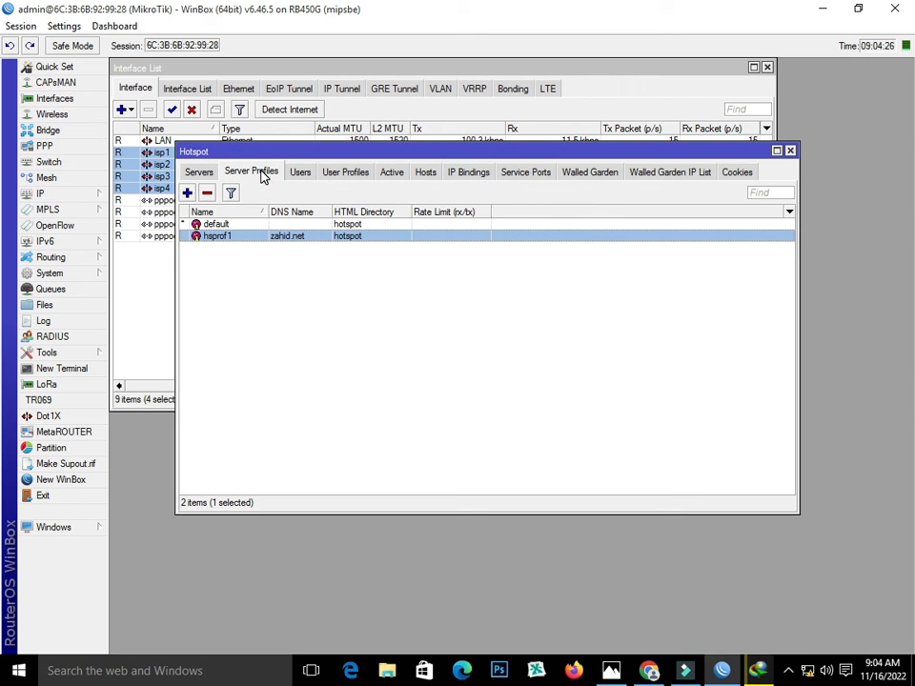
double_click(272, 238)
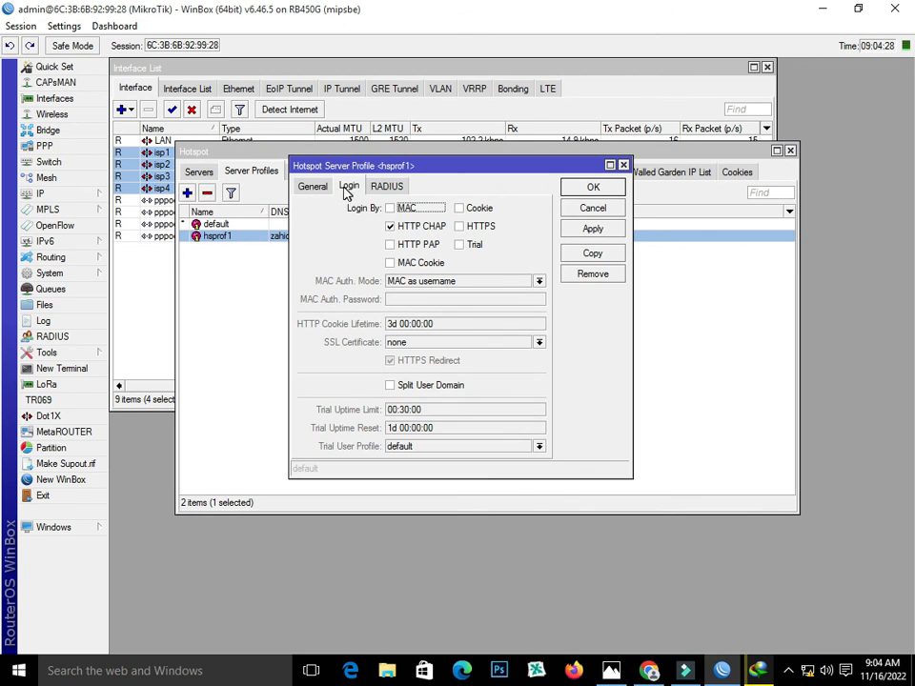
click(313, 185)
double_click(414, 244)
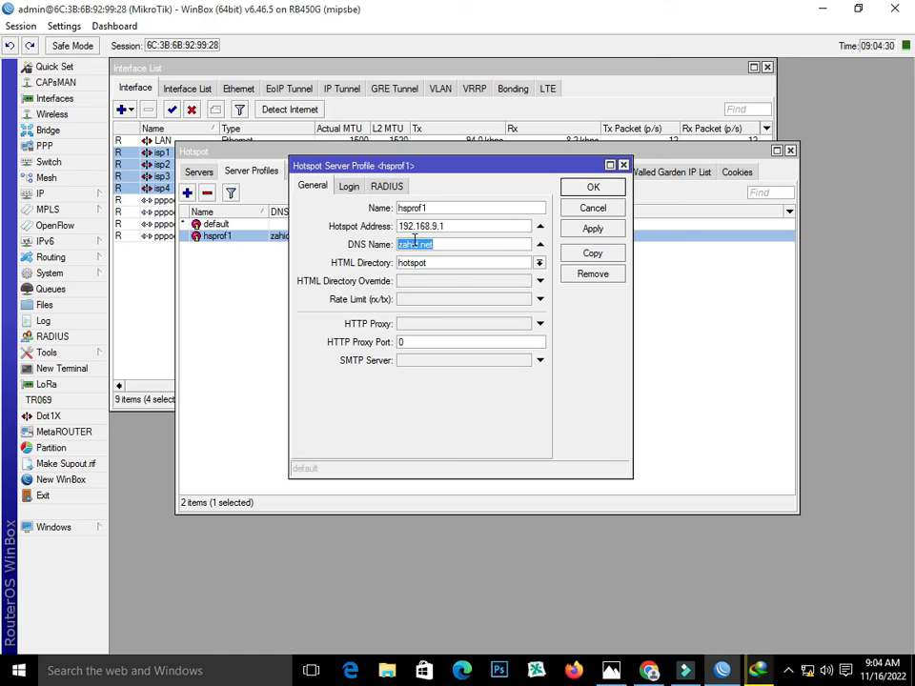
right_click(414, 242)
click(449, 266)
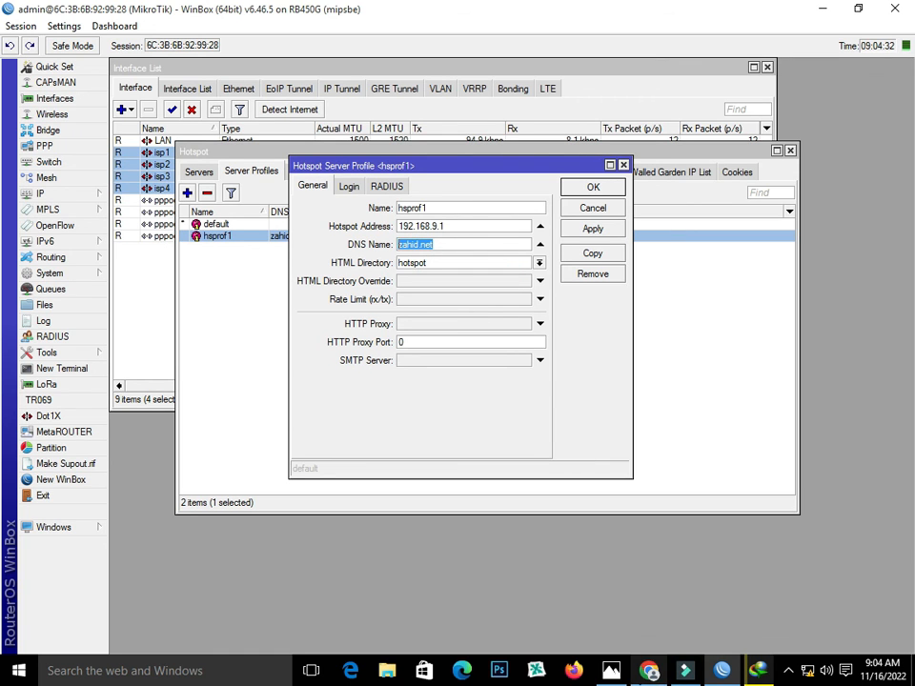
click(649, 670)
click(290, 230)
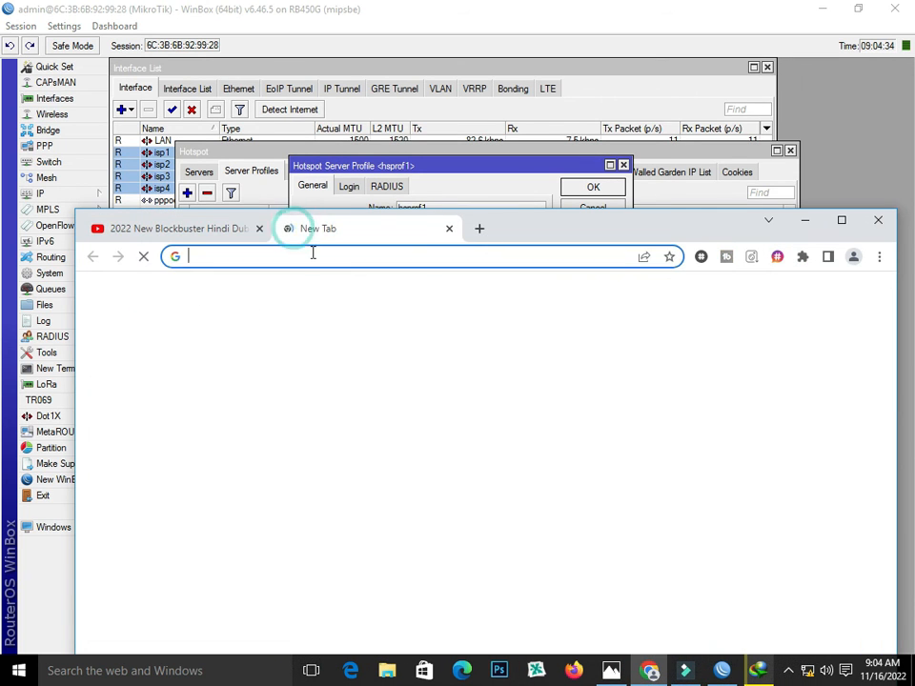
Browse to zahid.net and log in to the hotspot with the new user's credentials
right_click(280, 257)
click(333, 335)
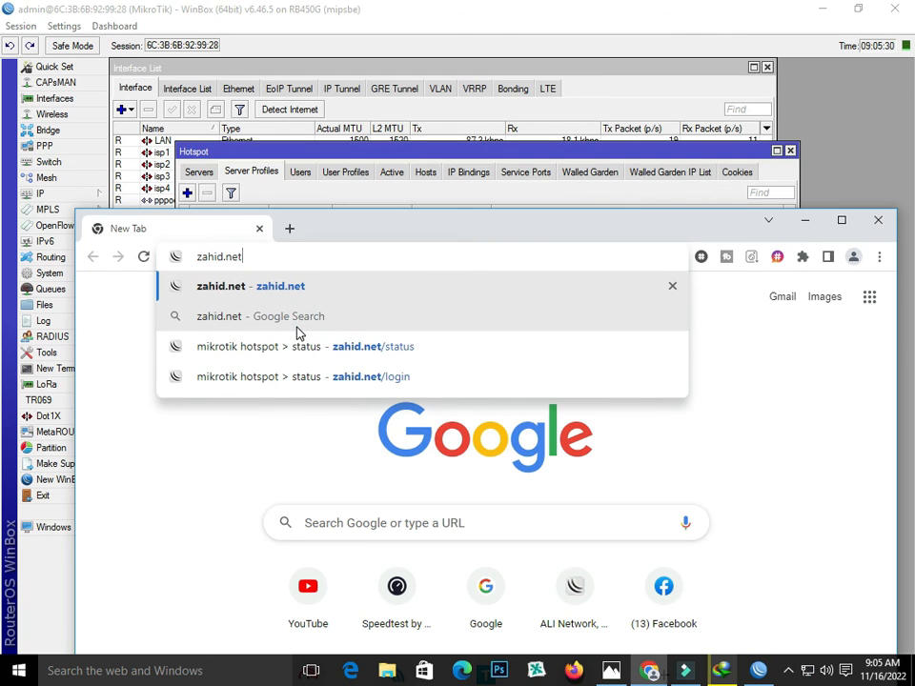
key(Return)
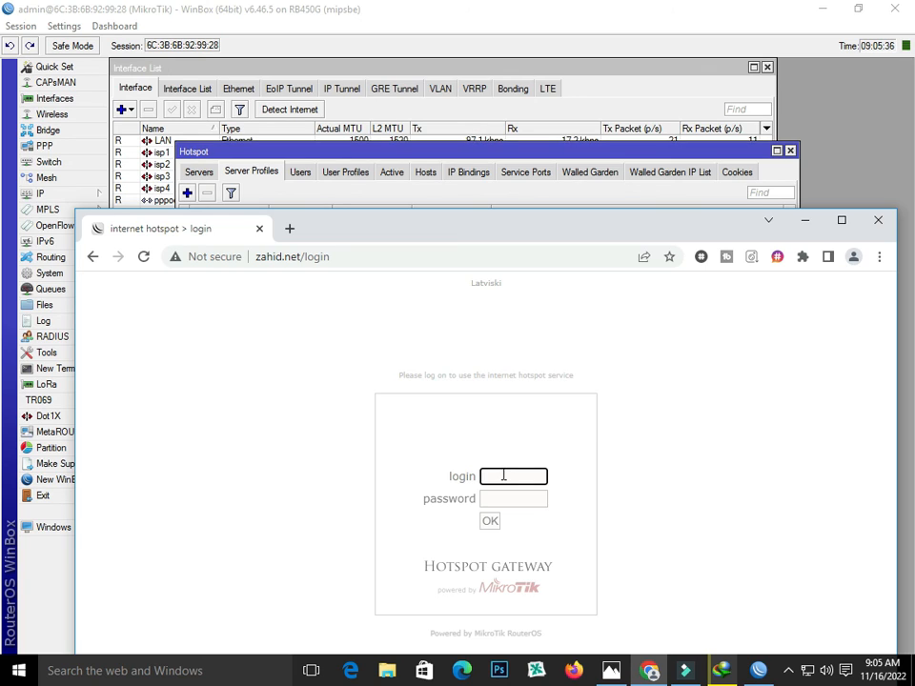
text(A)
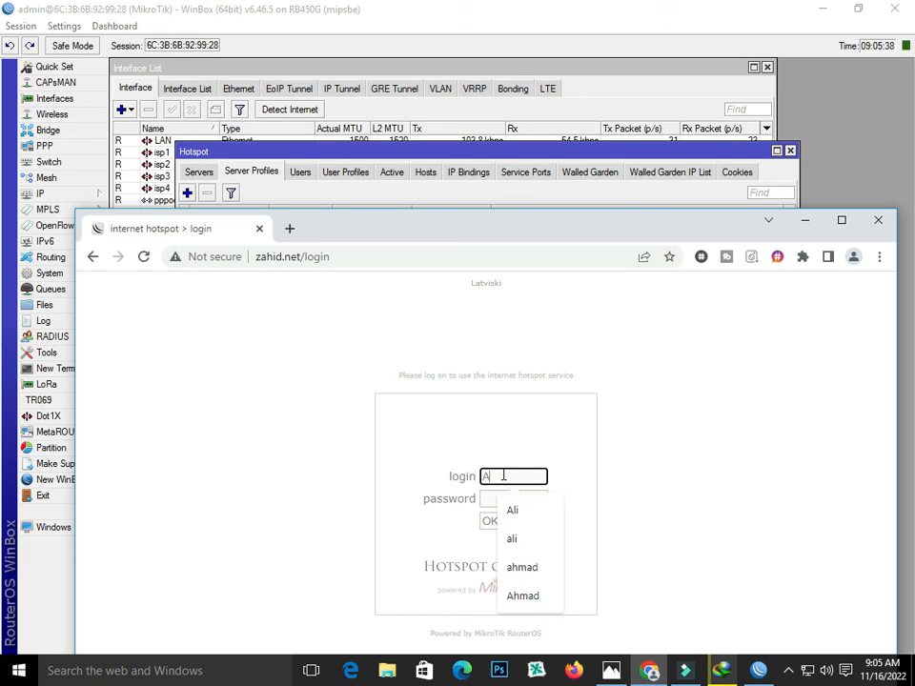
text(l)
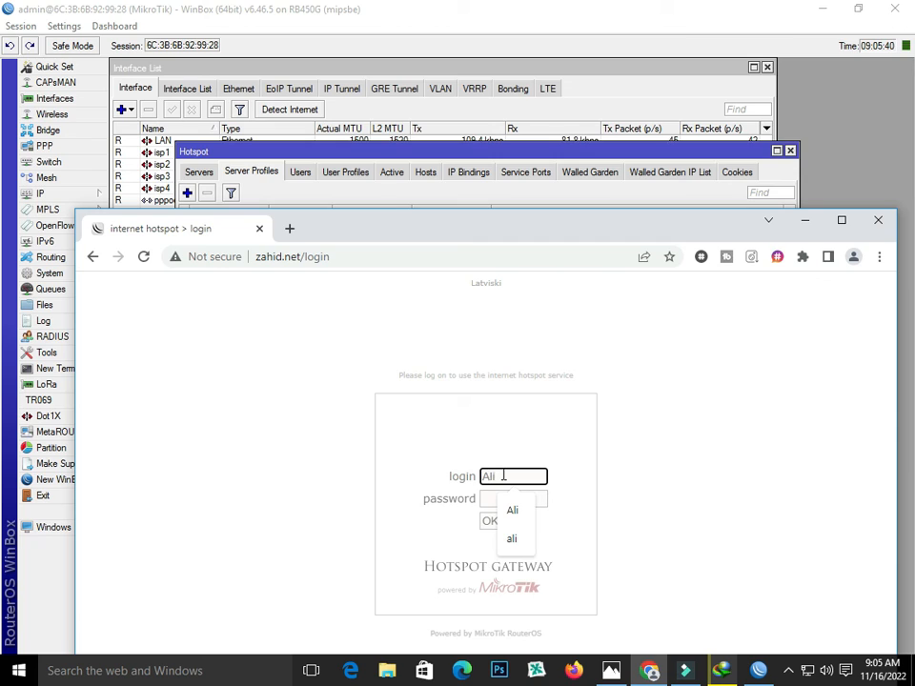
text(i)
click(492, 498)
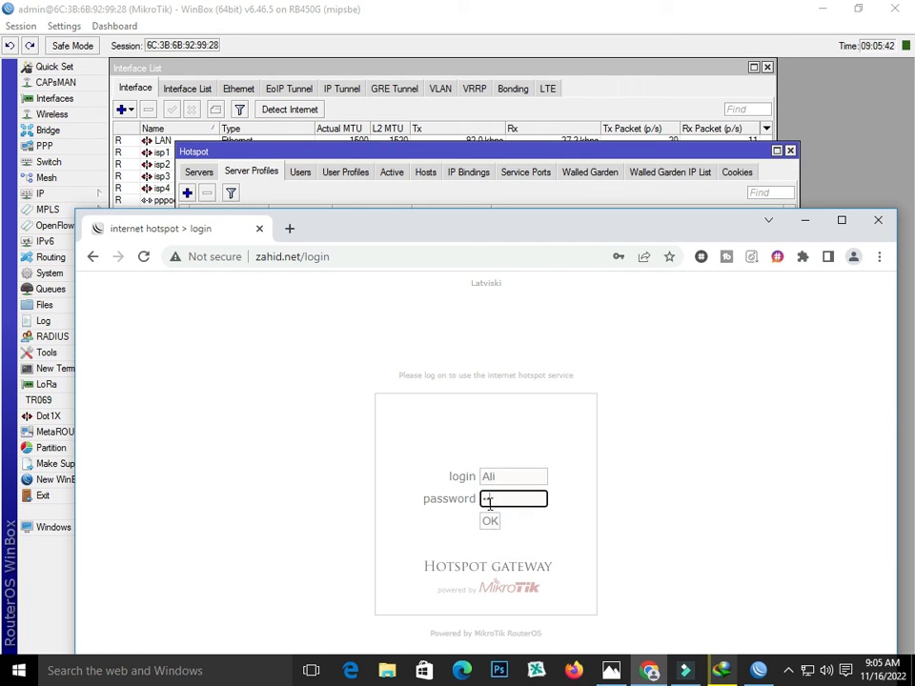
click(489, 520)
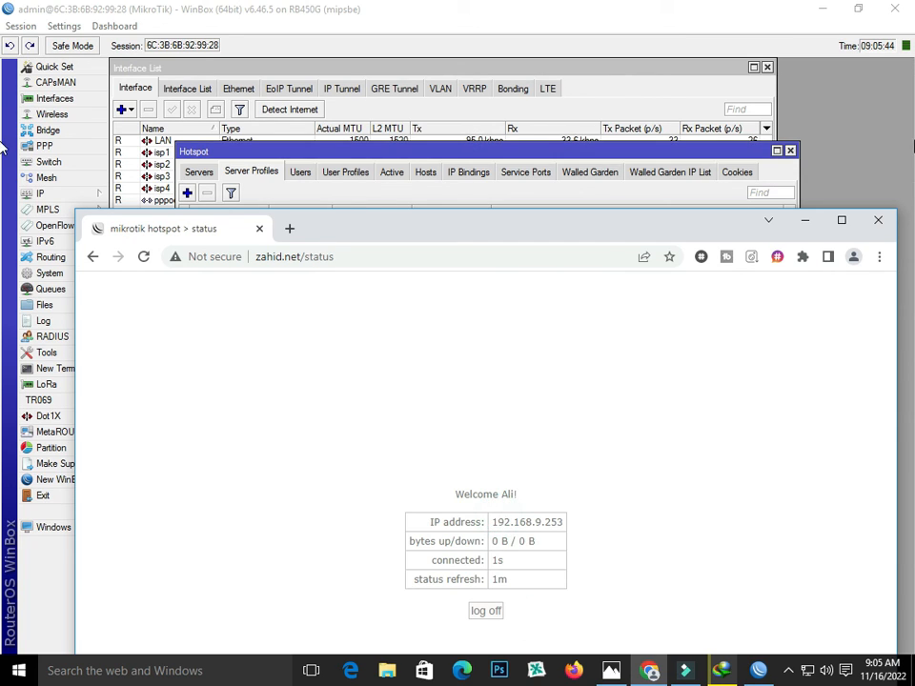
click(289, 229)
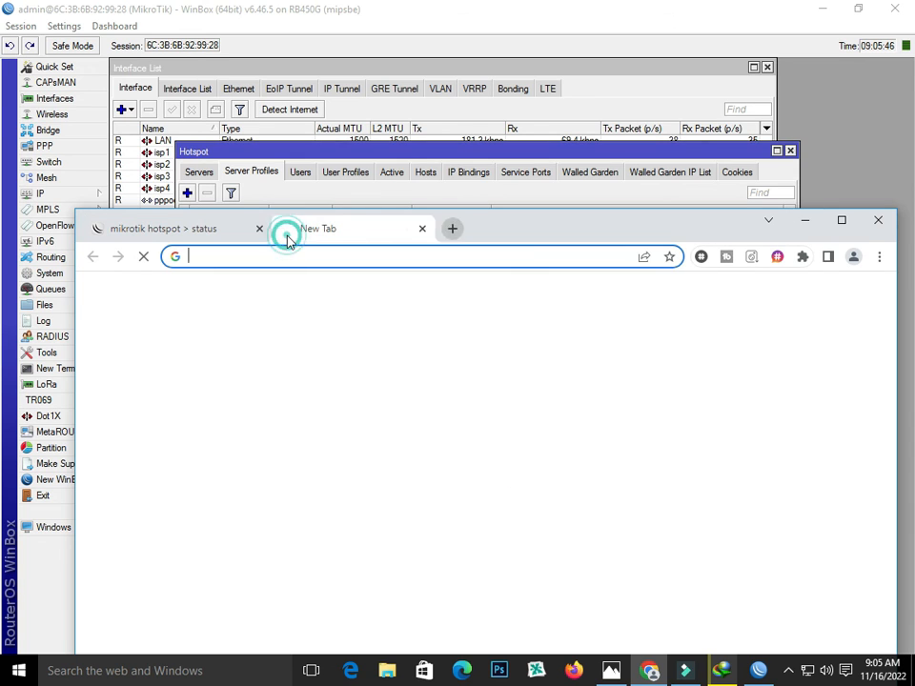
Close the Hotspot window and resume the paused video download in IDM
click(790, 150)
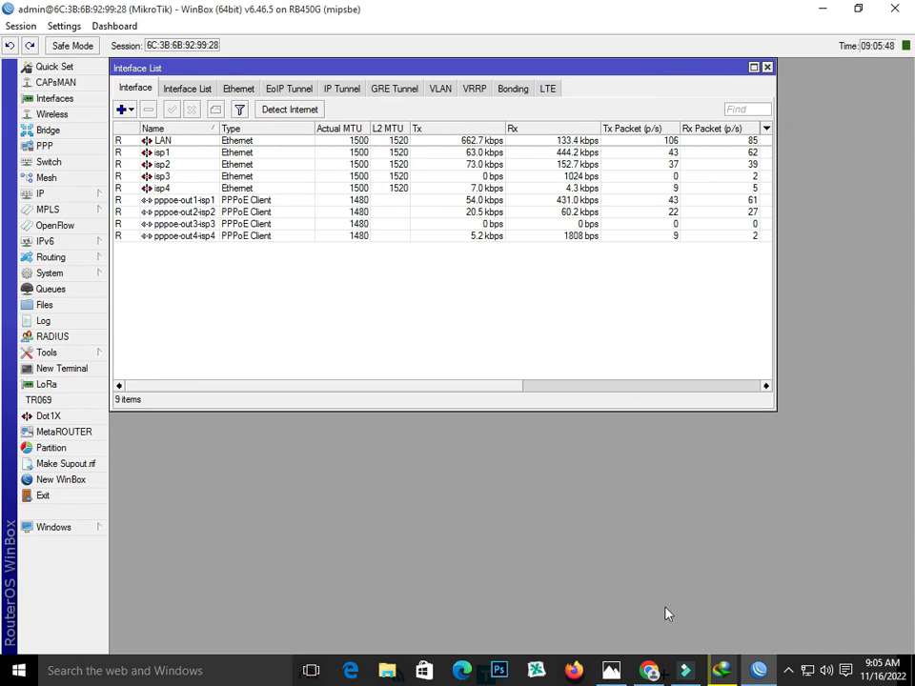
click(648, 670)
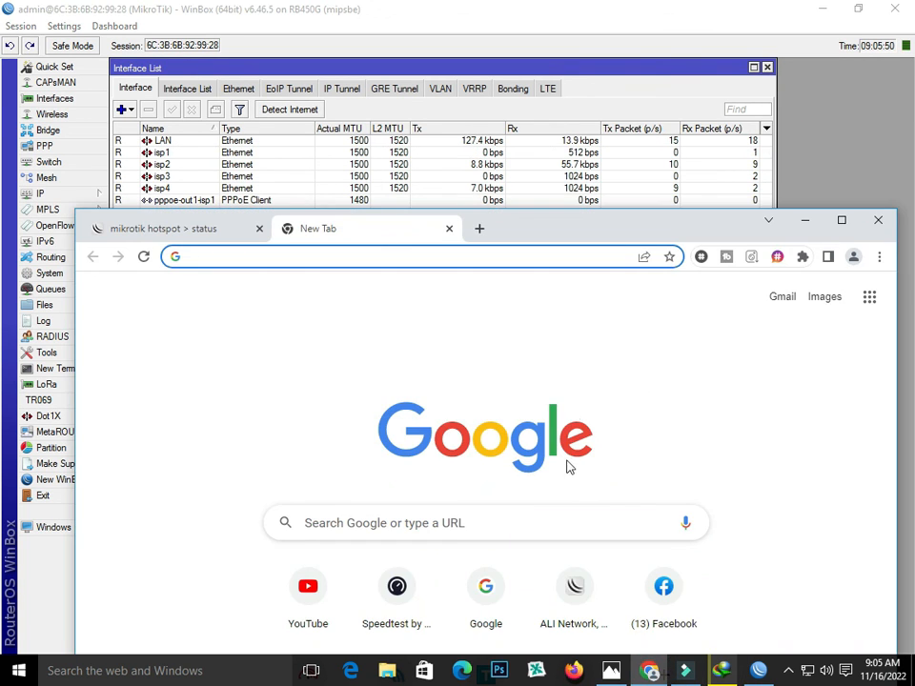
click(723, 671)
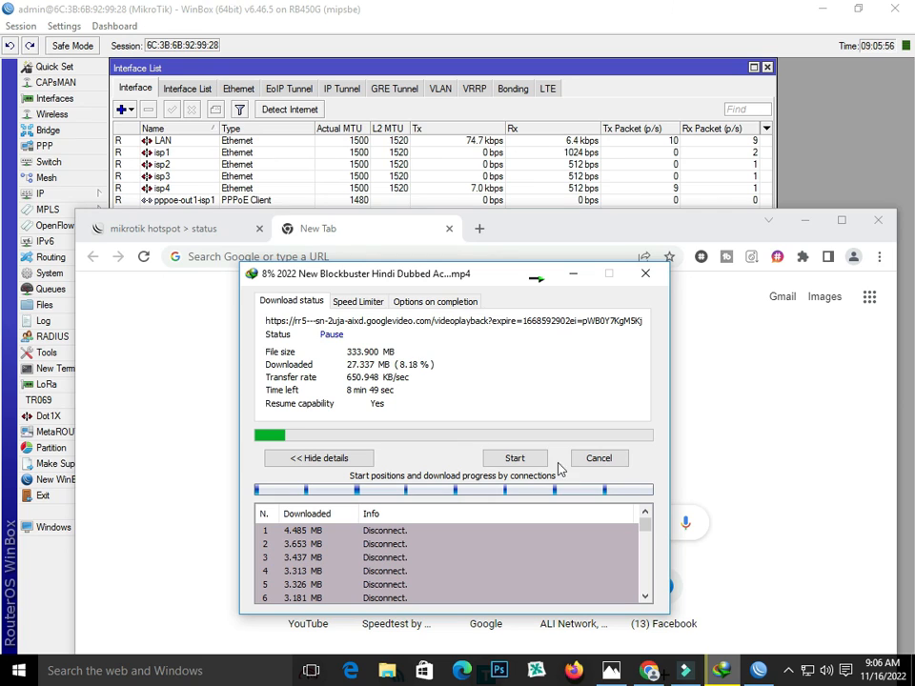
click(517, 458)
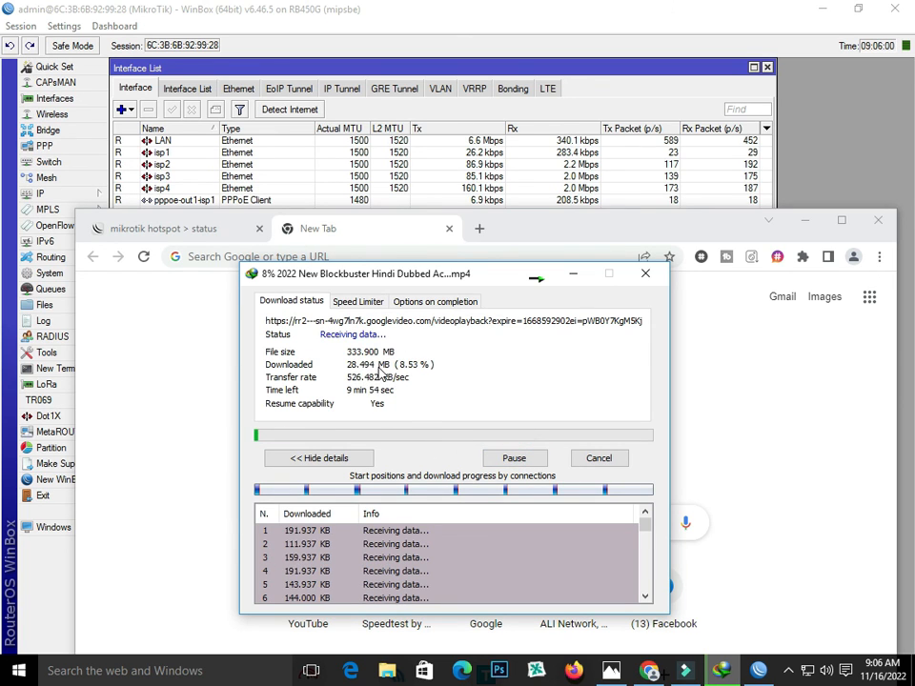
Select interfaces isp1 to isp4 in WinBox to watch their download traffic
click(197, 152)
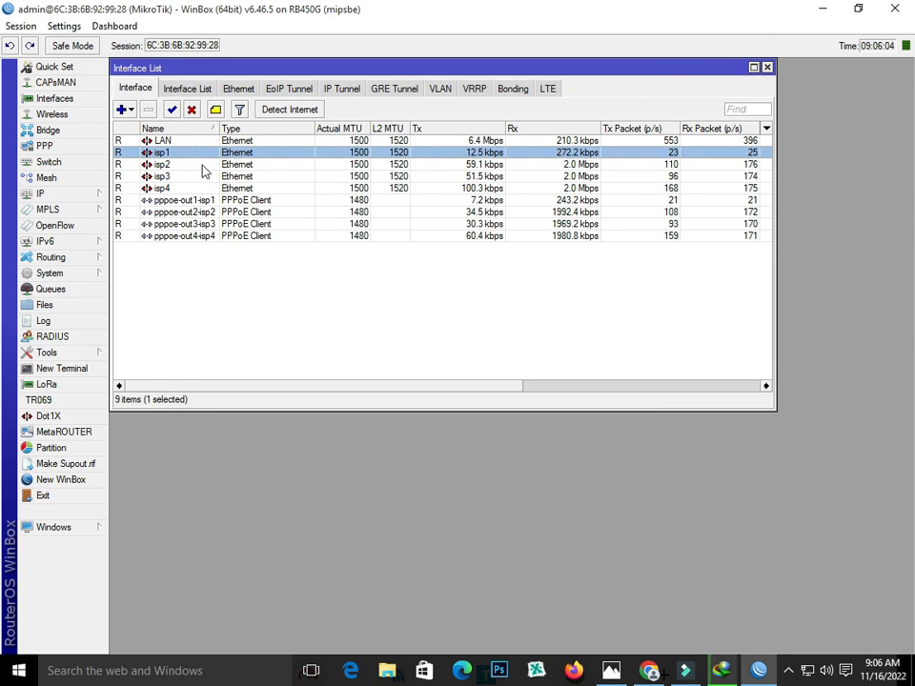
drag(197, 153, 196, 188)
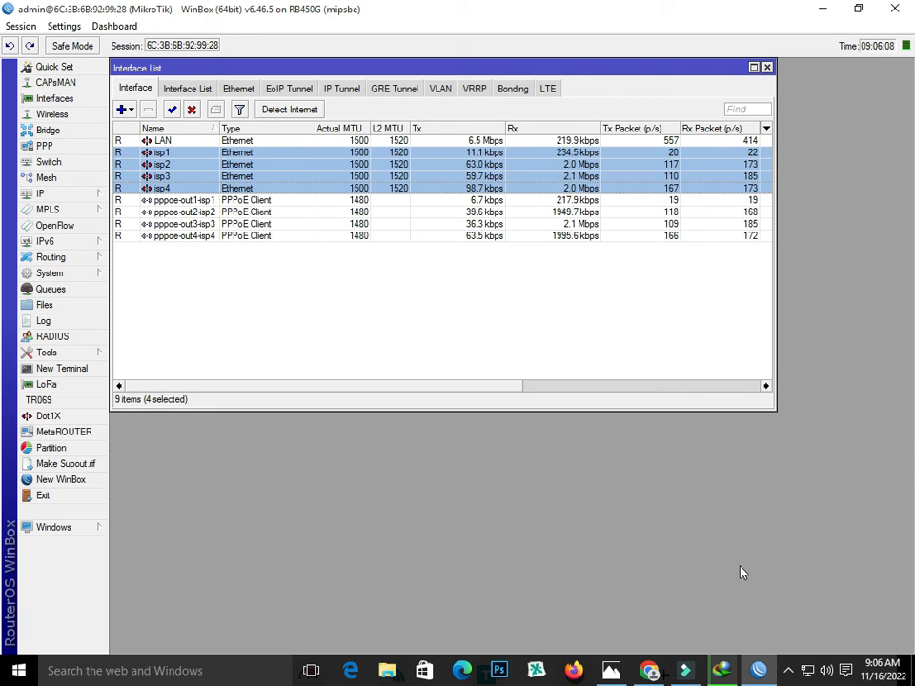
click(763, 676)
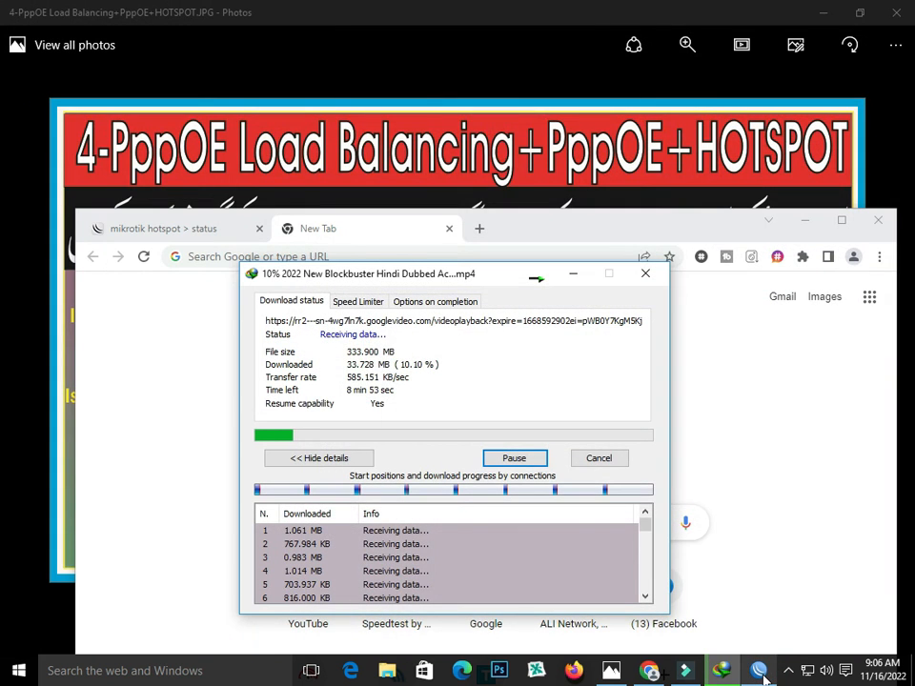
click(685, 672)
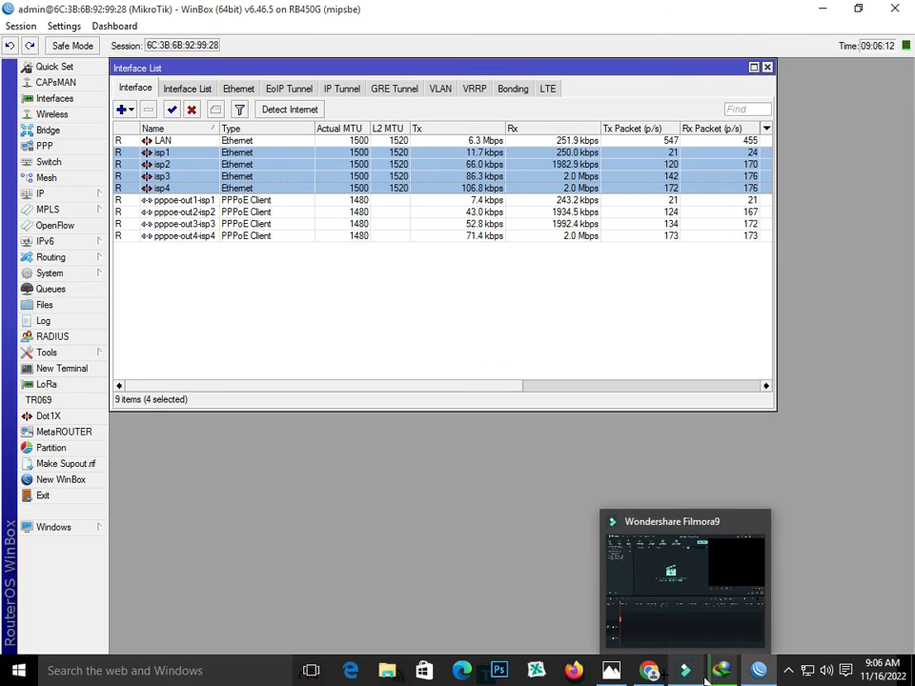
click(721, 671)
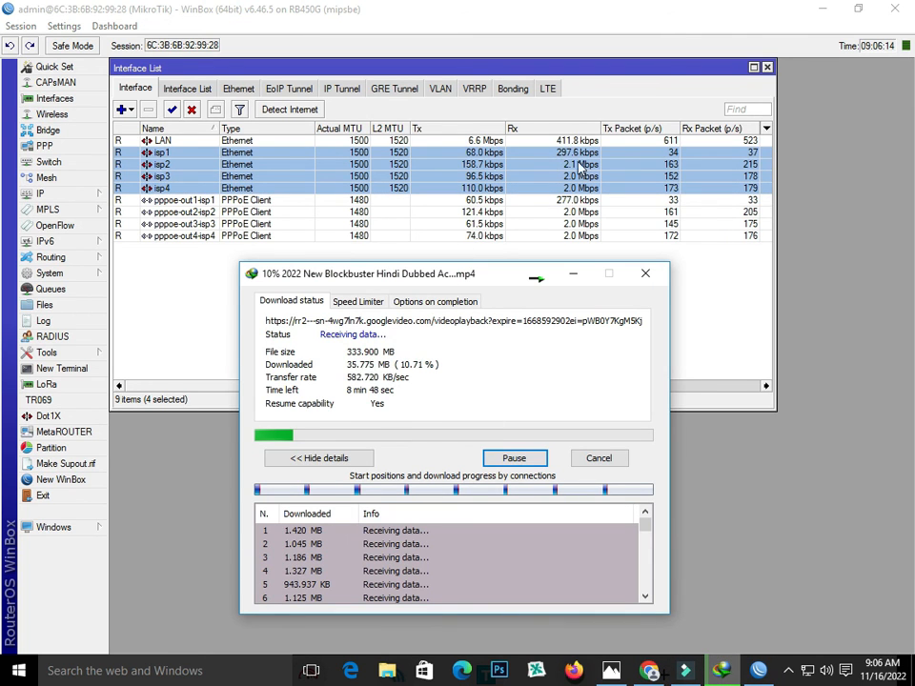